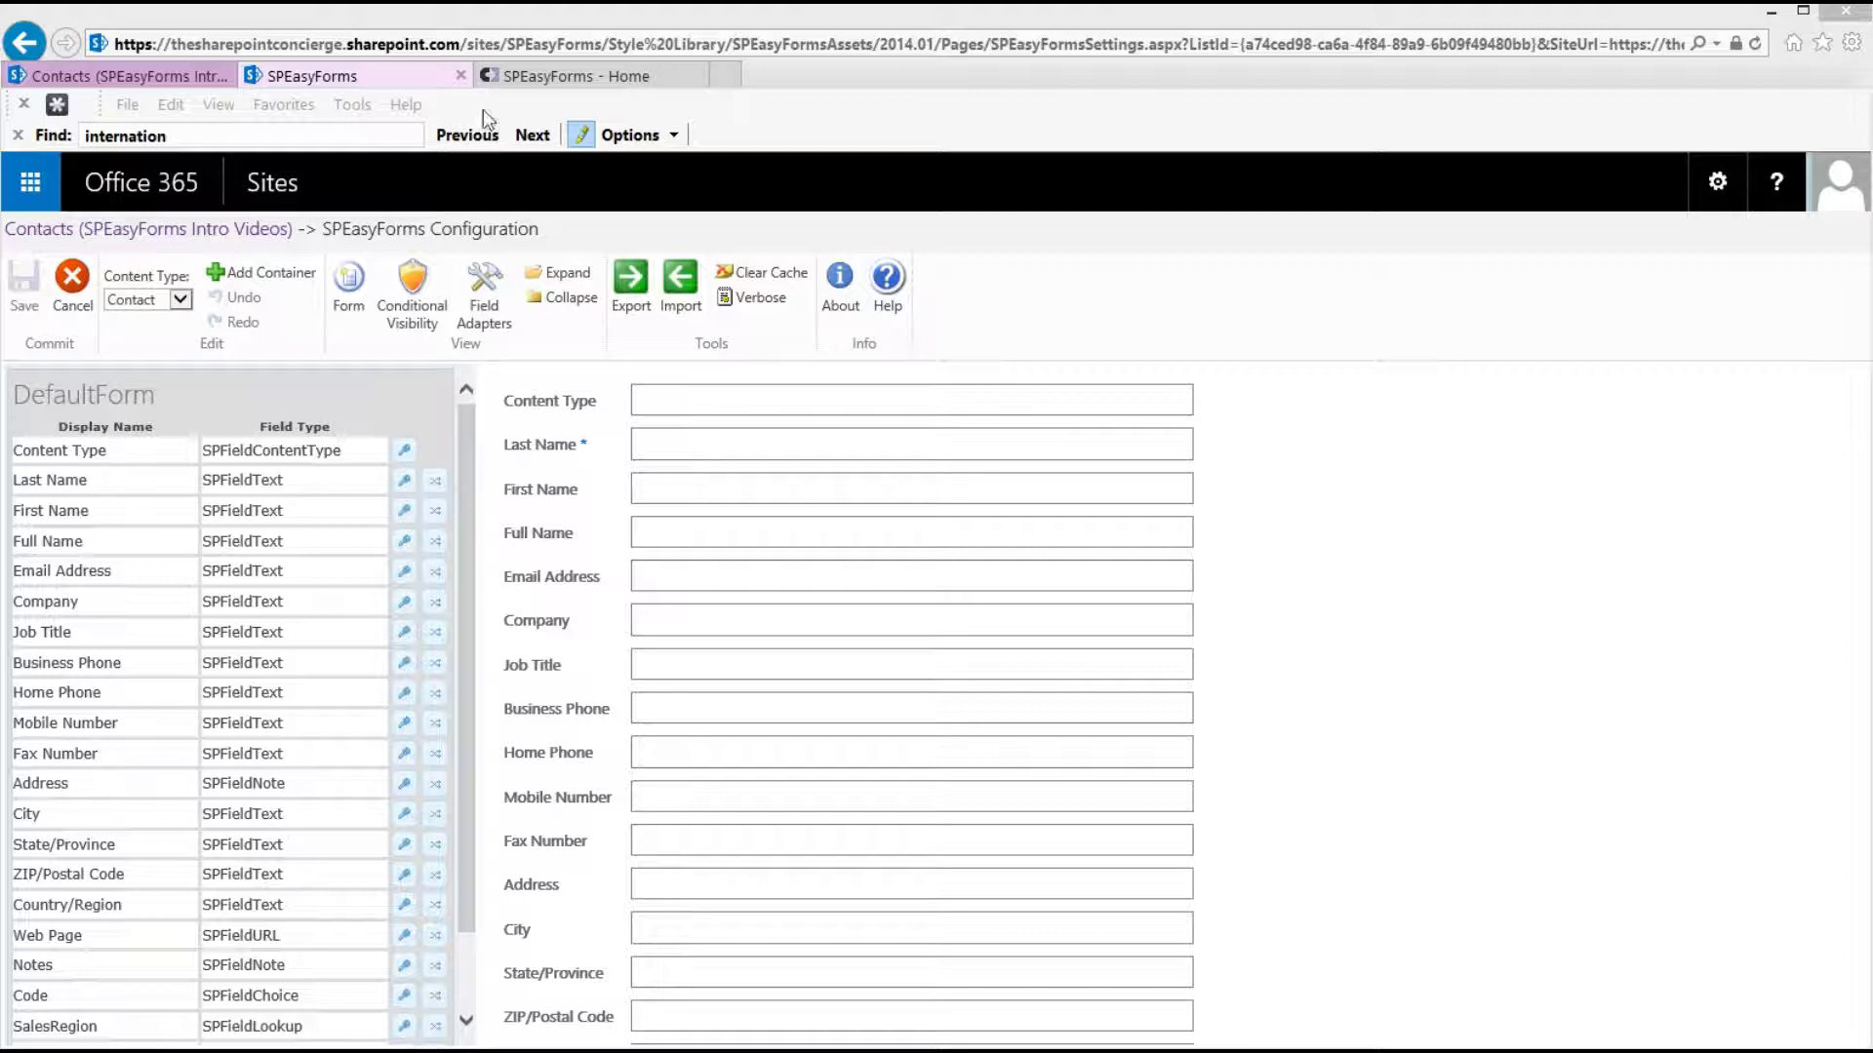
# Create a Tabs container with Address, Phone and HR tabs and drag it above DefaultForm
pyautogui.click(105, 395)
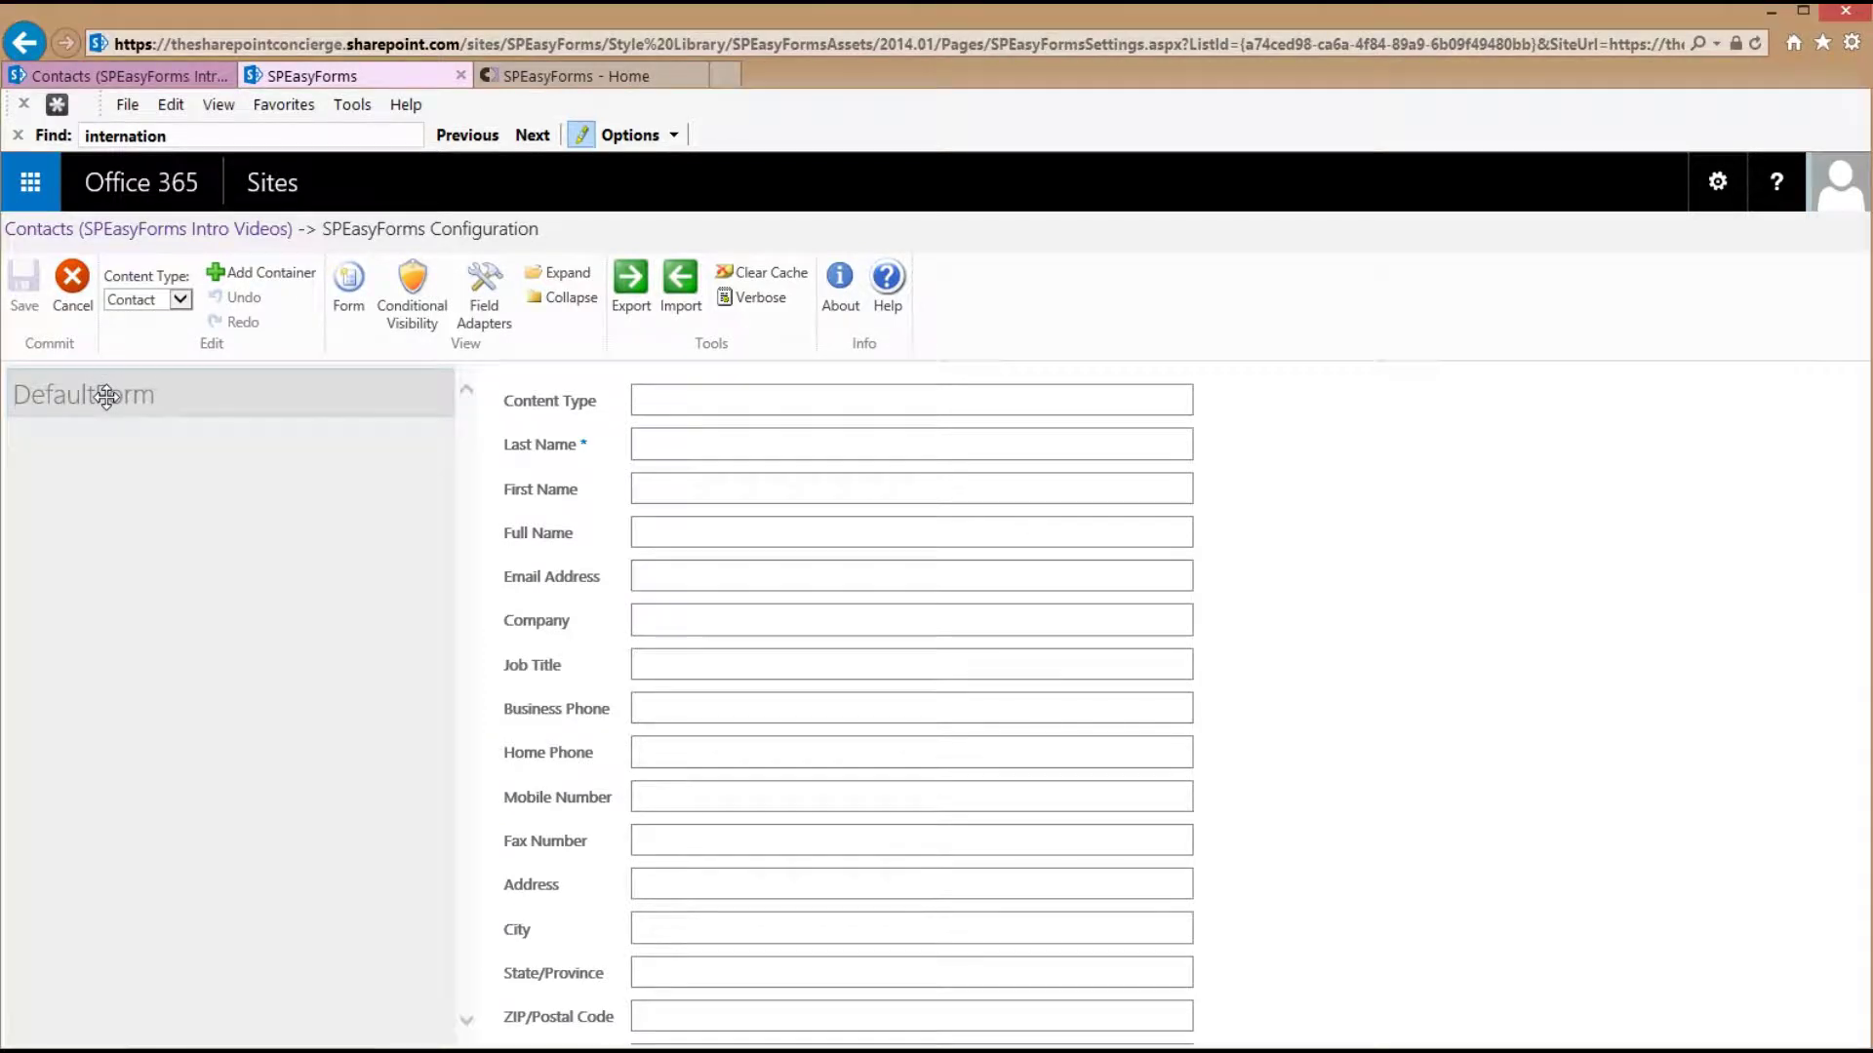
pyautogui.click(263, 283)
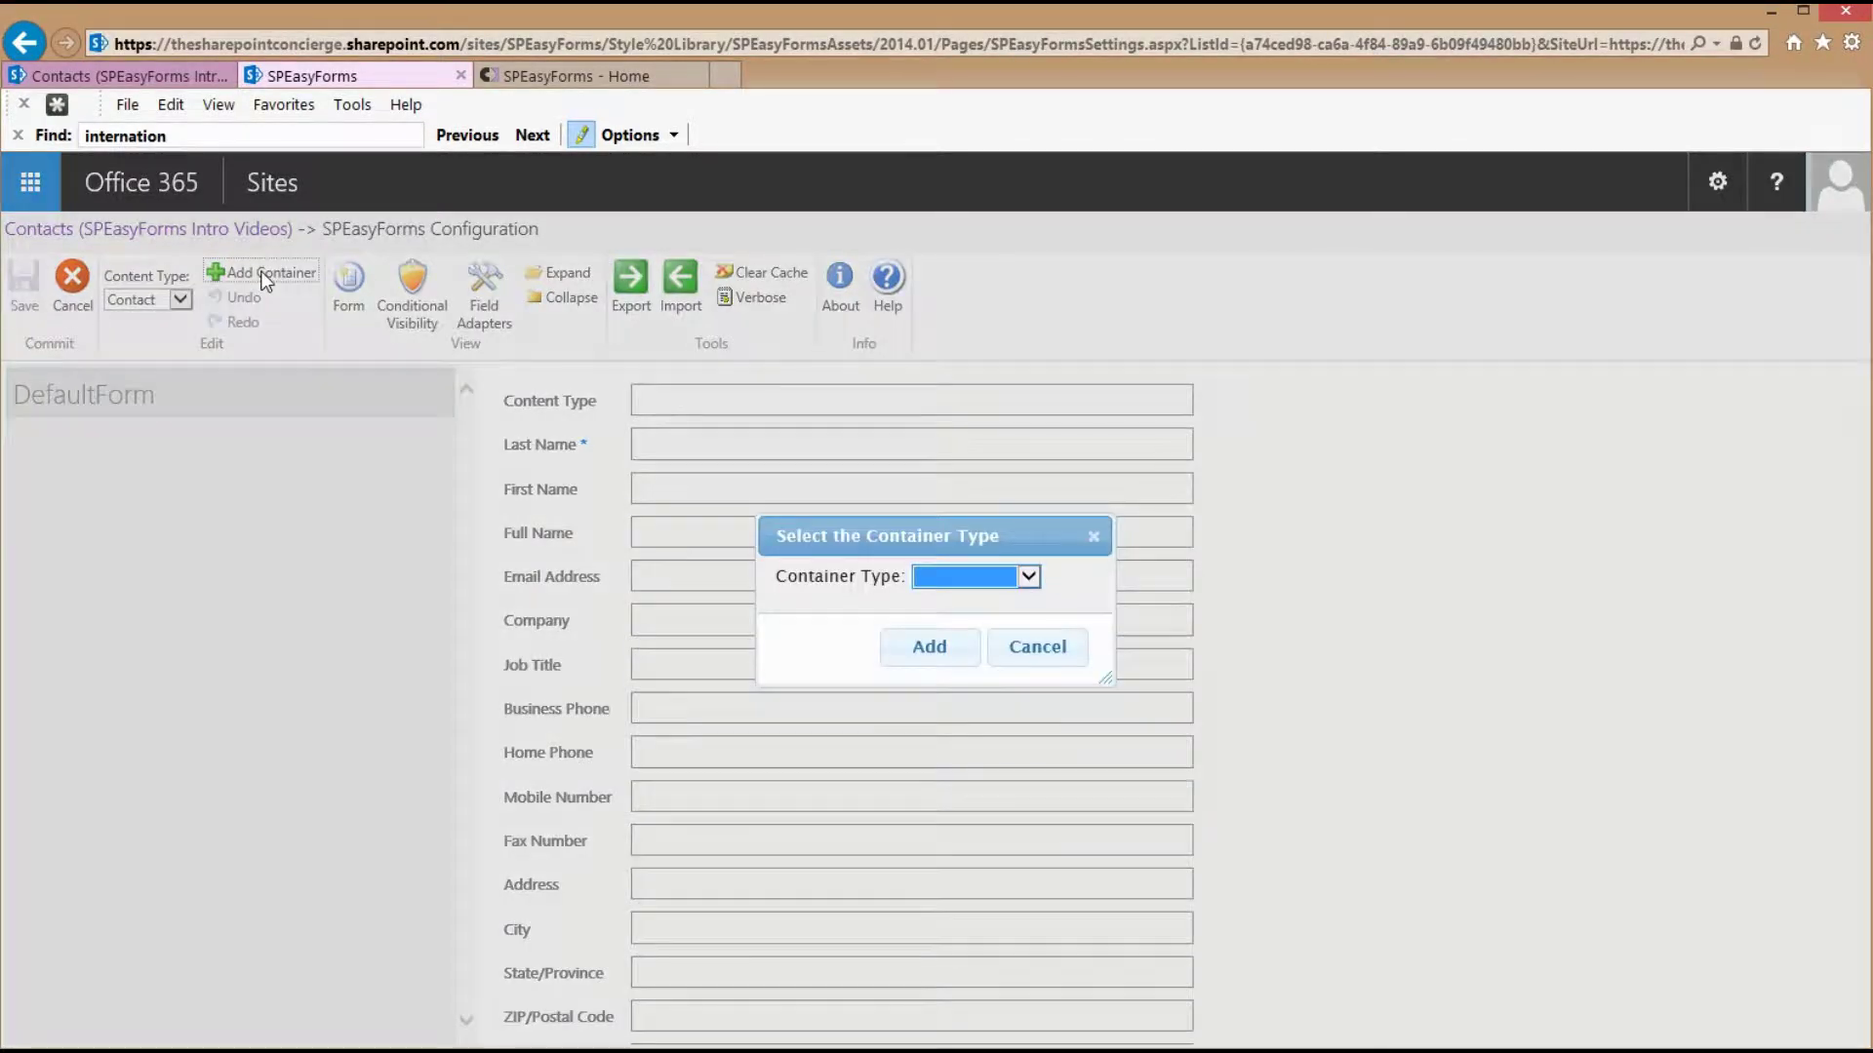
pyautogui.click(946, 576)
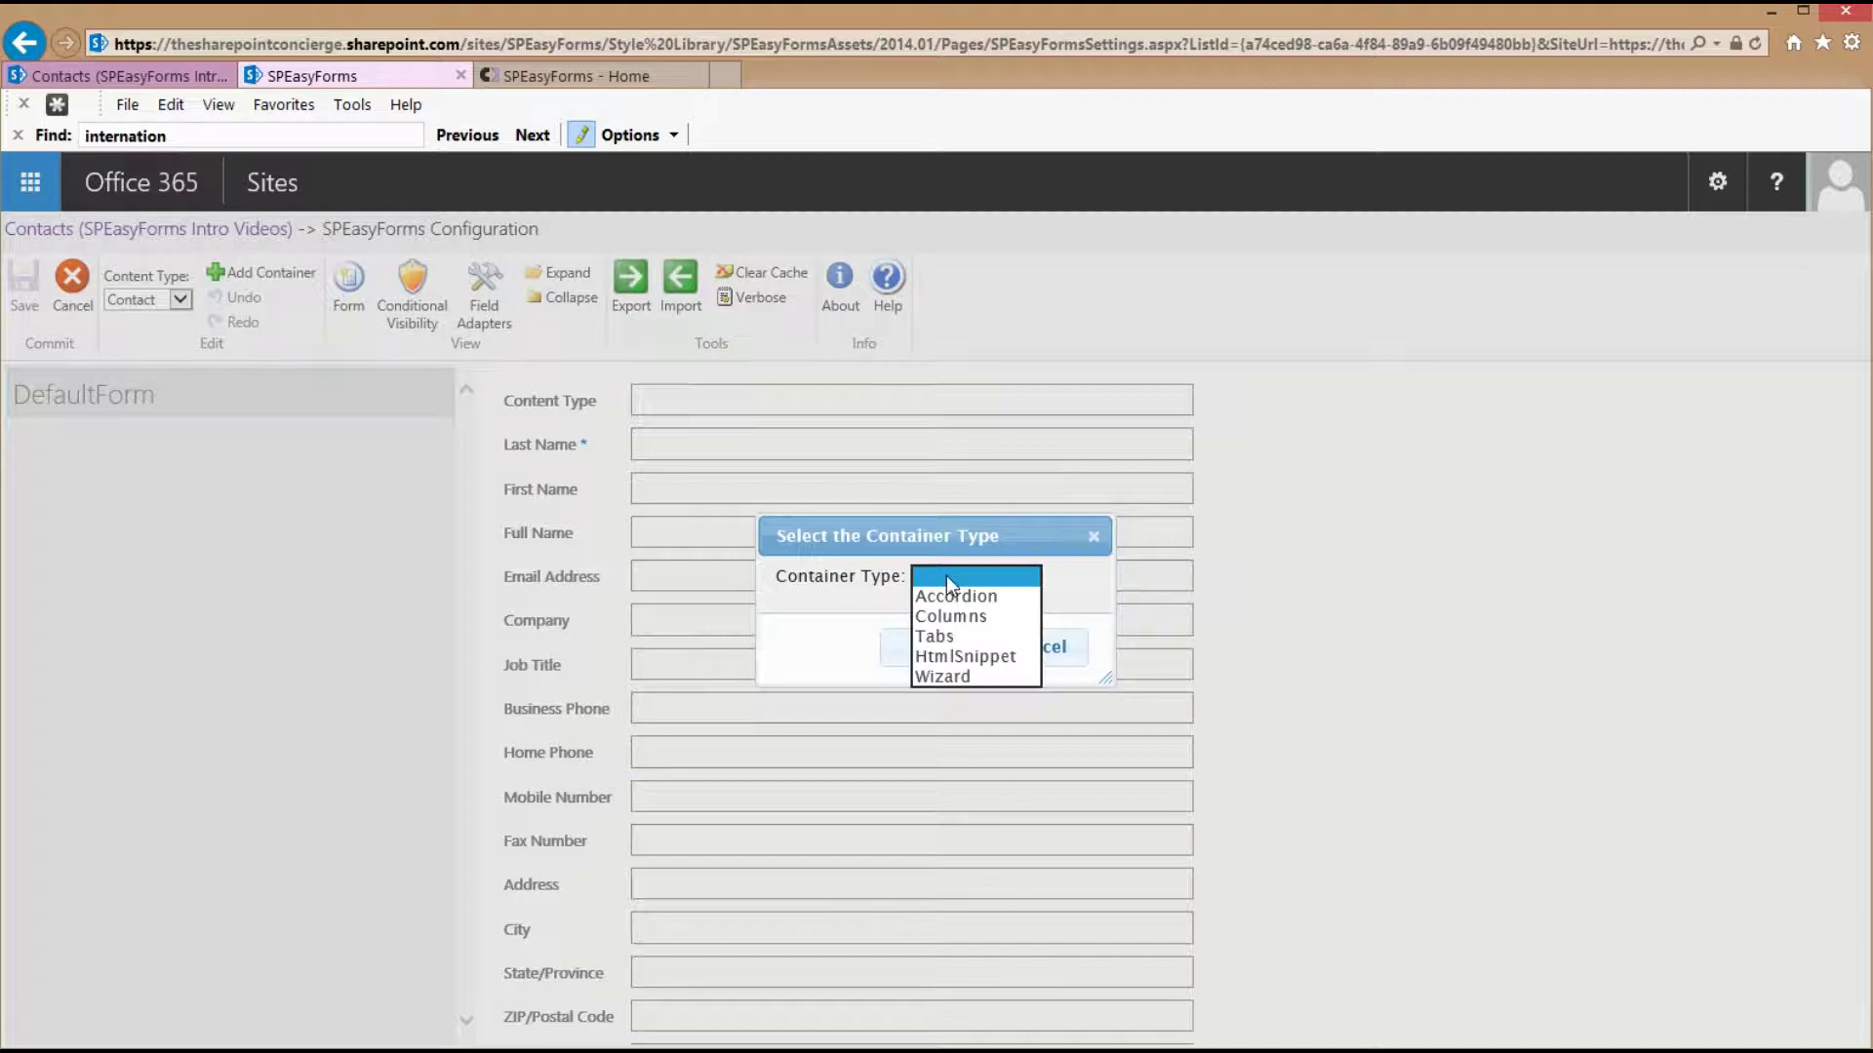
pyautogui.click(936, 636)
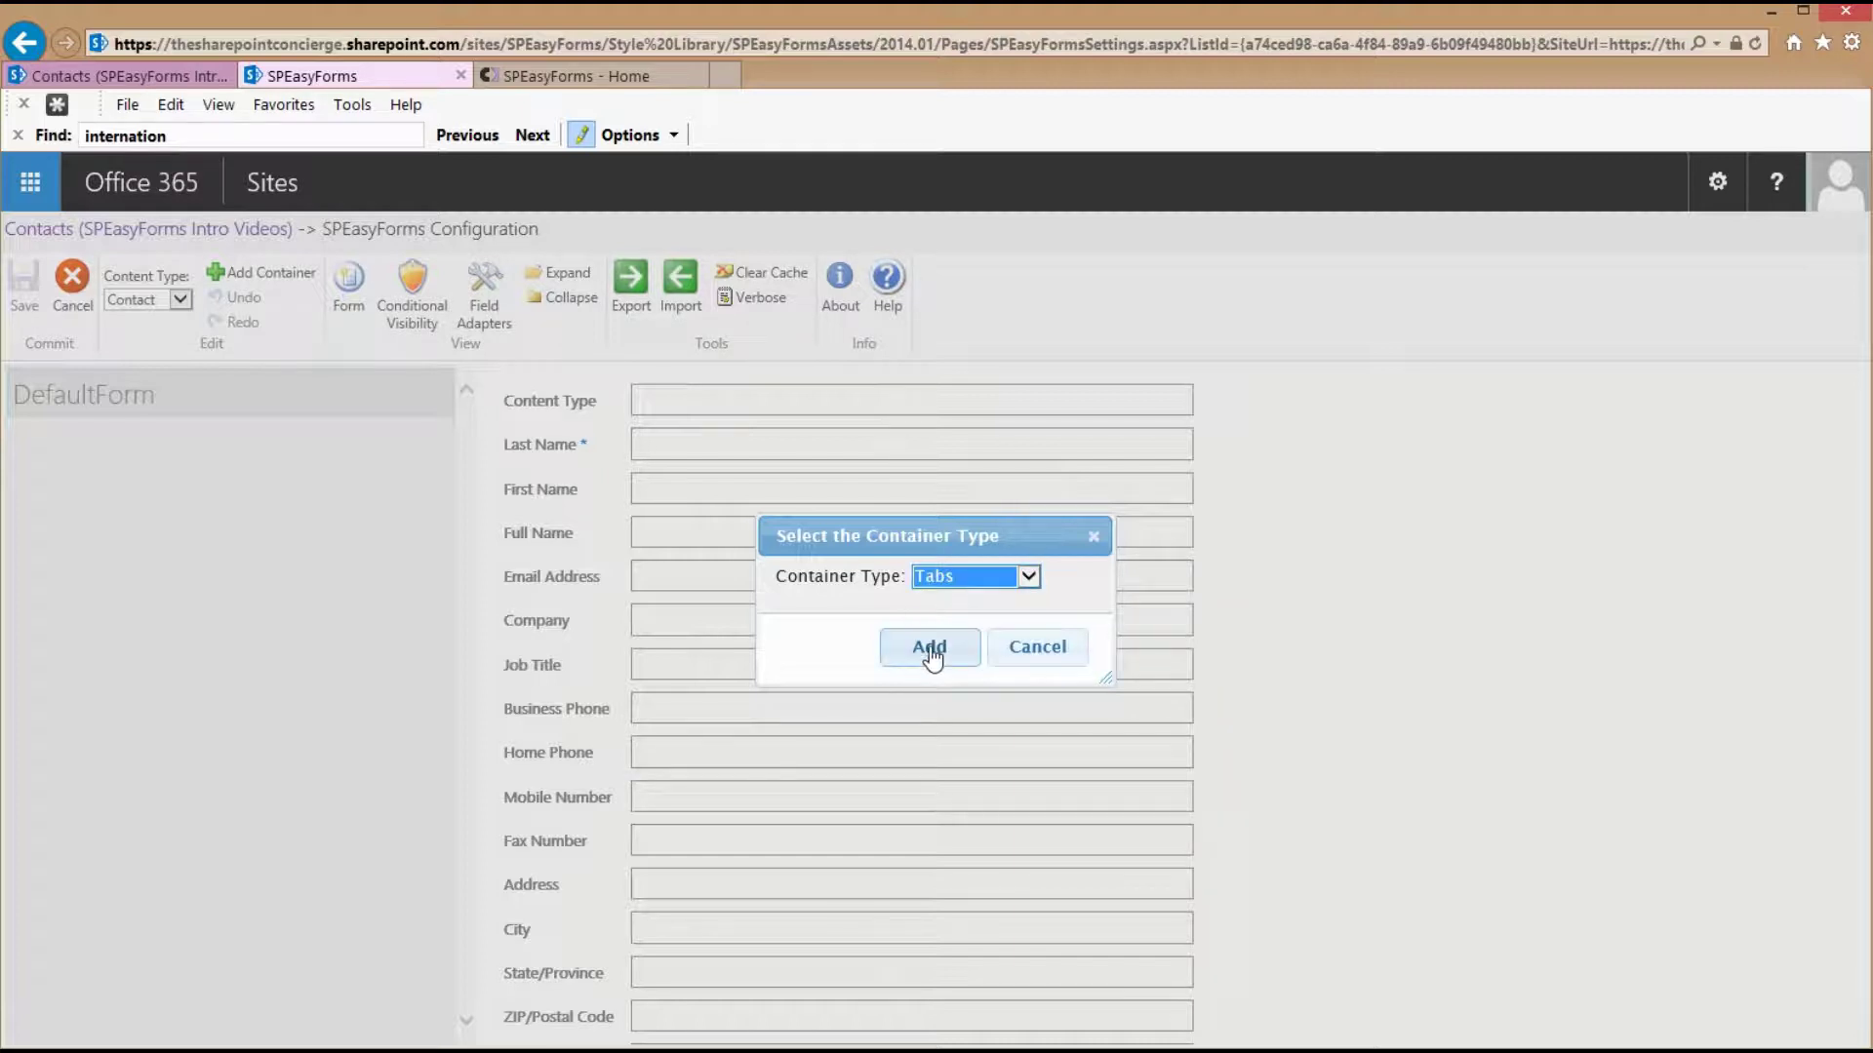
pyautogui.click(929, 649)
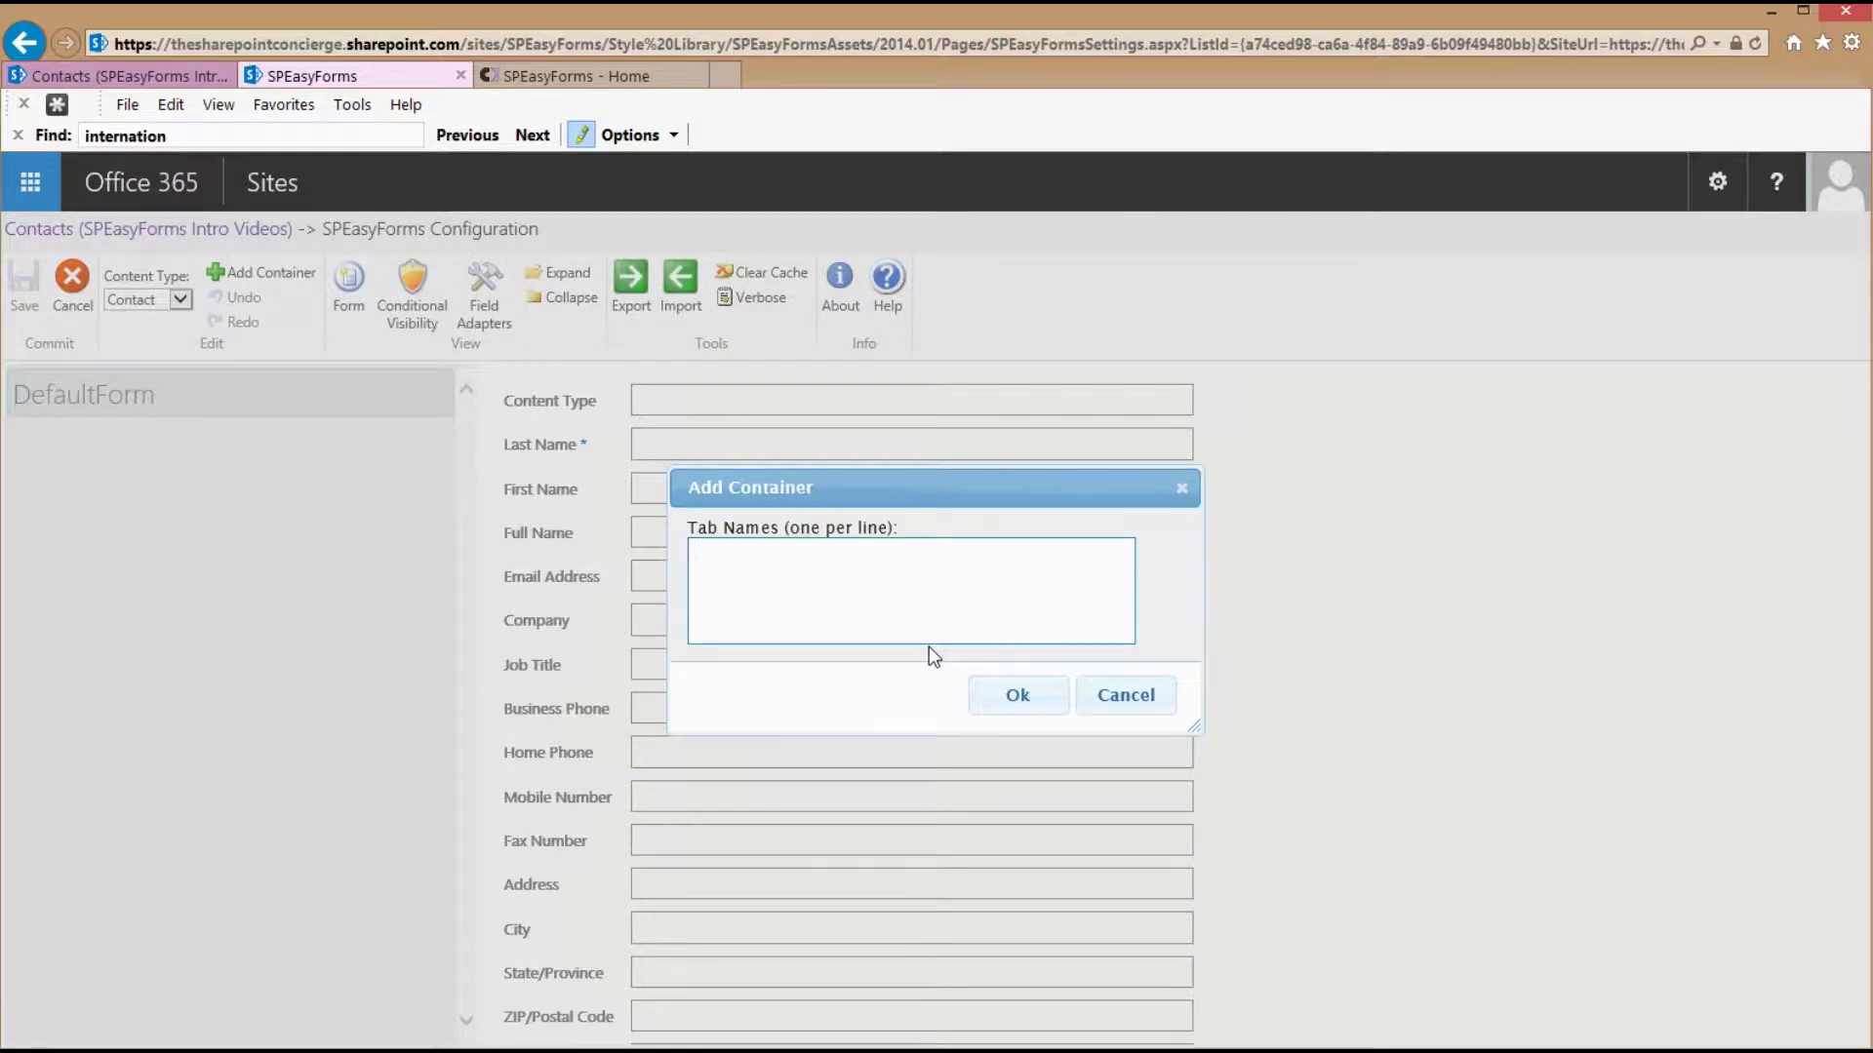
pyautogui.write('Address')
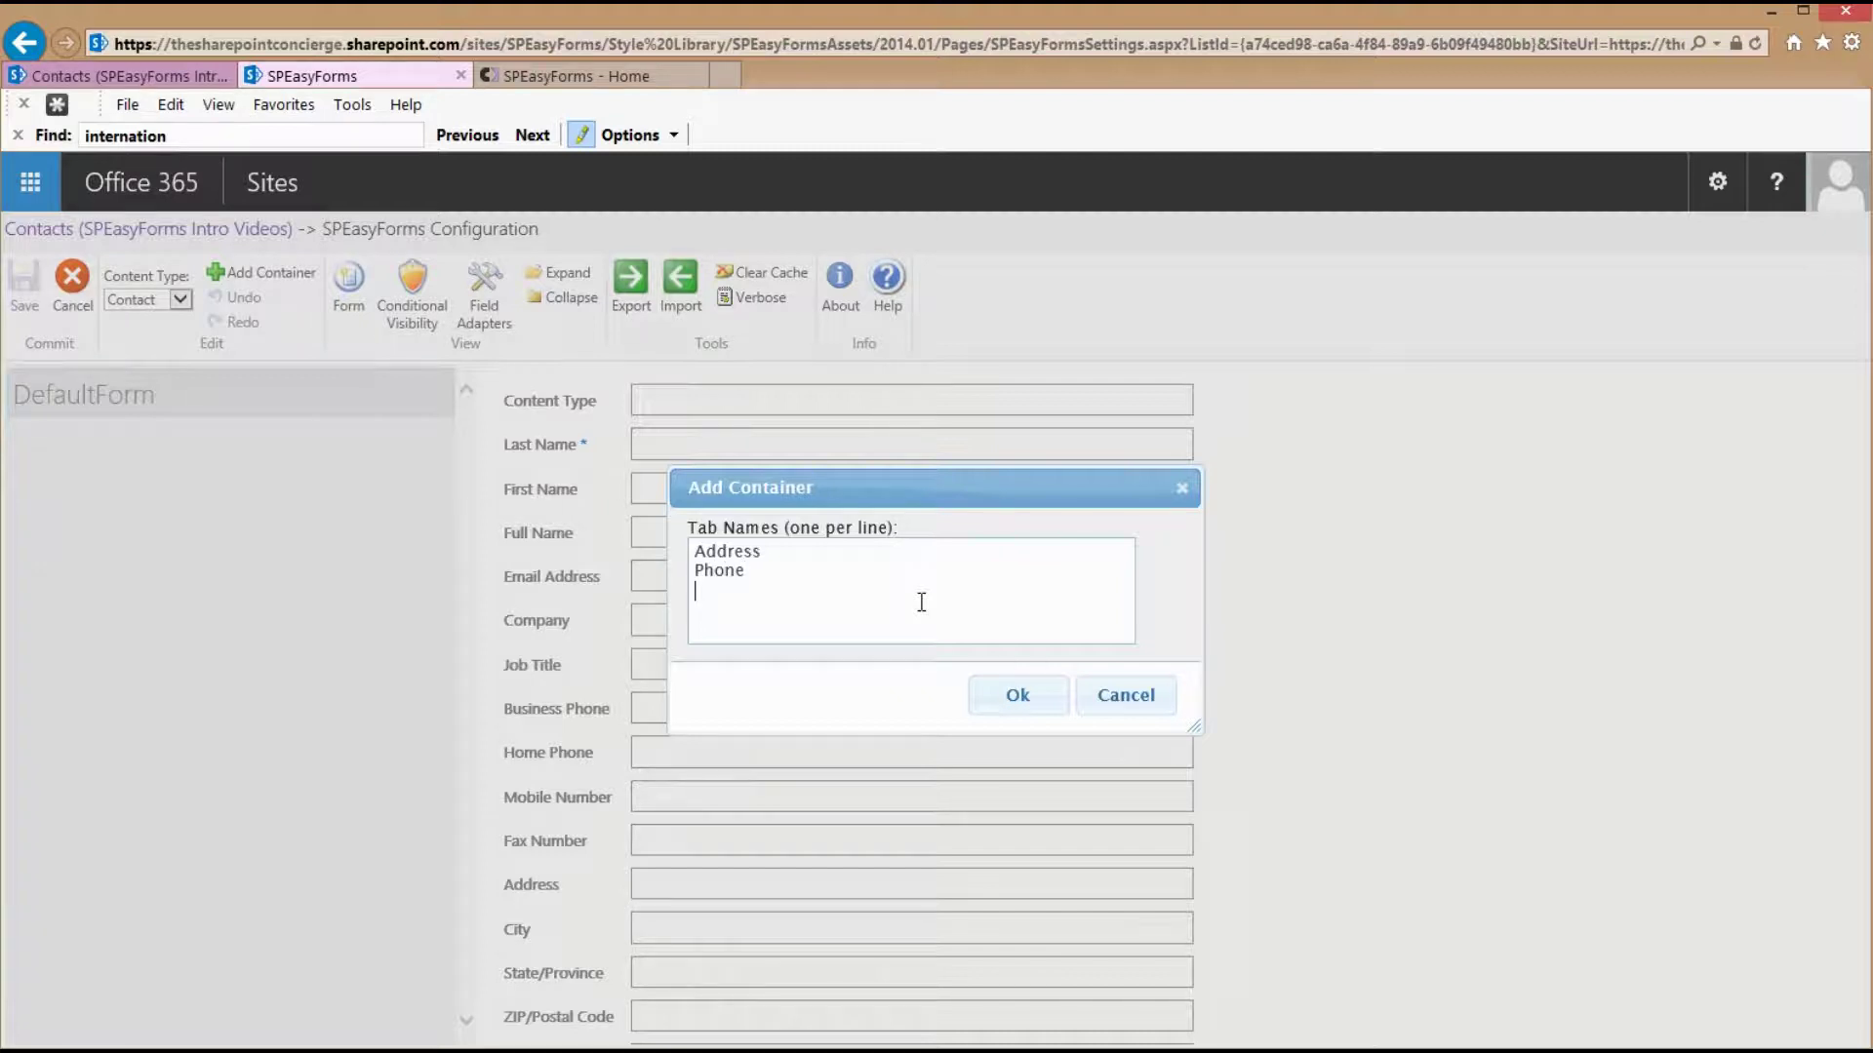
pyautogui.click(1020, 698)
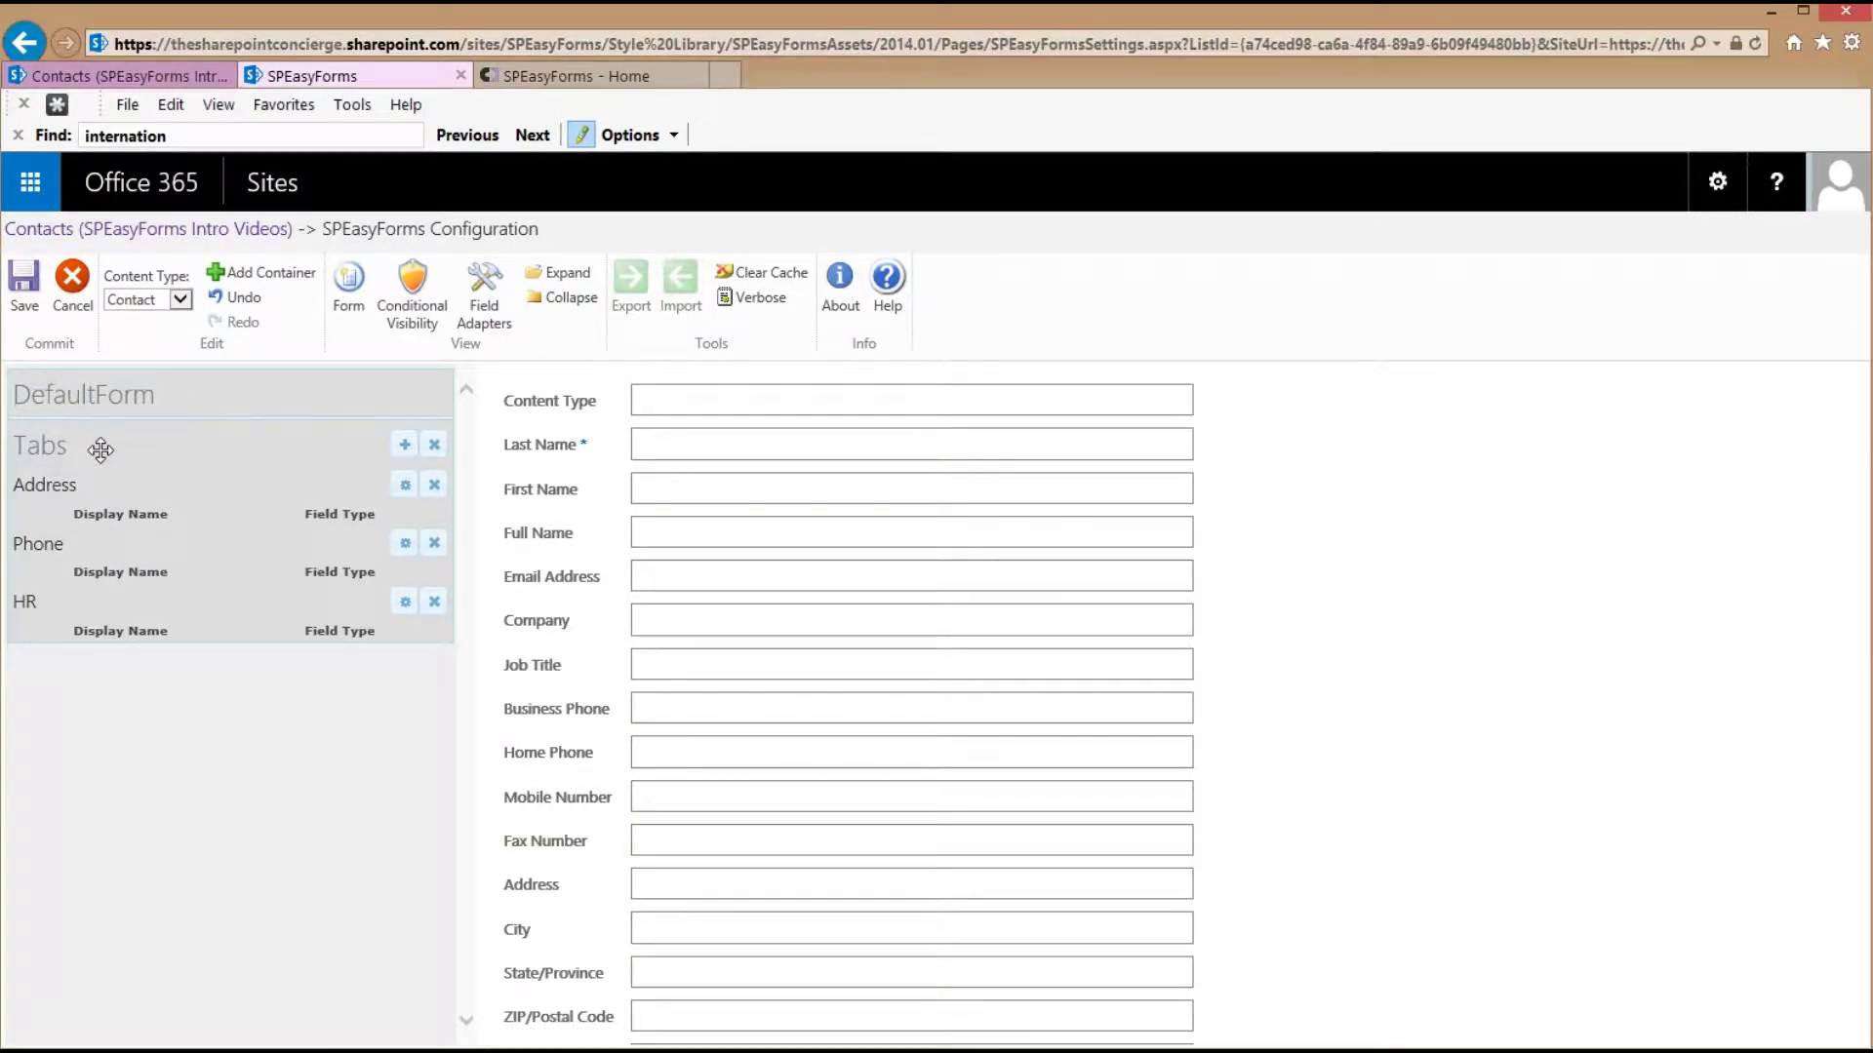
pyautogui.moveTo(100, 449); pyautogui.dragTo(142, 371)
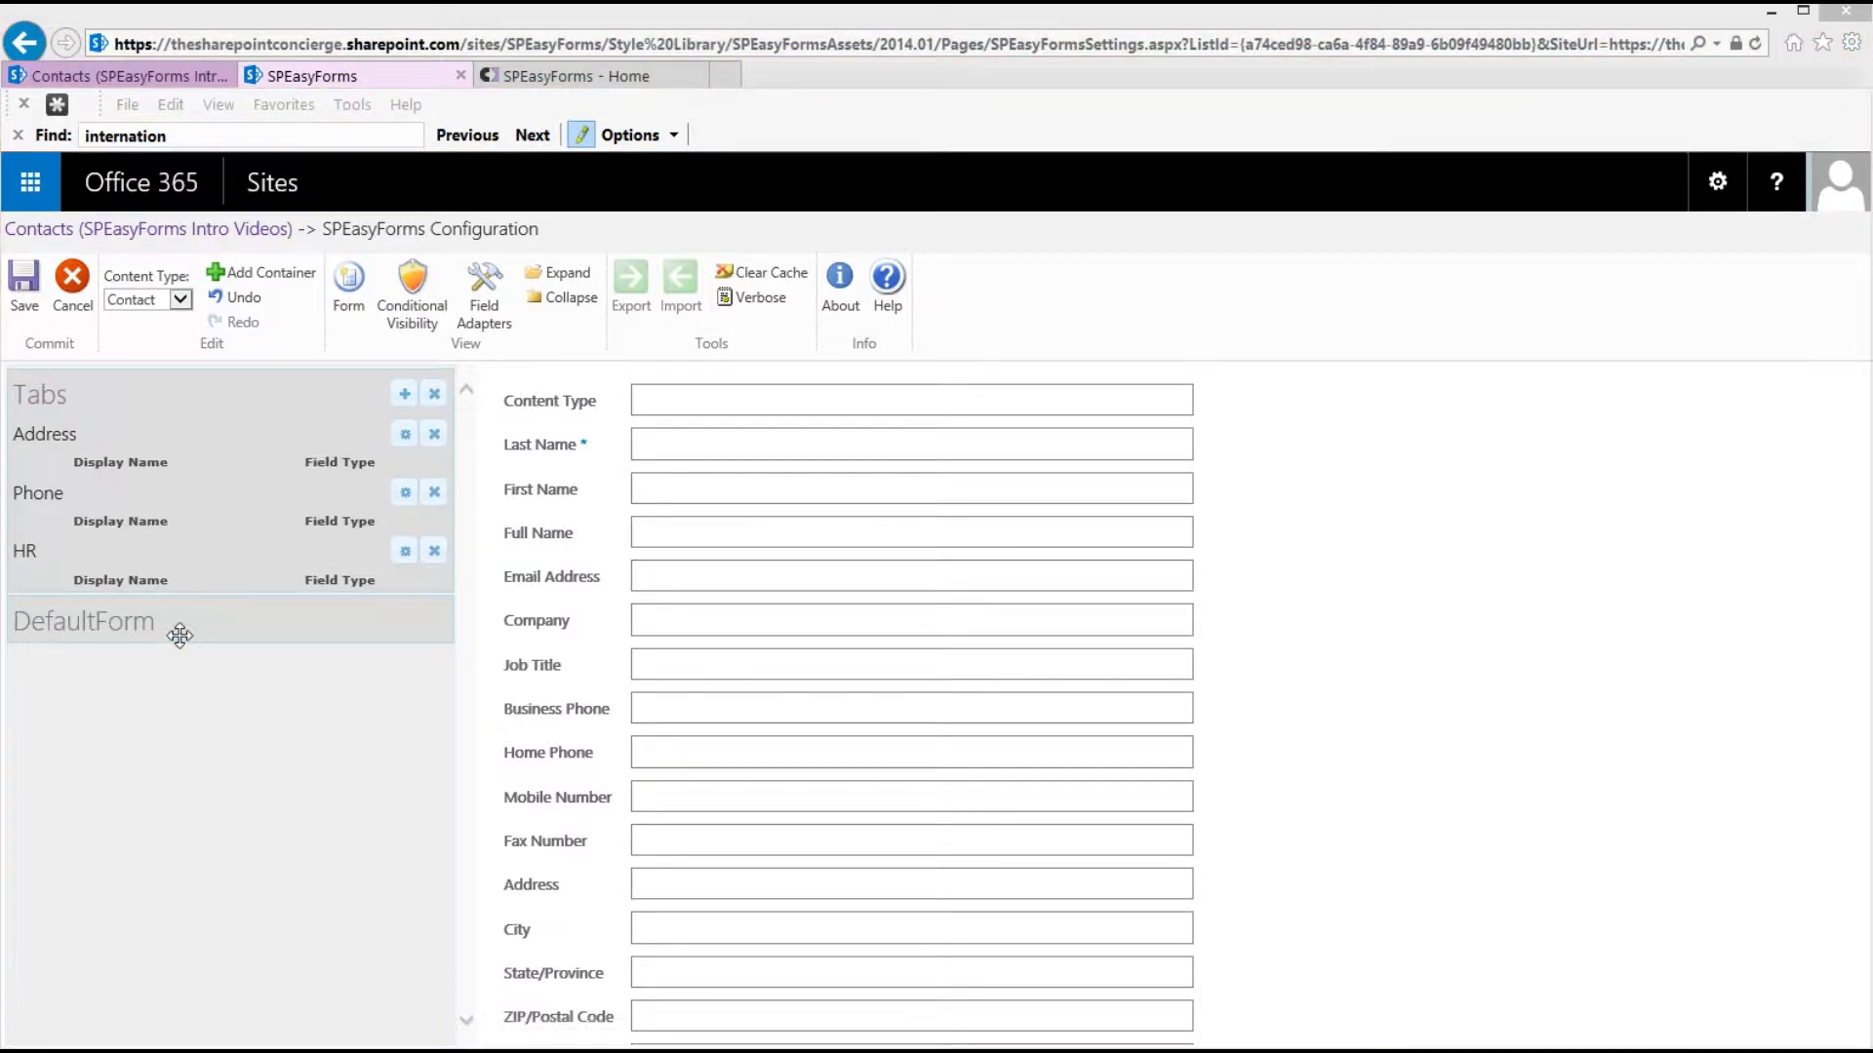
# Move Address, City, State/Province, ZIP/Postal Code and Country/Region into the Address tab
pyautogui.click(104, 622)
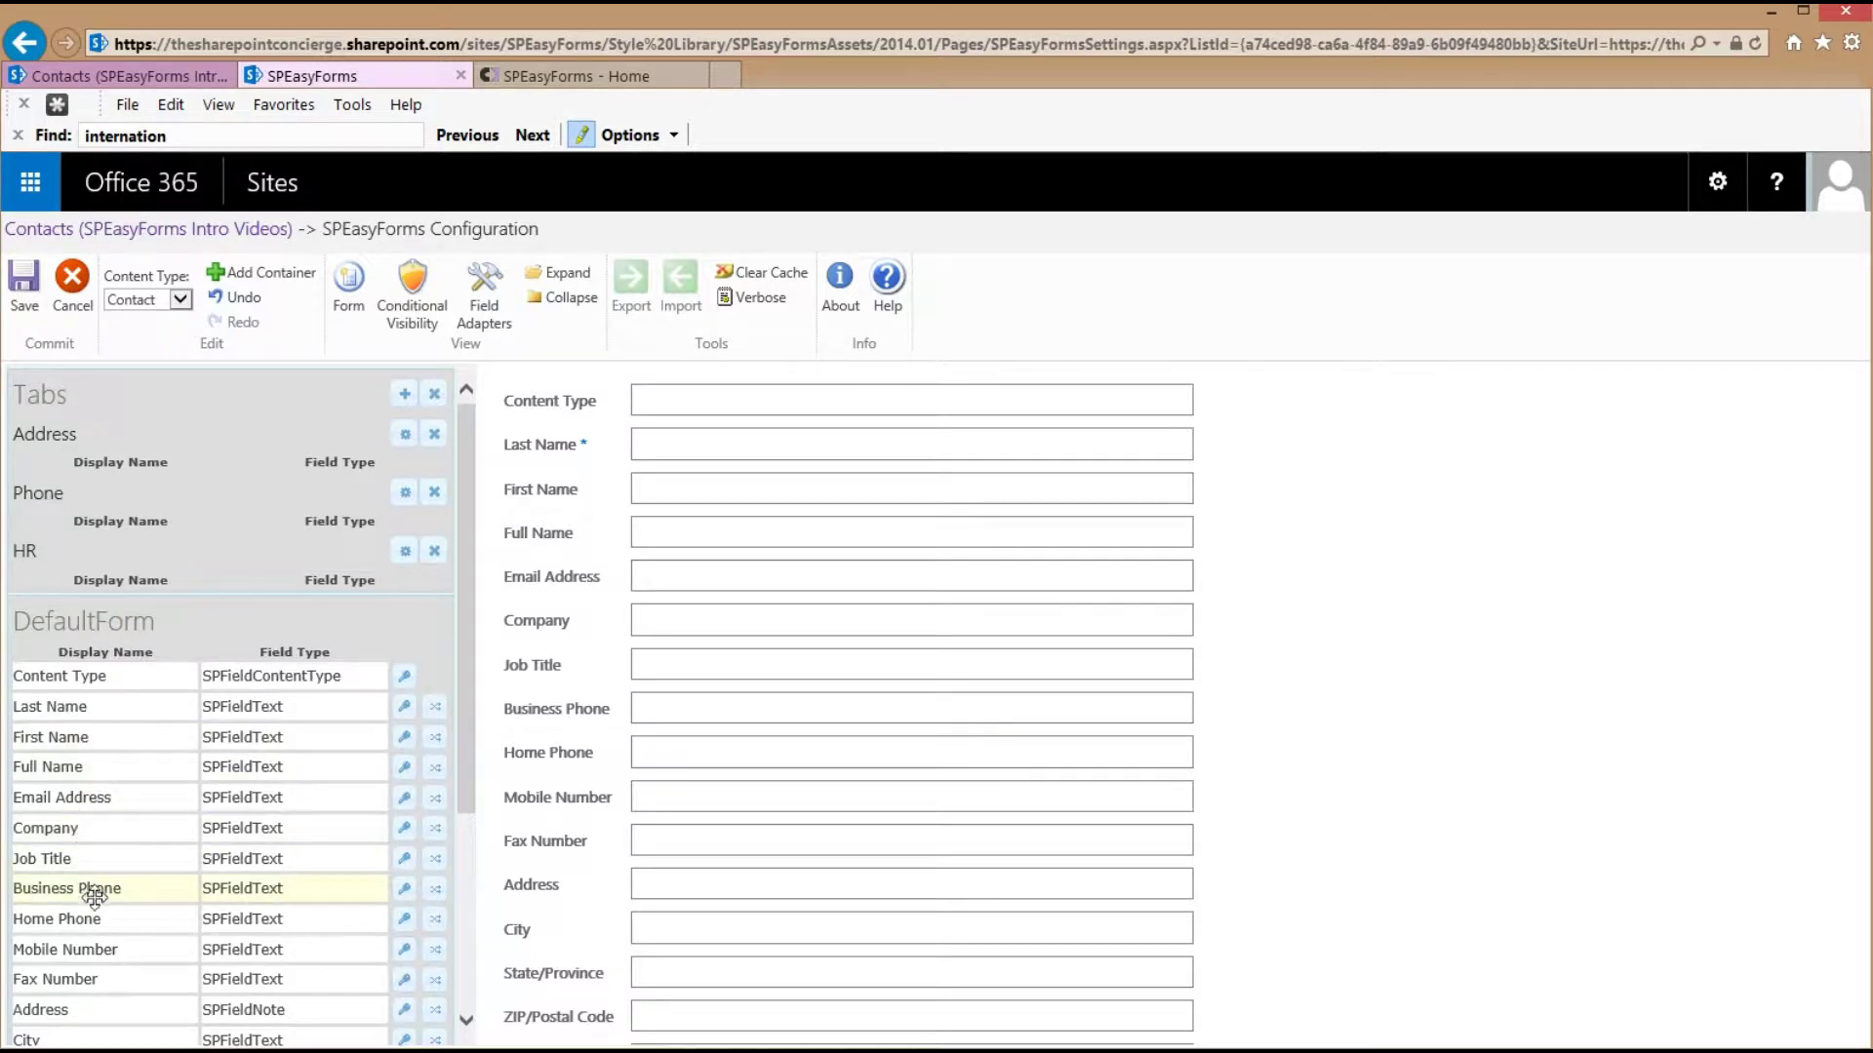
pyautogui.moveTo(84, 1010); pyautogui.dragTo(115, 496)
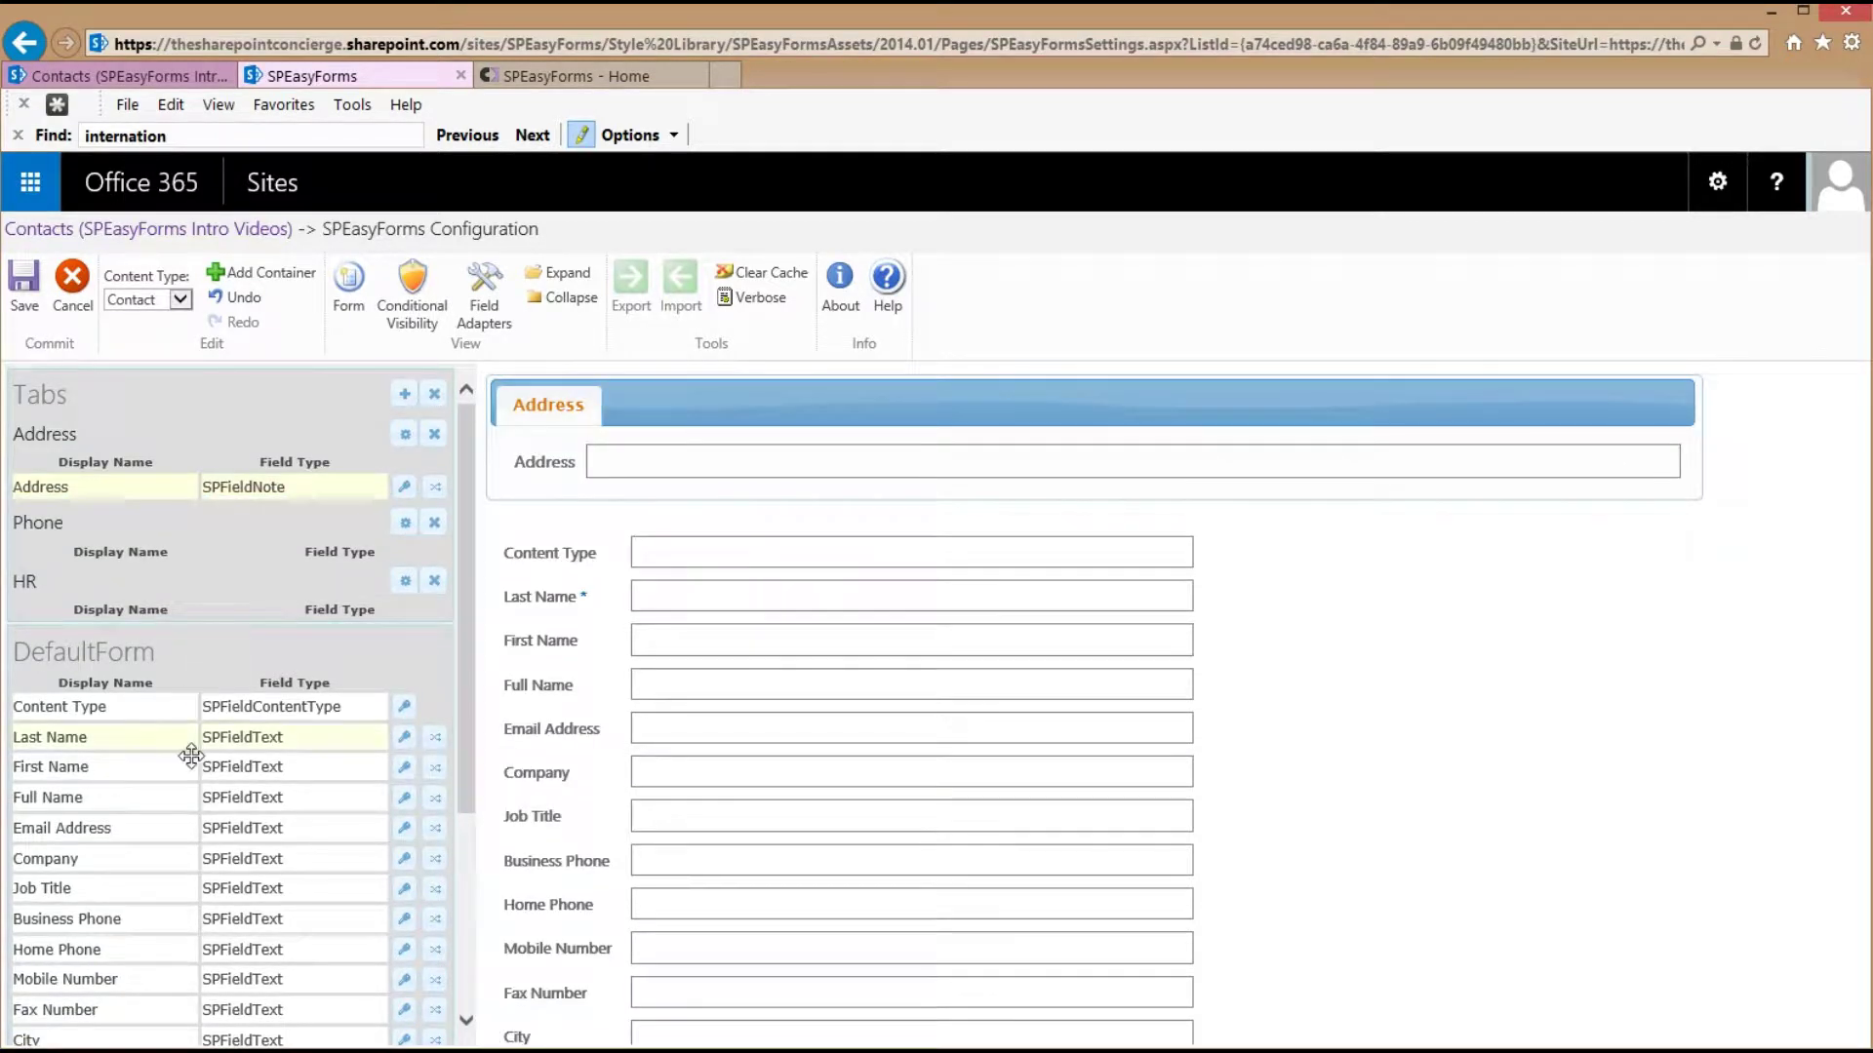
pyautogui.scroll(-1, 190, 746)
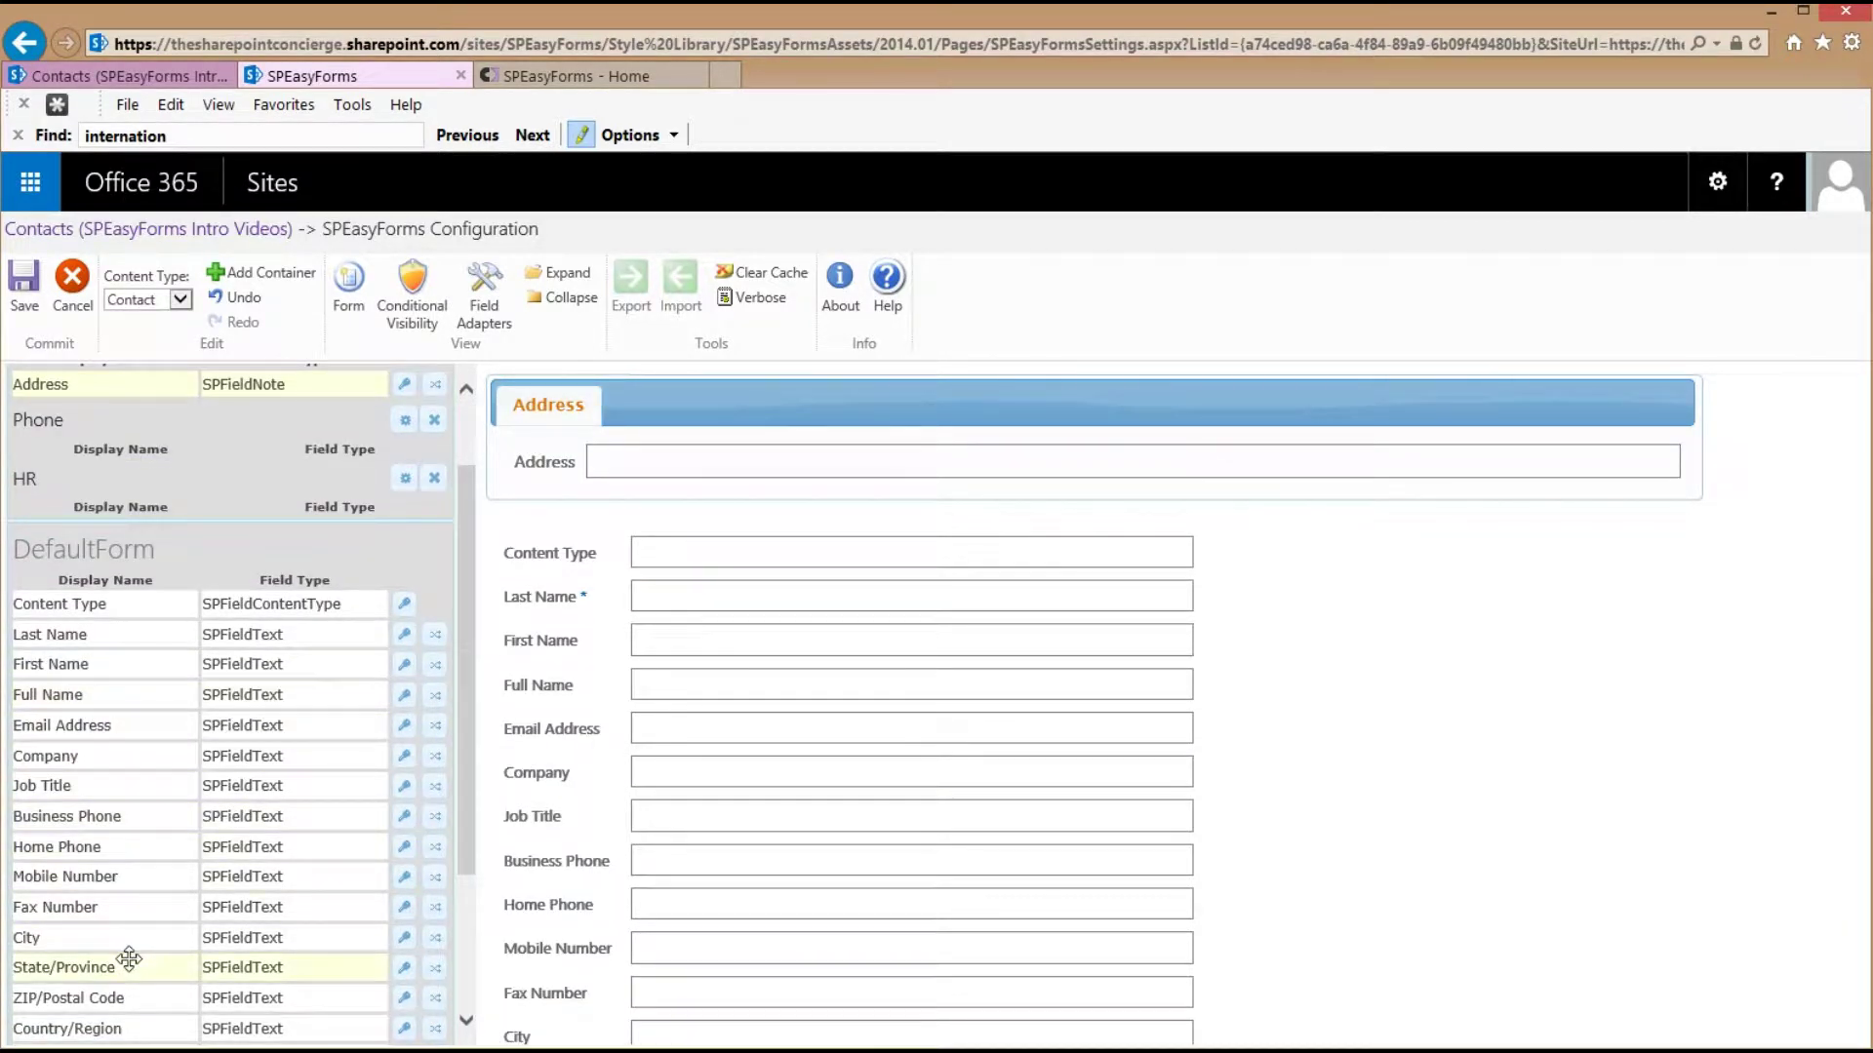
pyautogui.moveTo(115, 938); pyautogui.dragTo(114, 429)
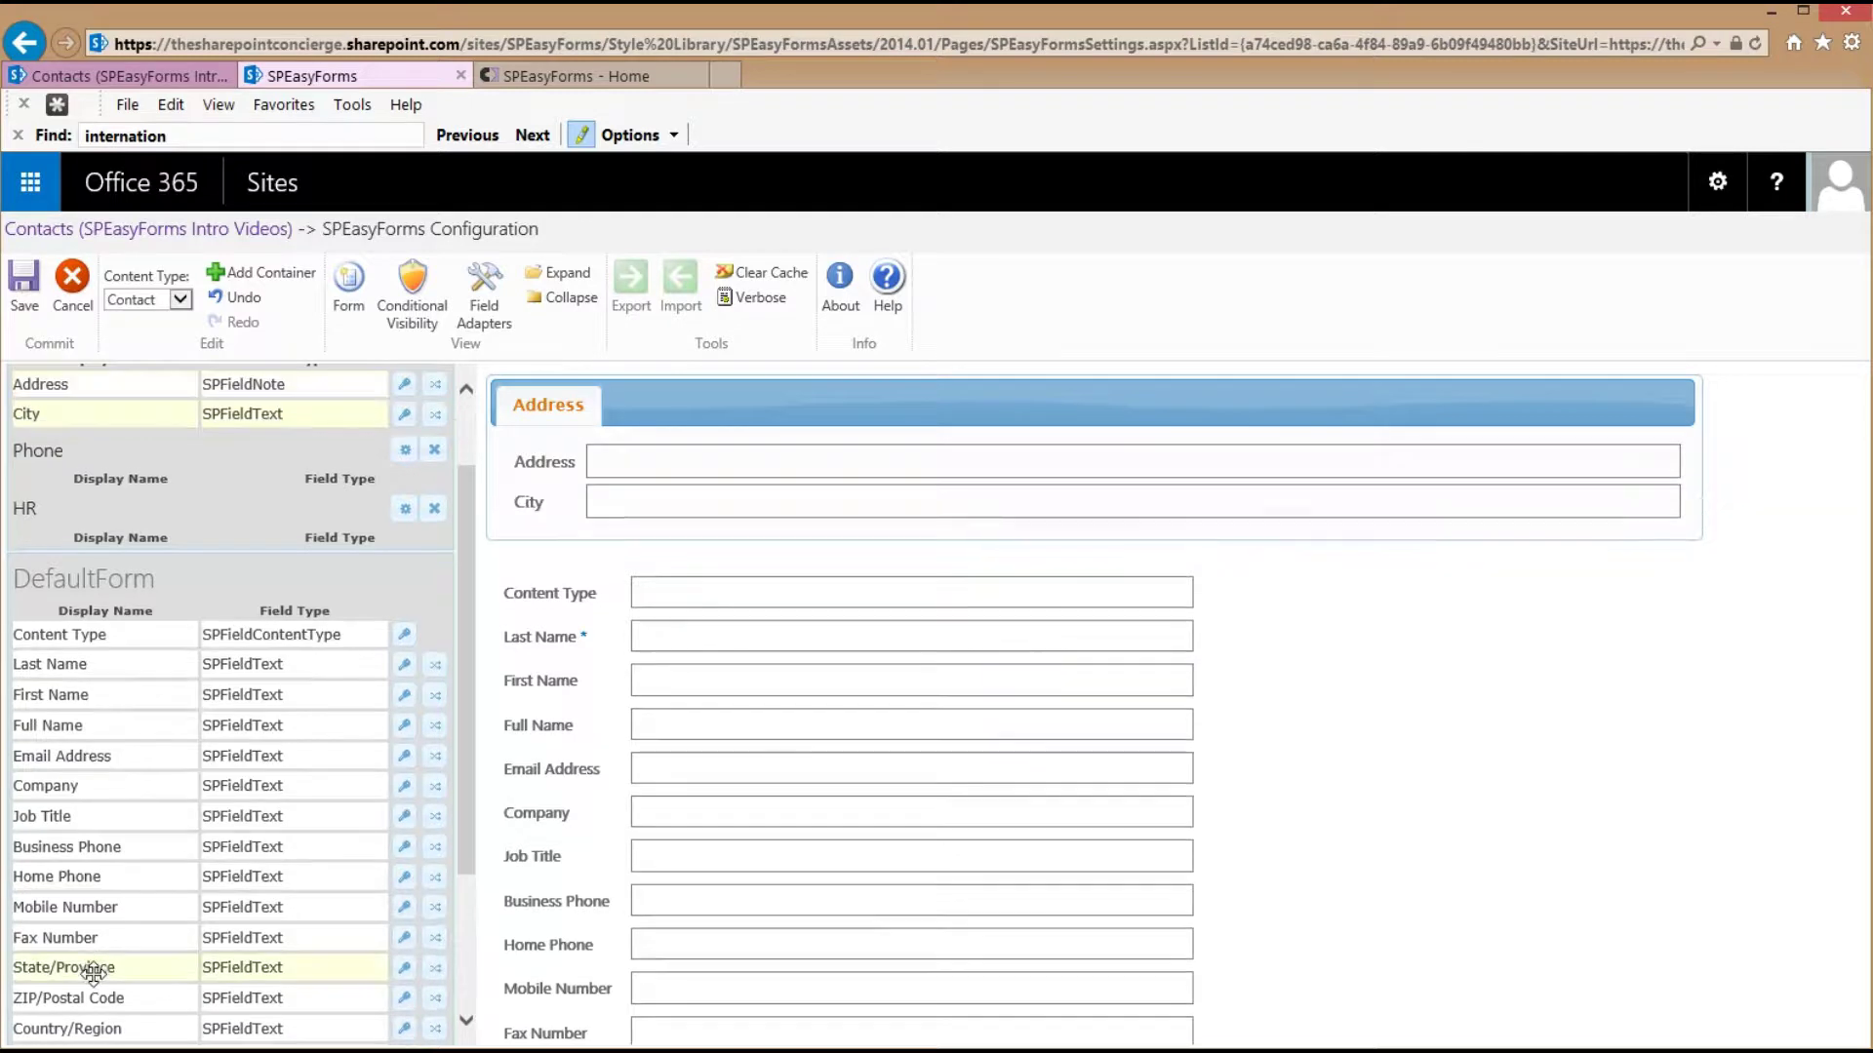
pyautogui.moveTo(93, 975); pyautogui.dragTo(119, 485)
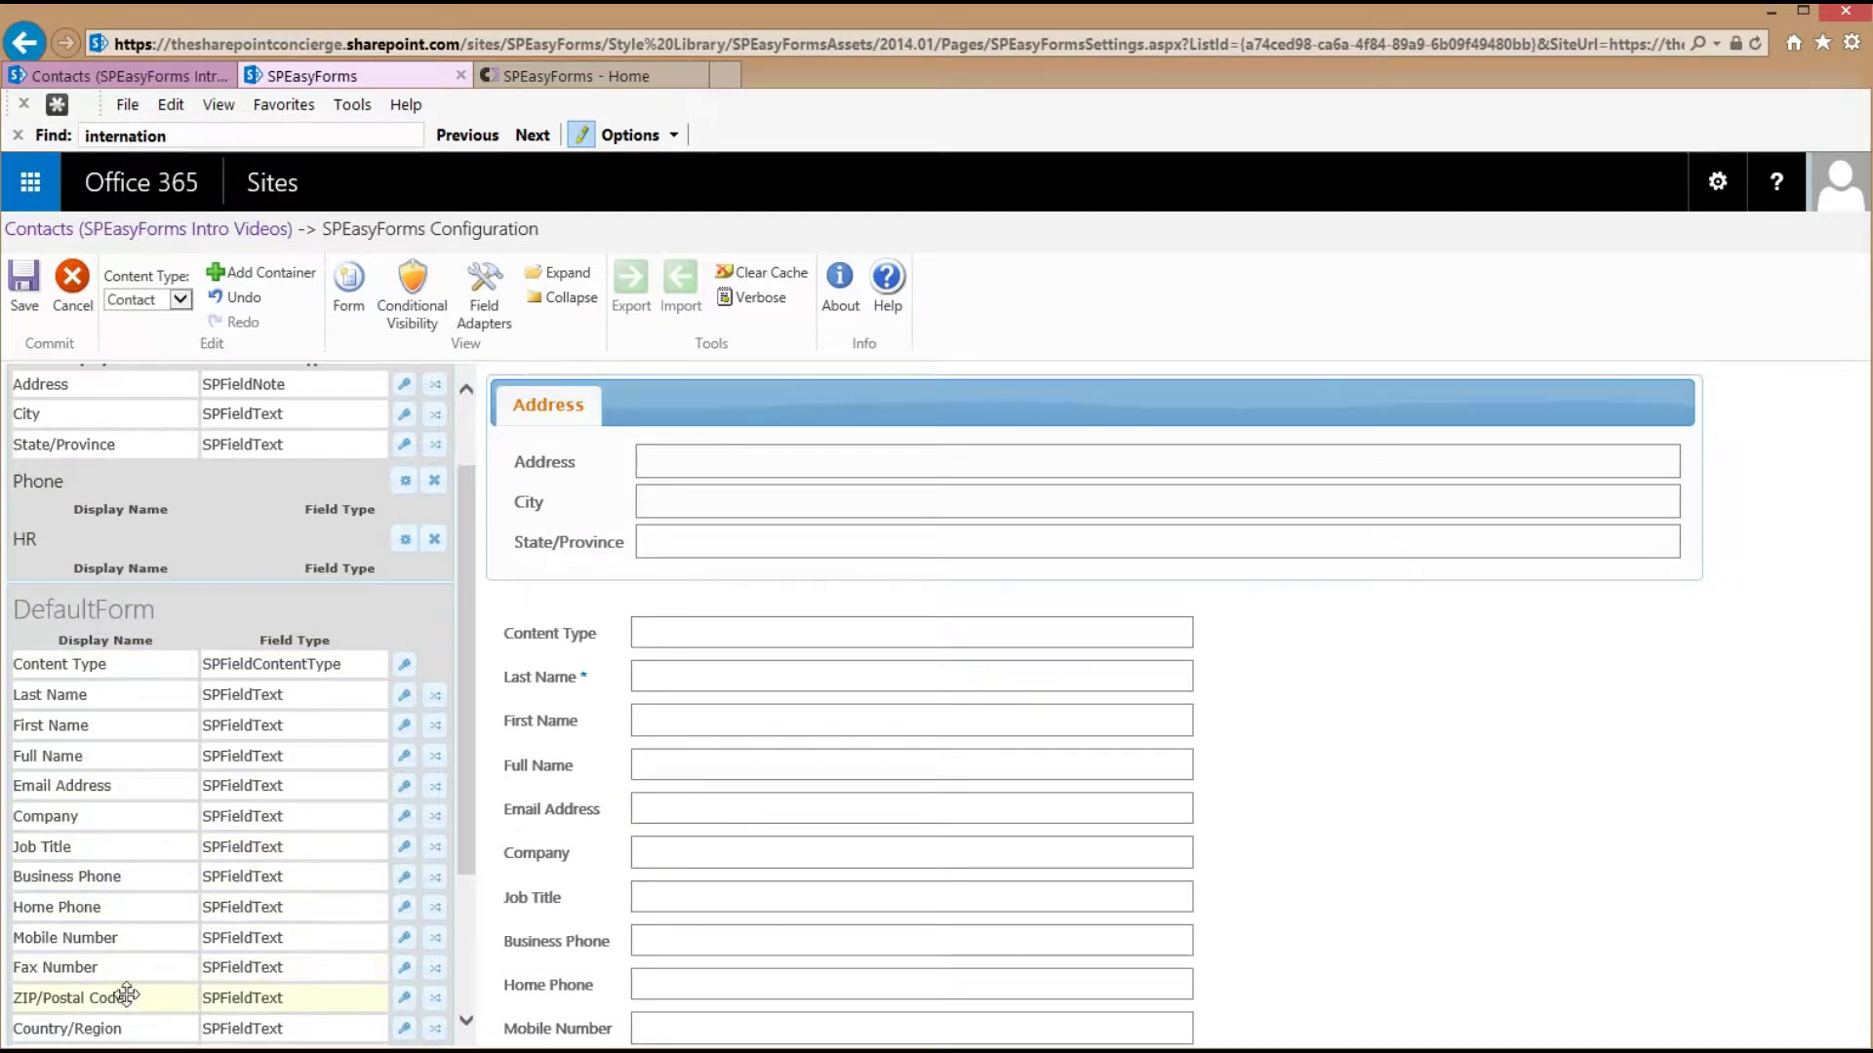
pyautogui.moveTo(117, 993); pyautogui.dragTo(121, 494)
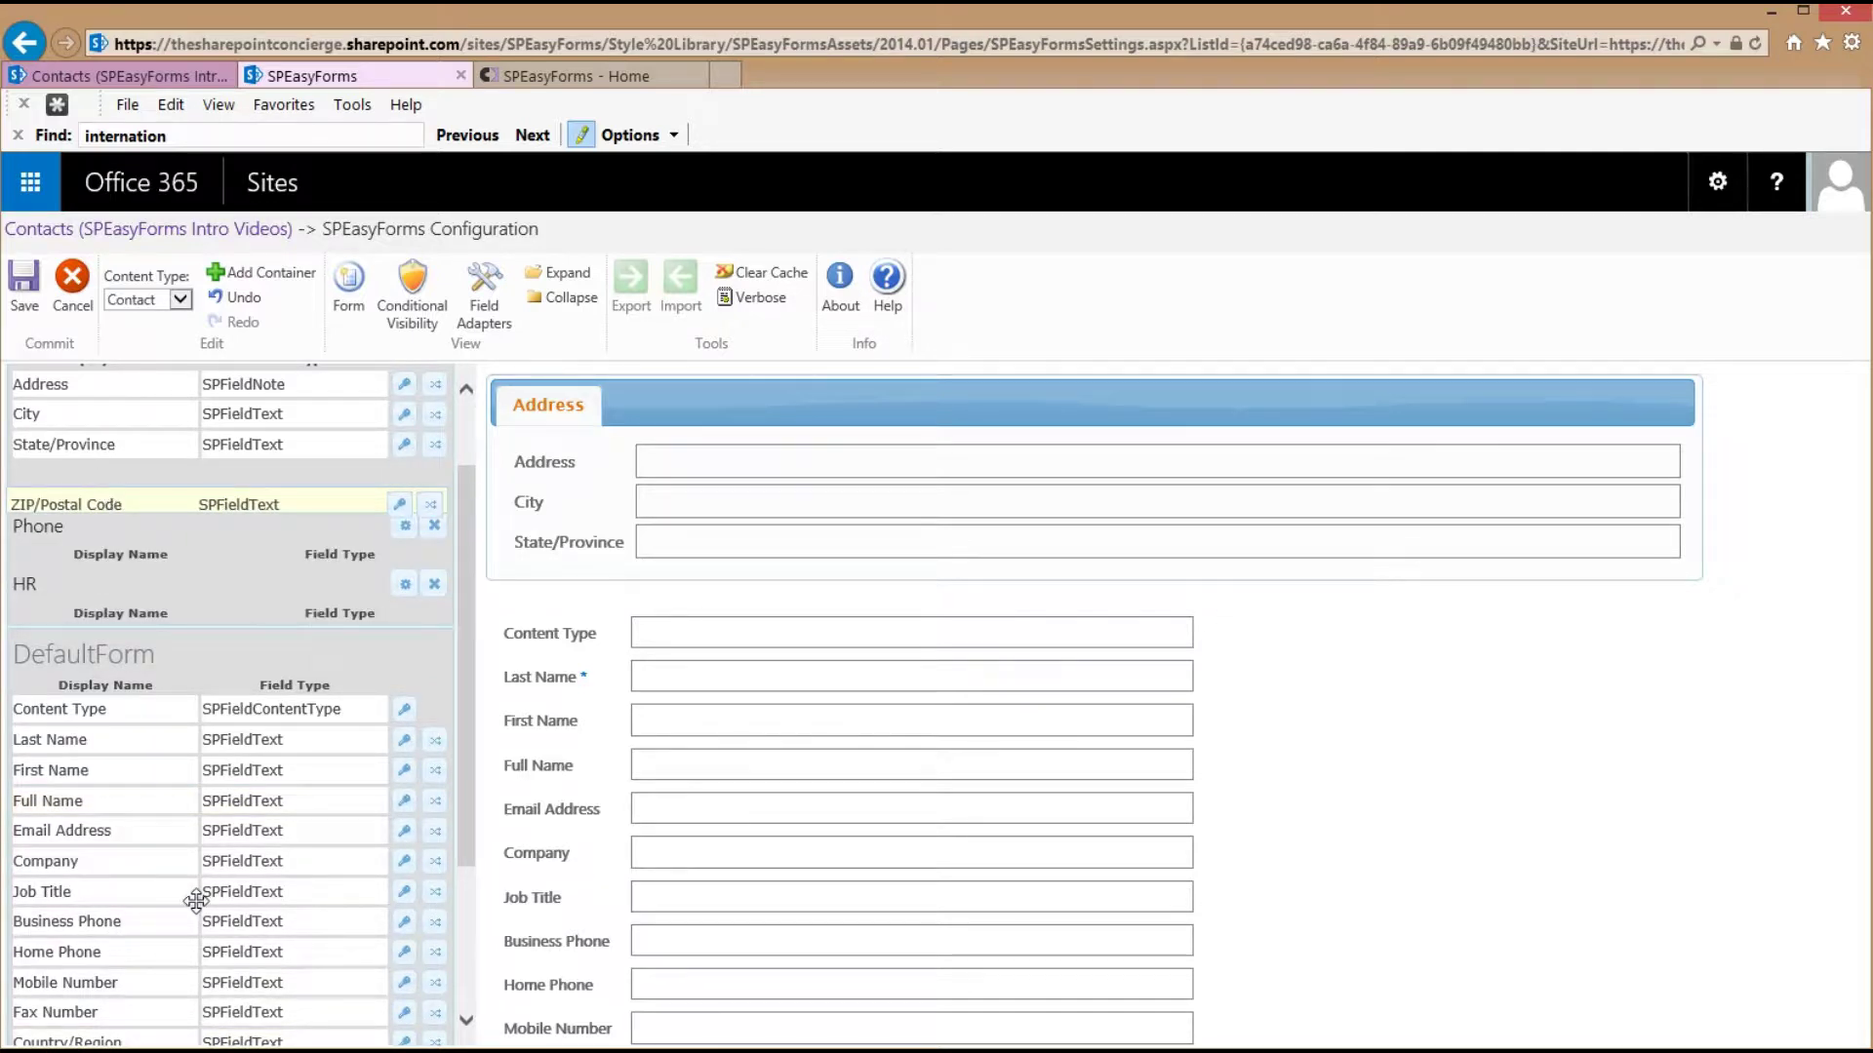
pyautogui.scroll(-1, 190, 905)
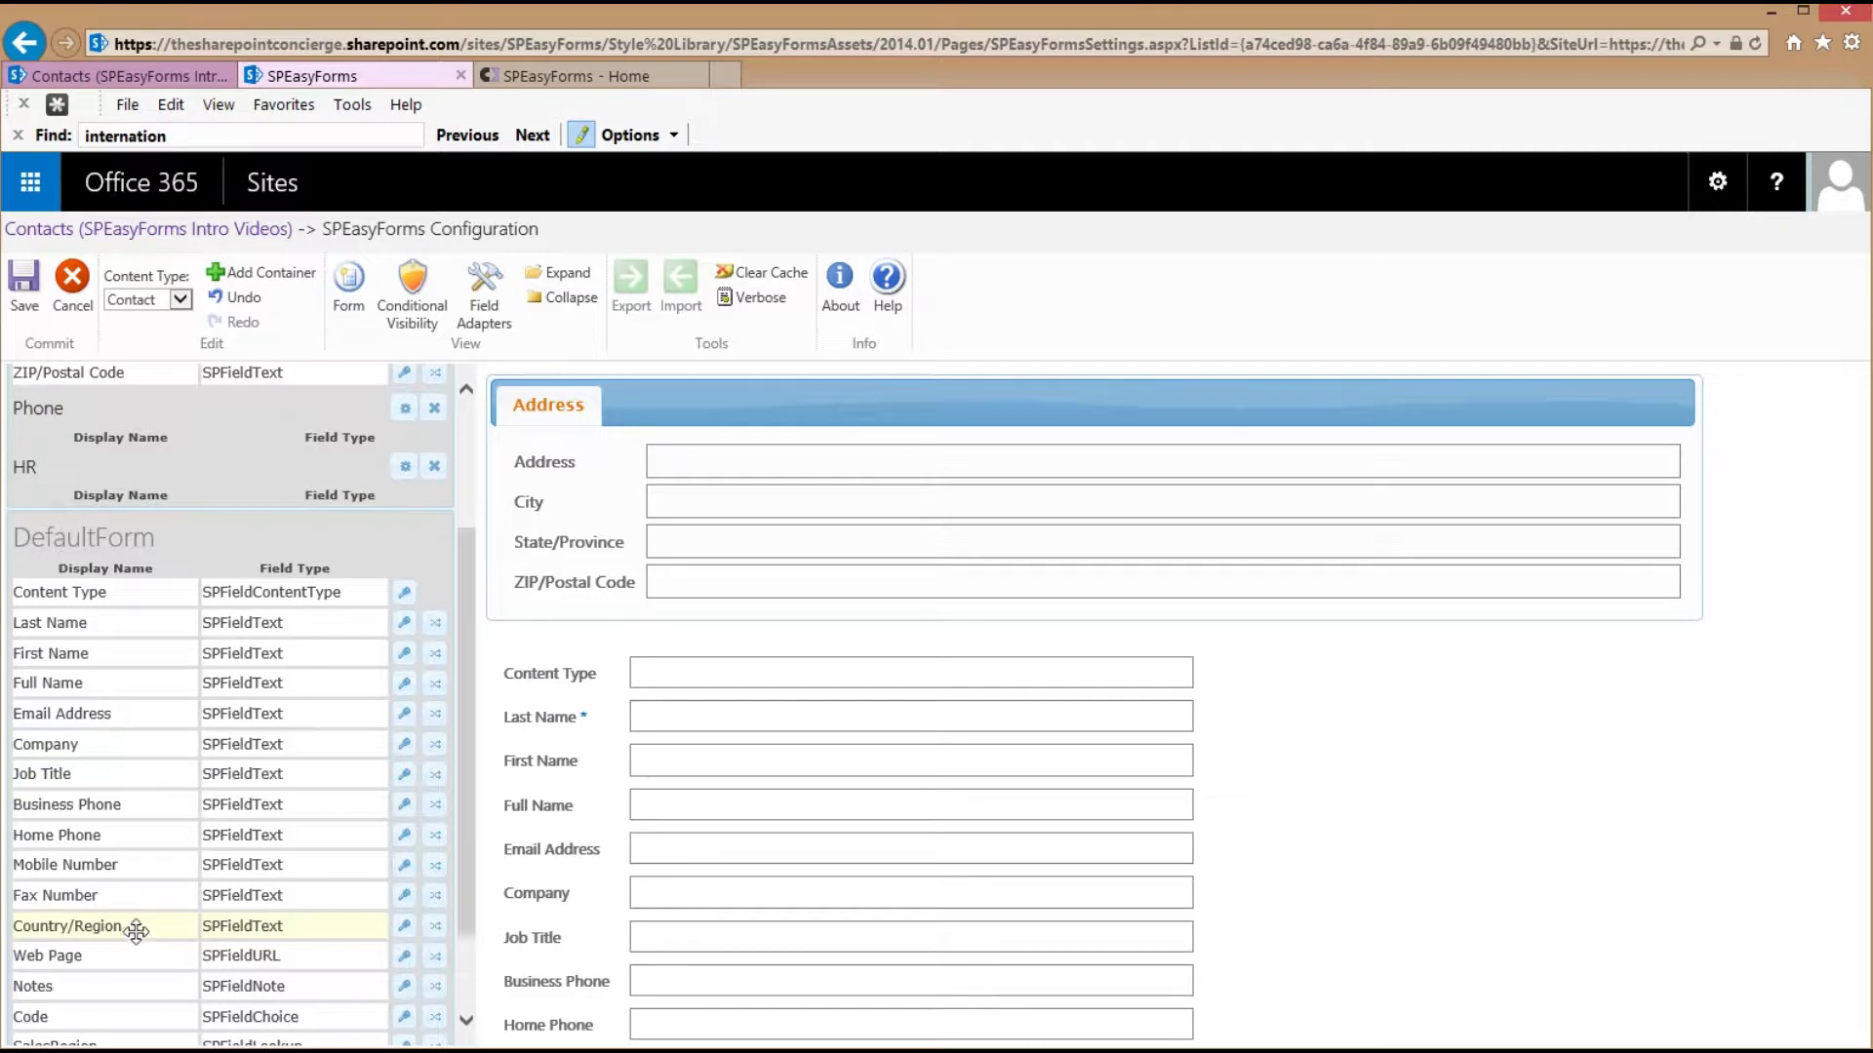
pyautogui.moveTo(137, 926); pyautogui.dragTo(185, 717)
# Move Business Phone, Mobile Number, Home Phone and Fax Number into the Phone tab
pyautogui.scroll(-2, 196, 722)
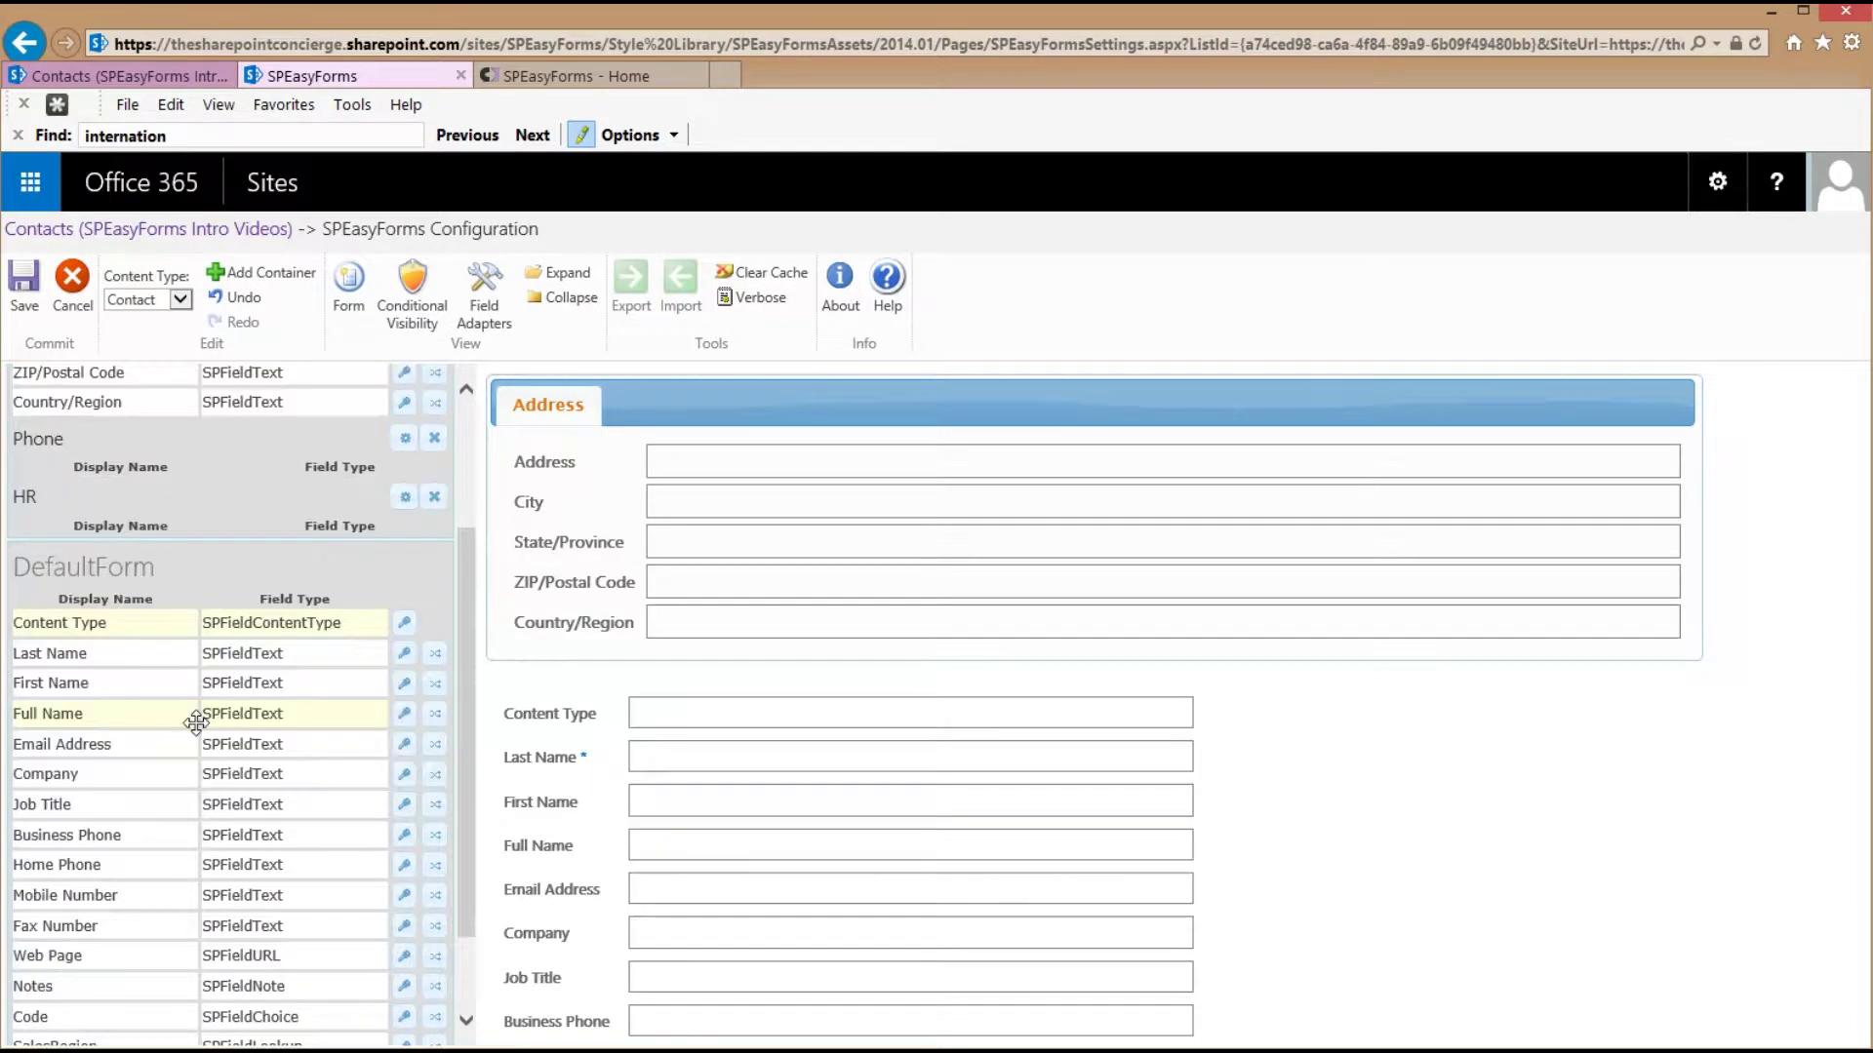
pyautogui.moveTo(138, 832); pyautogui.dragTo(134, 479)
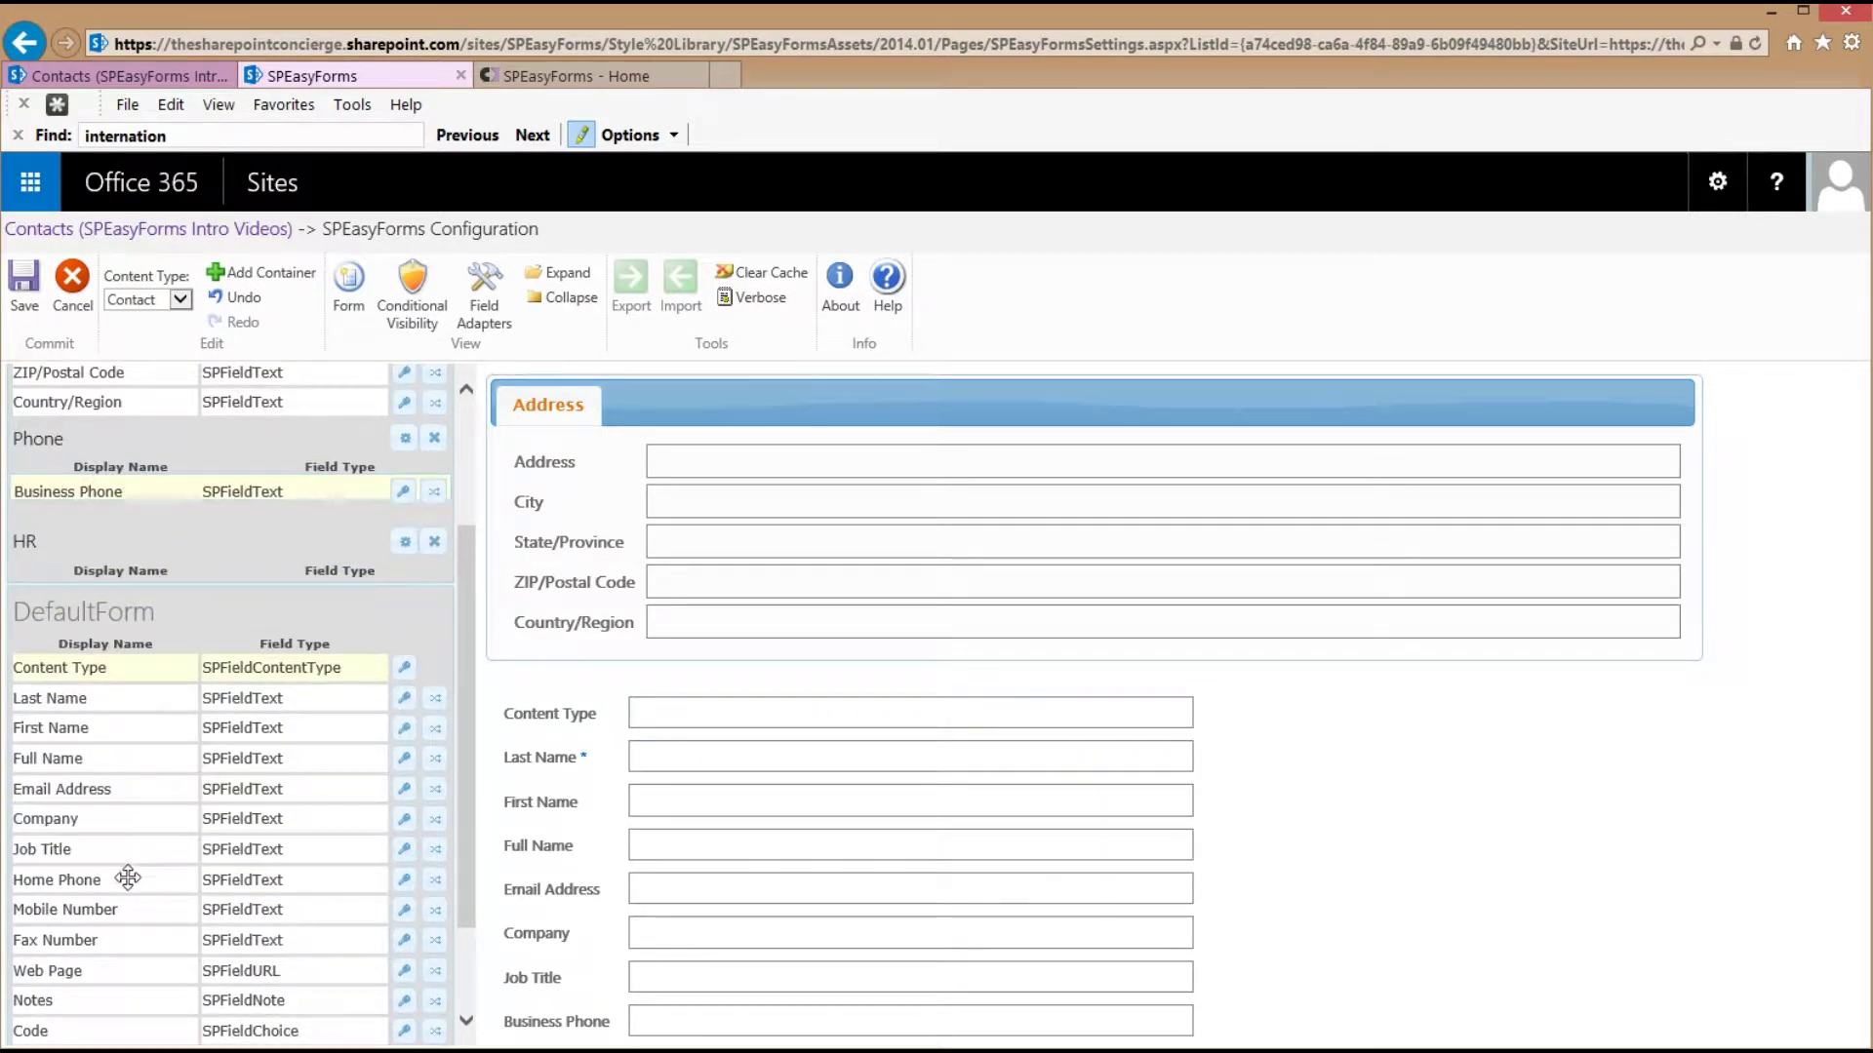
pyautogui.moveTo(117, 868); pyautogui.dragTo(121, 543)
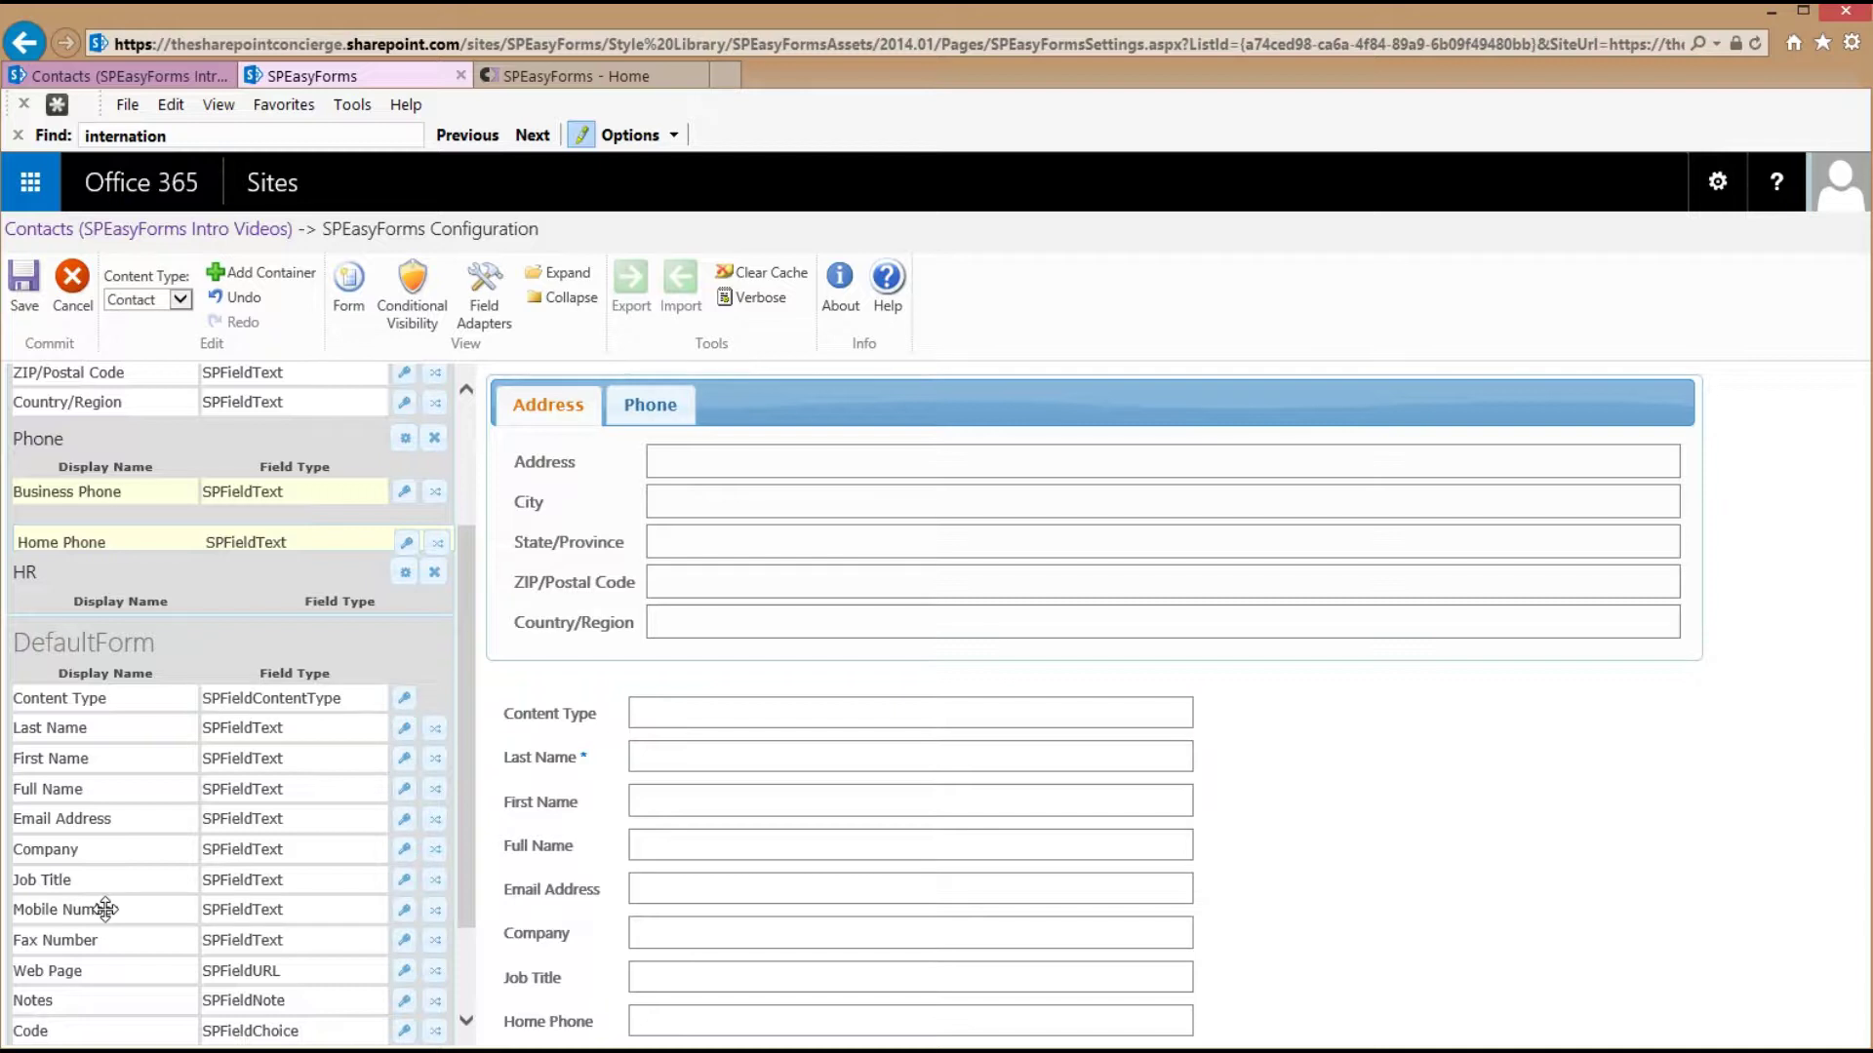
pyautogui.moveTo(102, 899); pyautogui.dragTo(112, 525)
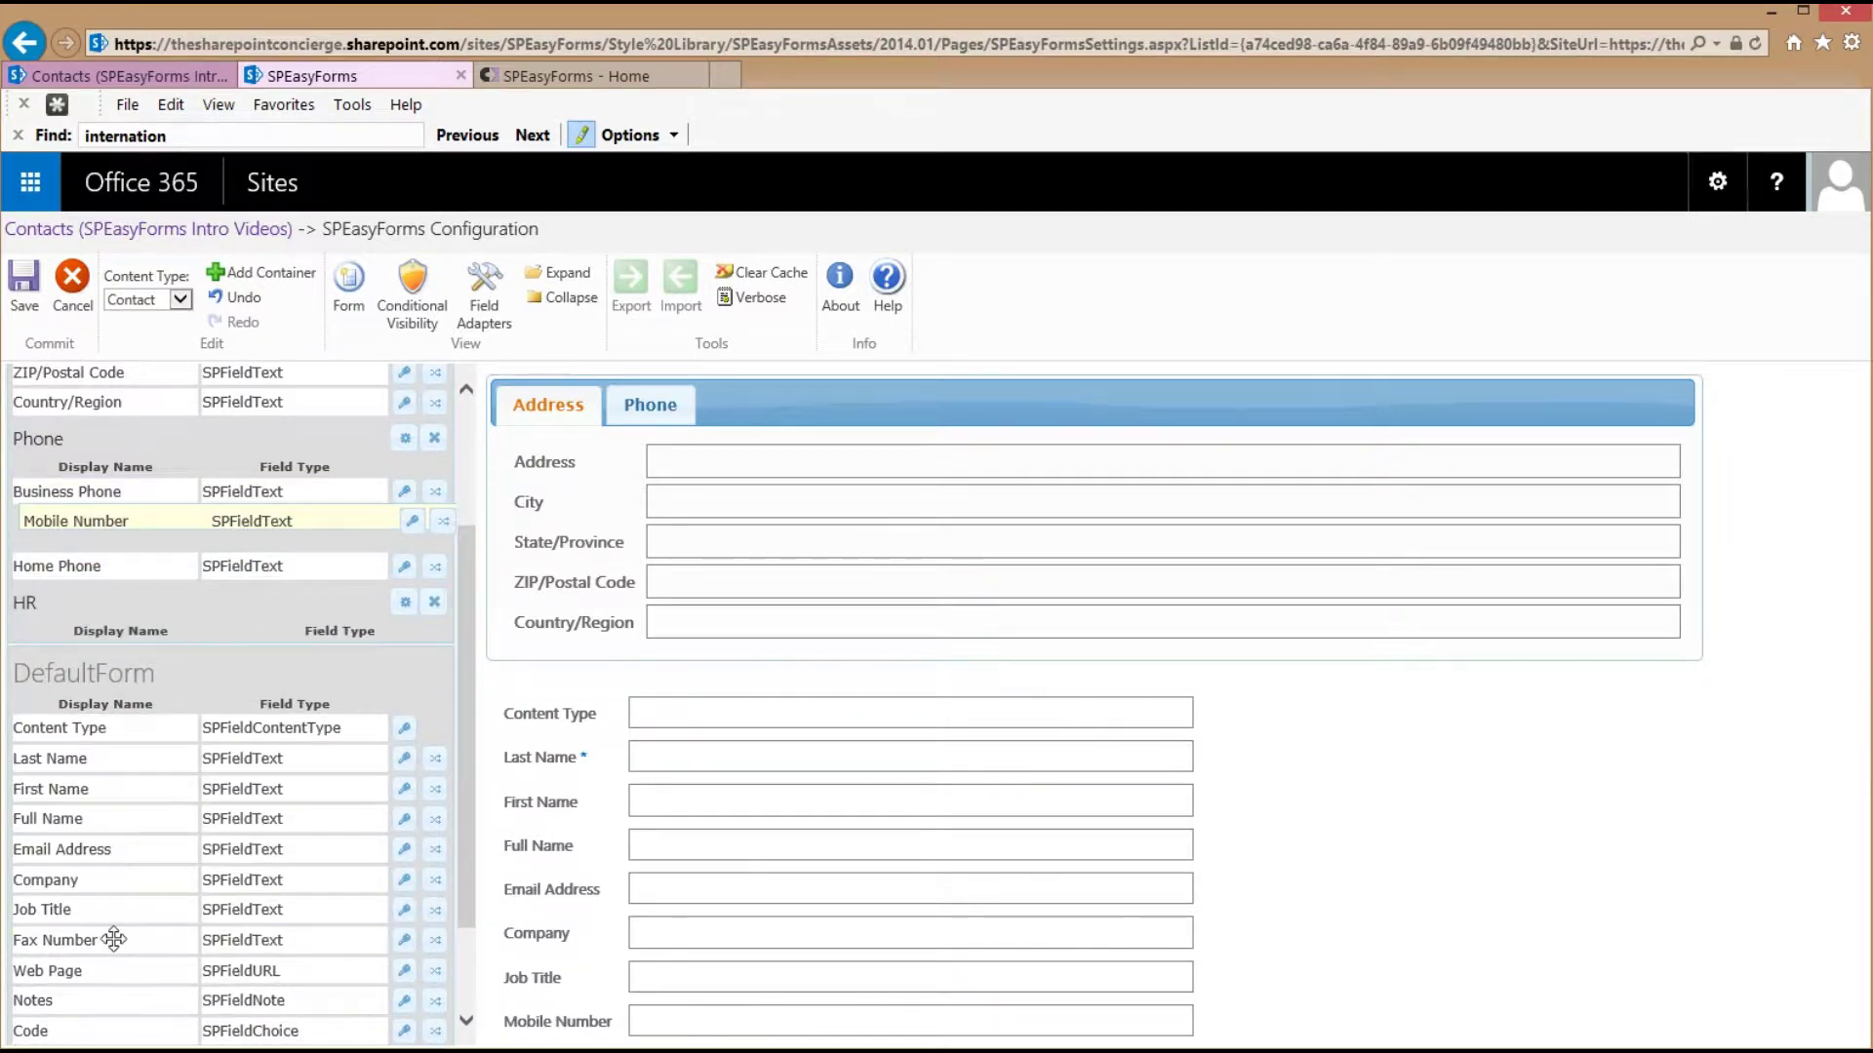
pyautogui.moveTo(114, 939); pyautogui.dragTo(141, 610)
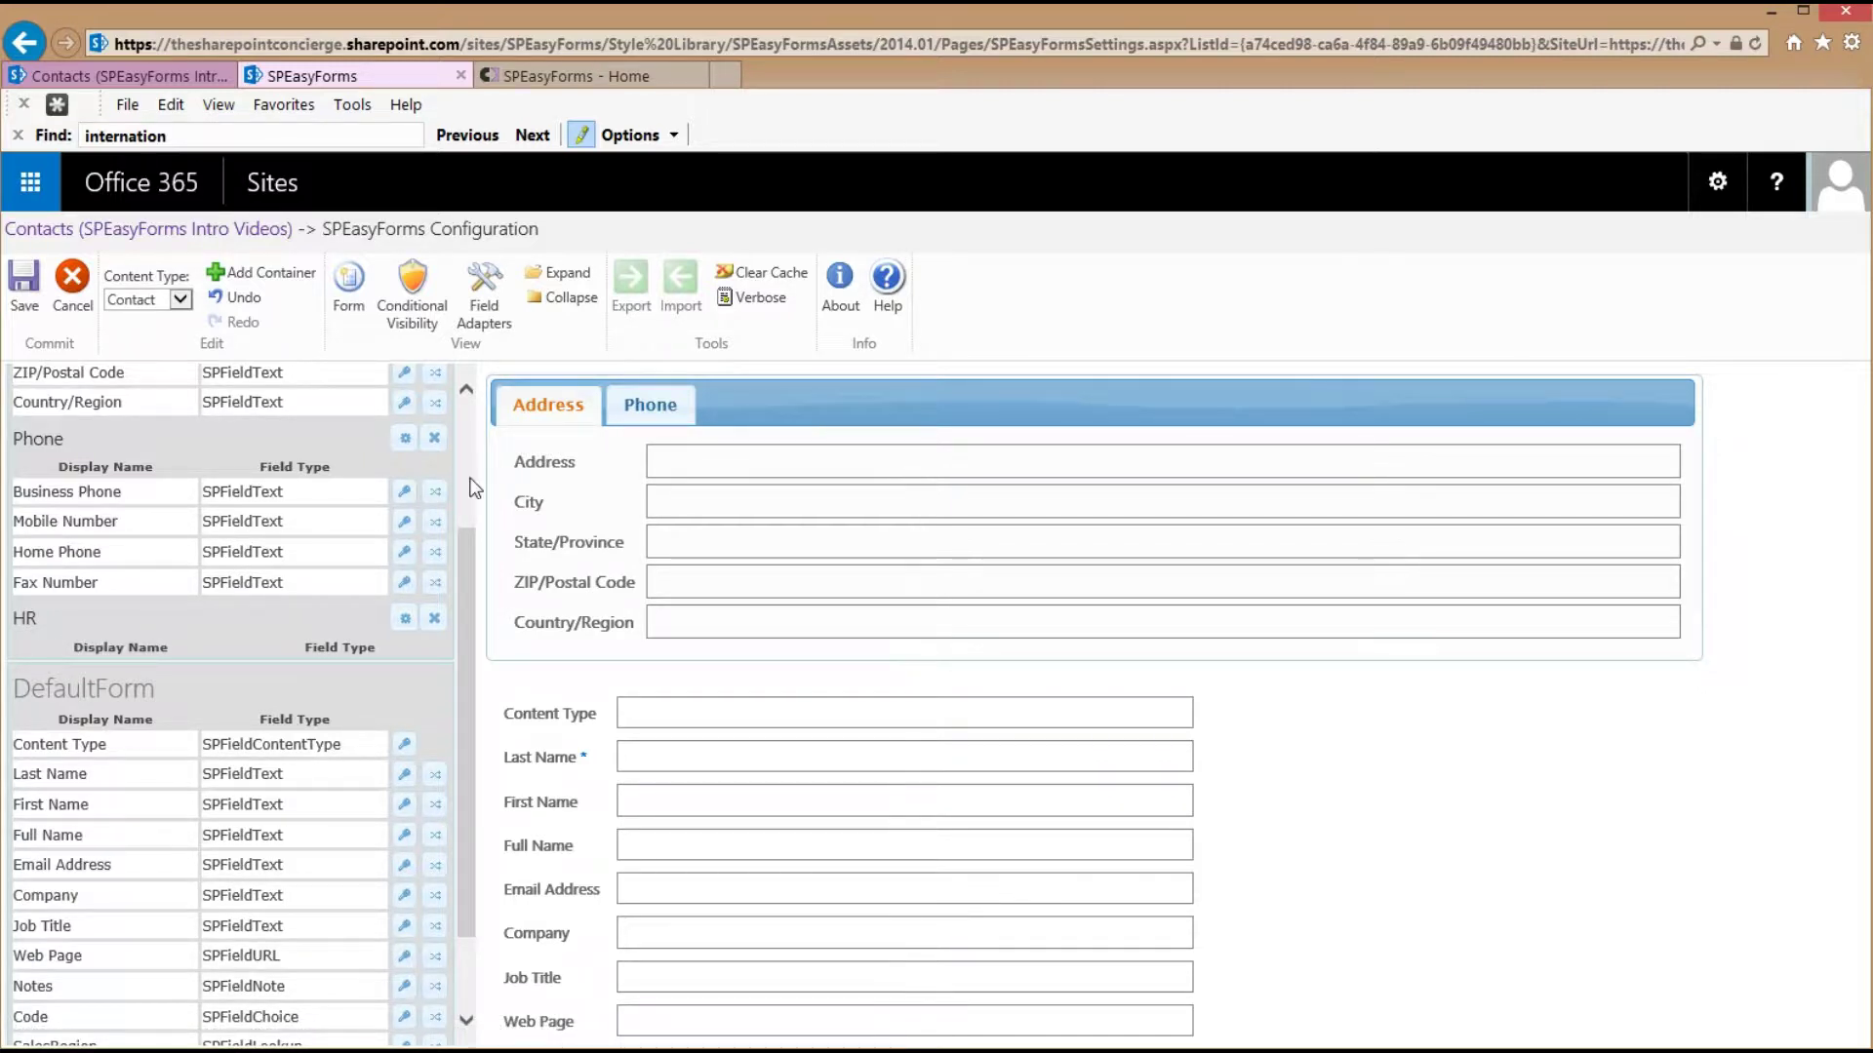
# Save the layout and reload the Contacts new-item form to check the Address and Phone tabs
pyautogui.click(21, 283)
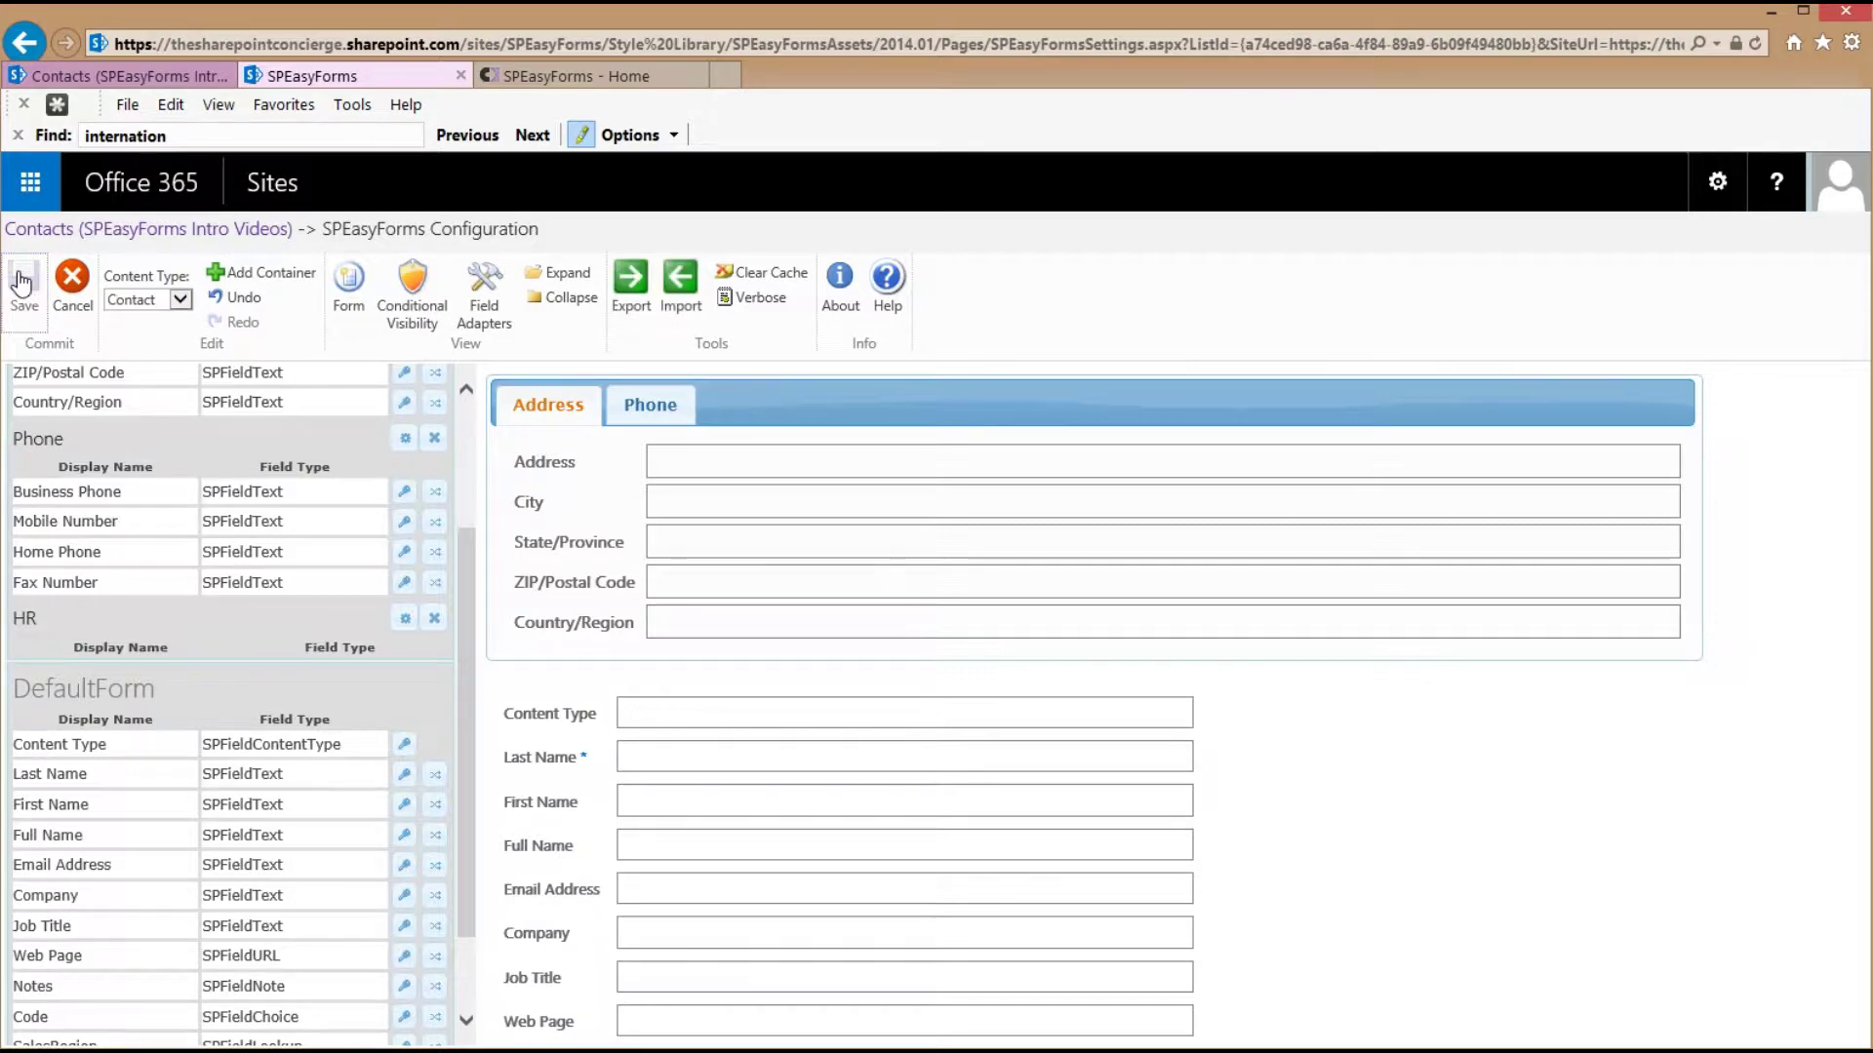
pyautogui.click(137, 72)
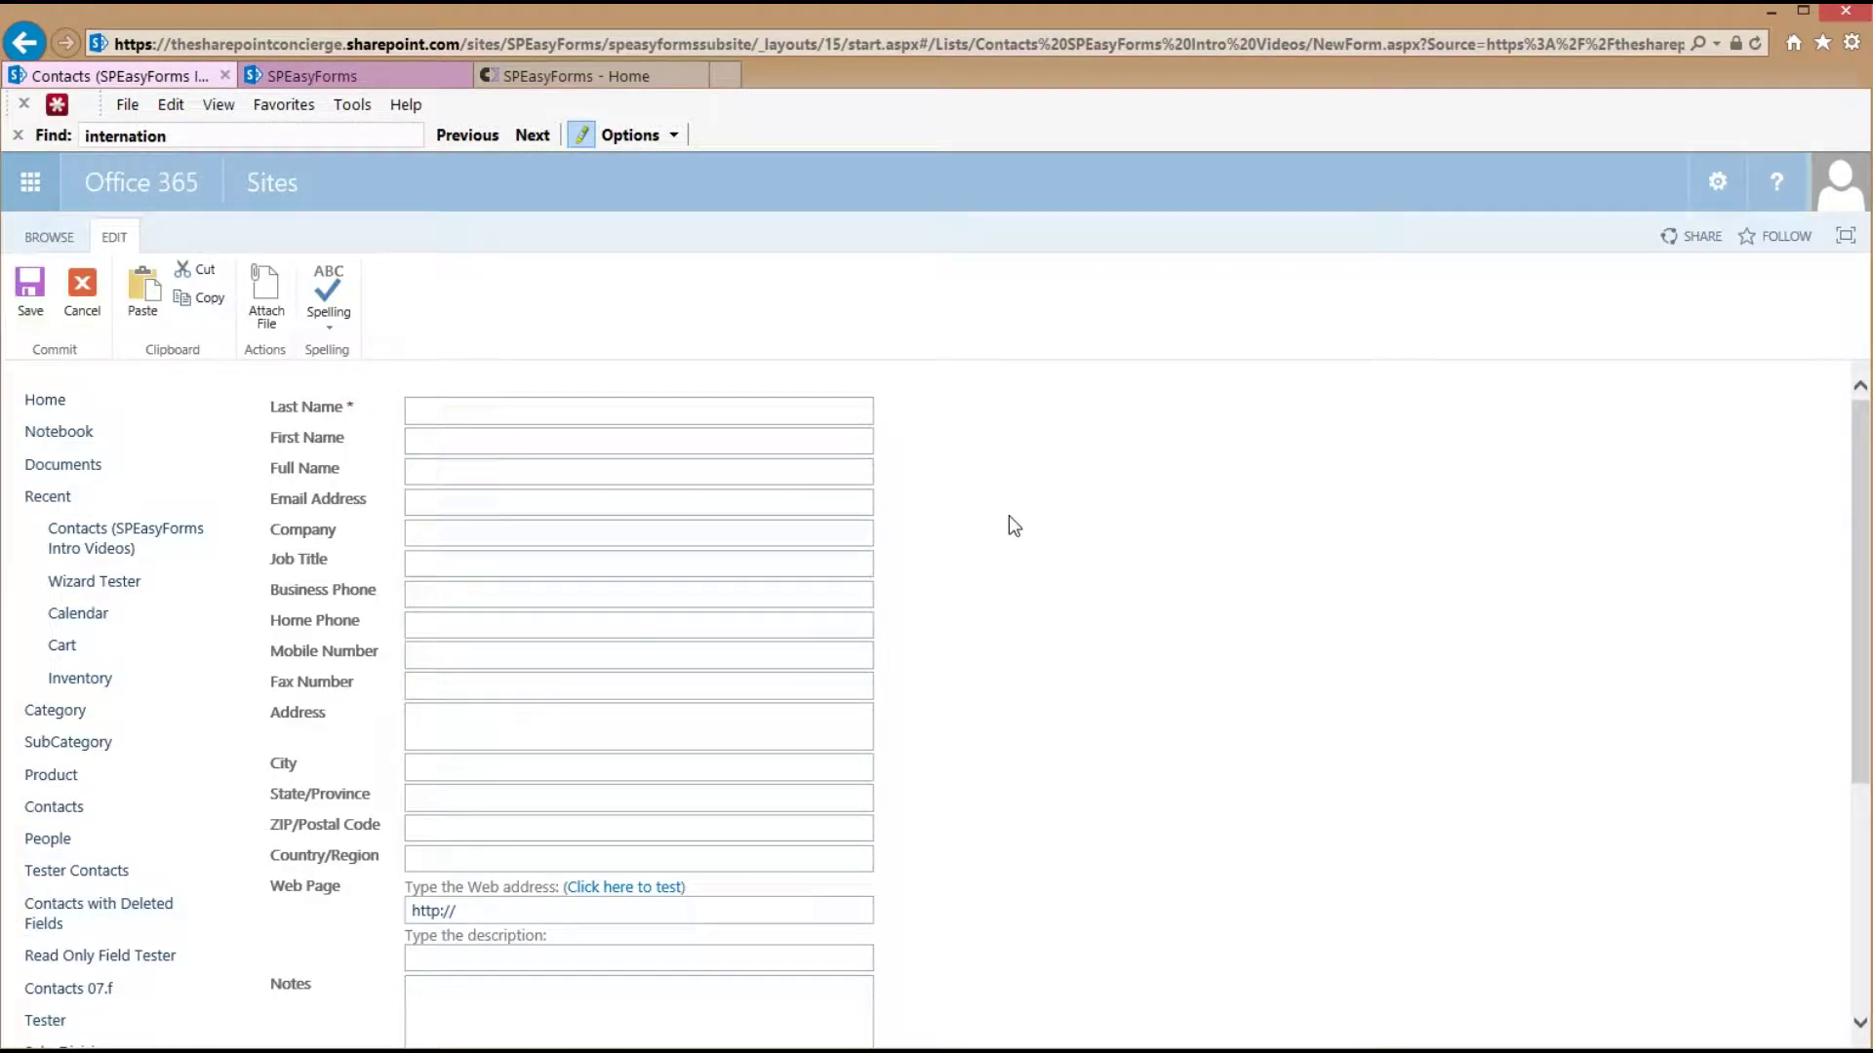
pyautogui.press('F5')
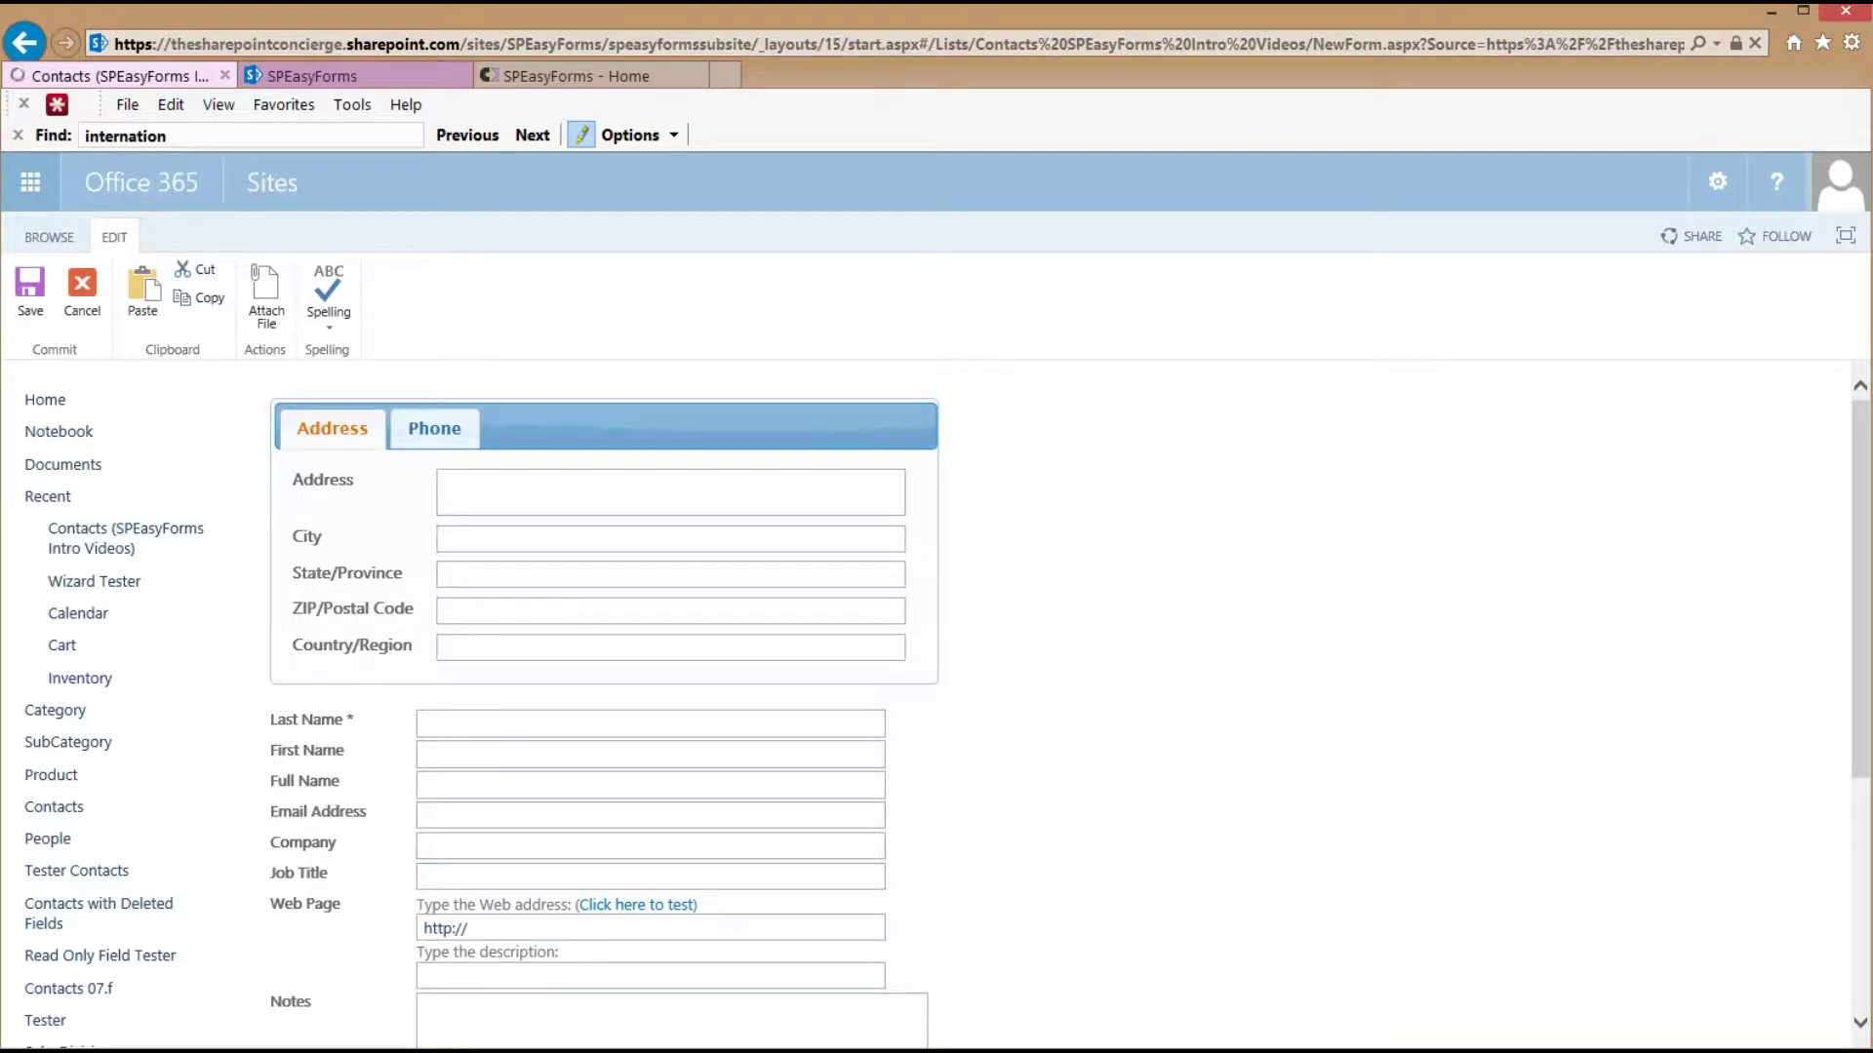
pyautogui.click(320, 76)
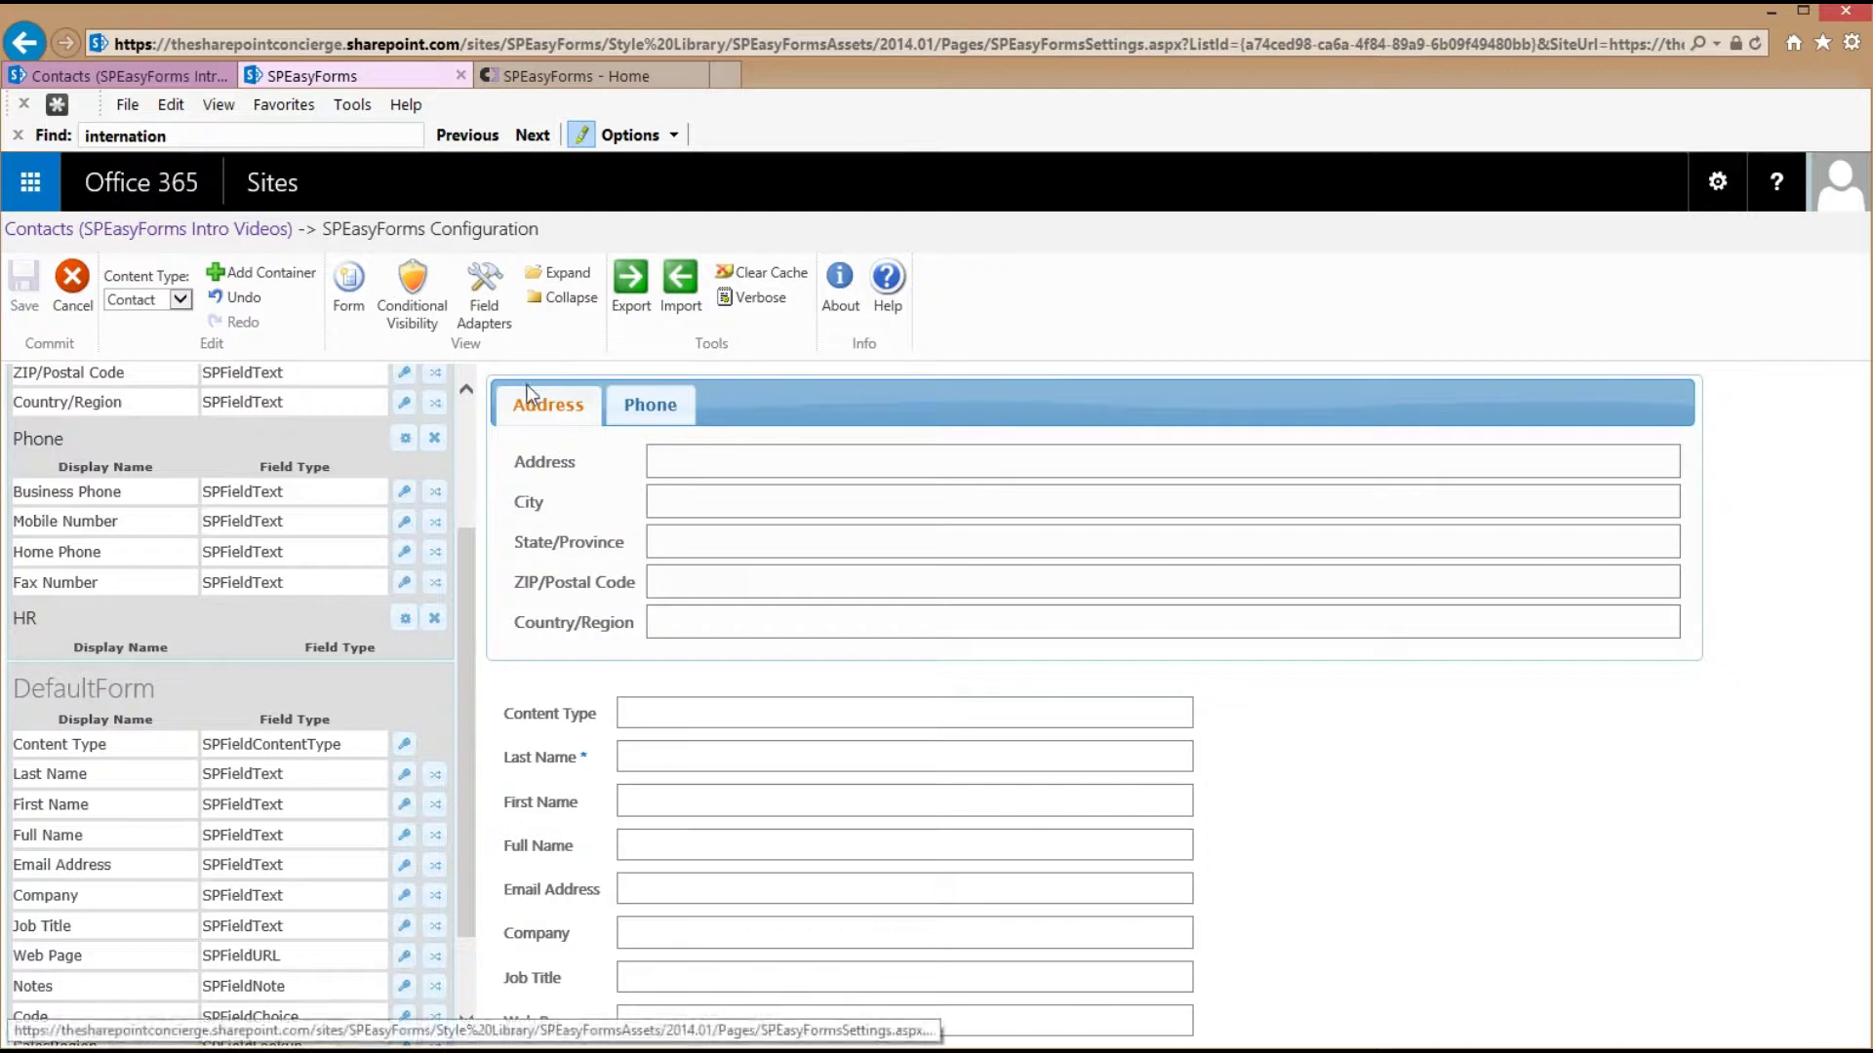
# Create a Columns container with columns 1, 2 and 3 and drag it above Tabs
pyautogui.click(562, 301)
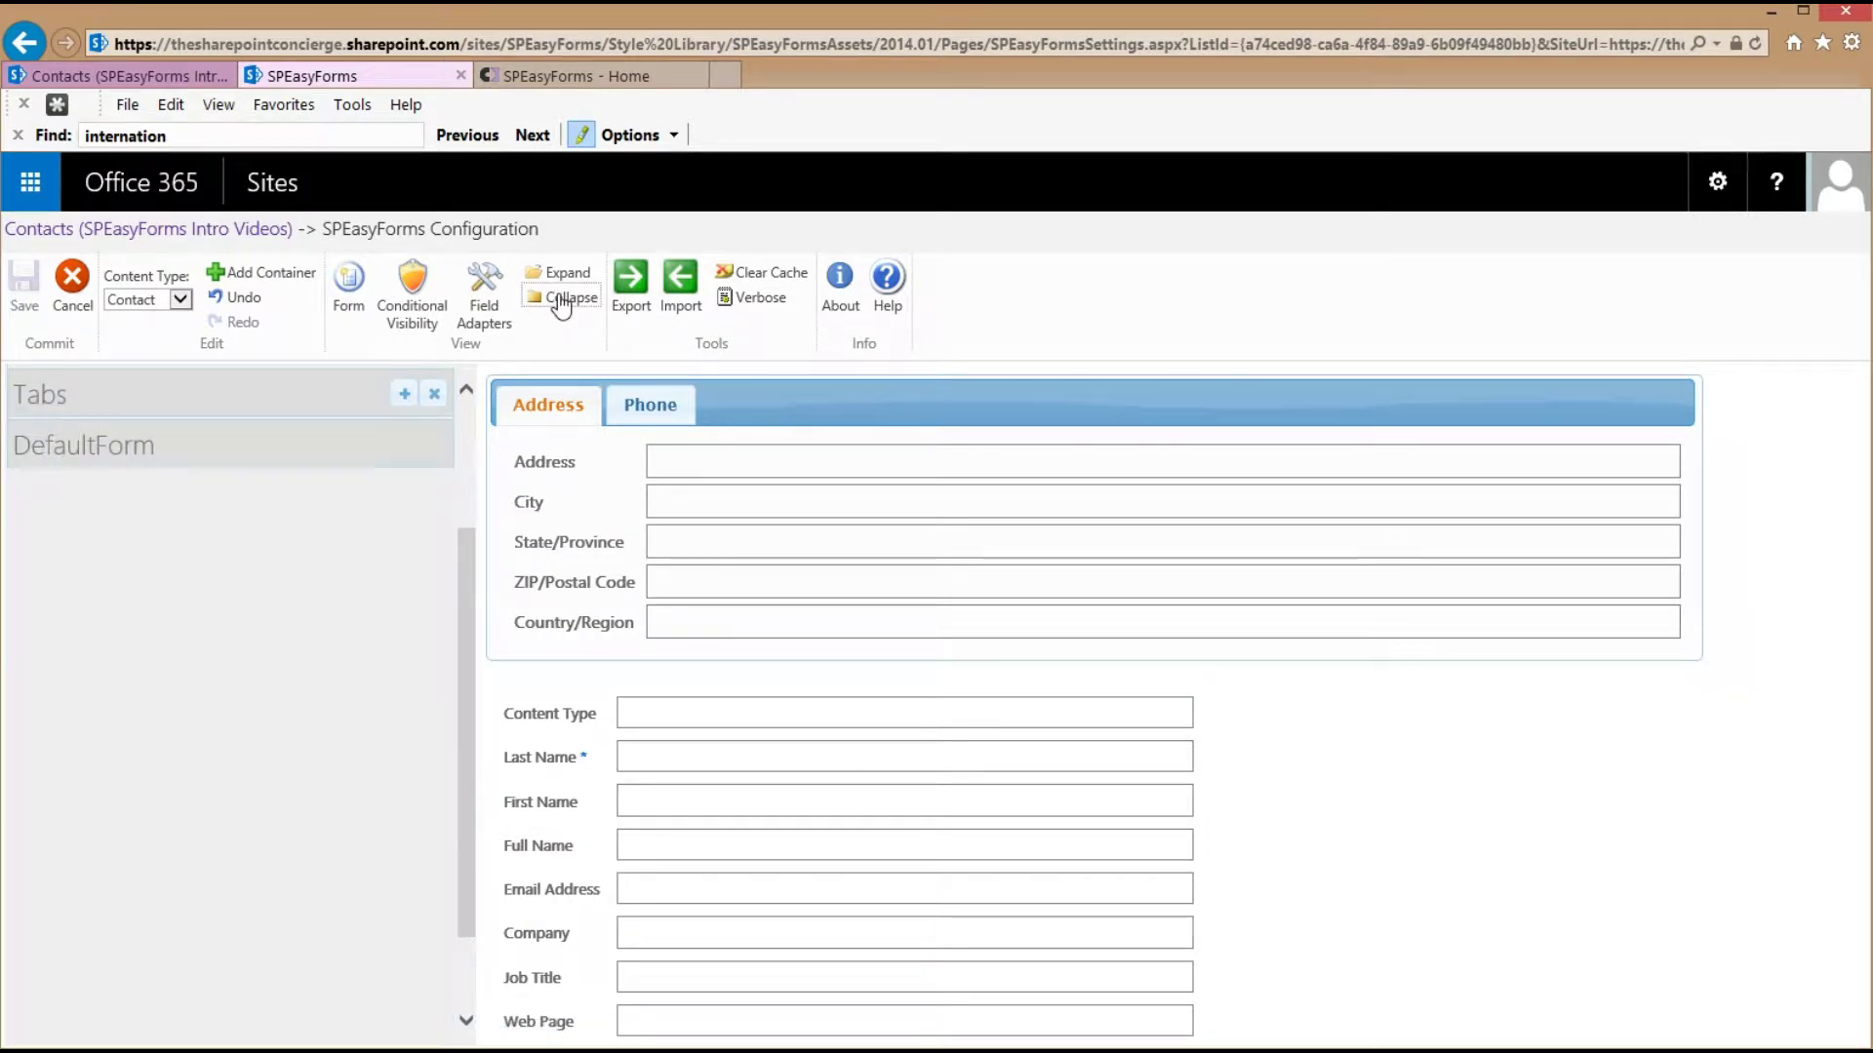
pyautogui.click(269, 275)
pyautogui.click(996, 585)
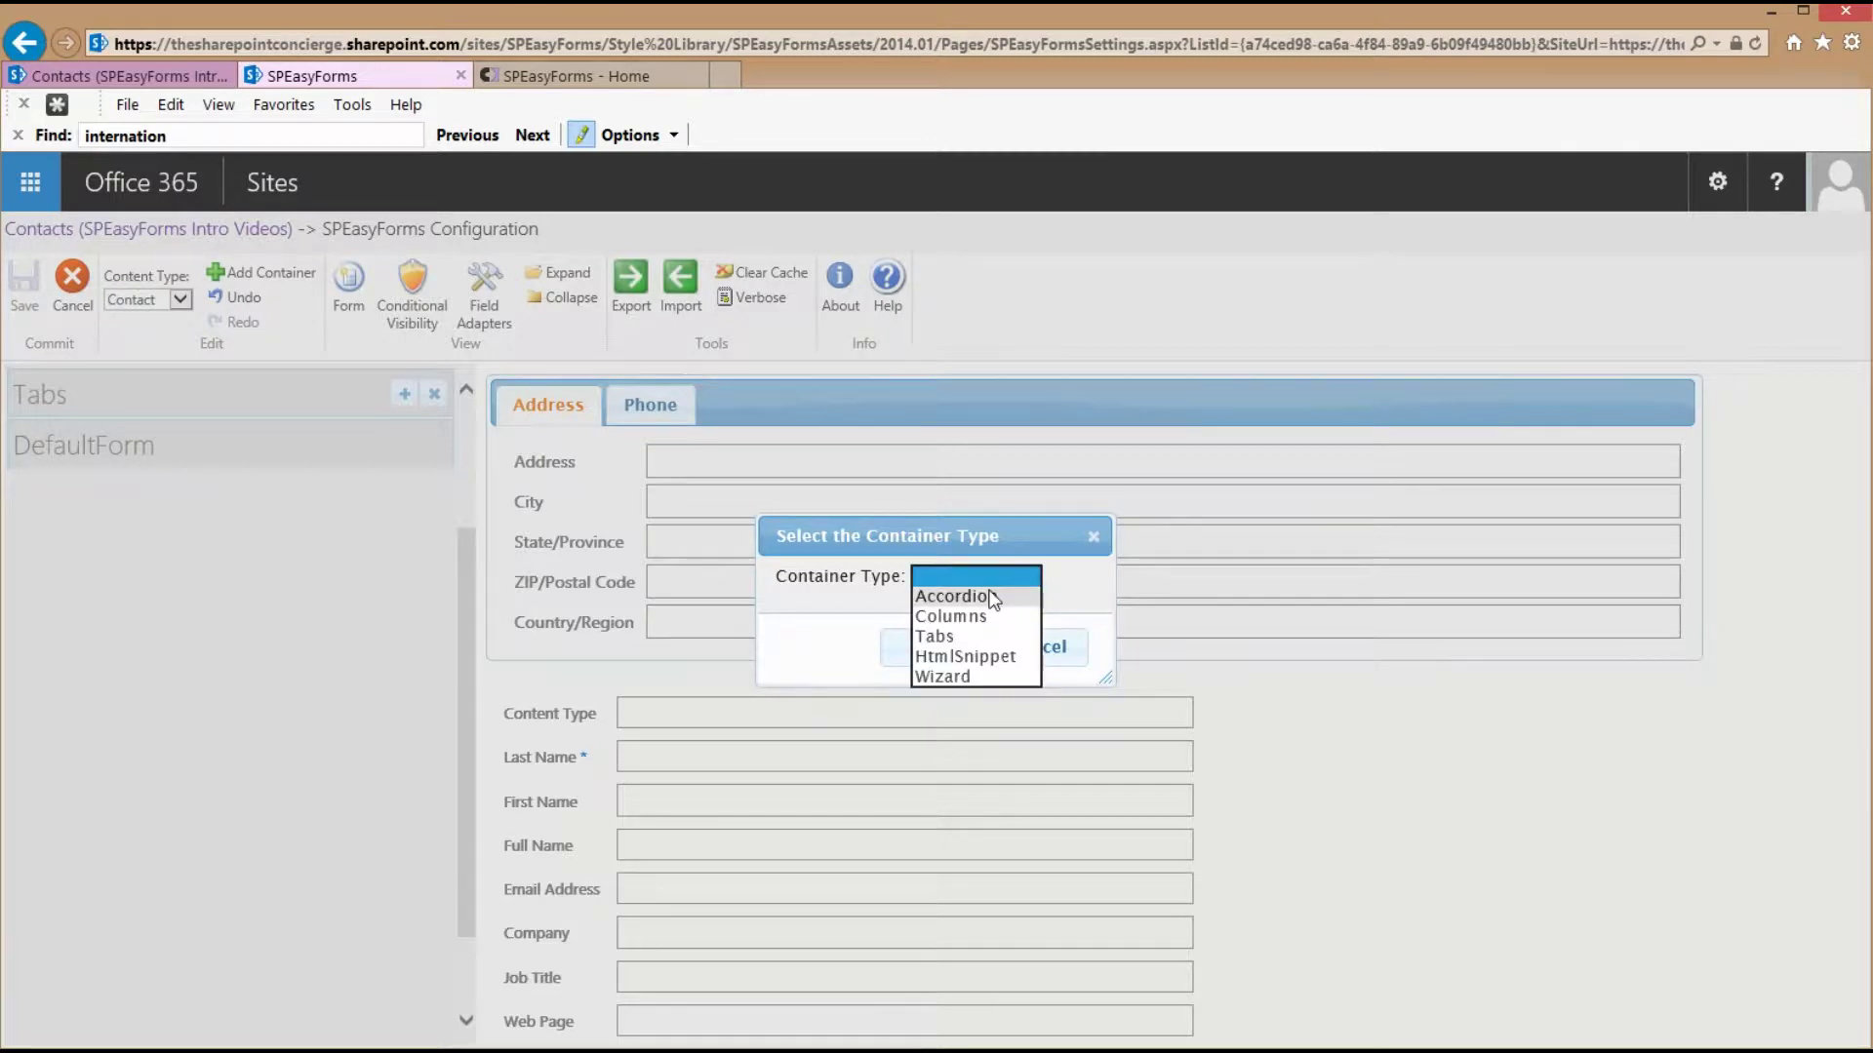
pyautogui.click(986, 615)
pyautogui.click(928, 647)
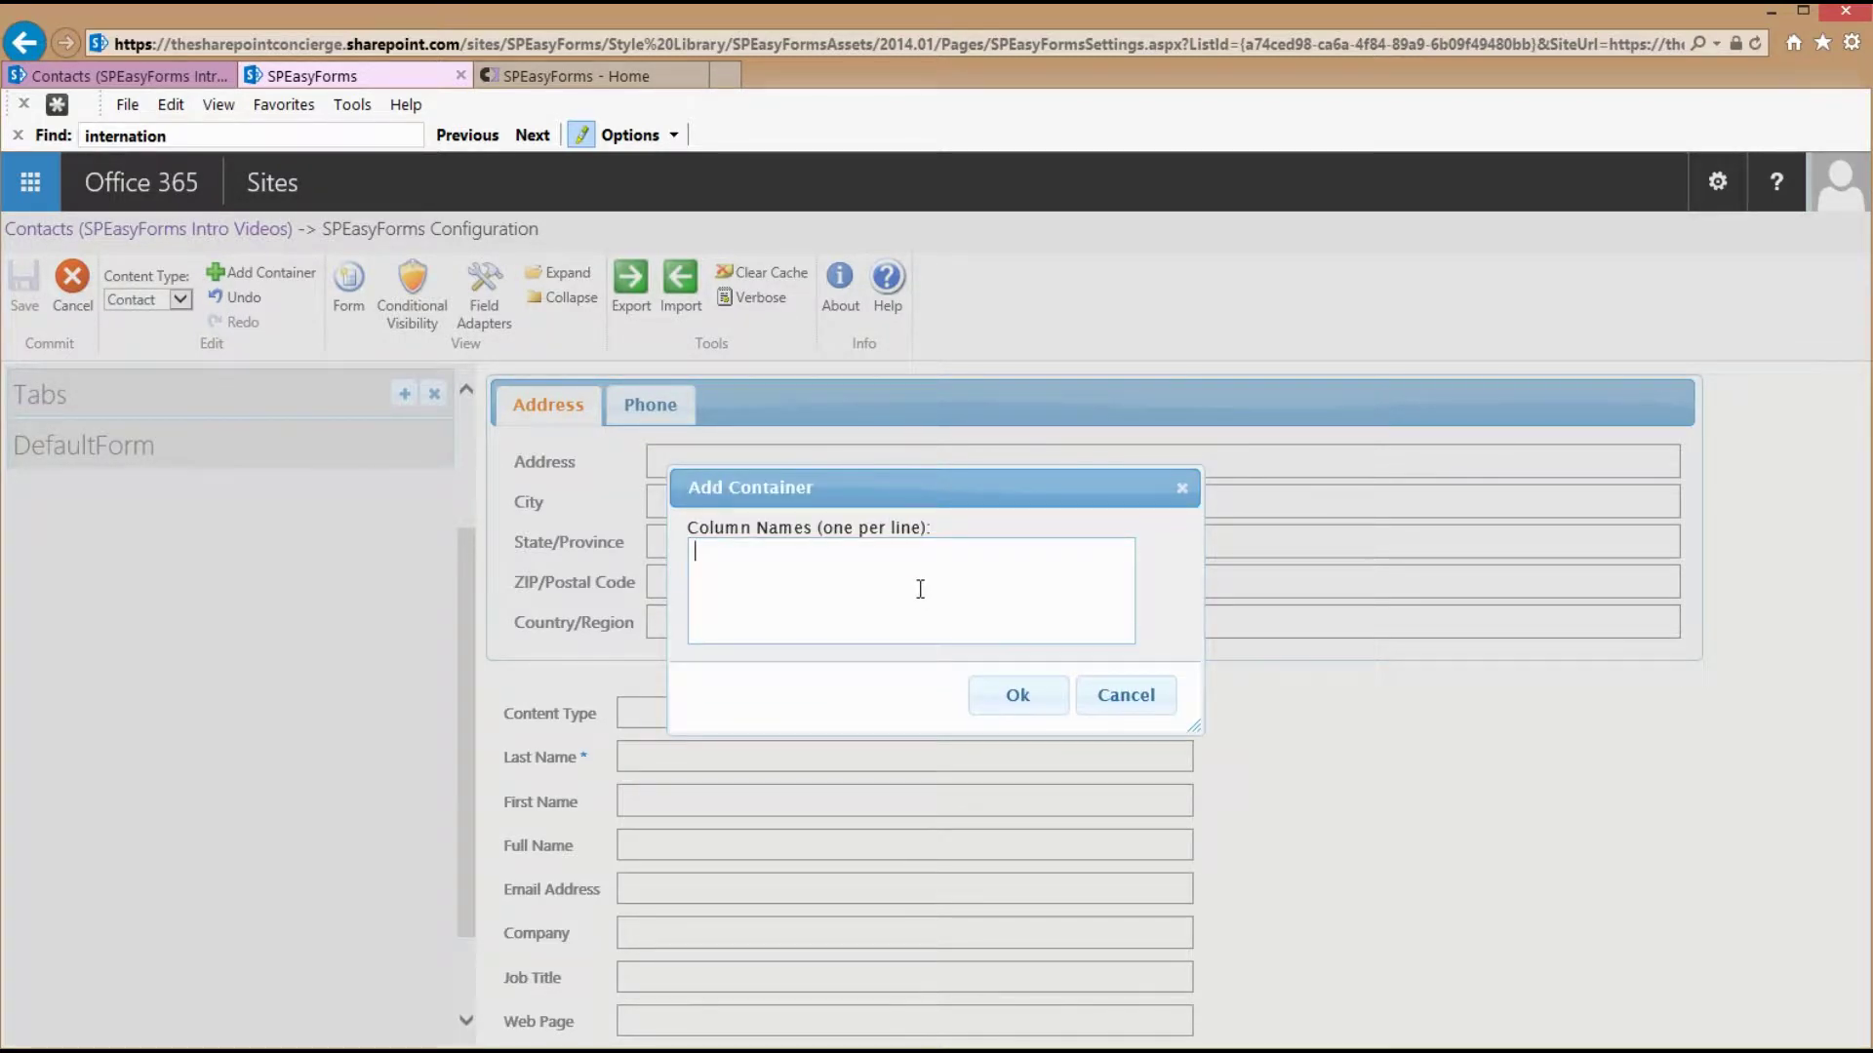
pyautogui.write('1')
pyautogui.click(1015, 705)
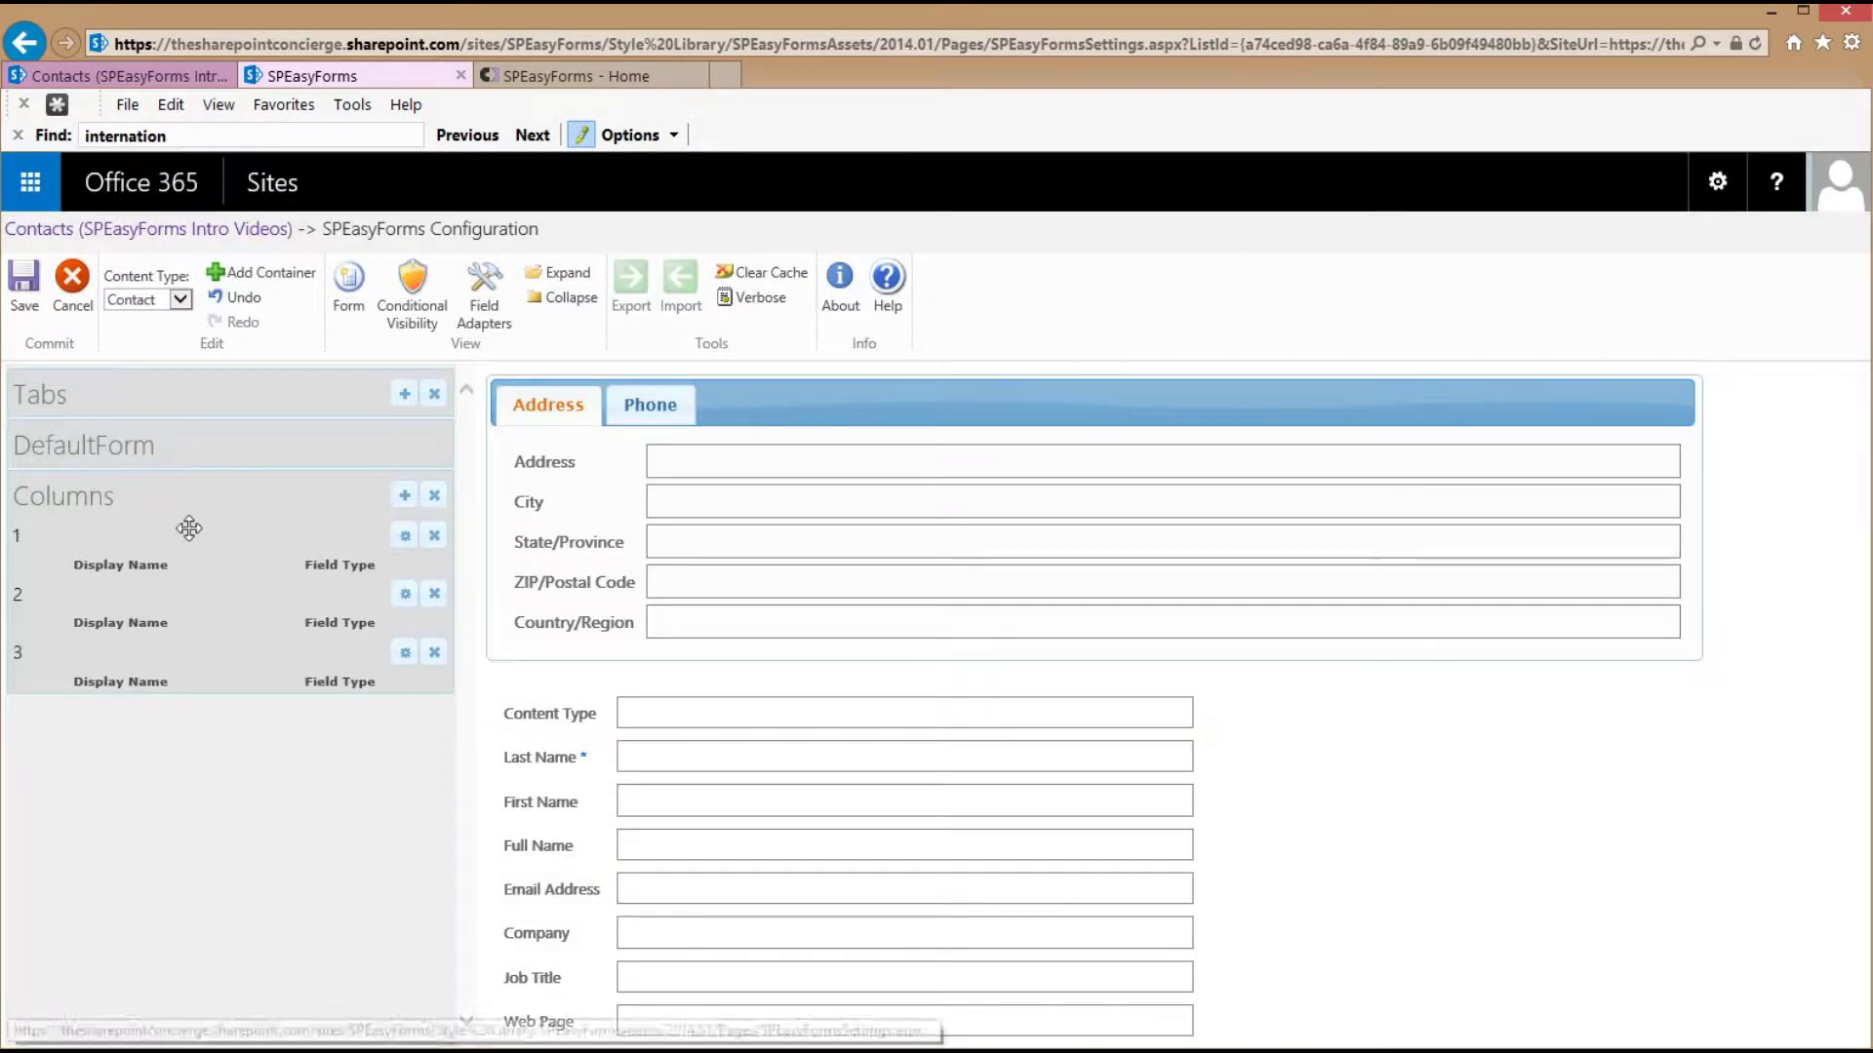
pyautogui.moveTo(174, 498); pyautogui.dragTo(183, 369)
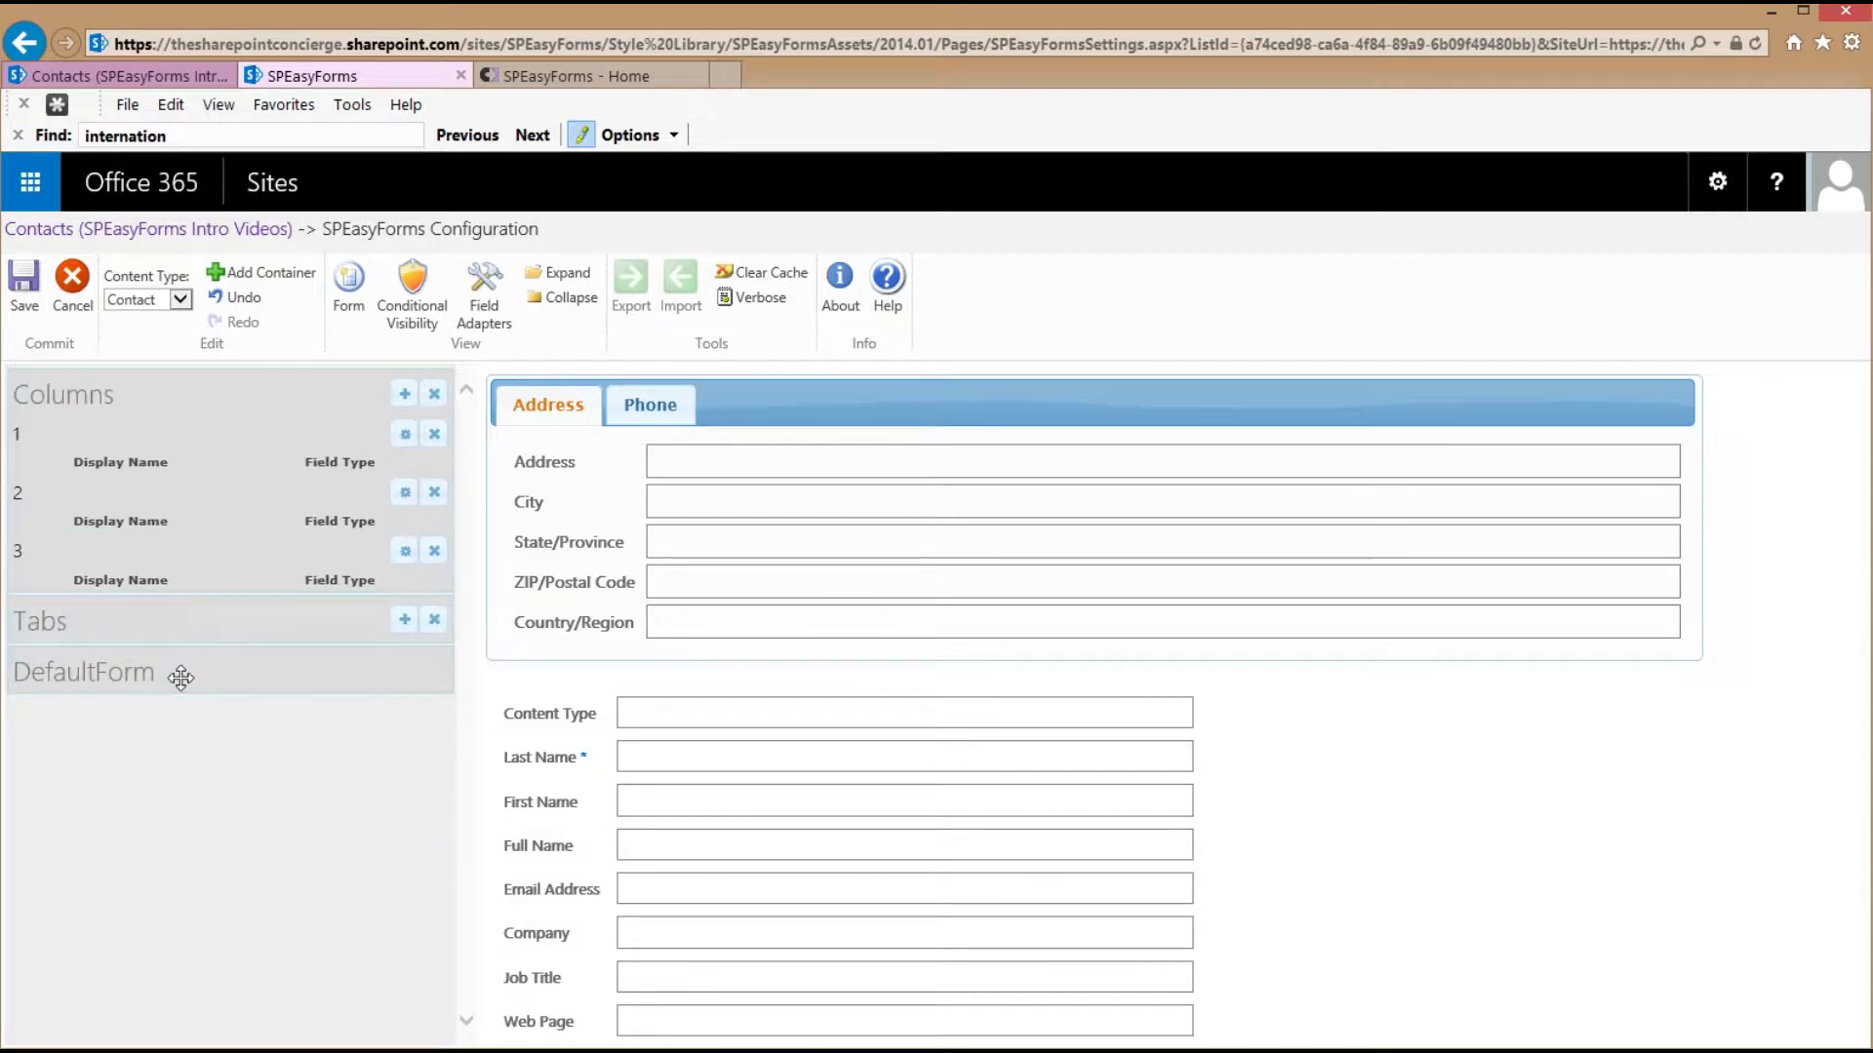
# Fill column 1 with Last Name and Job Title, column 2 with First Name and Company, and column 3 with Full Name and Content Type
pyautogui.click(180, 679)
pyautogui.moveTo(110, 757); pyautogui.dragTo(118, 472)
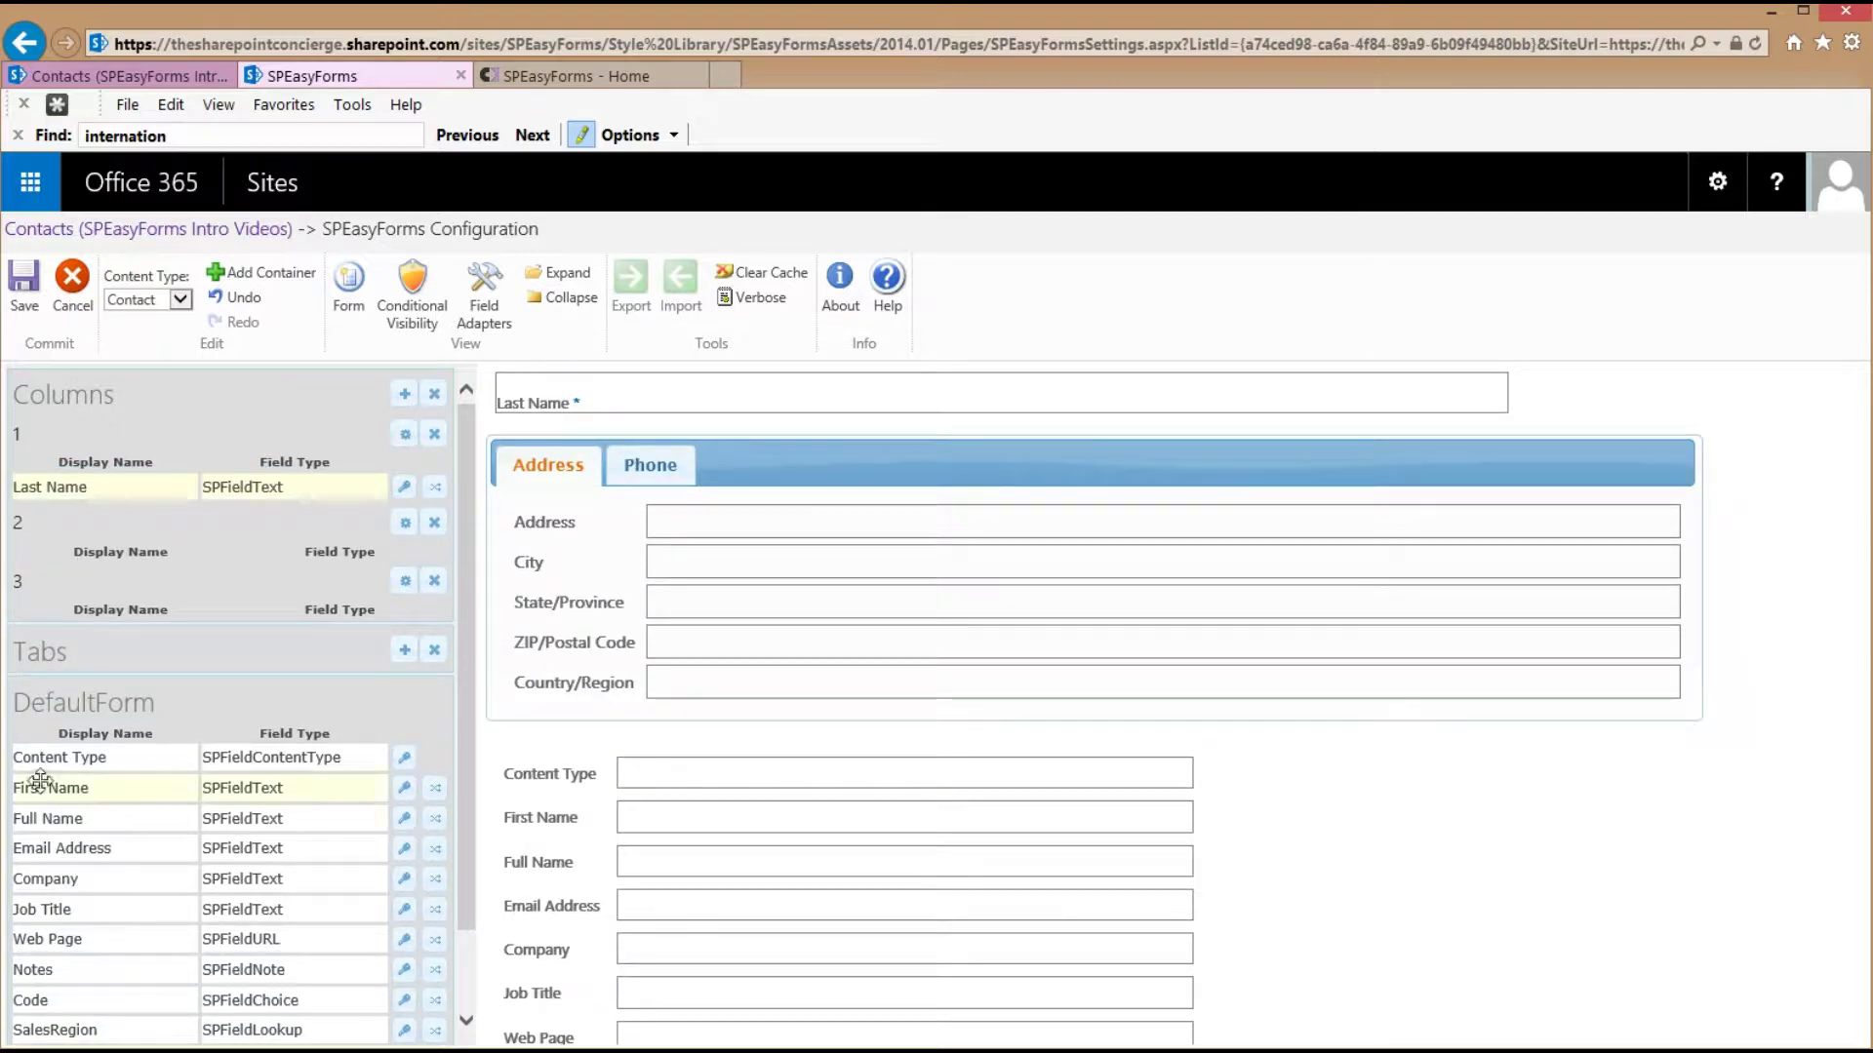
pyautogui.moveTo(59, 787); pyautogui.dragTo(70, 611)
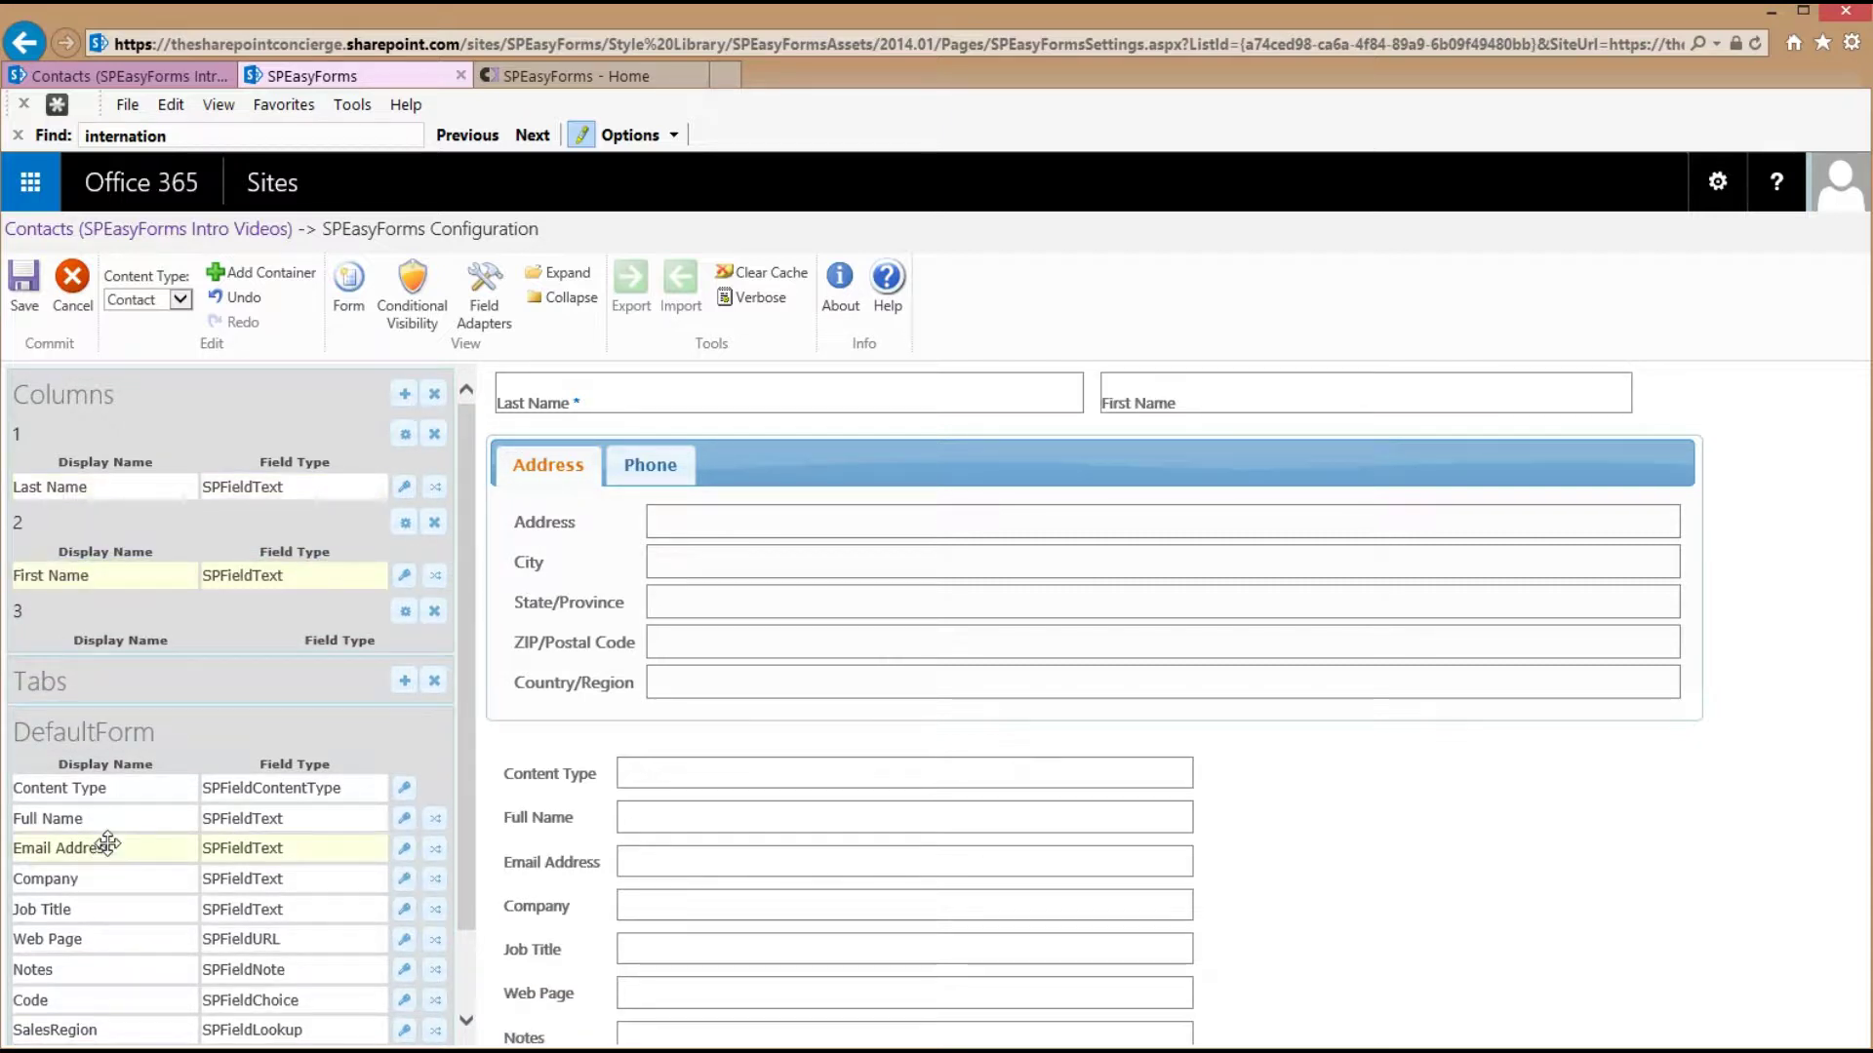
pyautogui.moveTo(110, 826); pyautogui.dragTo(109, 673)
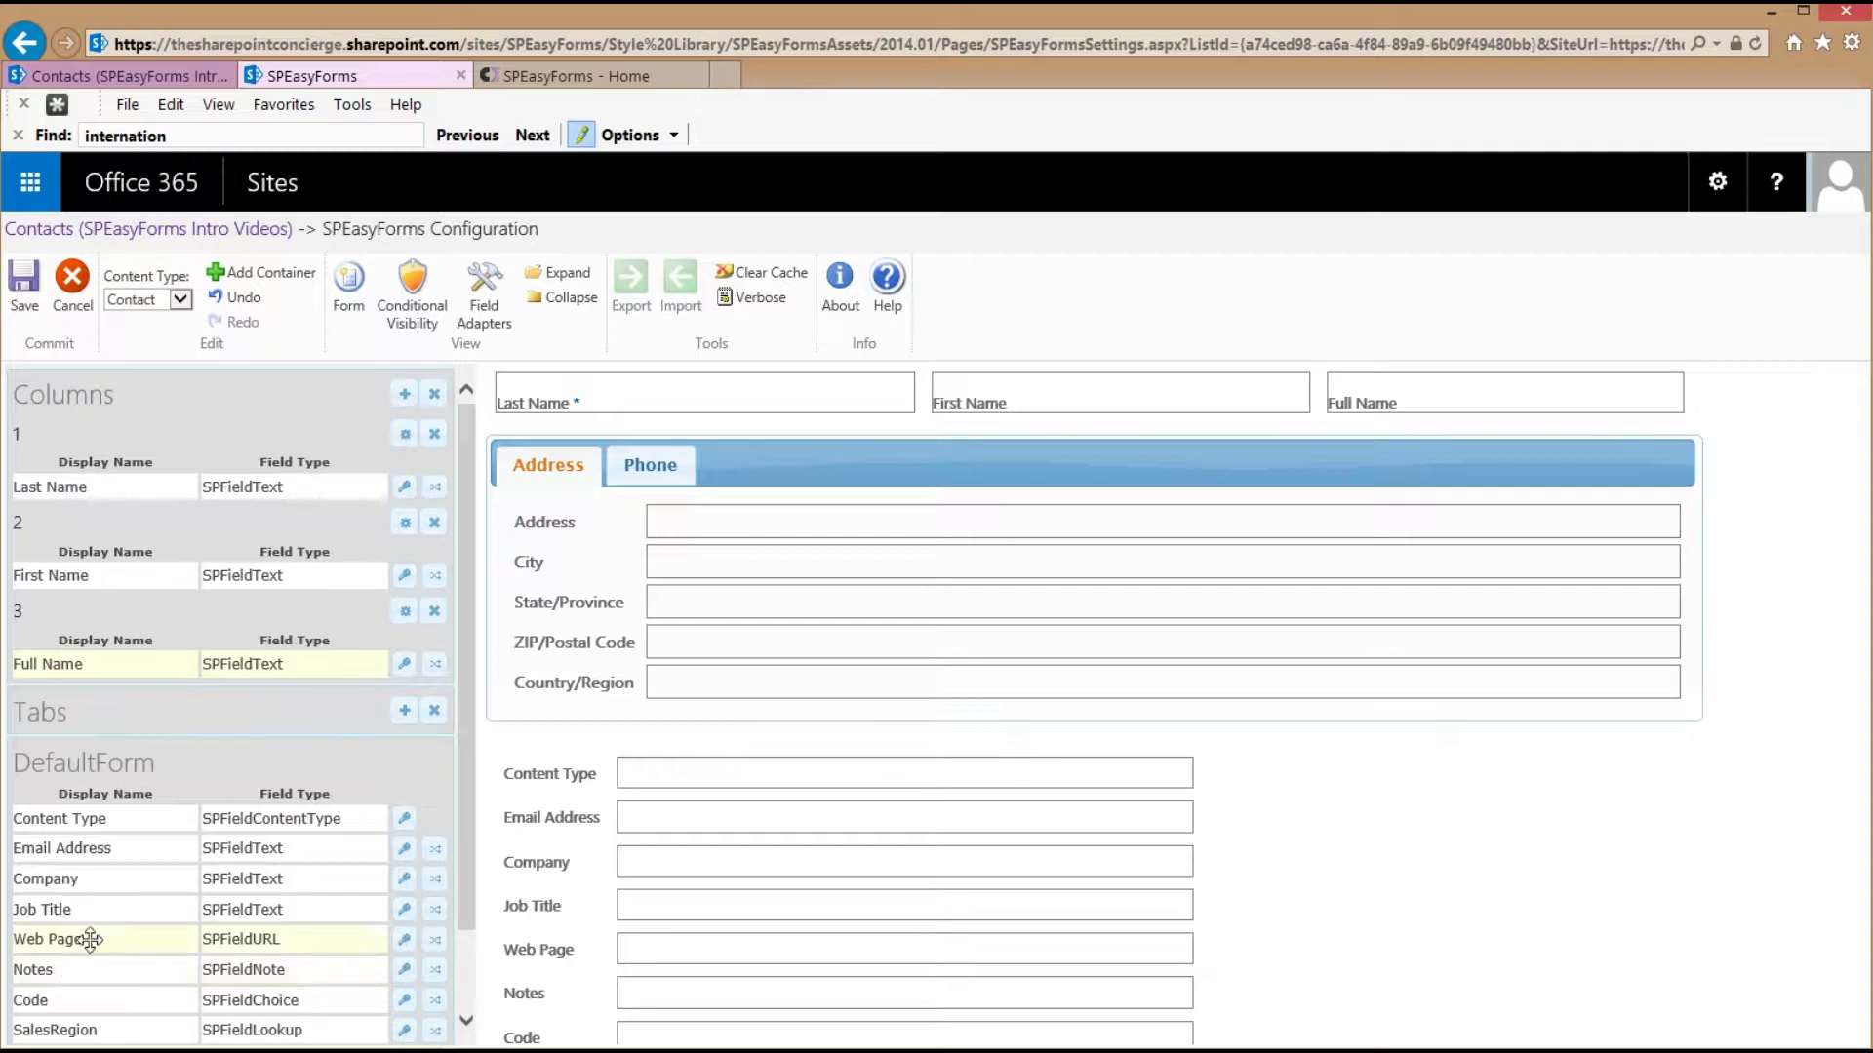
pyautogui.moveTo(101, 880); pyautogui.dragTo(97, 620)
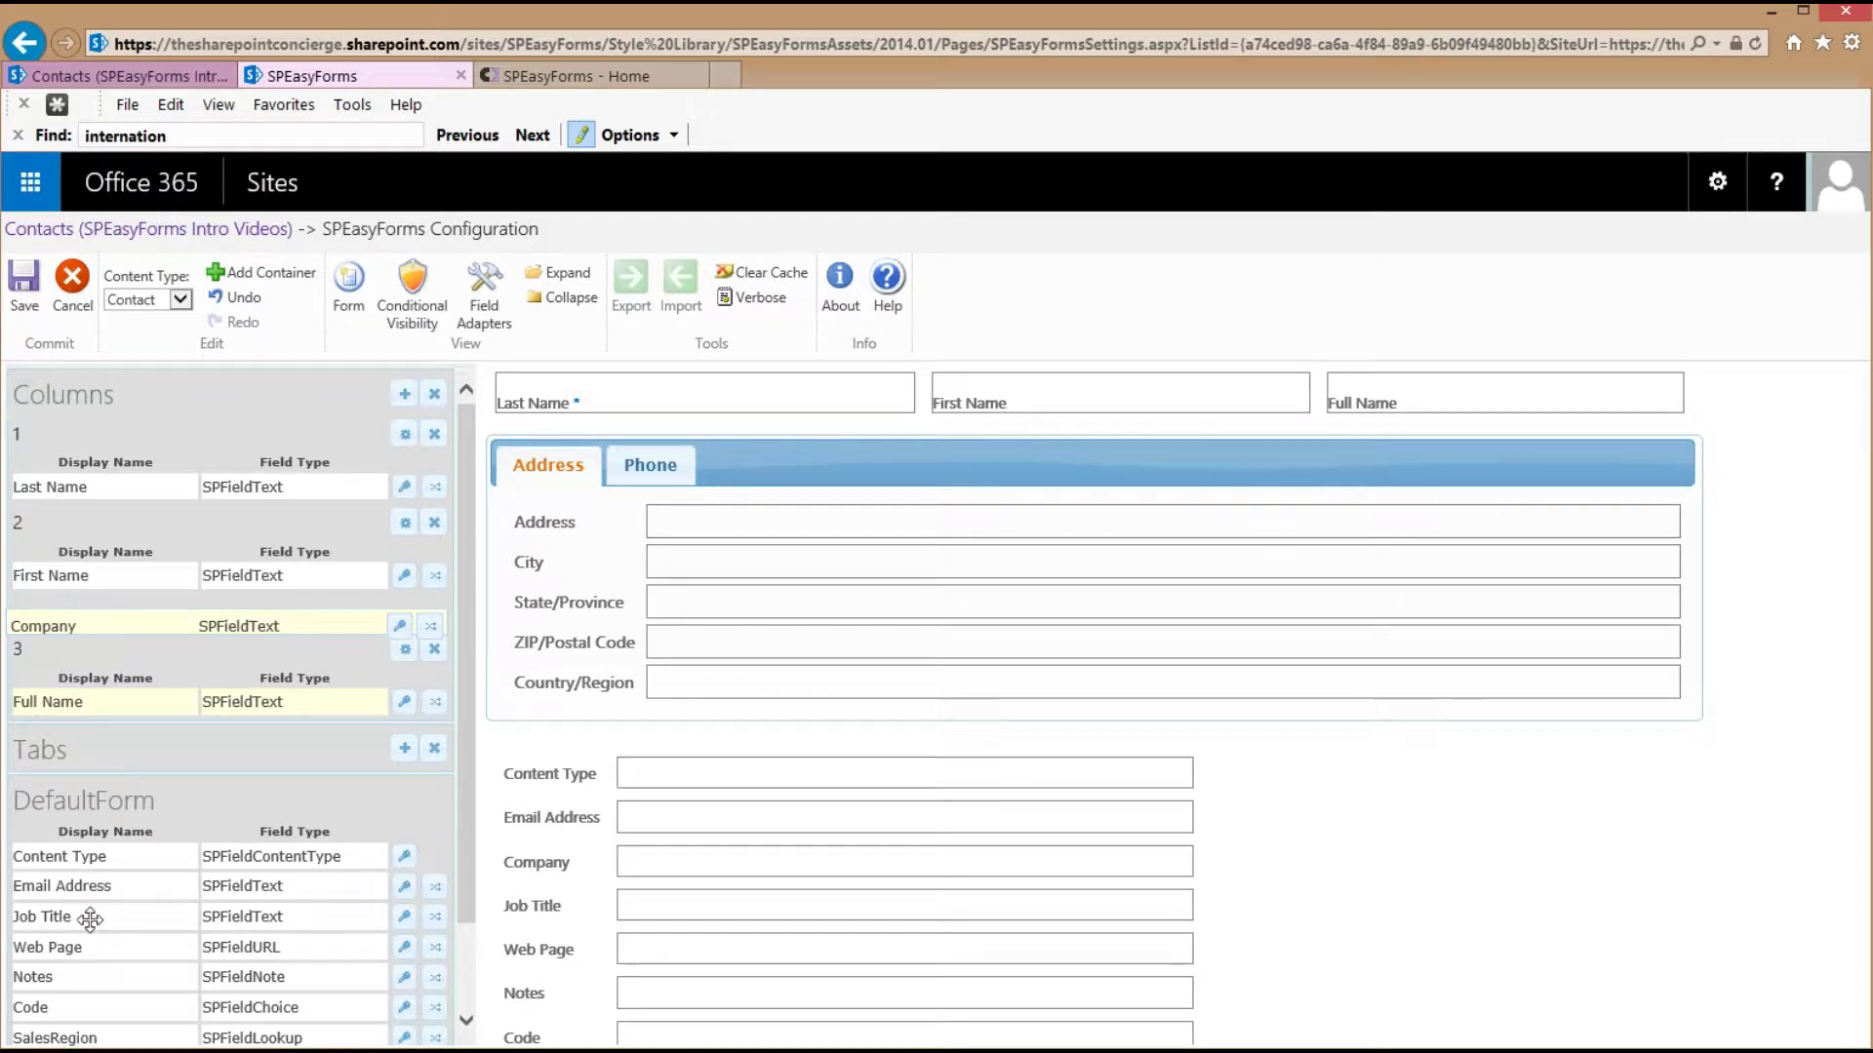
pyautogui.moveTo(89, 918); pyautogui.dragTo(91, 532)
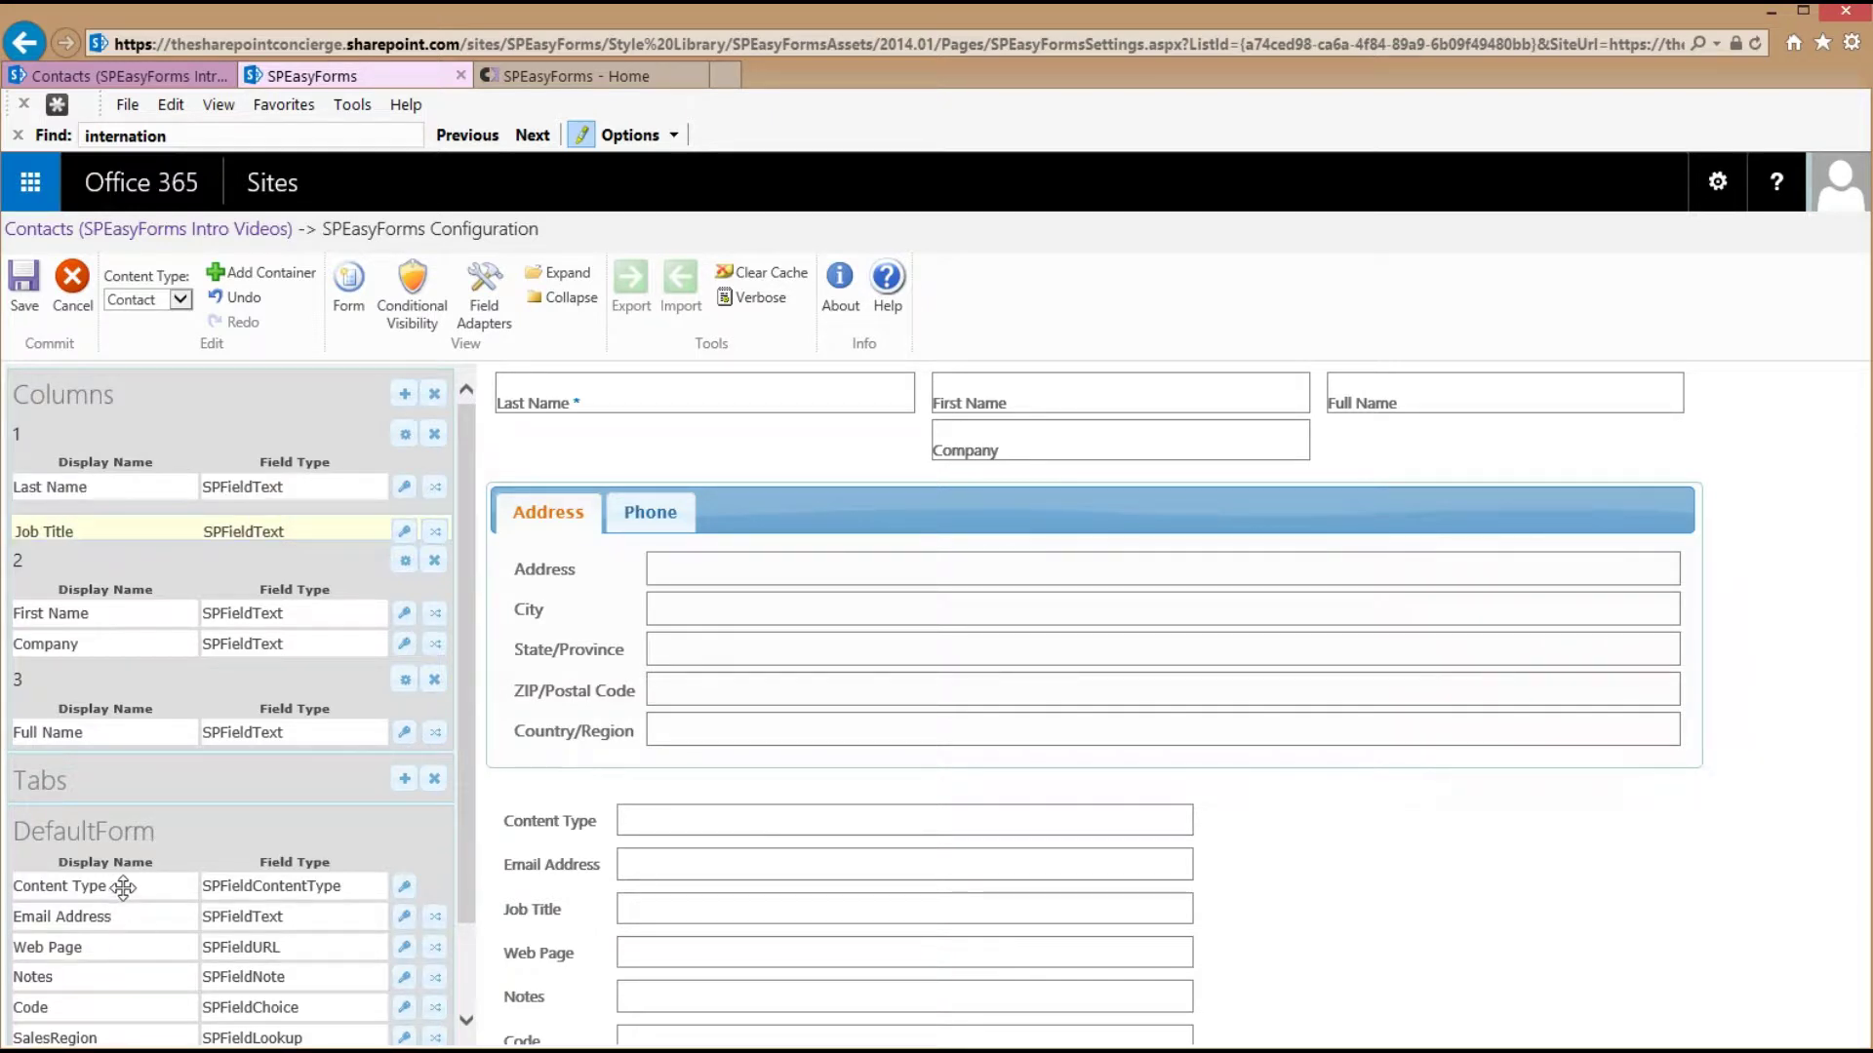
pyautogui.moveTo(123, 884); pyautogui.dragTo(130, 767)
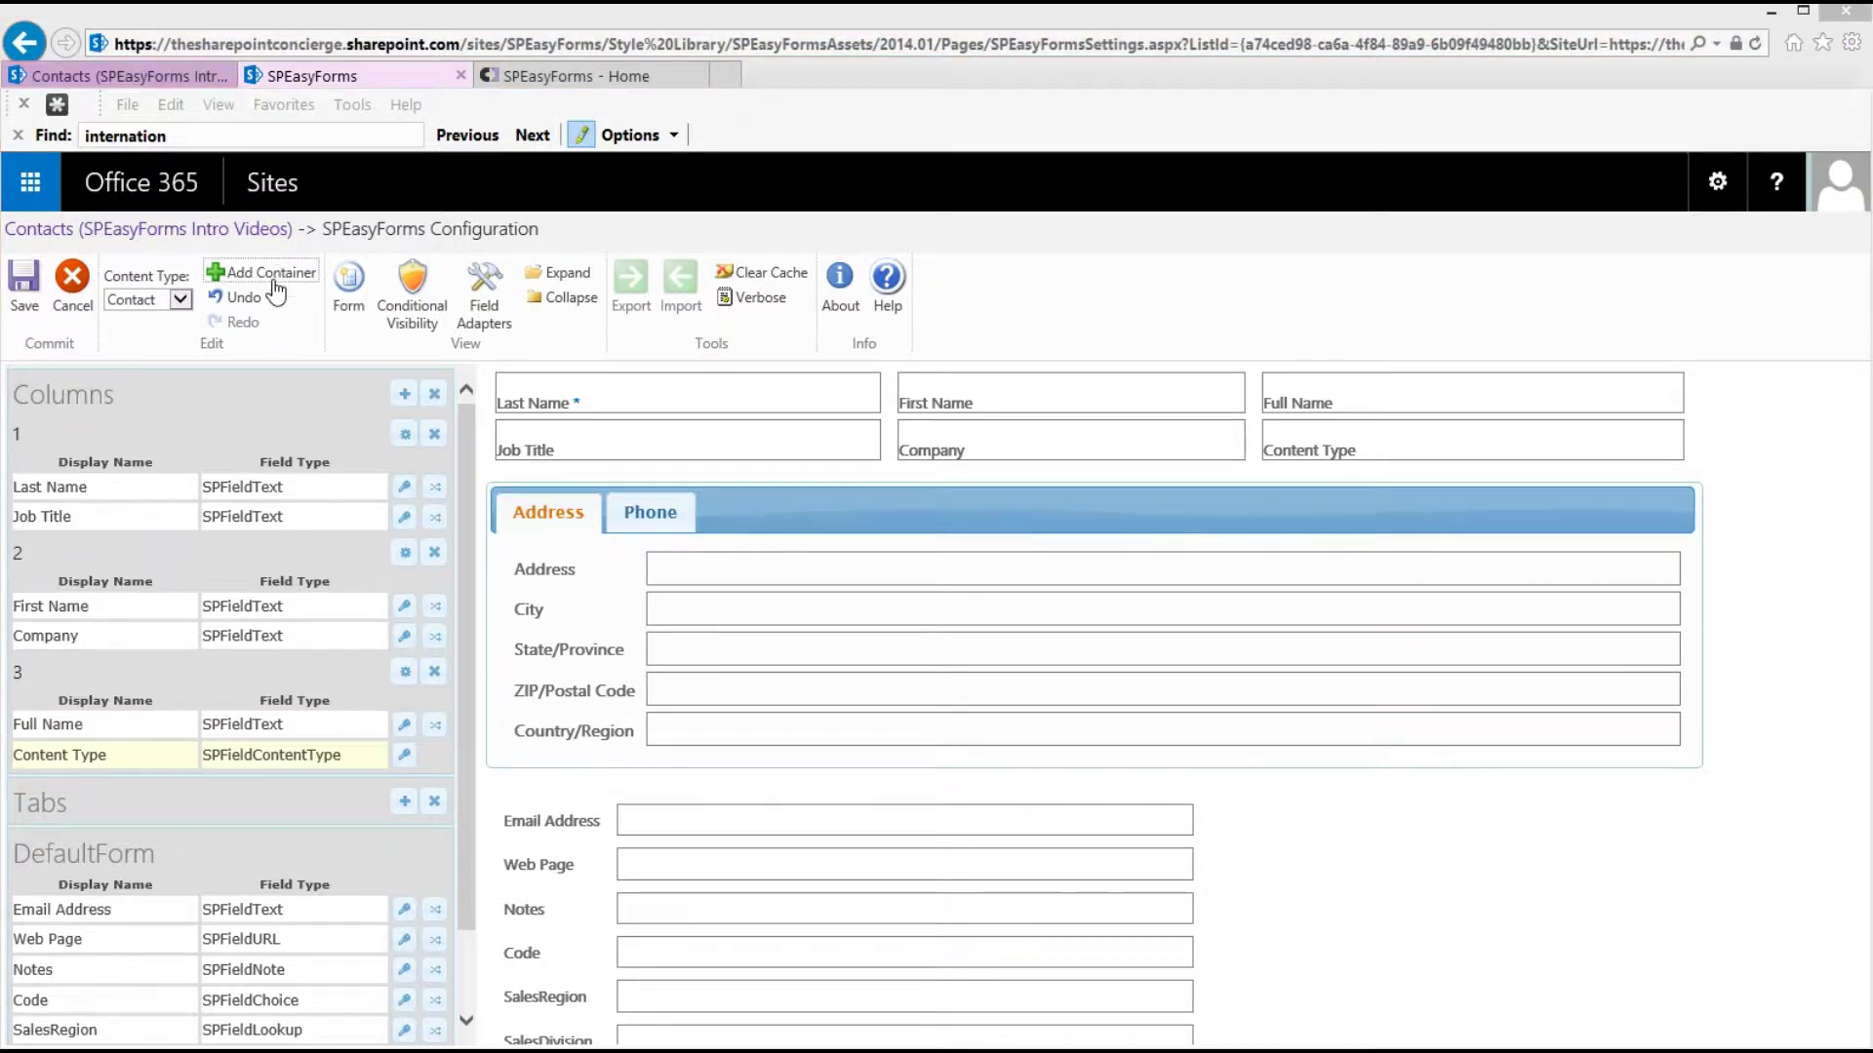
pyautogui.click(564, 299)
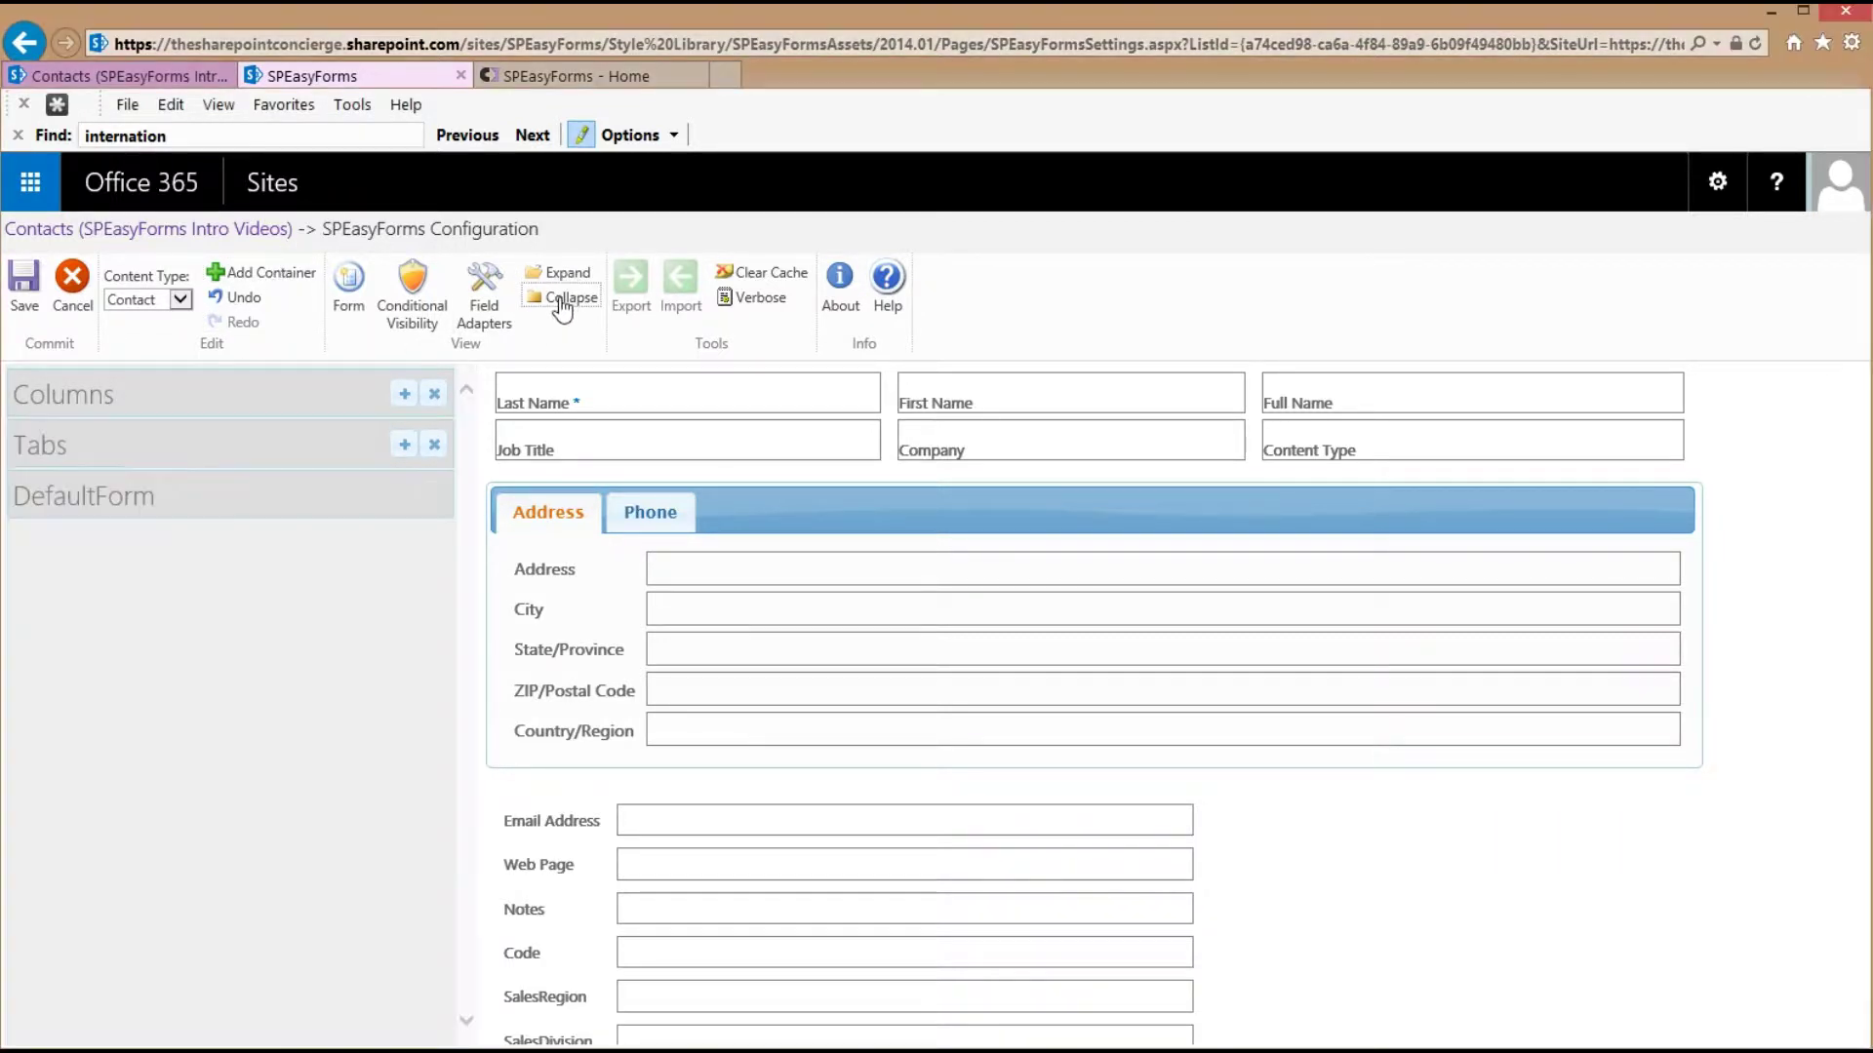
# Add a second, four-column Columns container below the first one
pyautogui.click(259, 274)
pyautogui.click(970, 578)
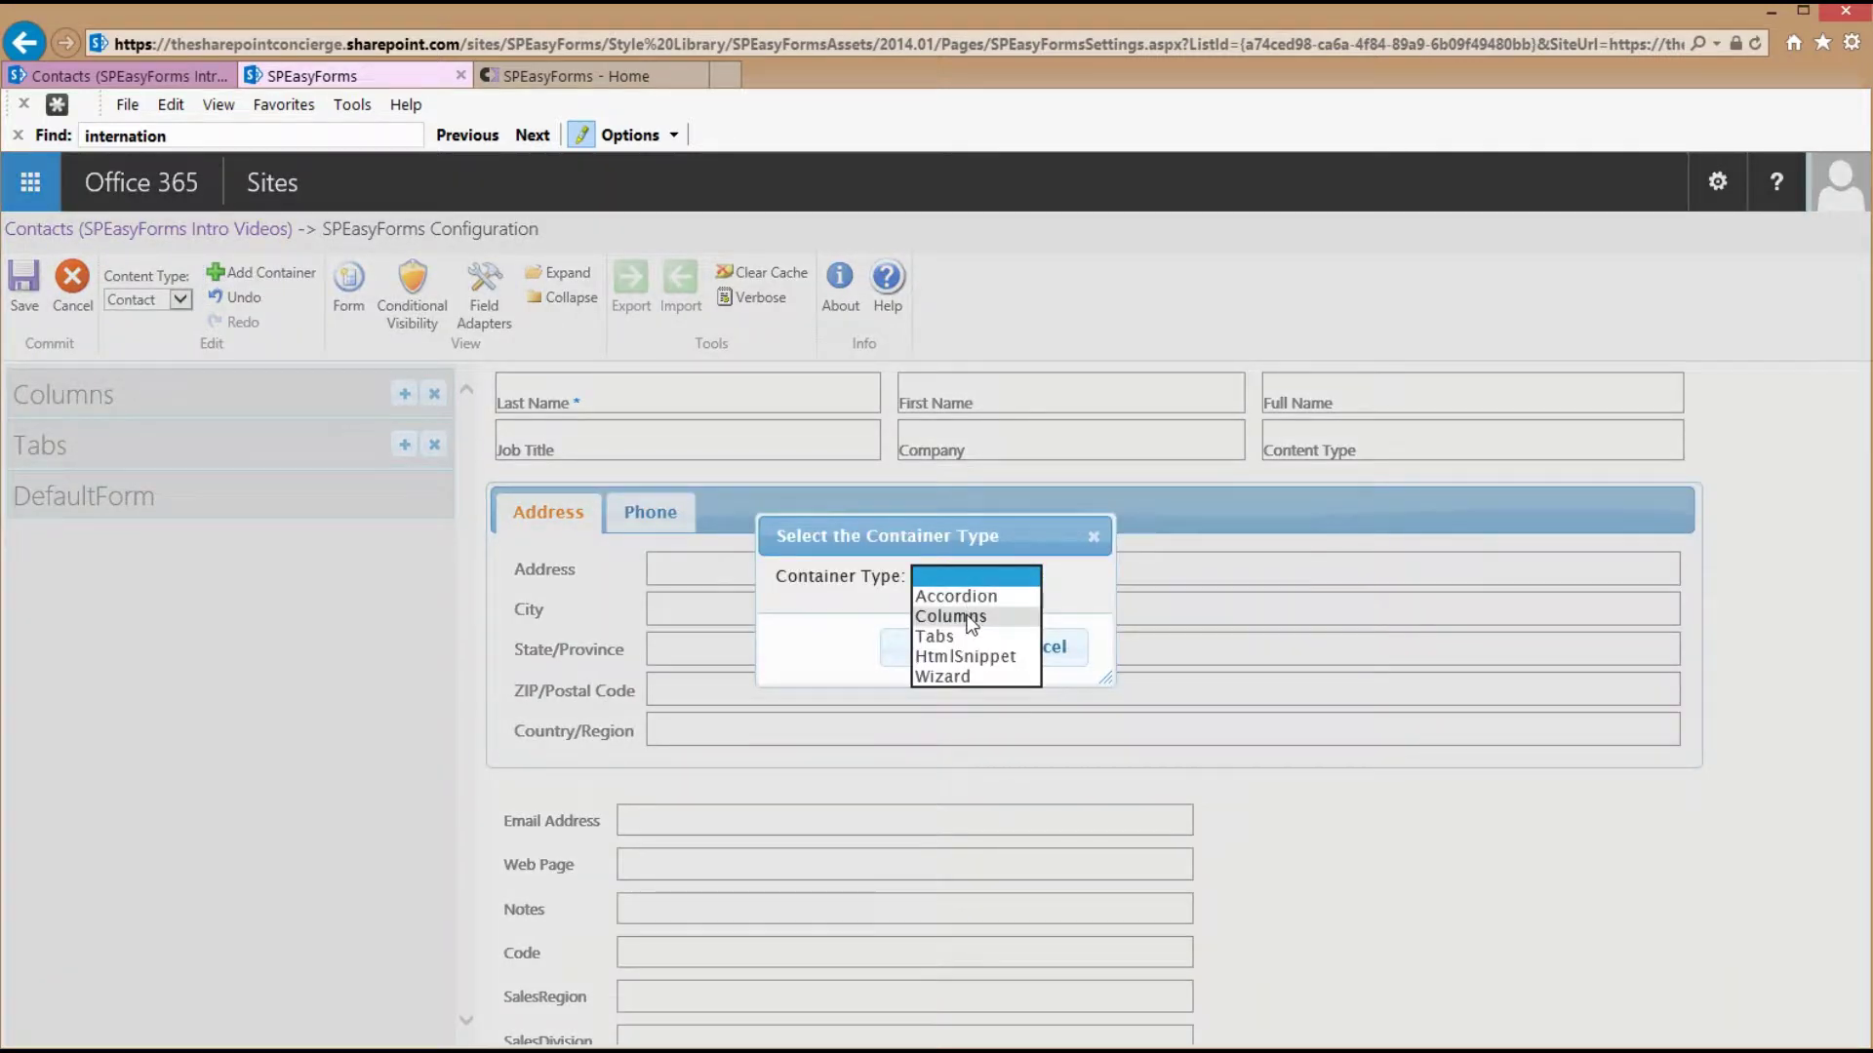
pyautogui.click(971, 621)
pyautogui.click(931, 649)
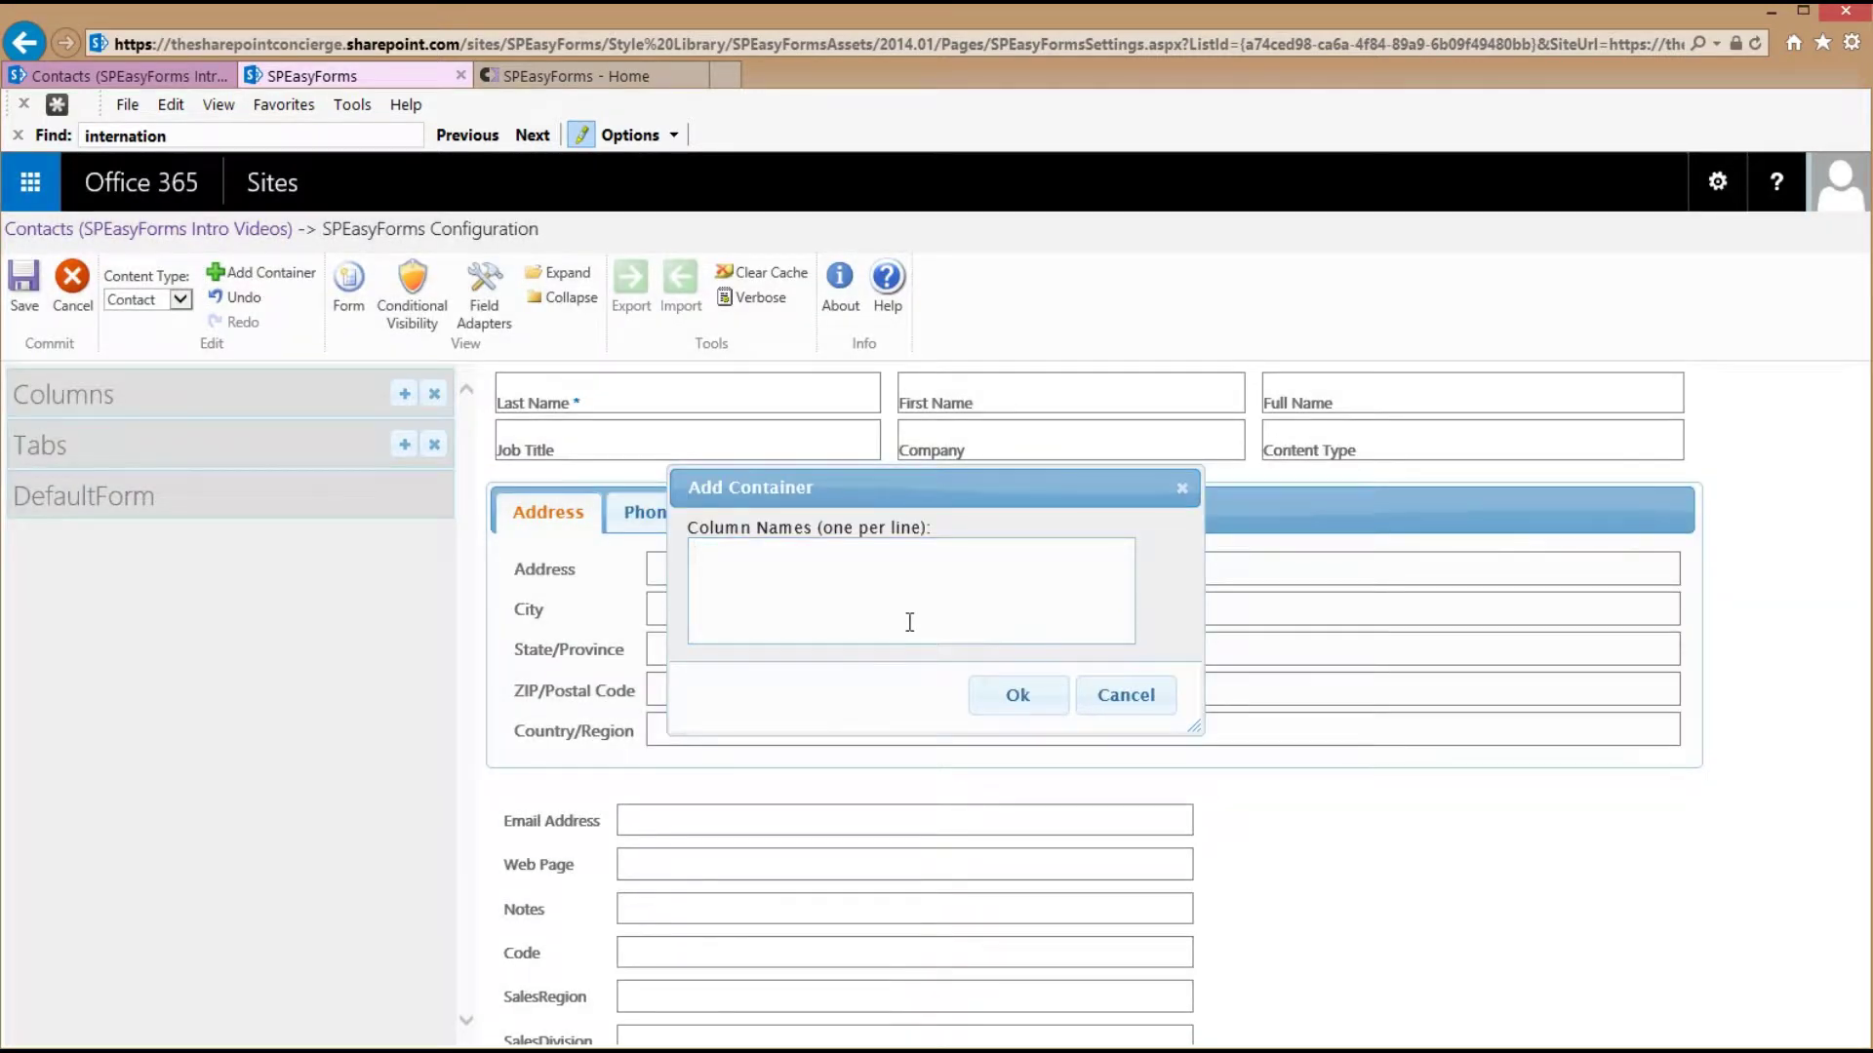
pyautogui.write('1')
pyautogui.press('Return')
pyautogui.write('2')
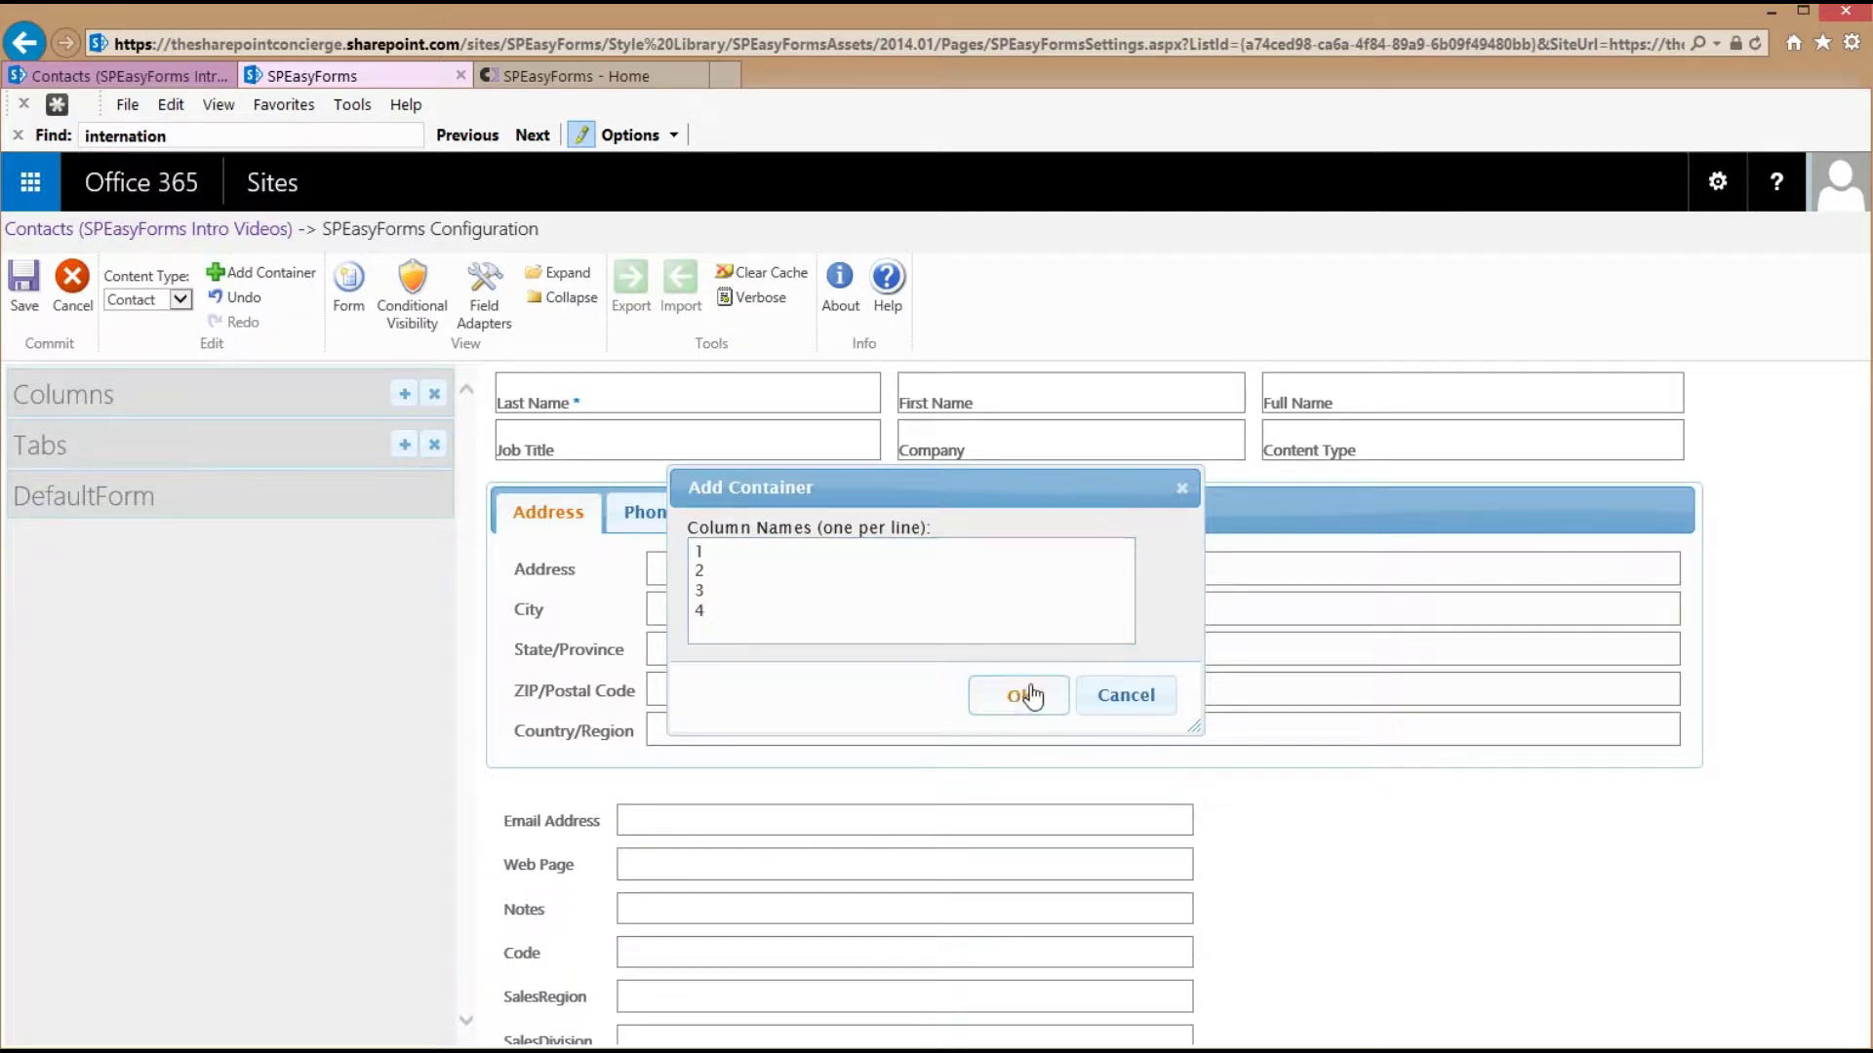
pyautogui.click(976, 697)
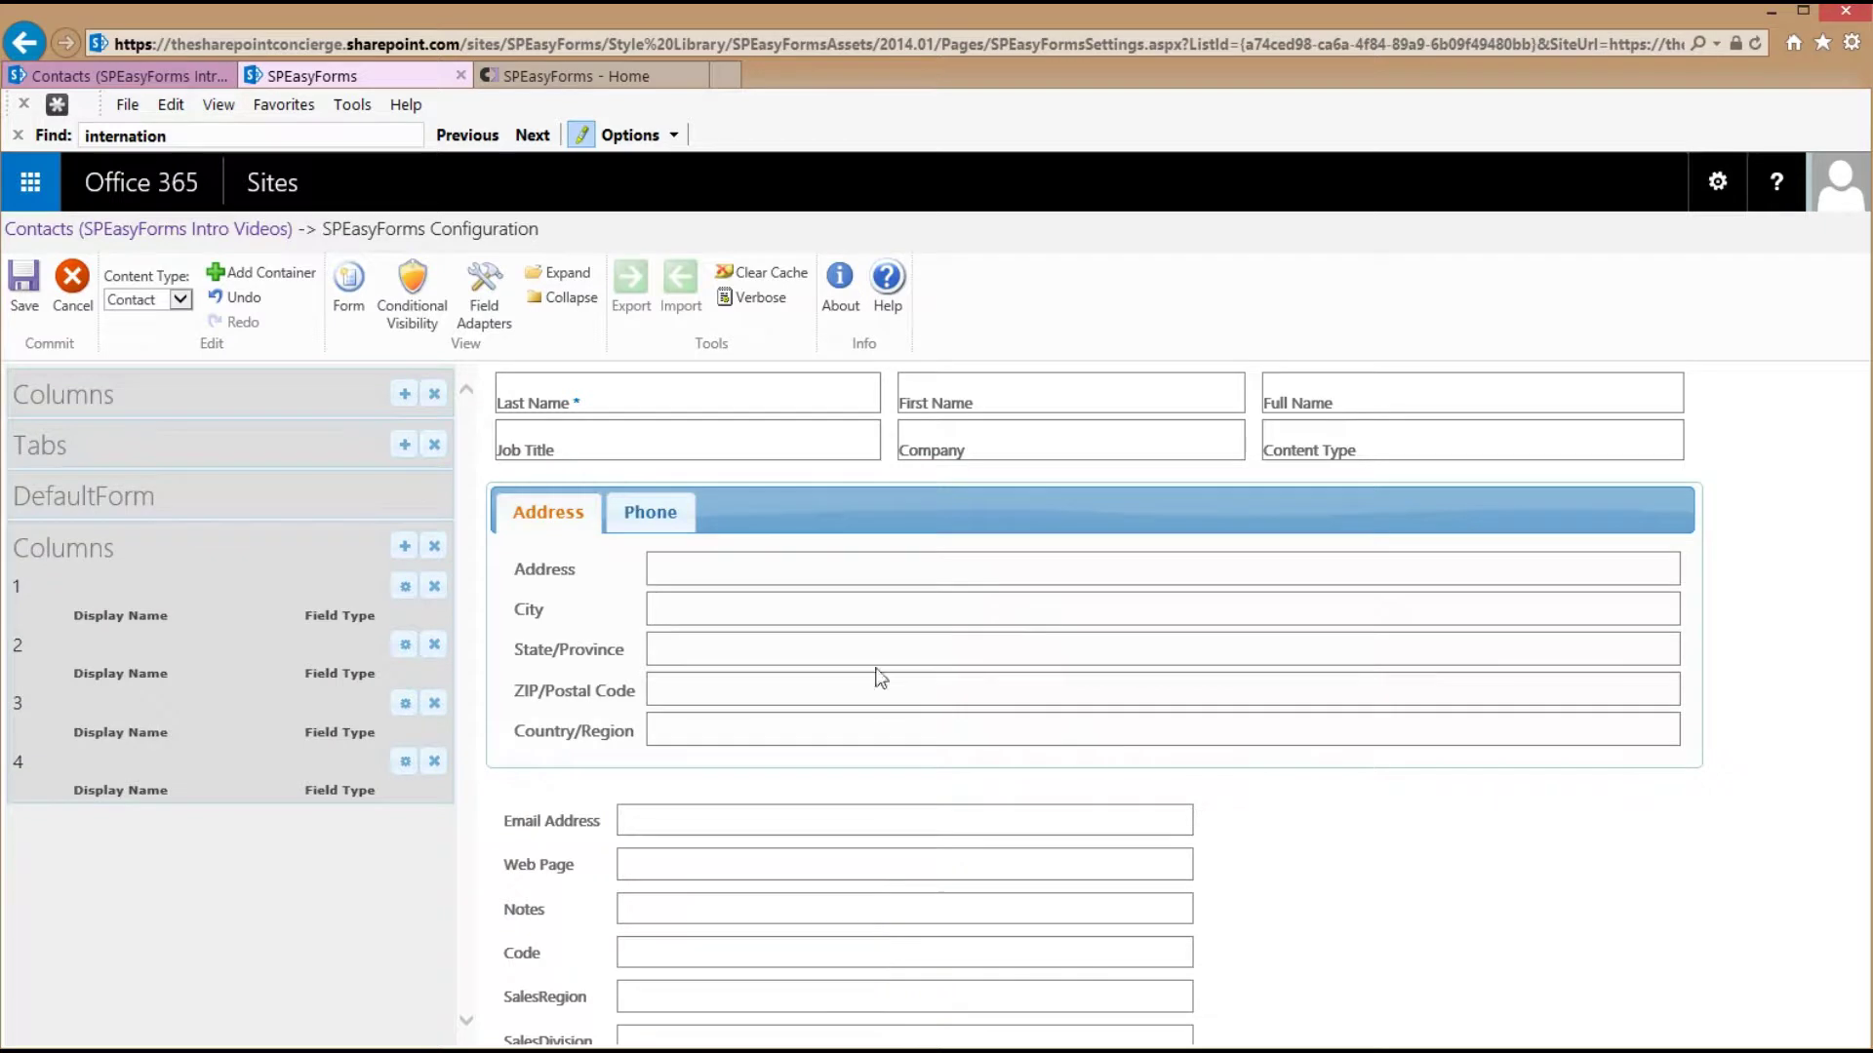
pyautogui.moveTo(171, 575); pyautogui.dragTo(261, 633)
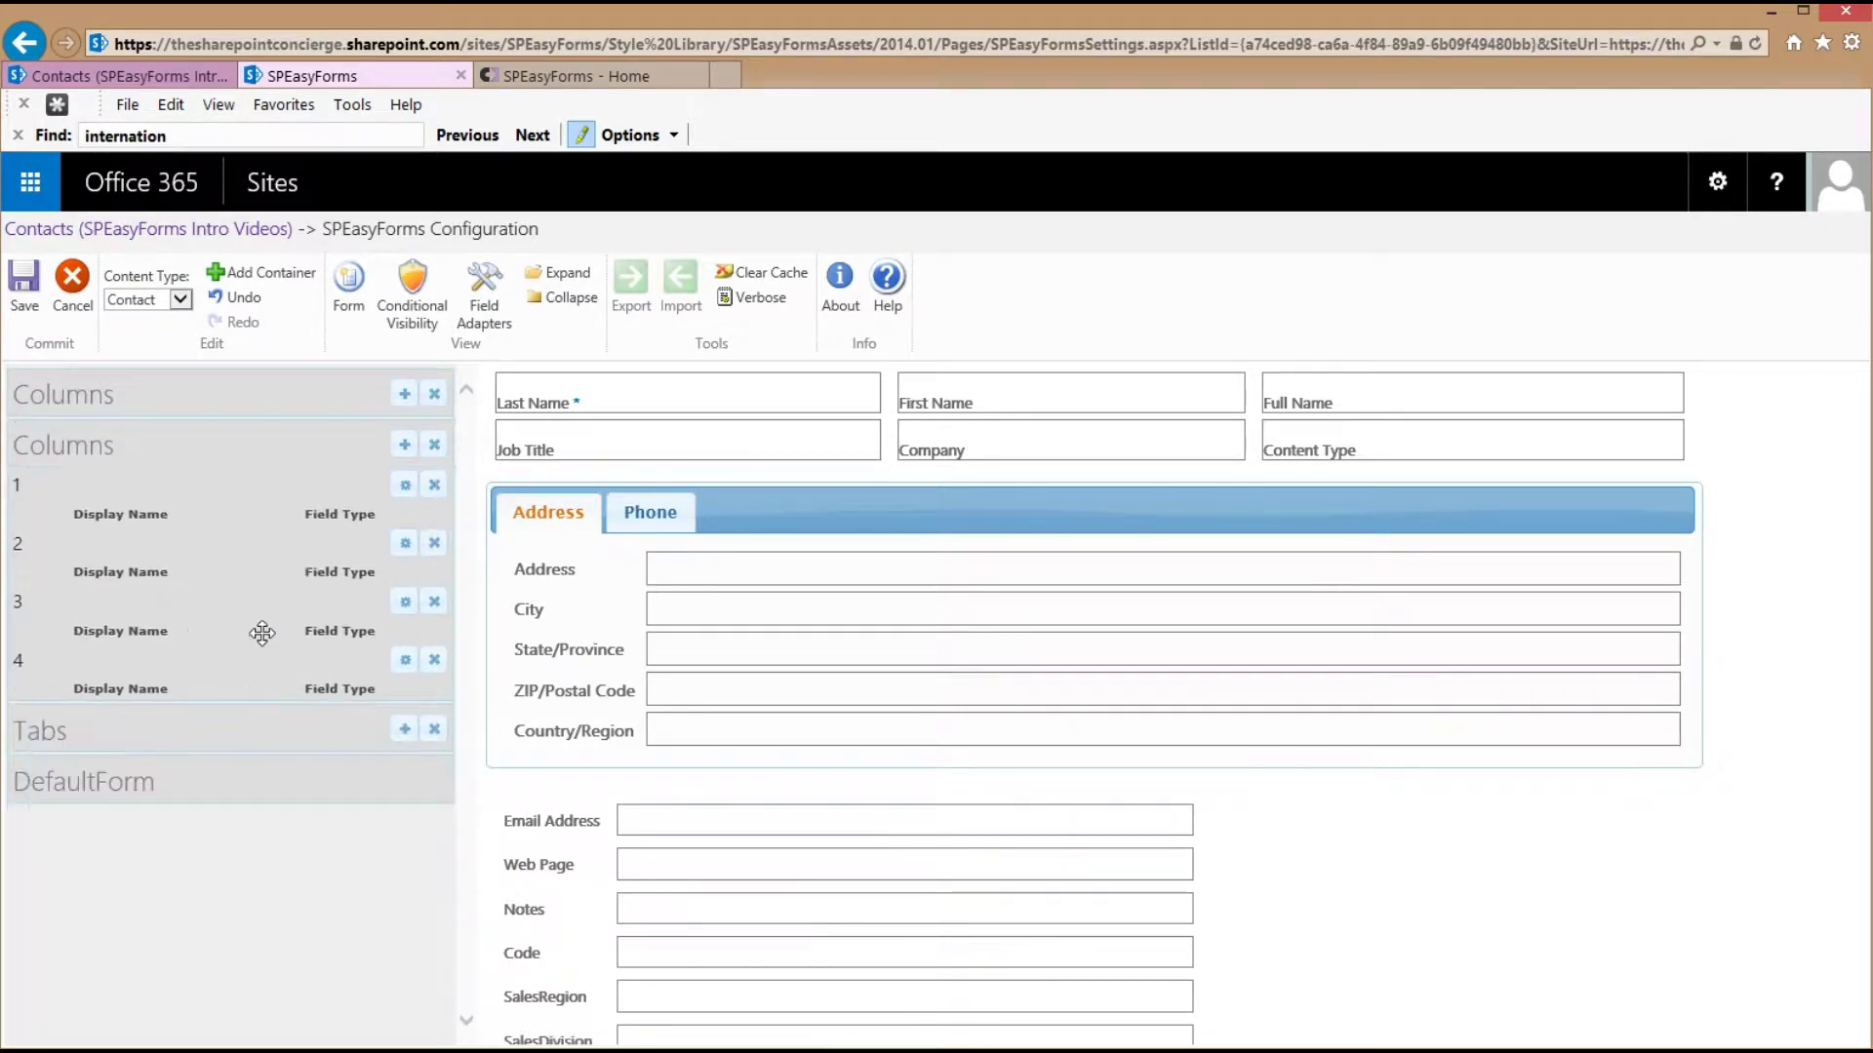
# Put Code, SalesRegion, SalesDivision and SalesState into columns 1–4 and save the layout
pyautogui.click(211, 776)
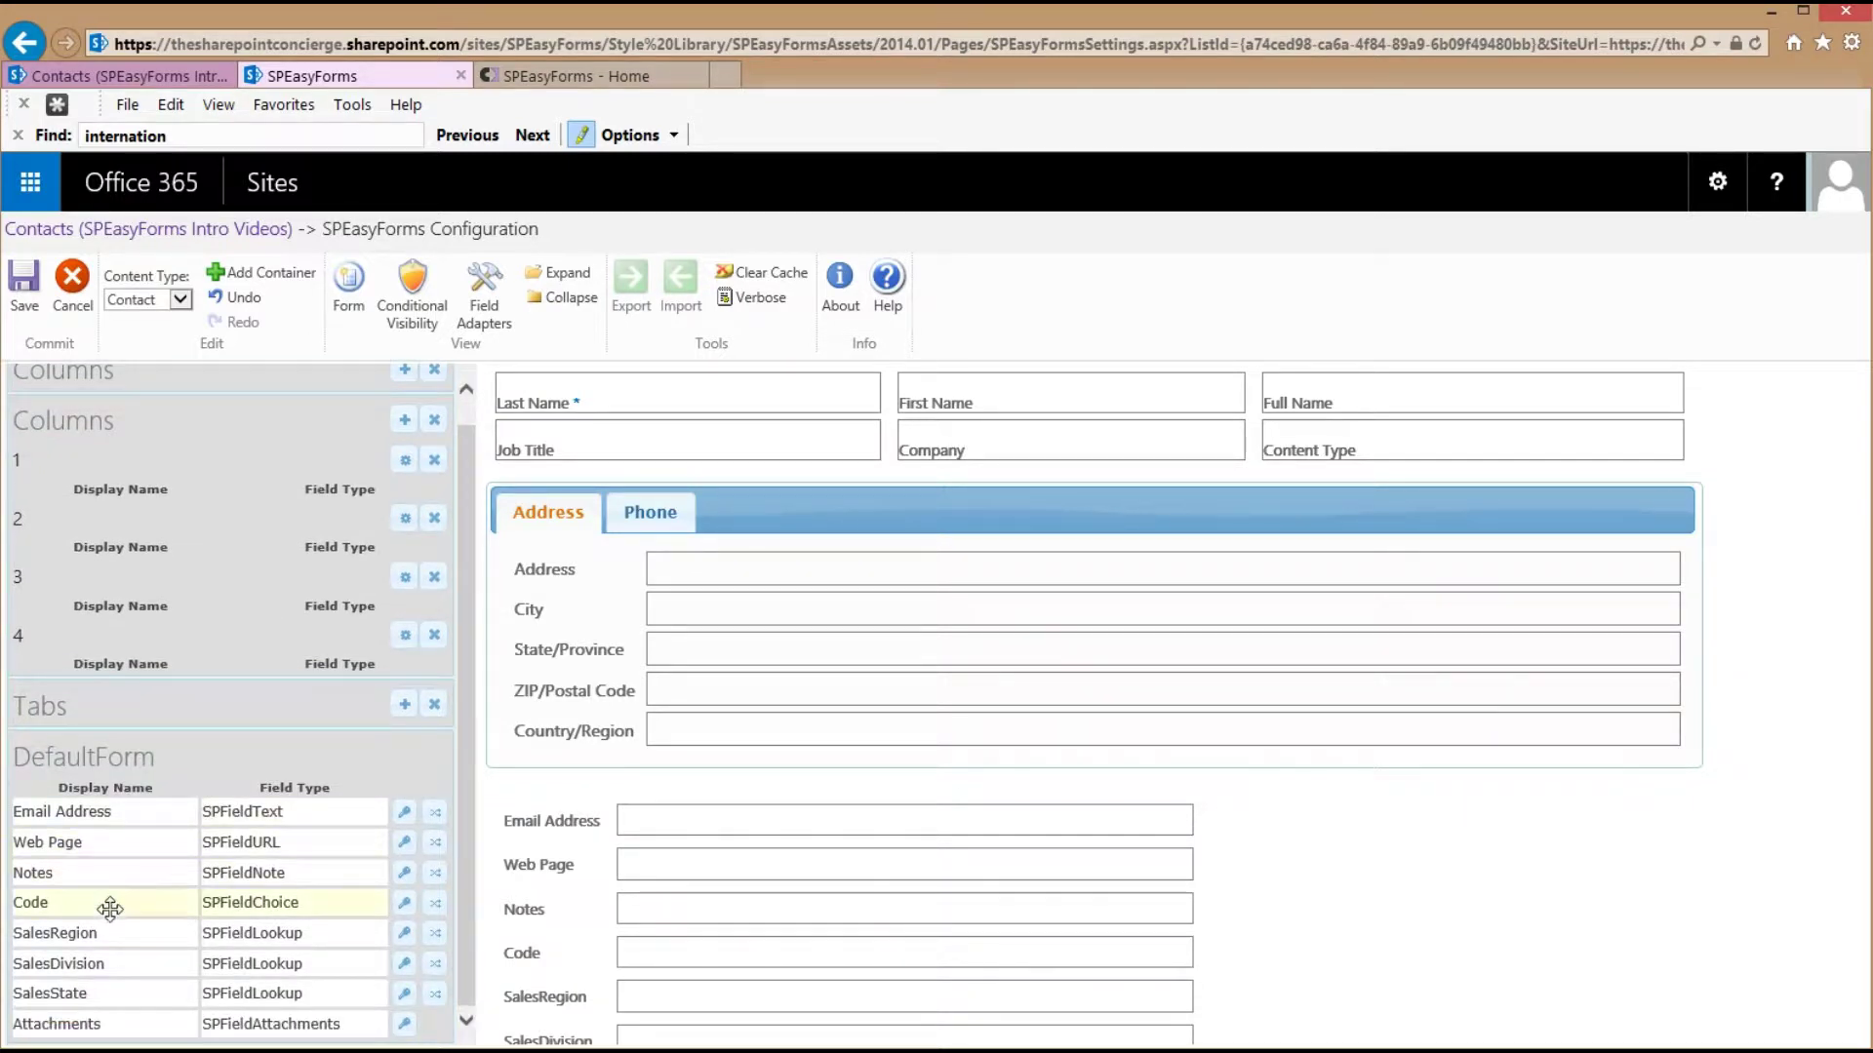
pyautogui.moveTo(122, 910); pyautogui.dragTo(127, 527)
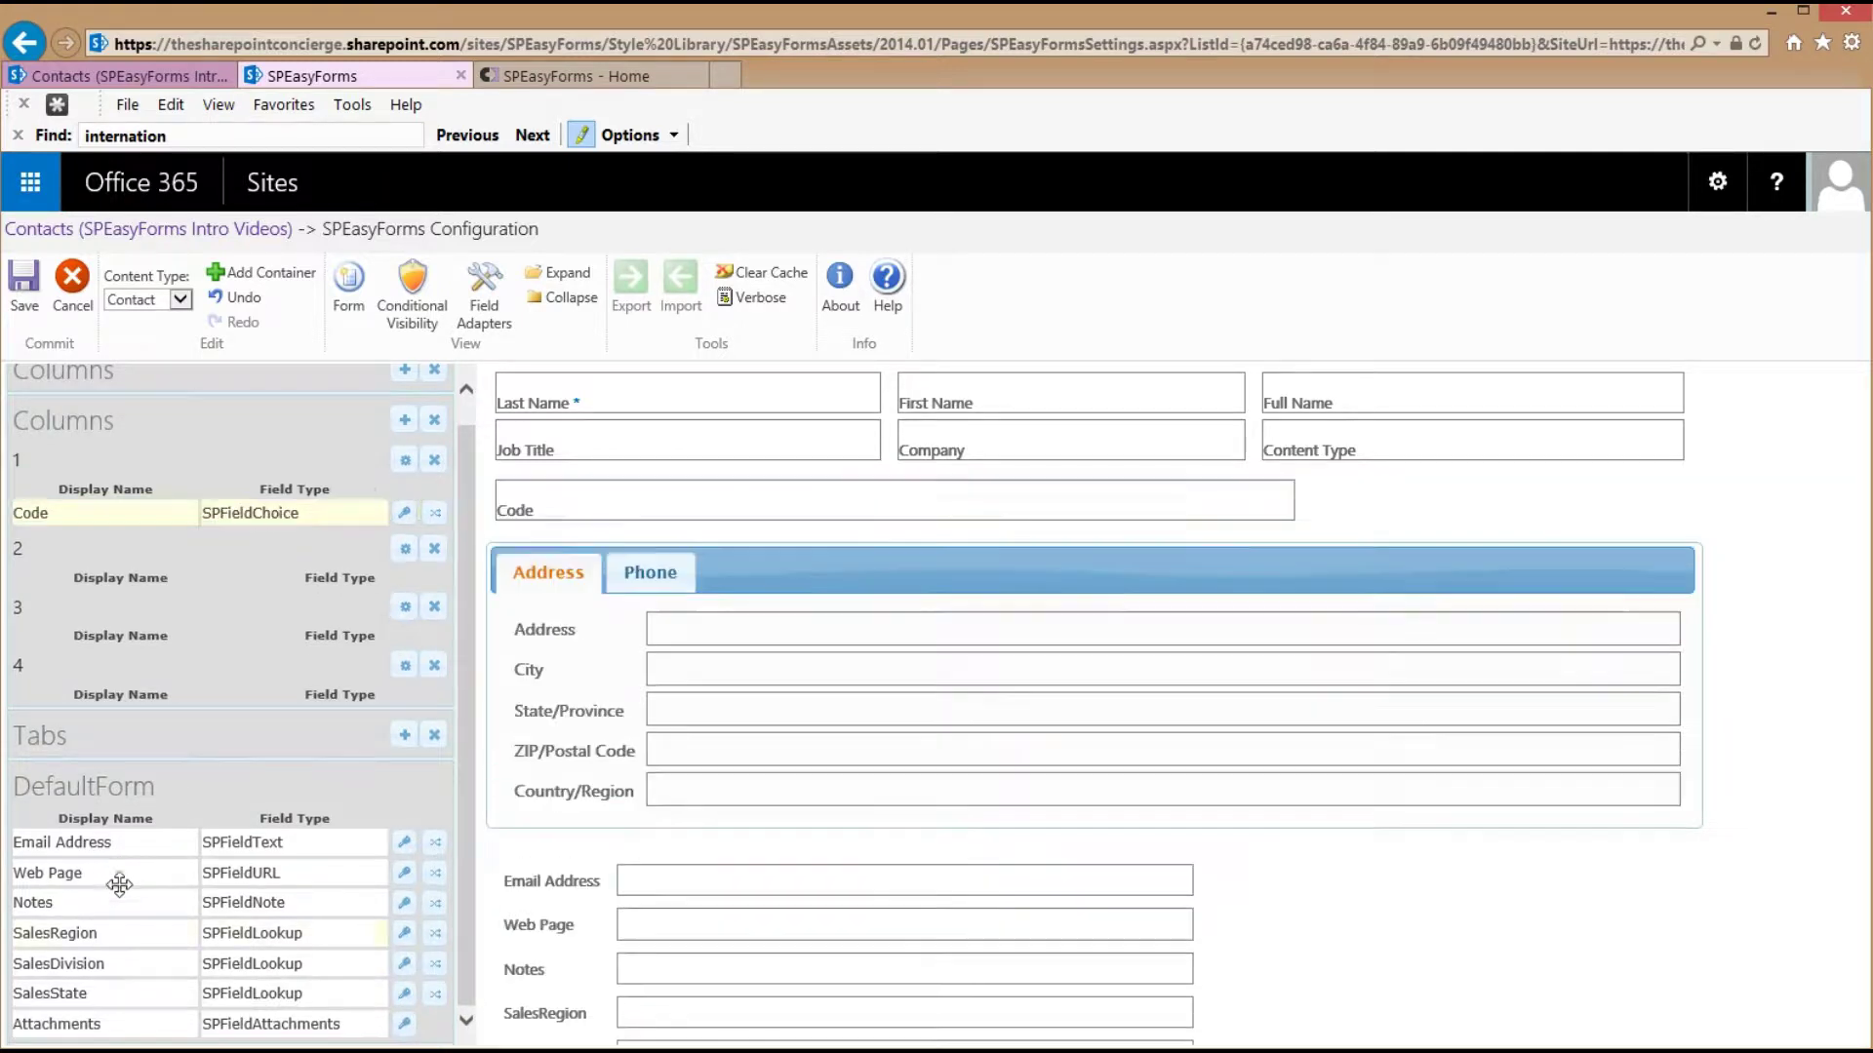
pyautogui.moveTo(113, 886); pyautogui.dragTo(134, 620)
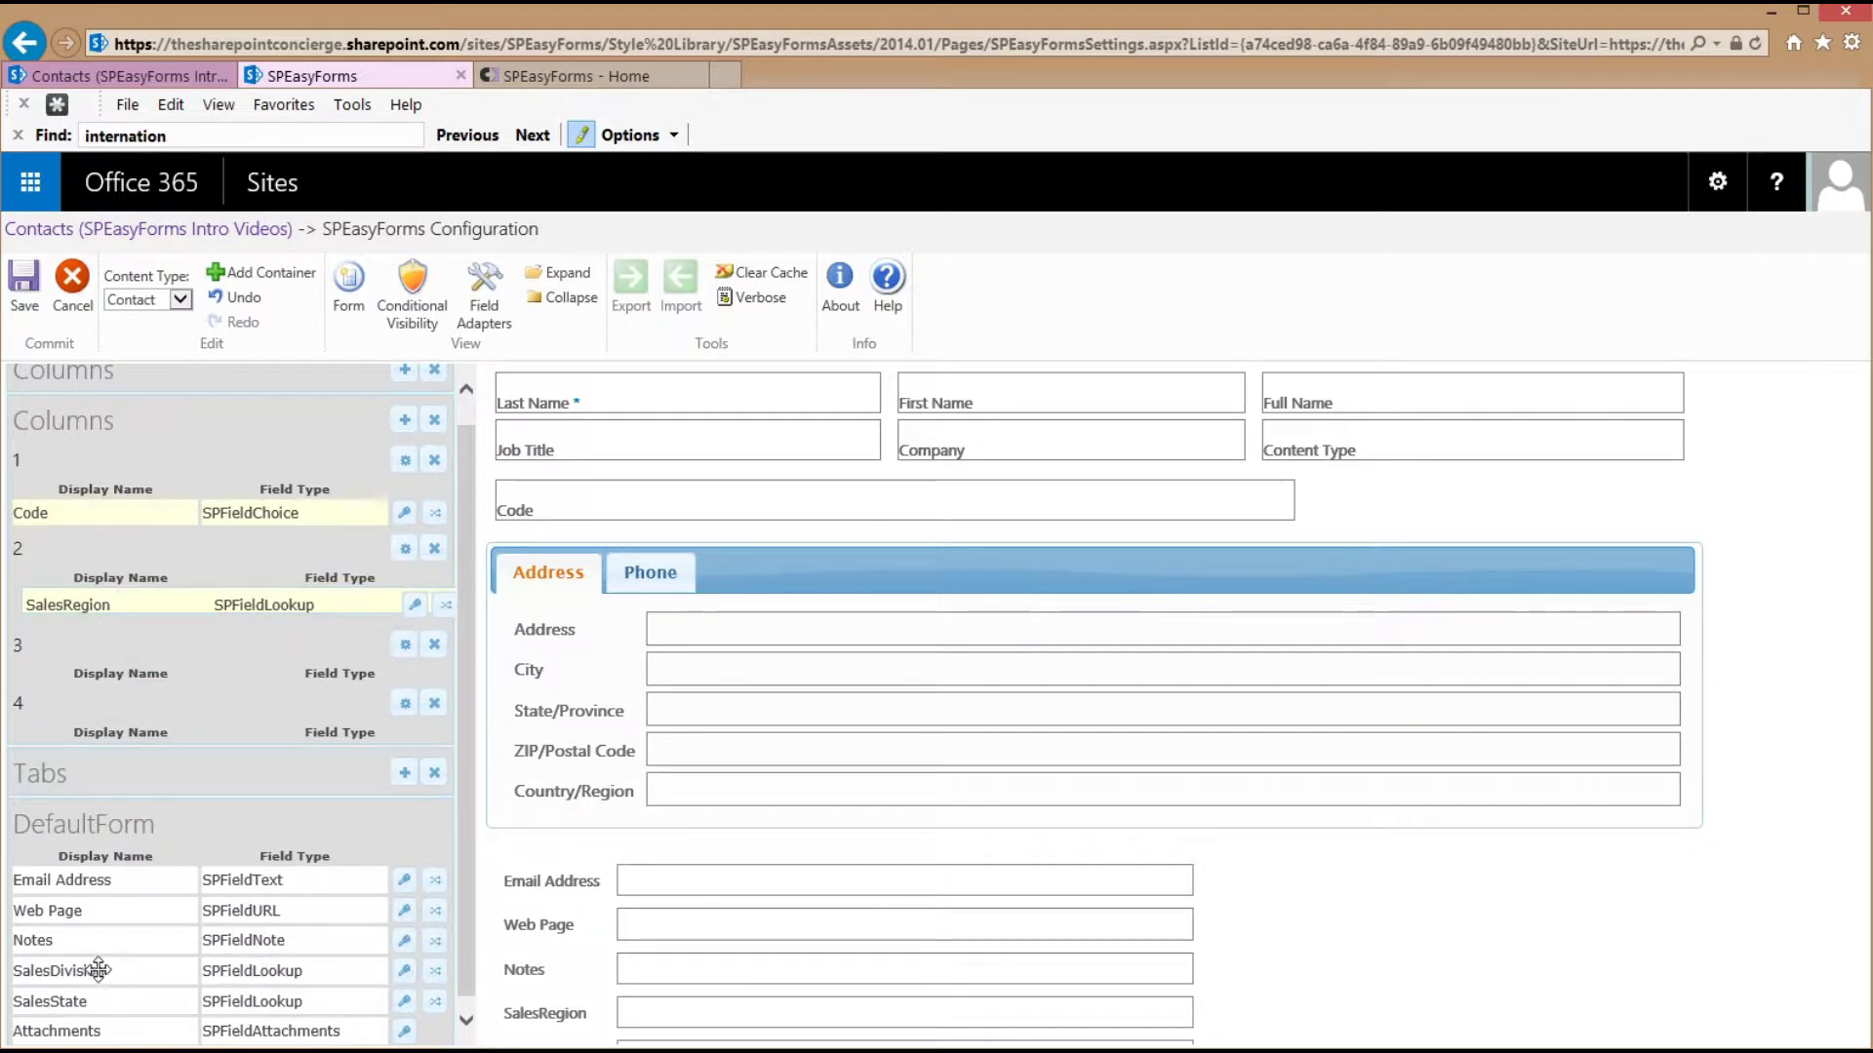
pyautogui.moveTo(98, 966); pyautogui.dragTo(107, 692)
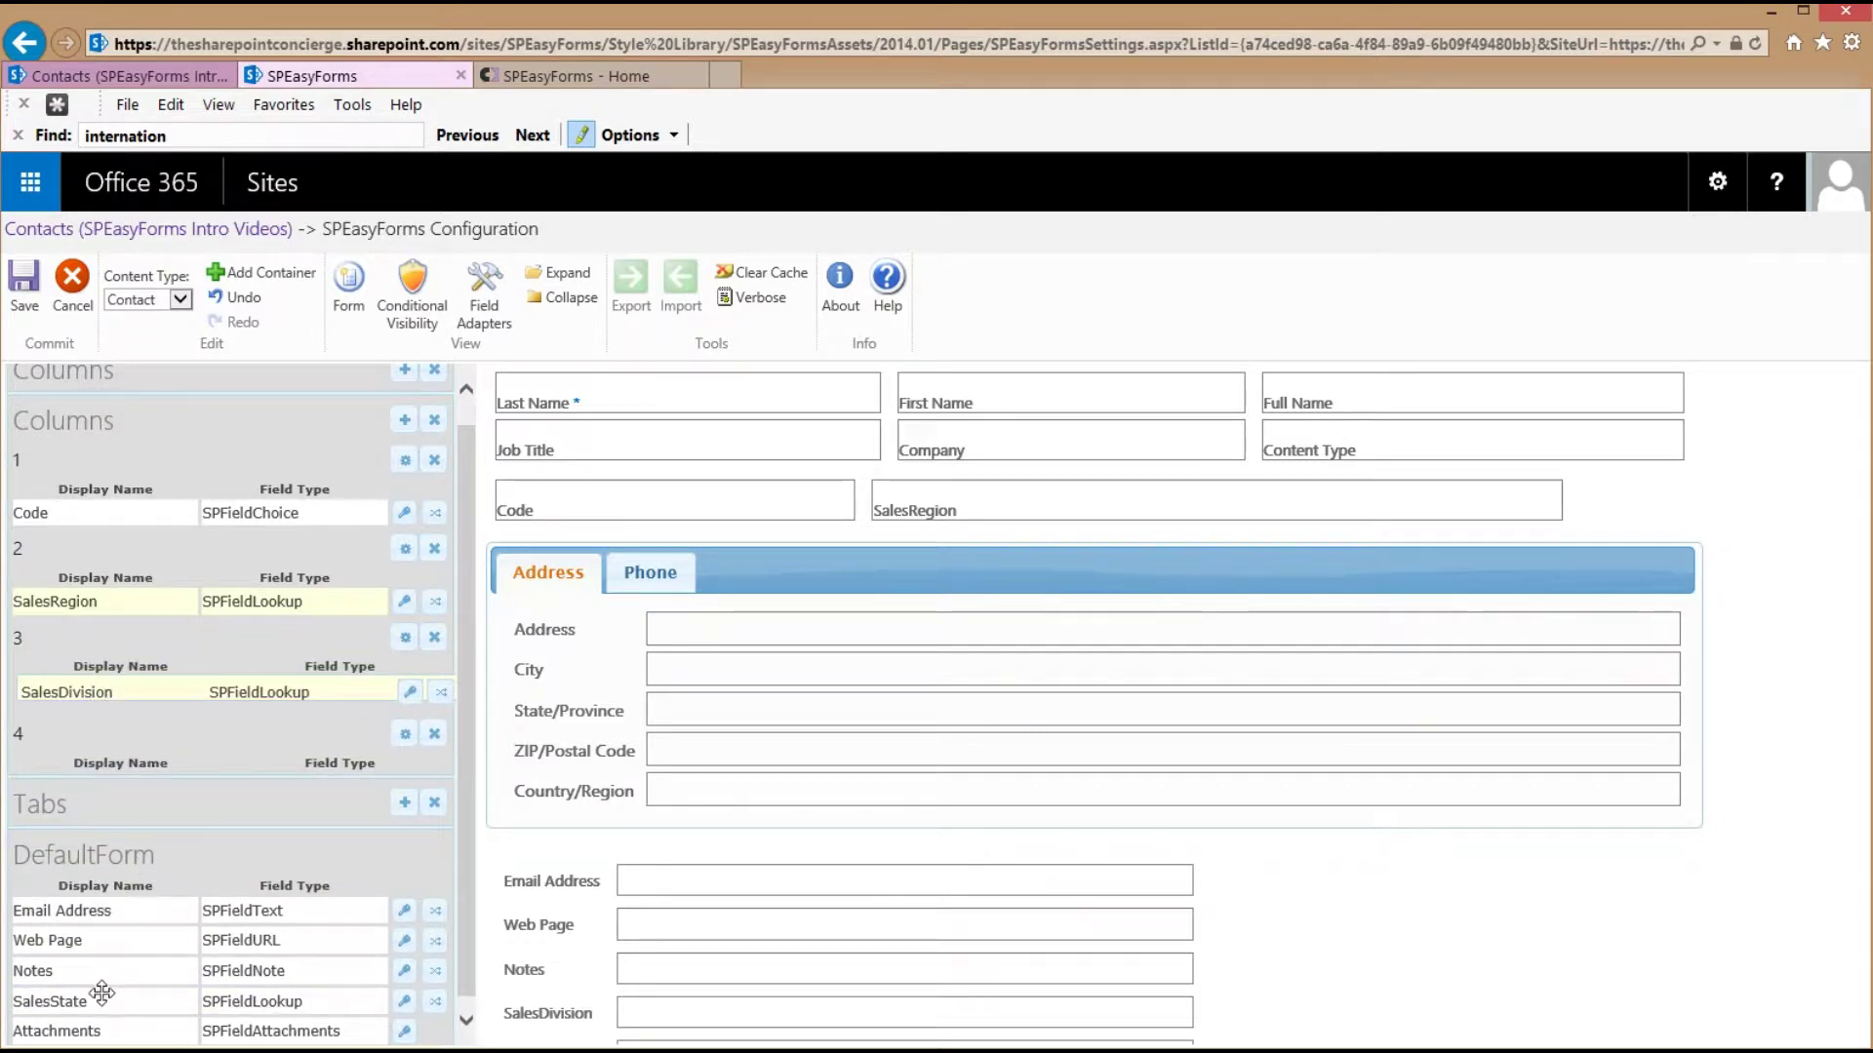
pyautogui.moveTo(108, 993); pyautogui.dragTo(115, 777)
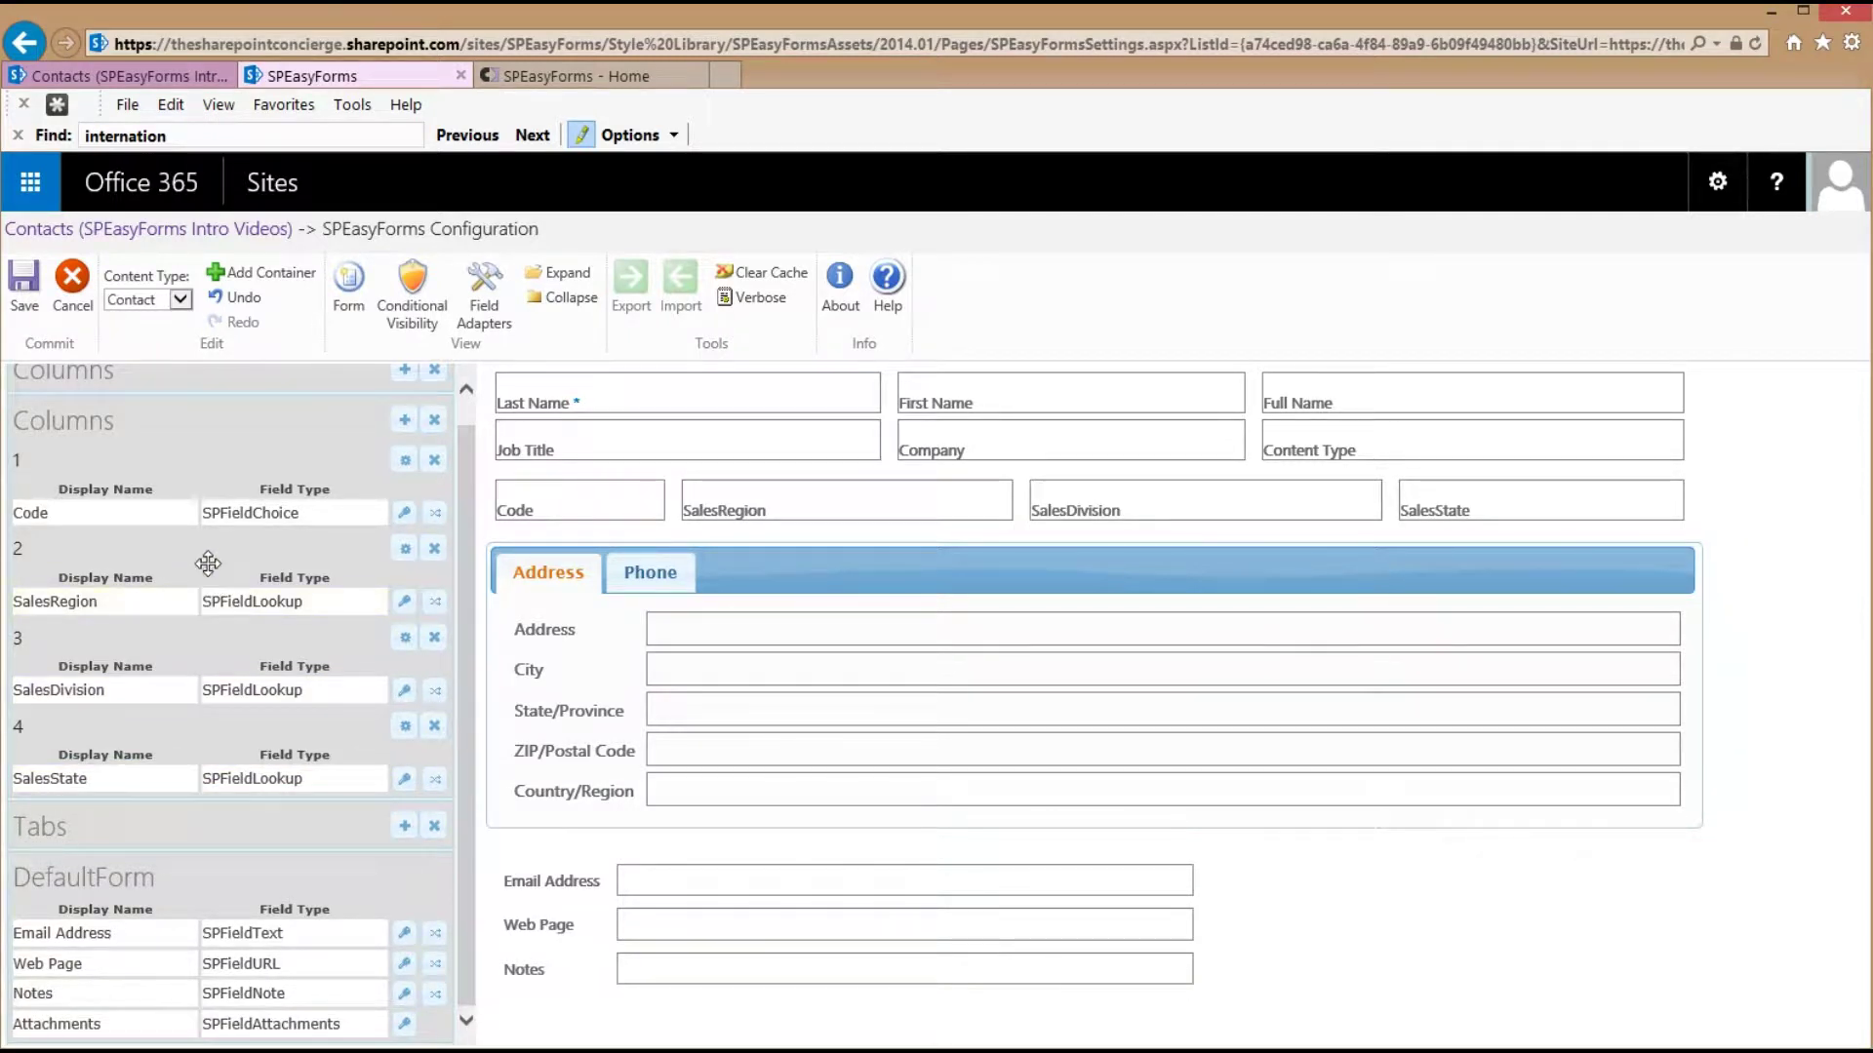
pyautogui.click(27, 287)
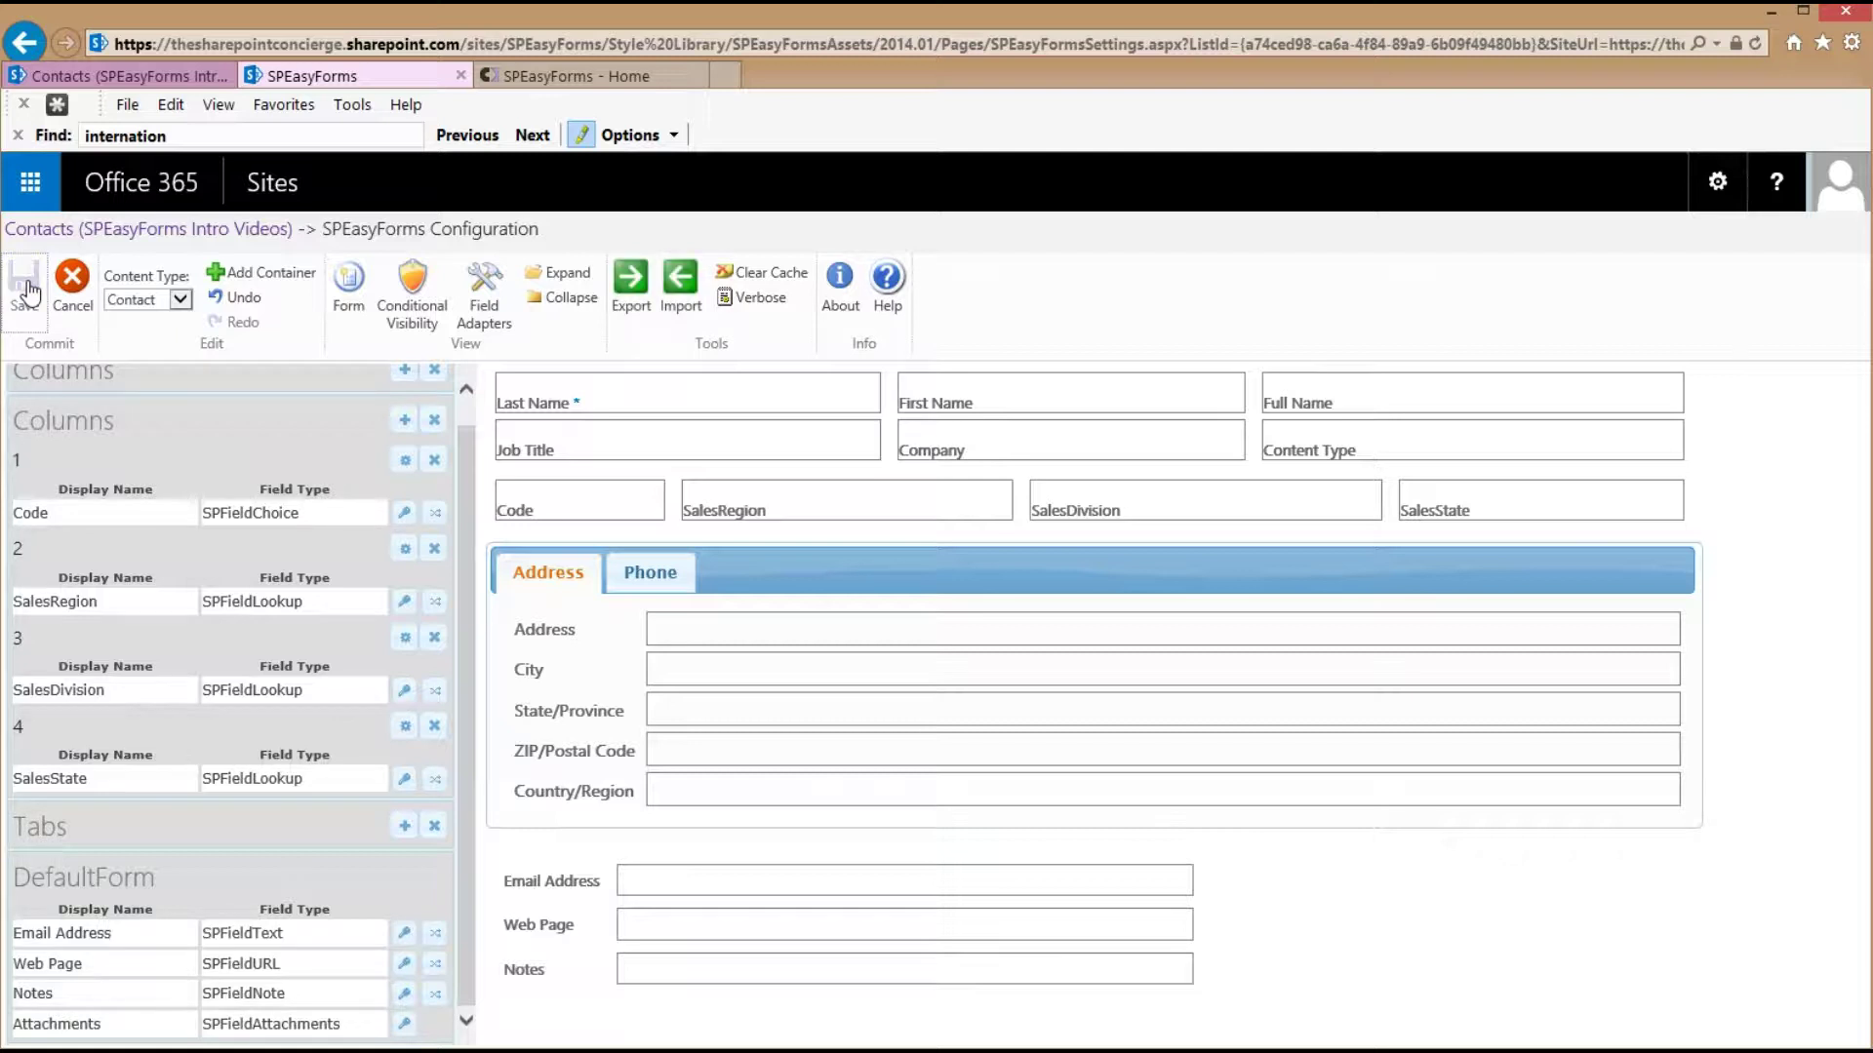
pyautogui.click(117, 84)
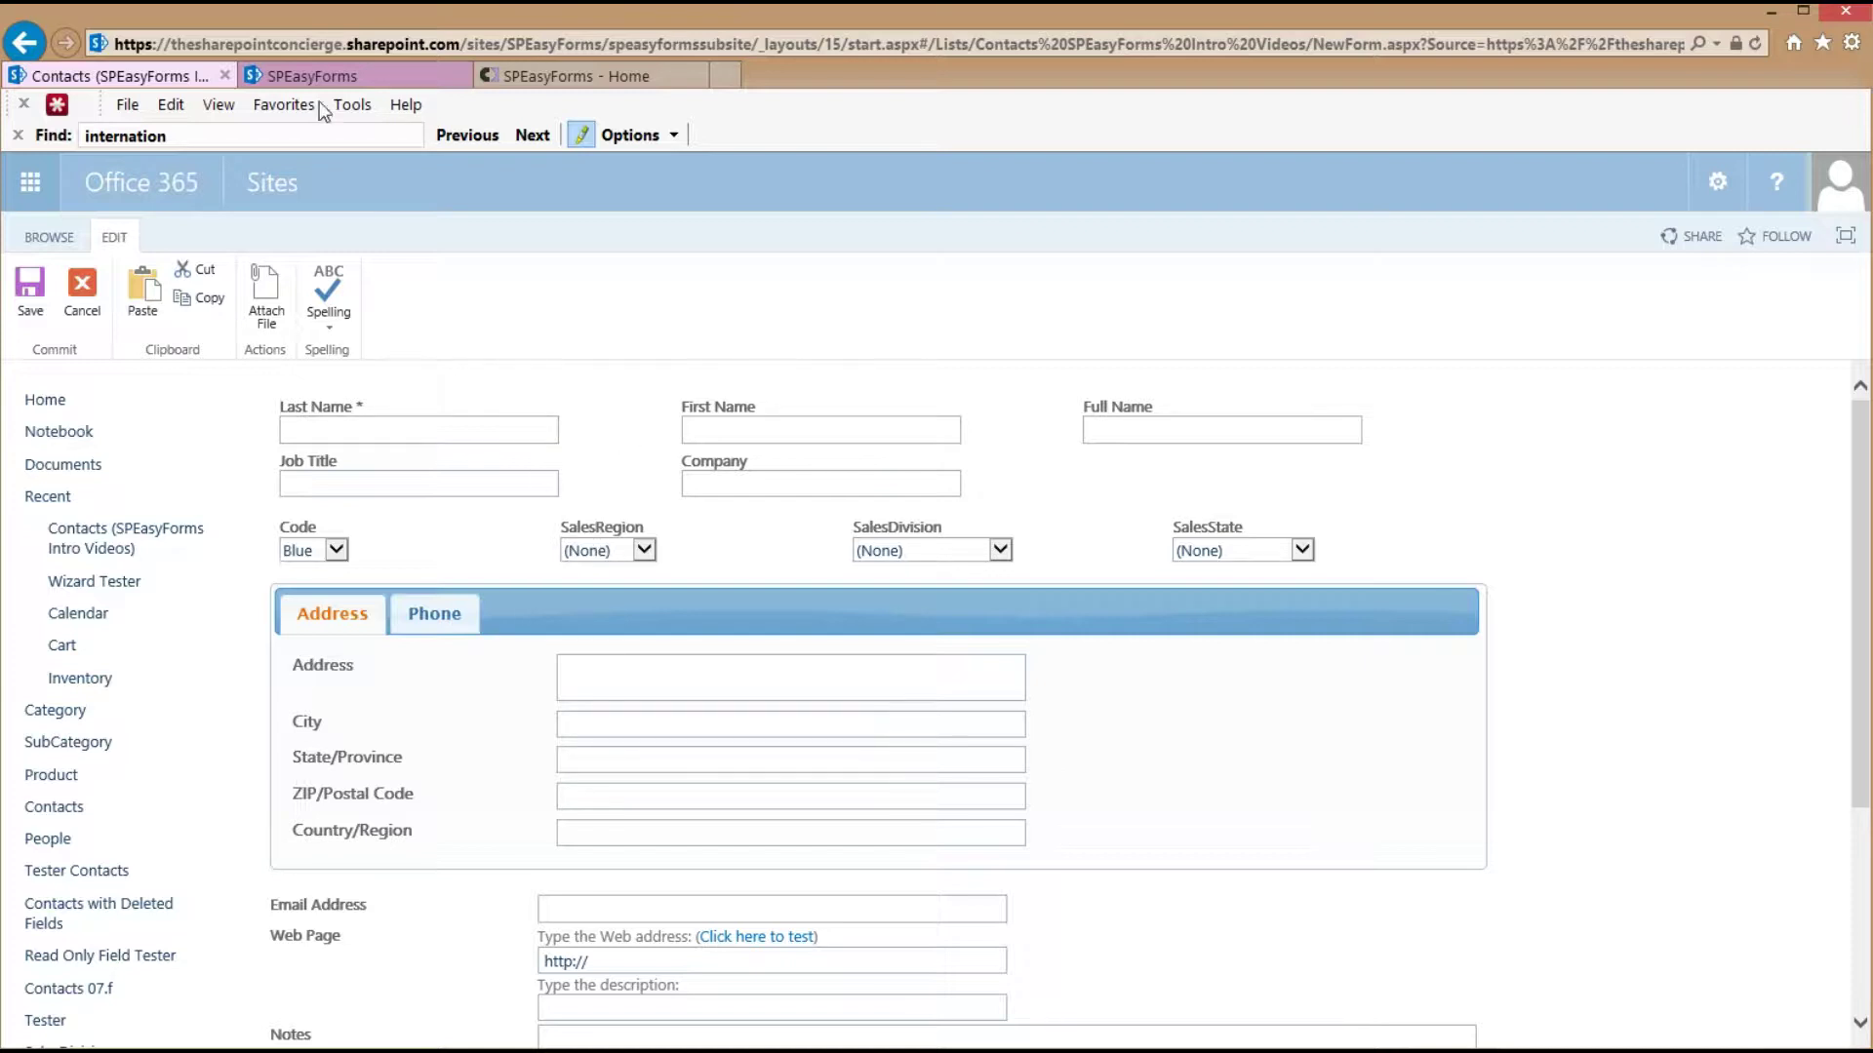
pyautogui.click(326, 76)
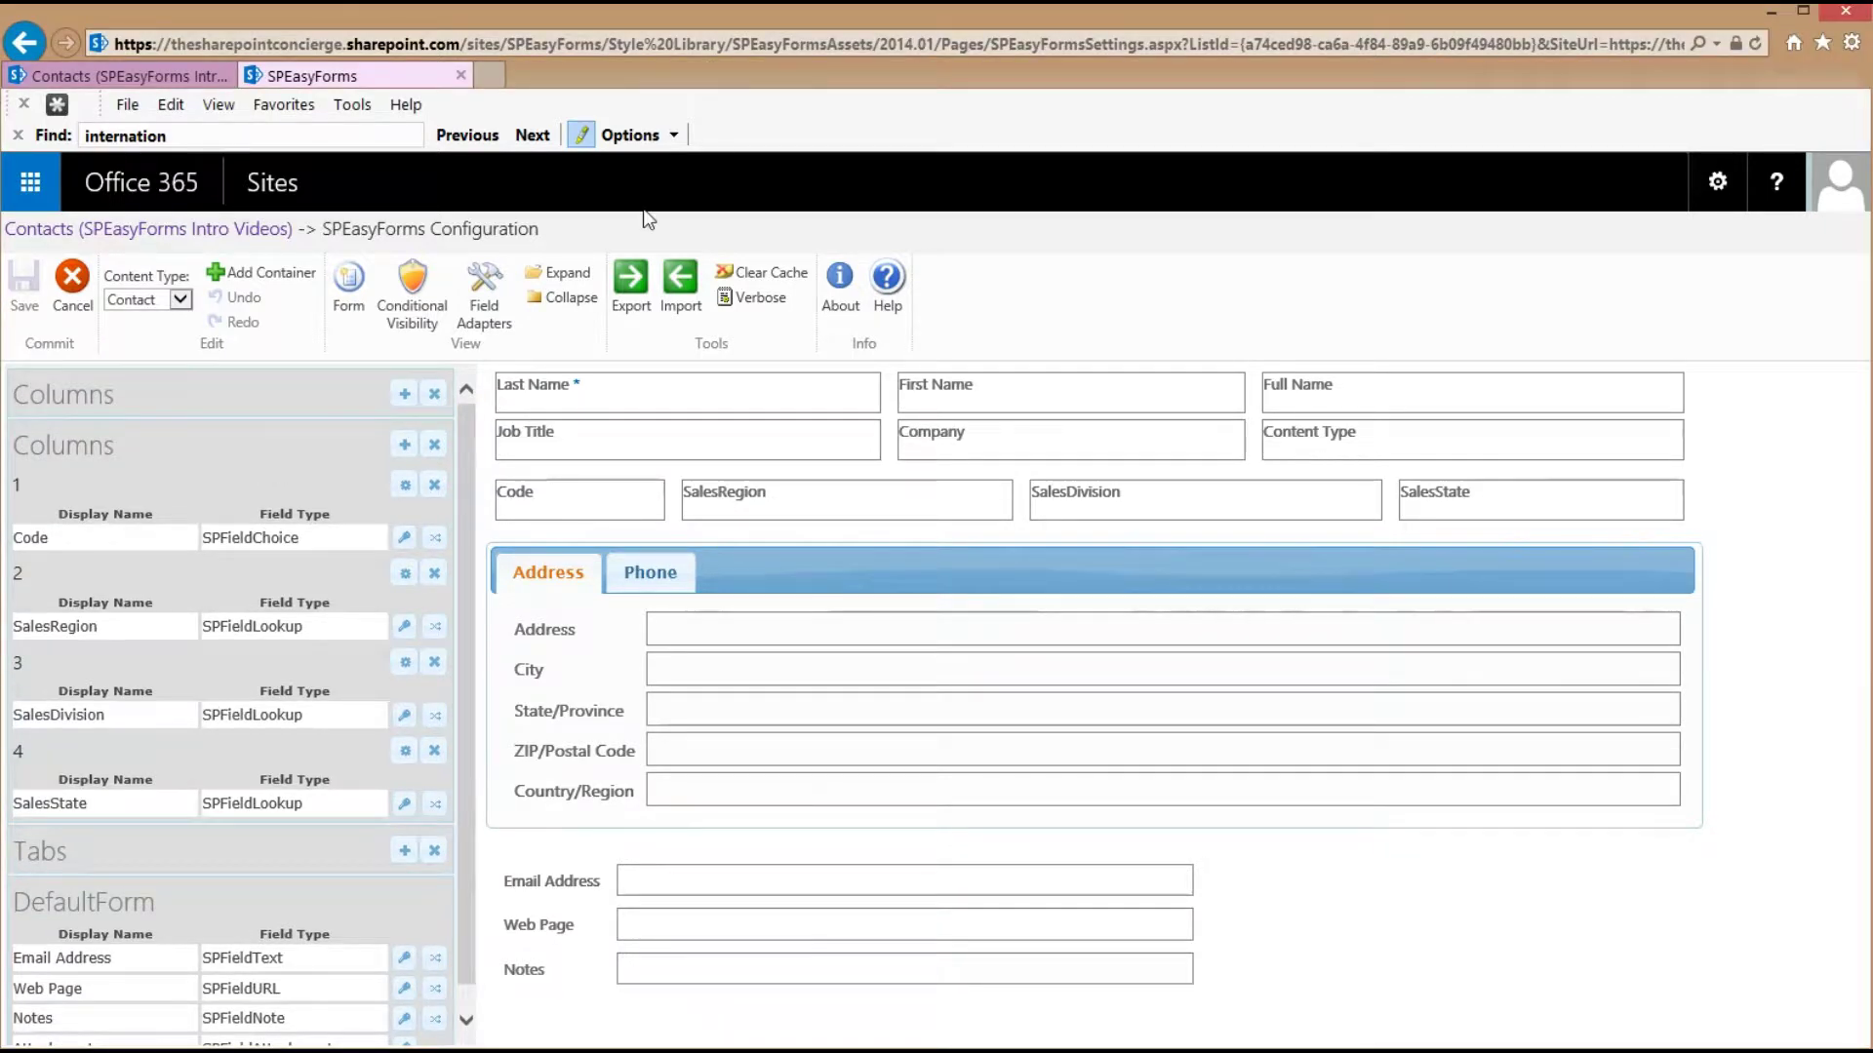
# Create an Accordion container named with E-Address, Notes & Attachments and HR sections
pyautogui.click(559, 306)
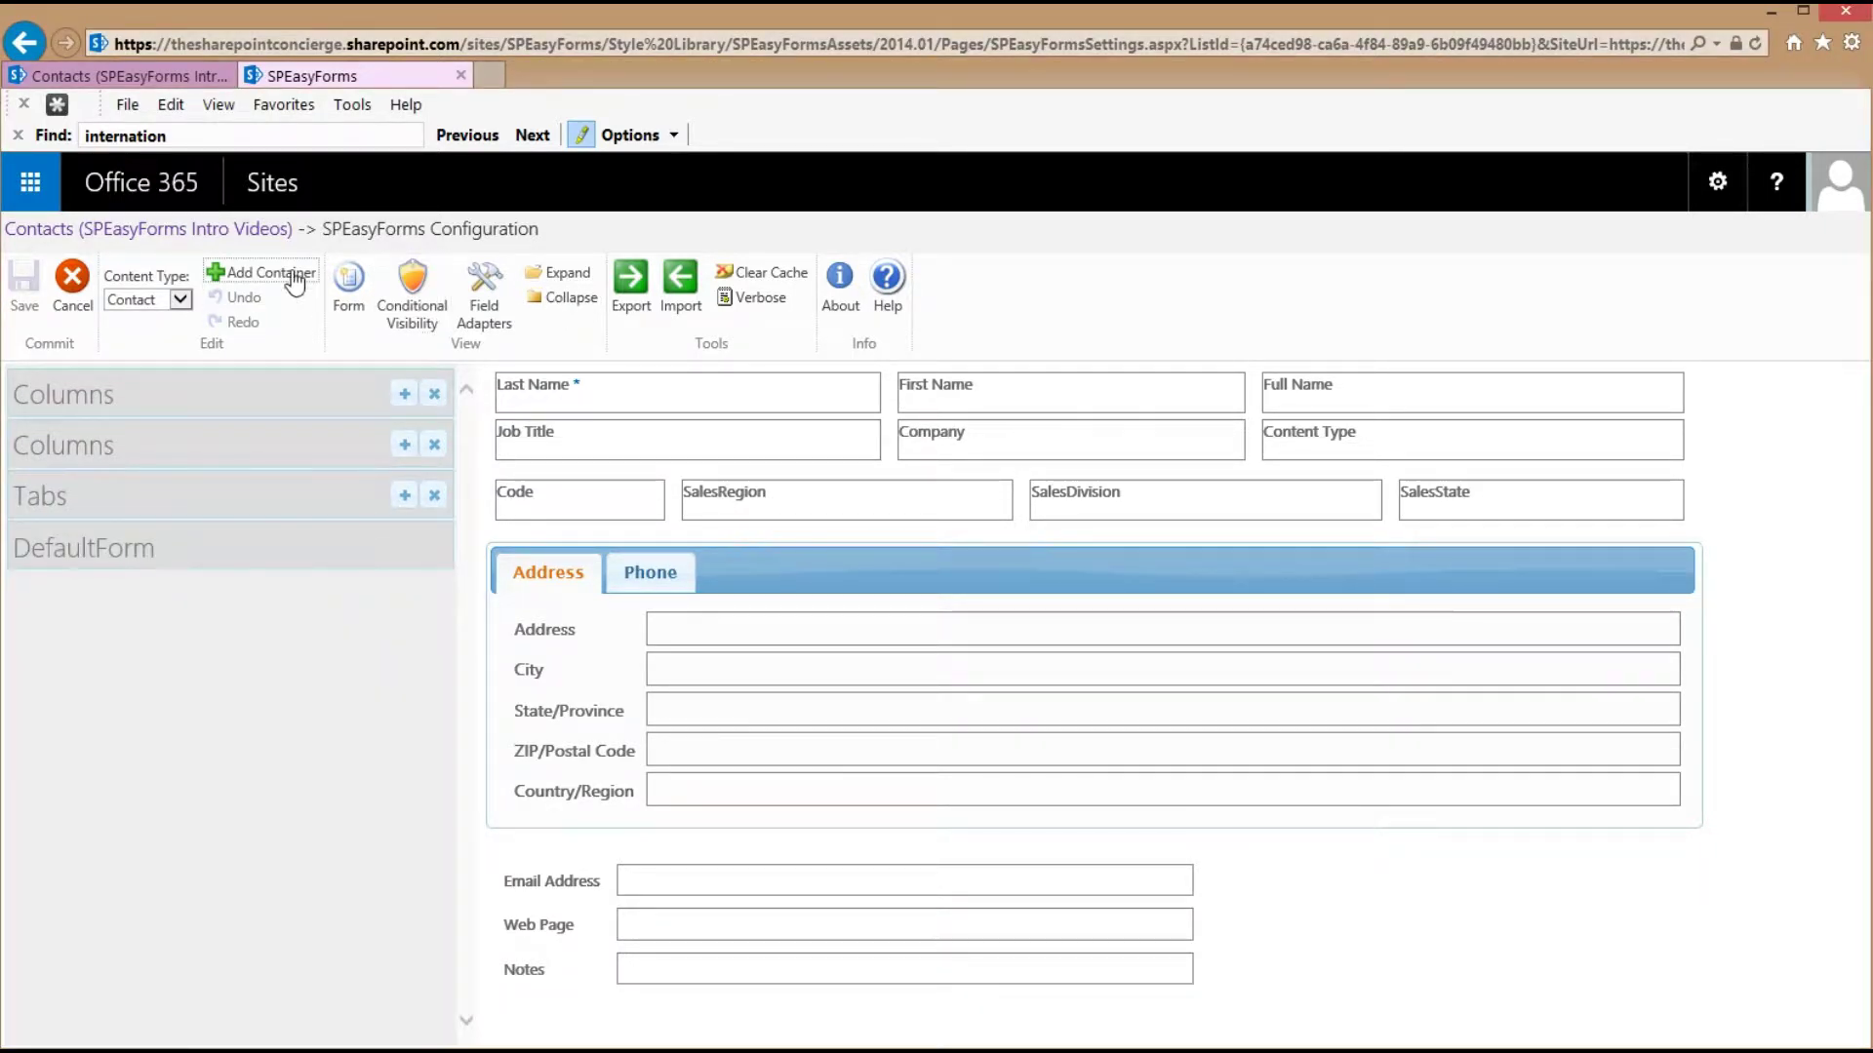
pyautogui.click(261, 273)
pyautogui.click(975, 575)
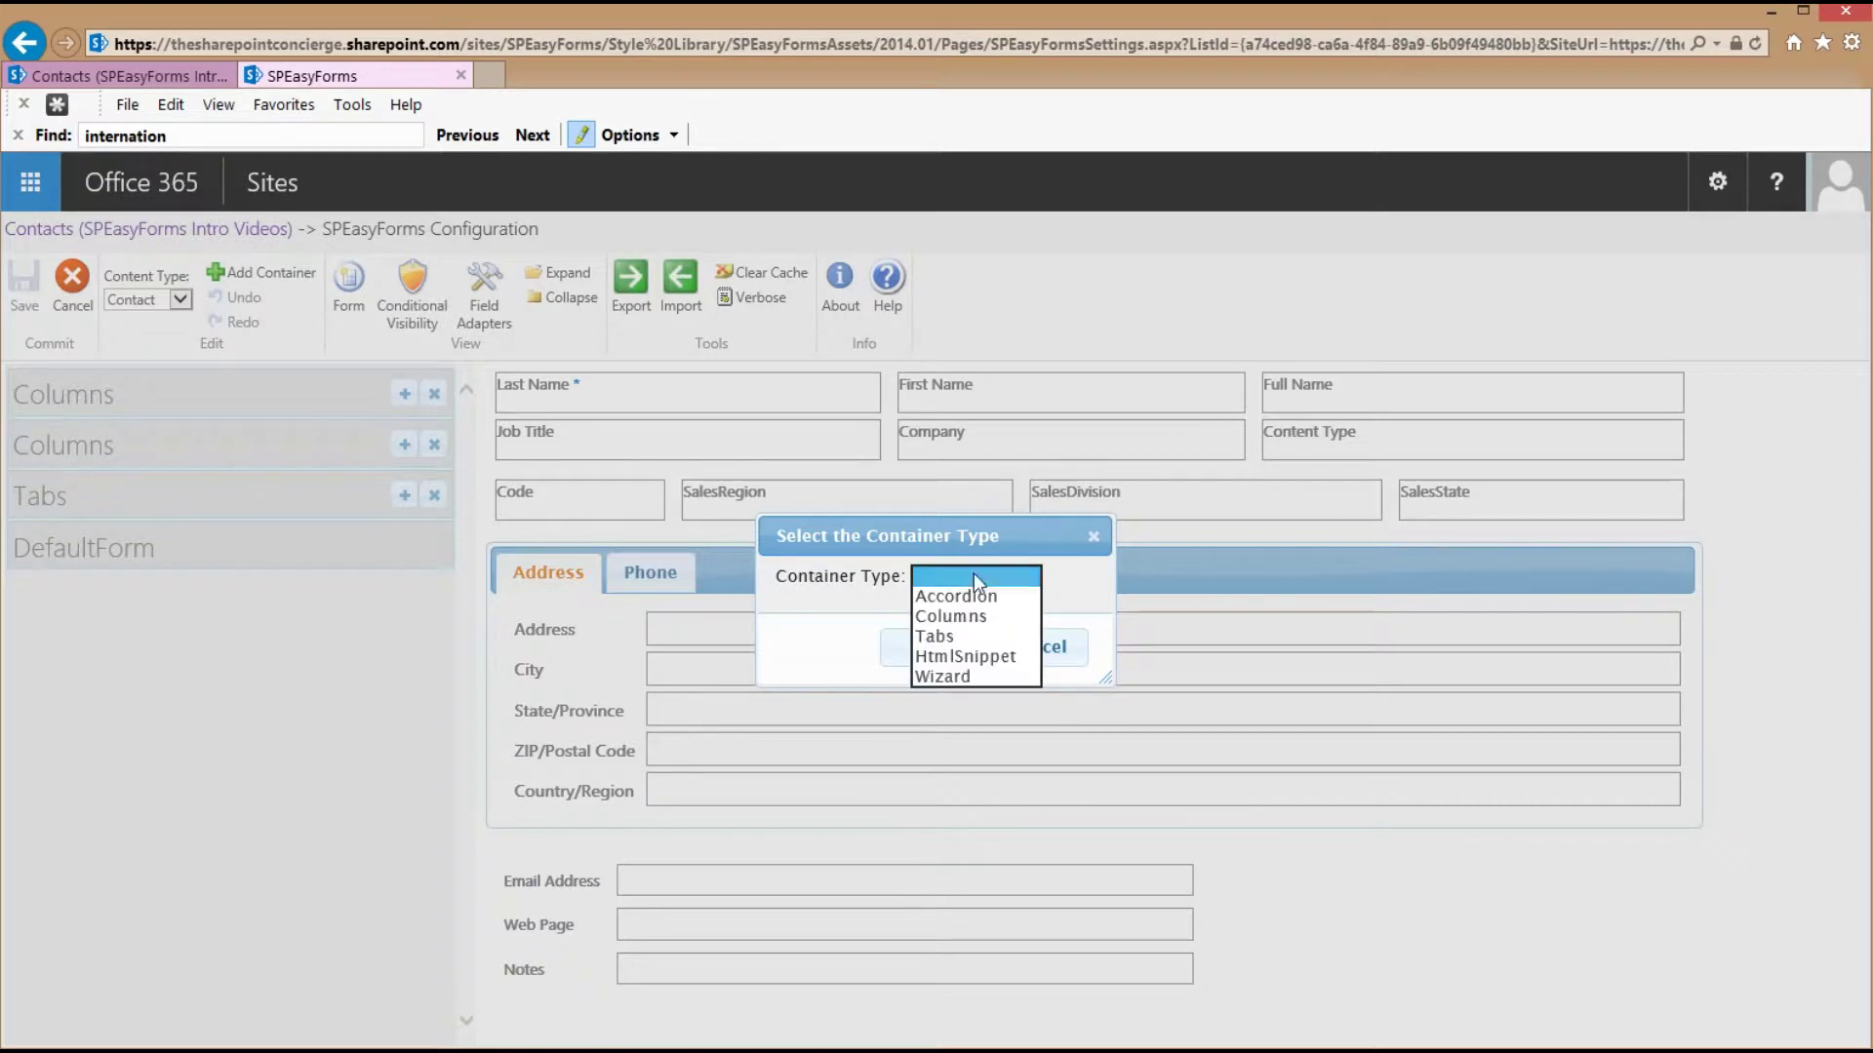
pyautogui.click(985, 595)
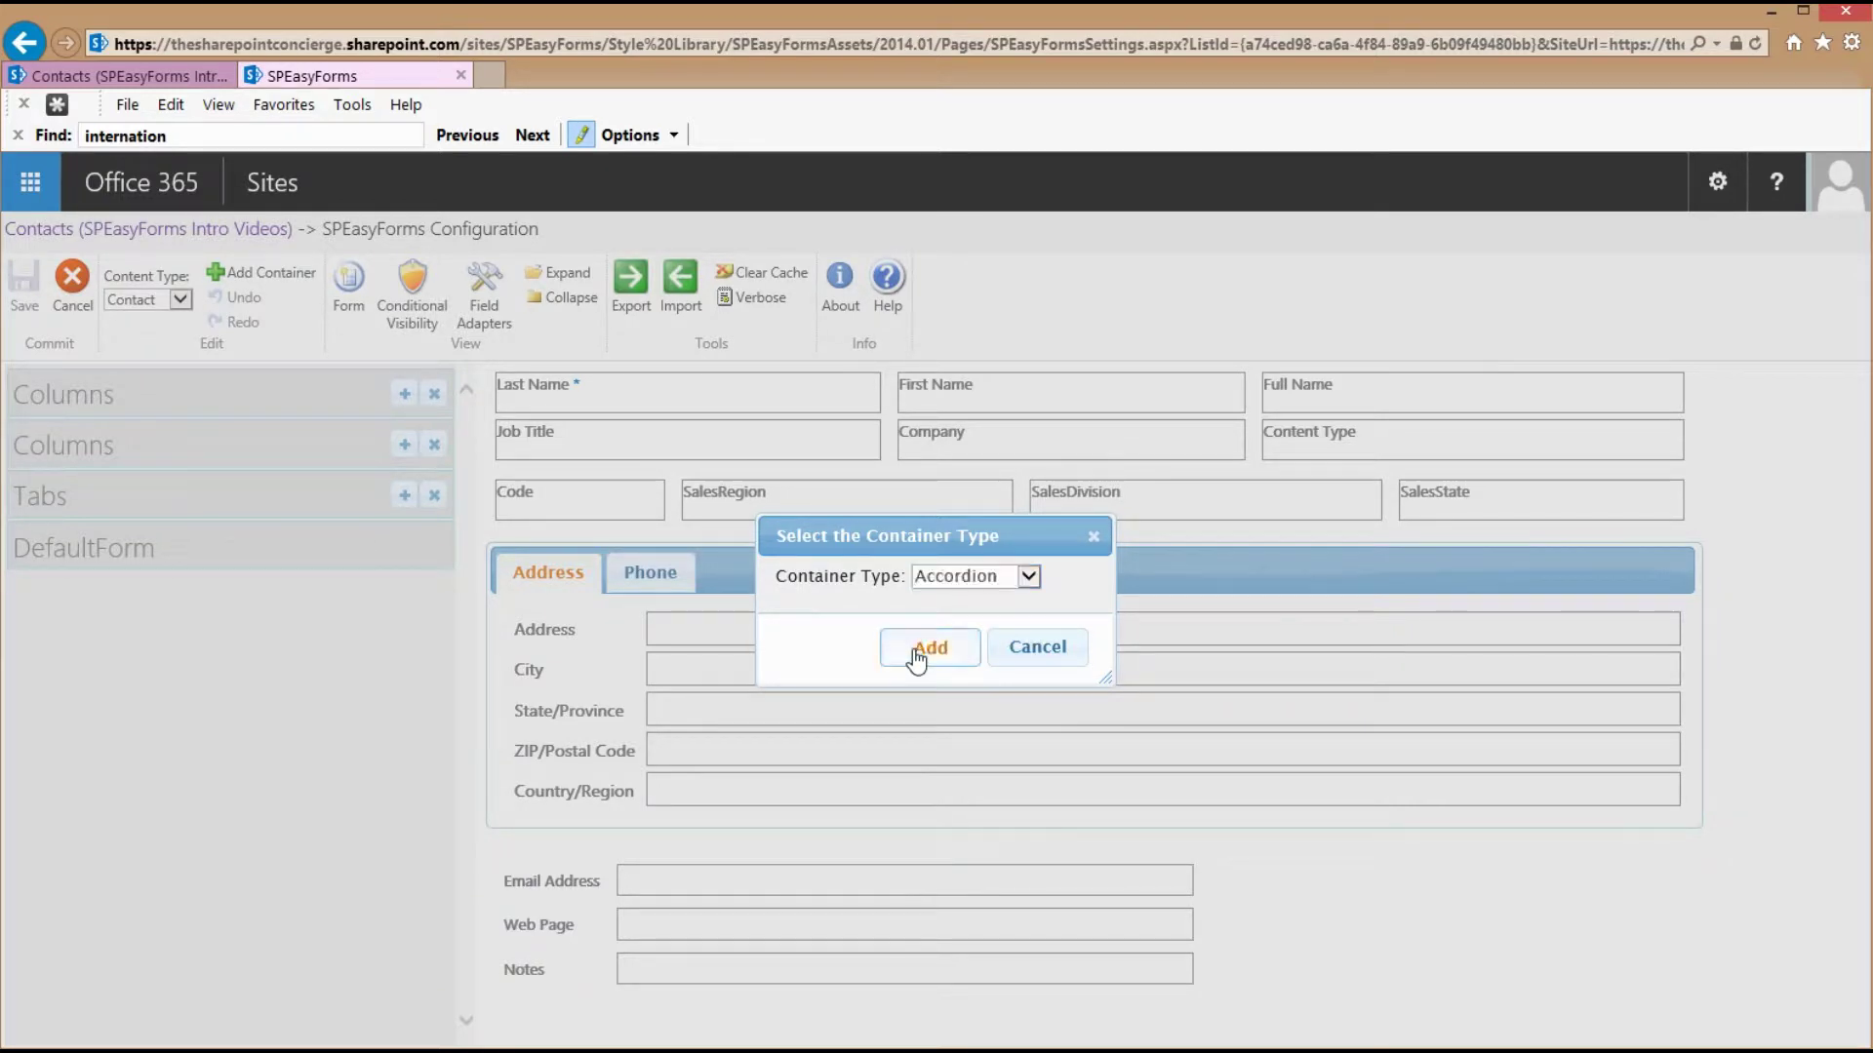
pyautogui.click(917, 652)
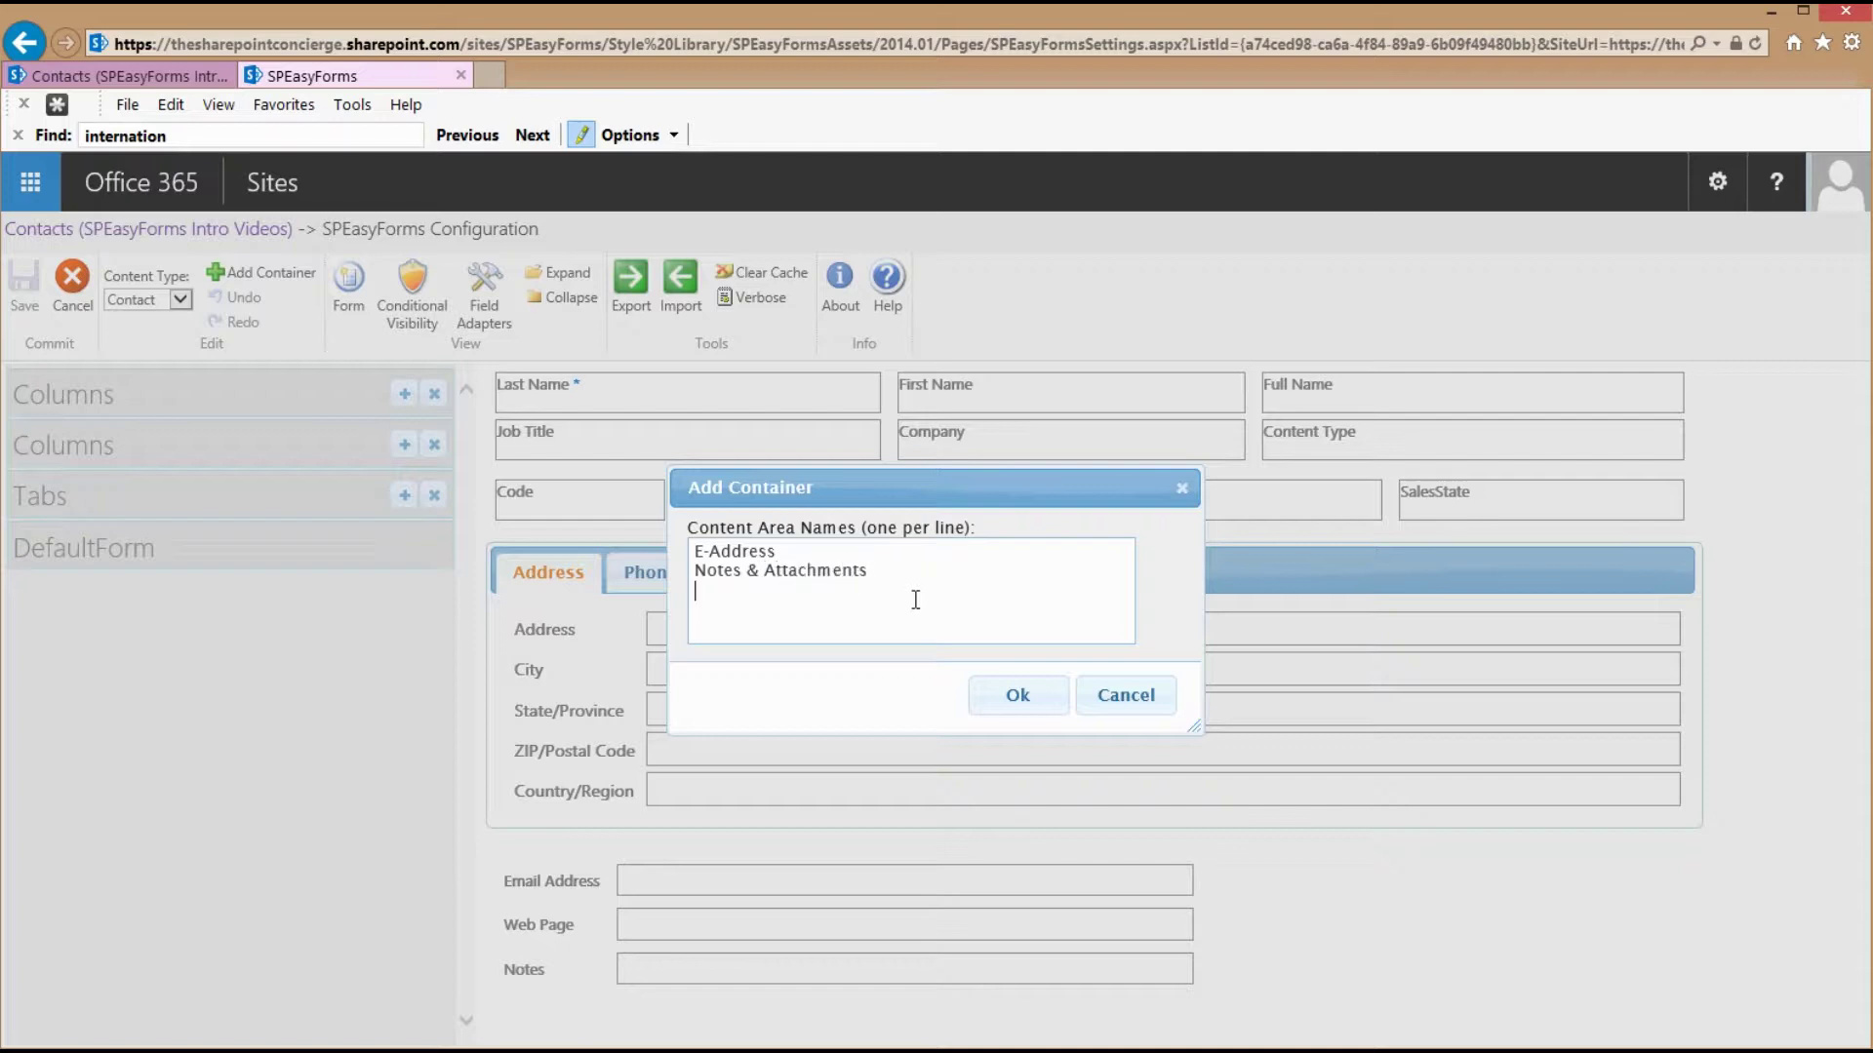
pyautogui.click(1014, 694)
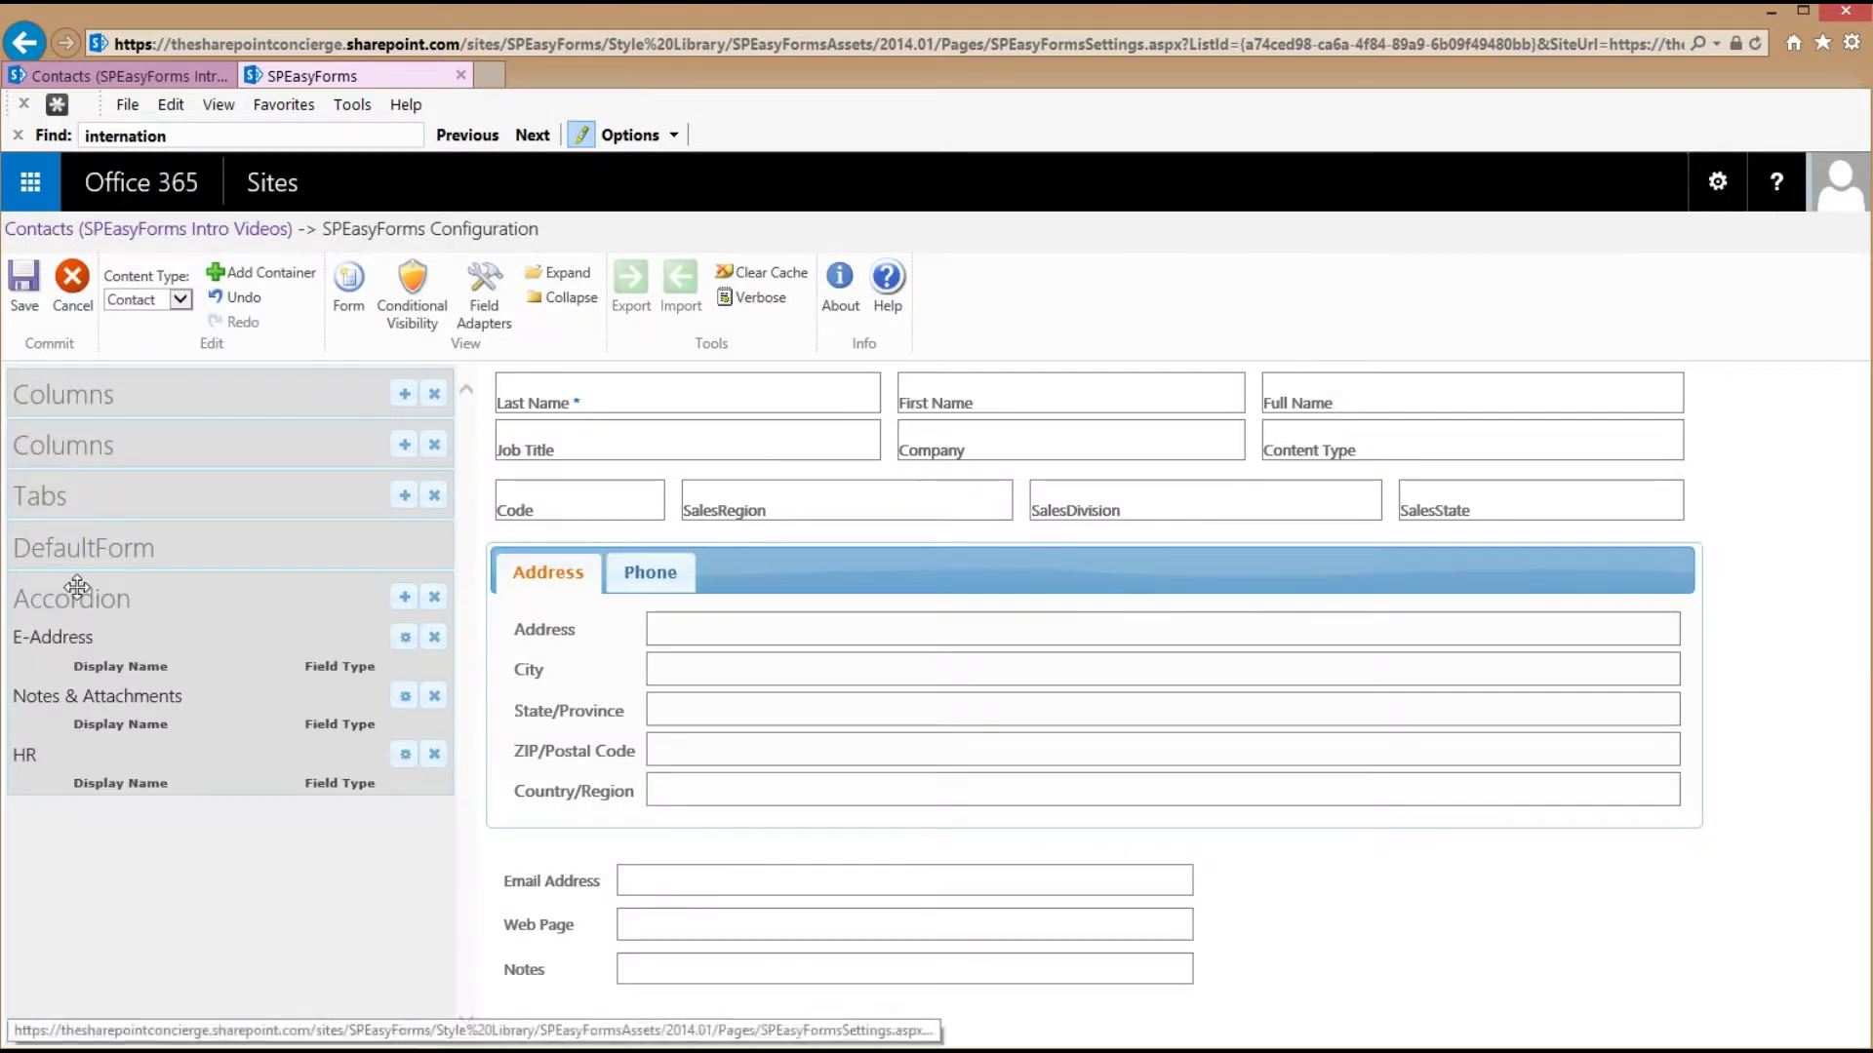
# Place the Accordion above DefaultForm, put Email Address, Web Page, Notes and Attachments into their sections, and save
pyautogui.moveTo(147, 582); pyautogui.dragTo(642, 652)
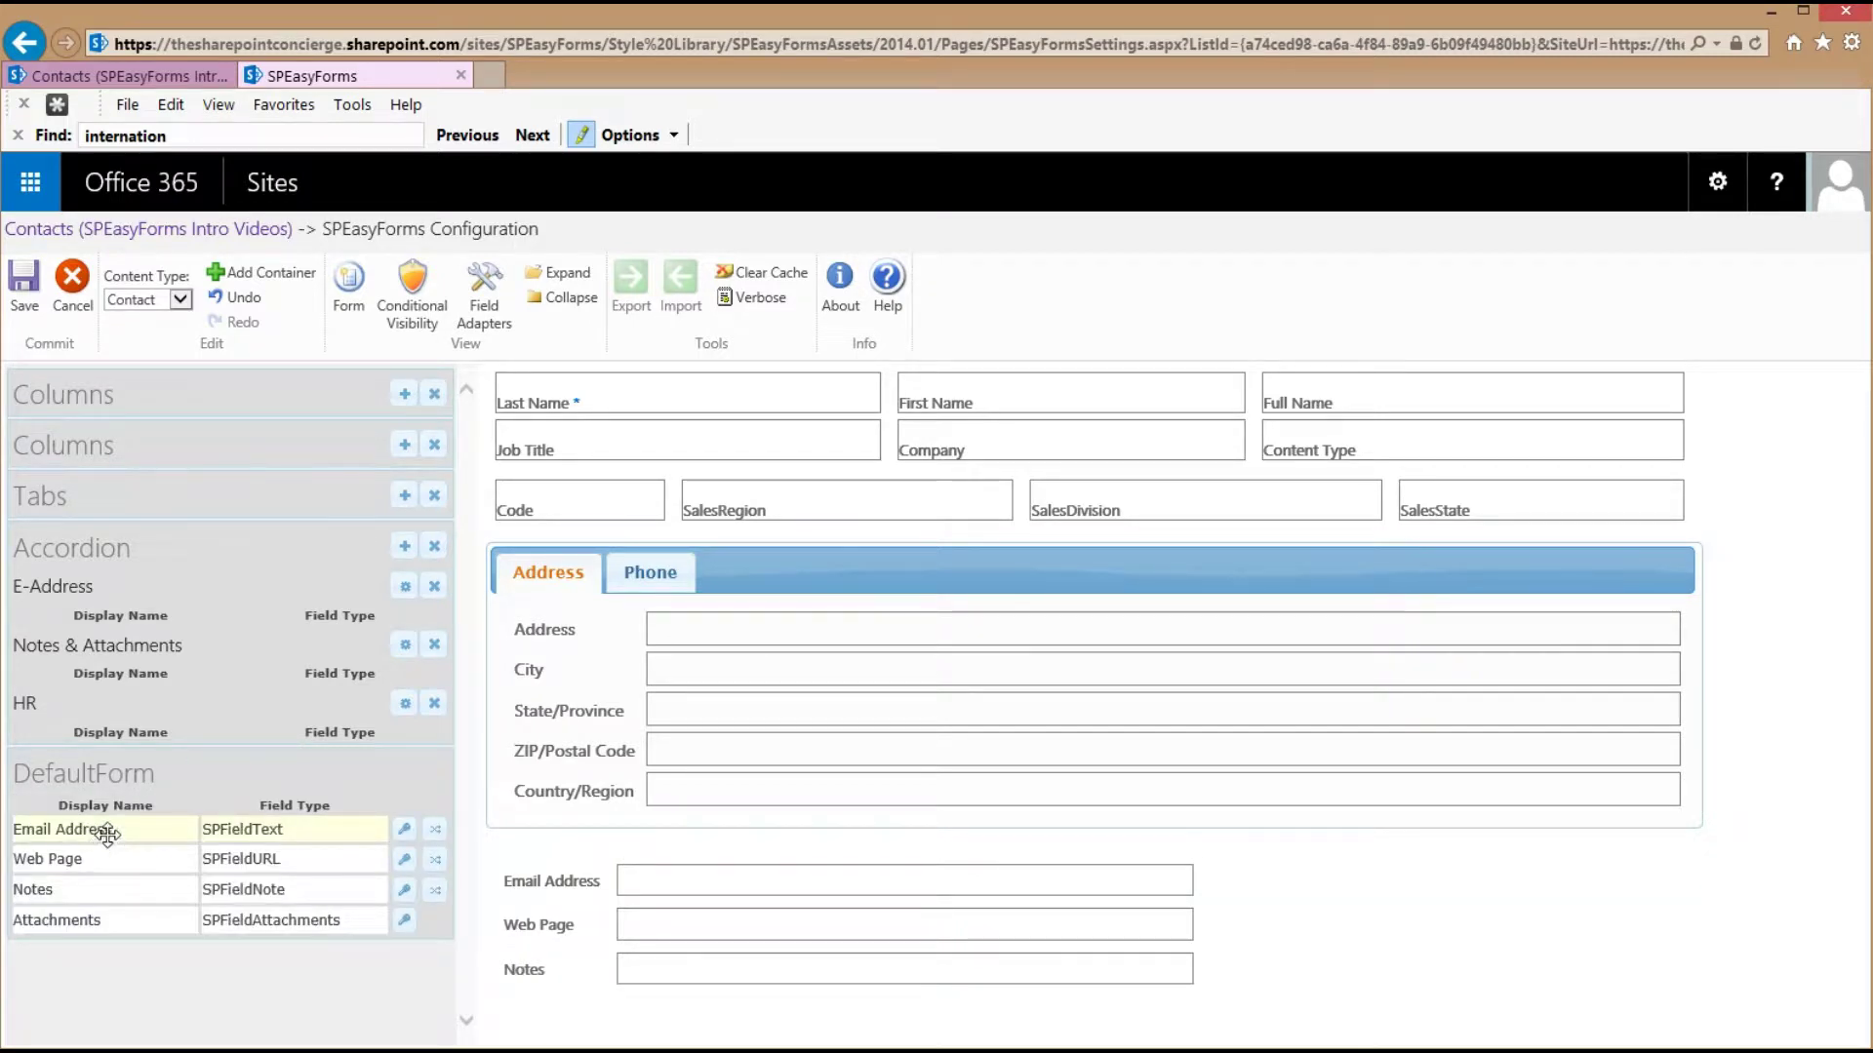
pyautogui.moveTo(108, 829); pyautogui.dragTo(113, 651)
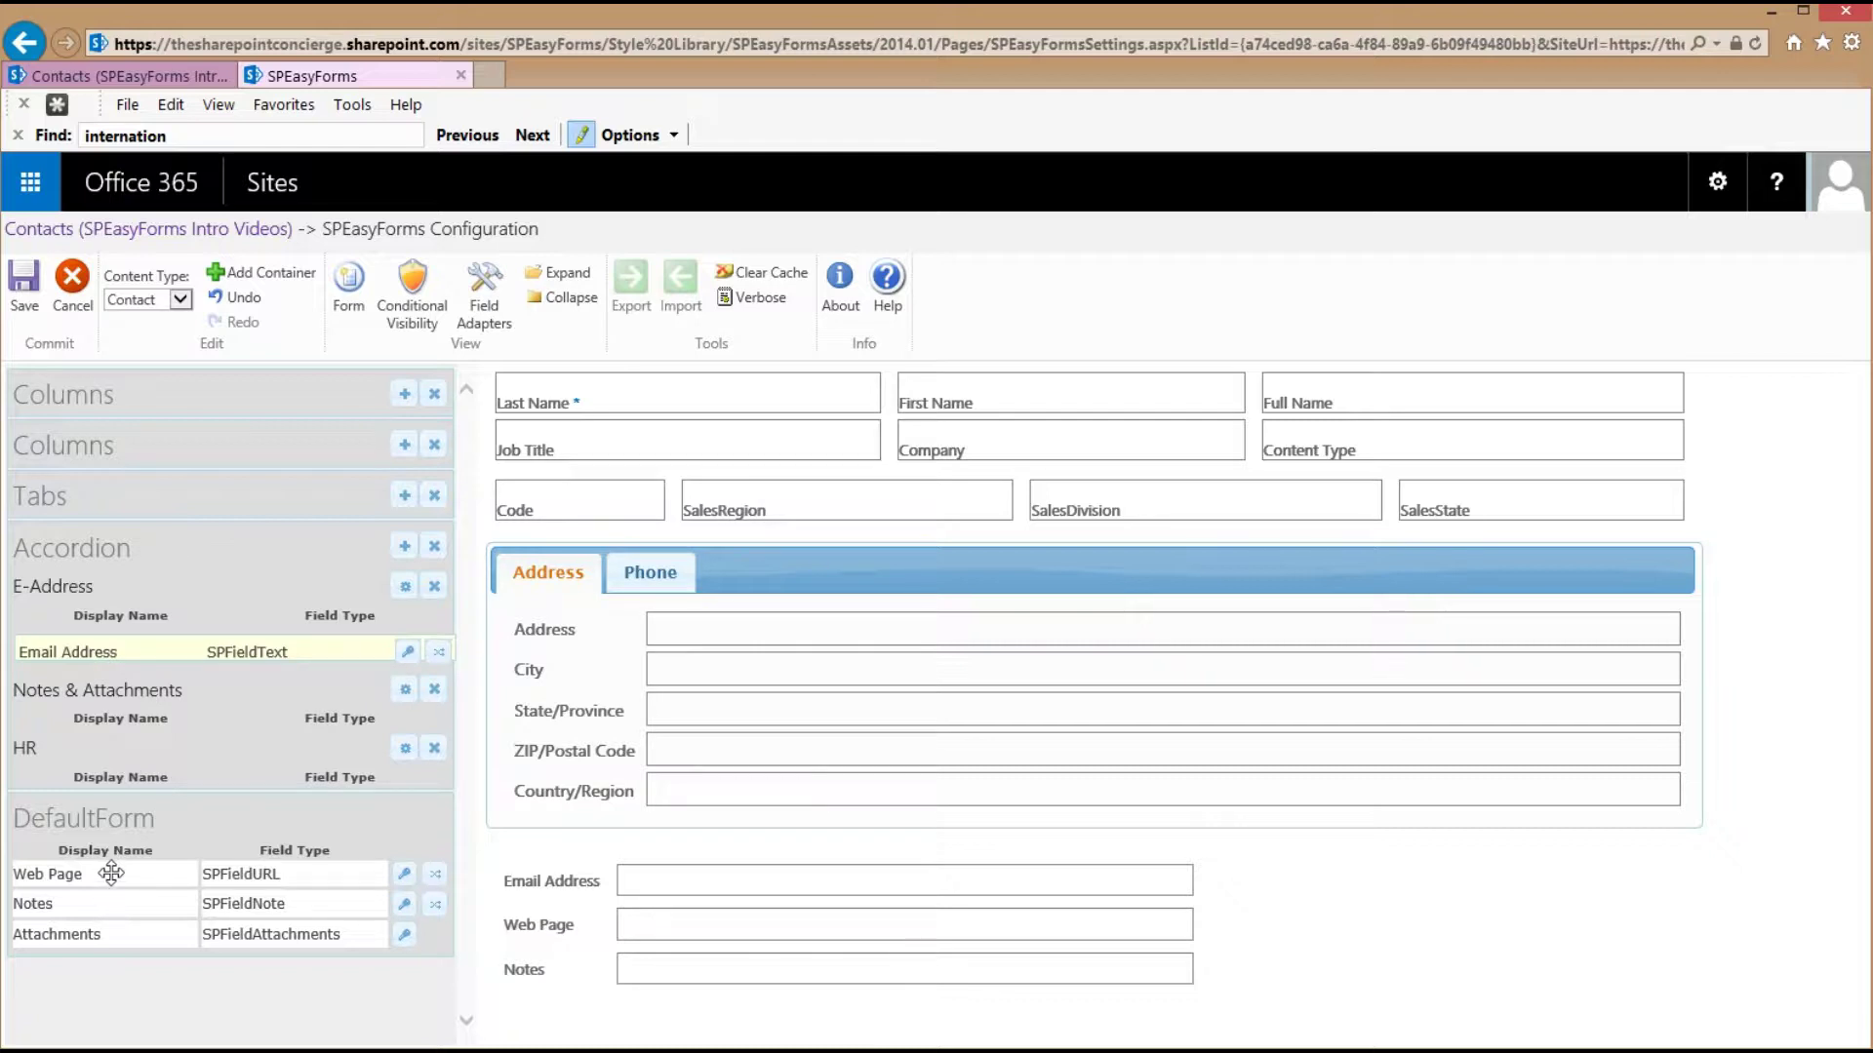
pyautogui.moveTo(112, 867); pyautogui.dragTo(121, 682)
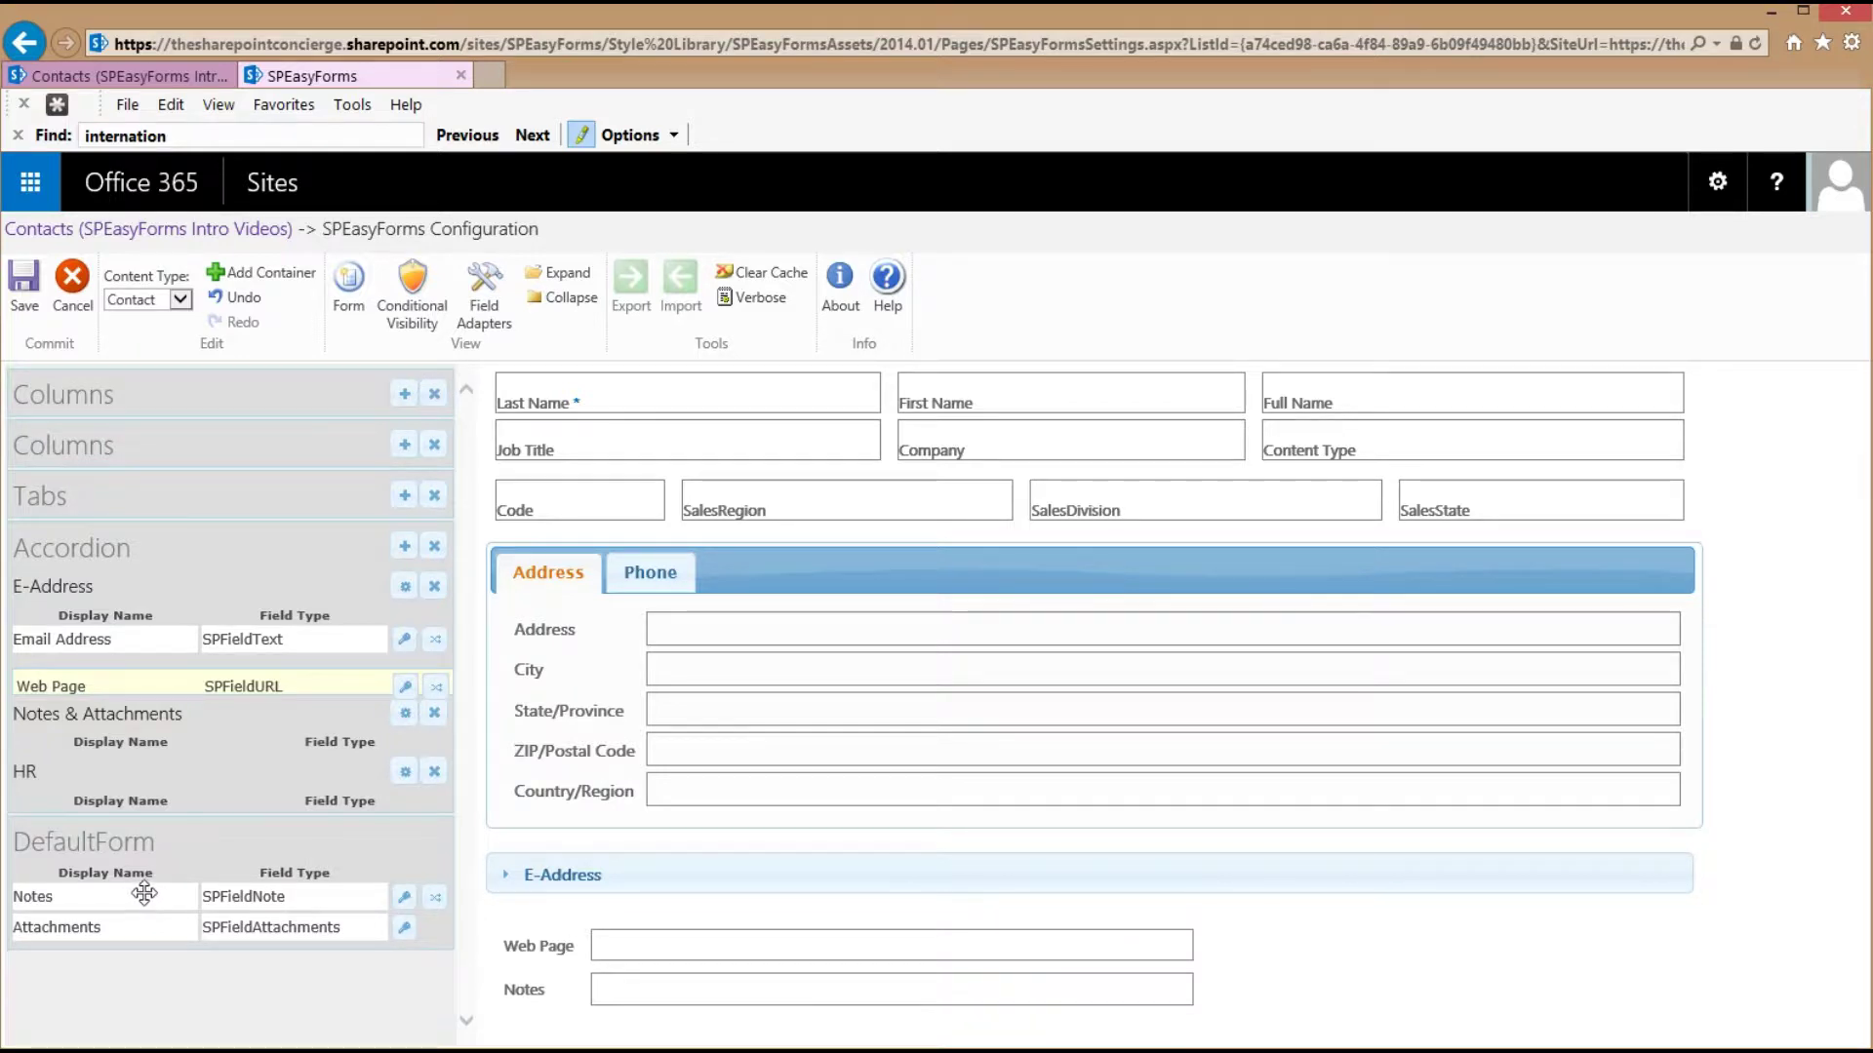
pyautogui.moveTo(147, 887); pyautogui.dragTo(161, 795)
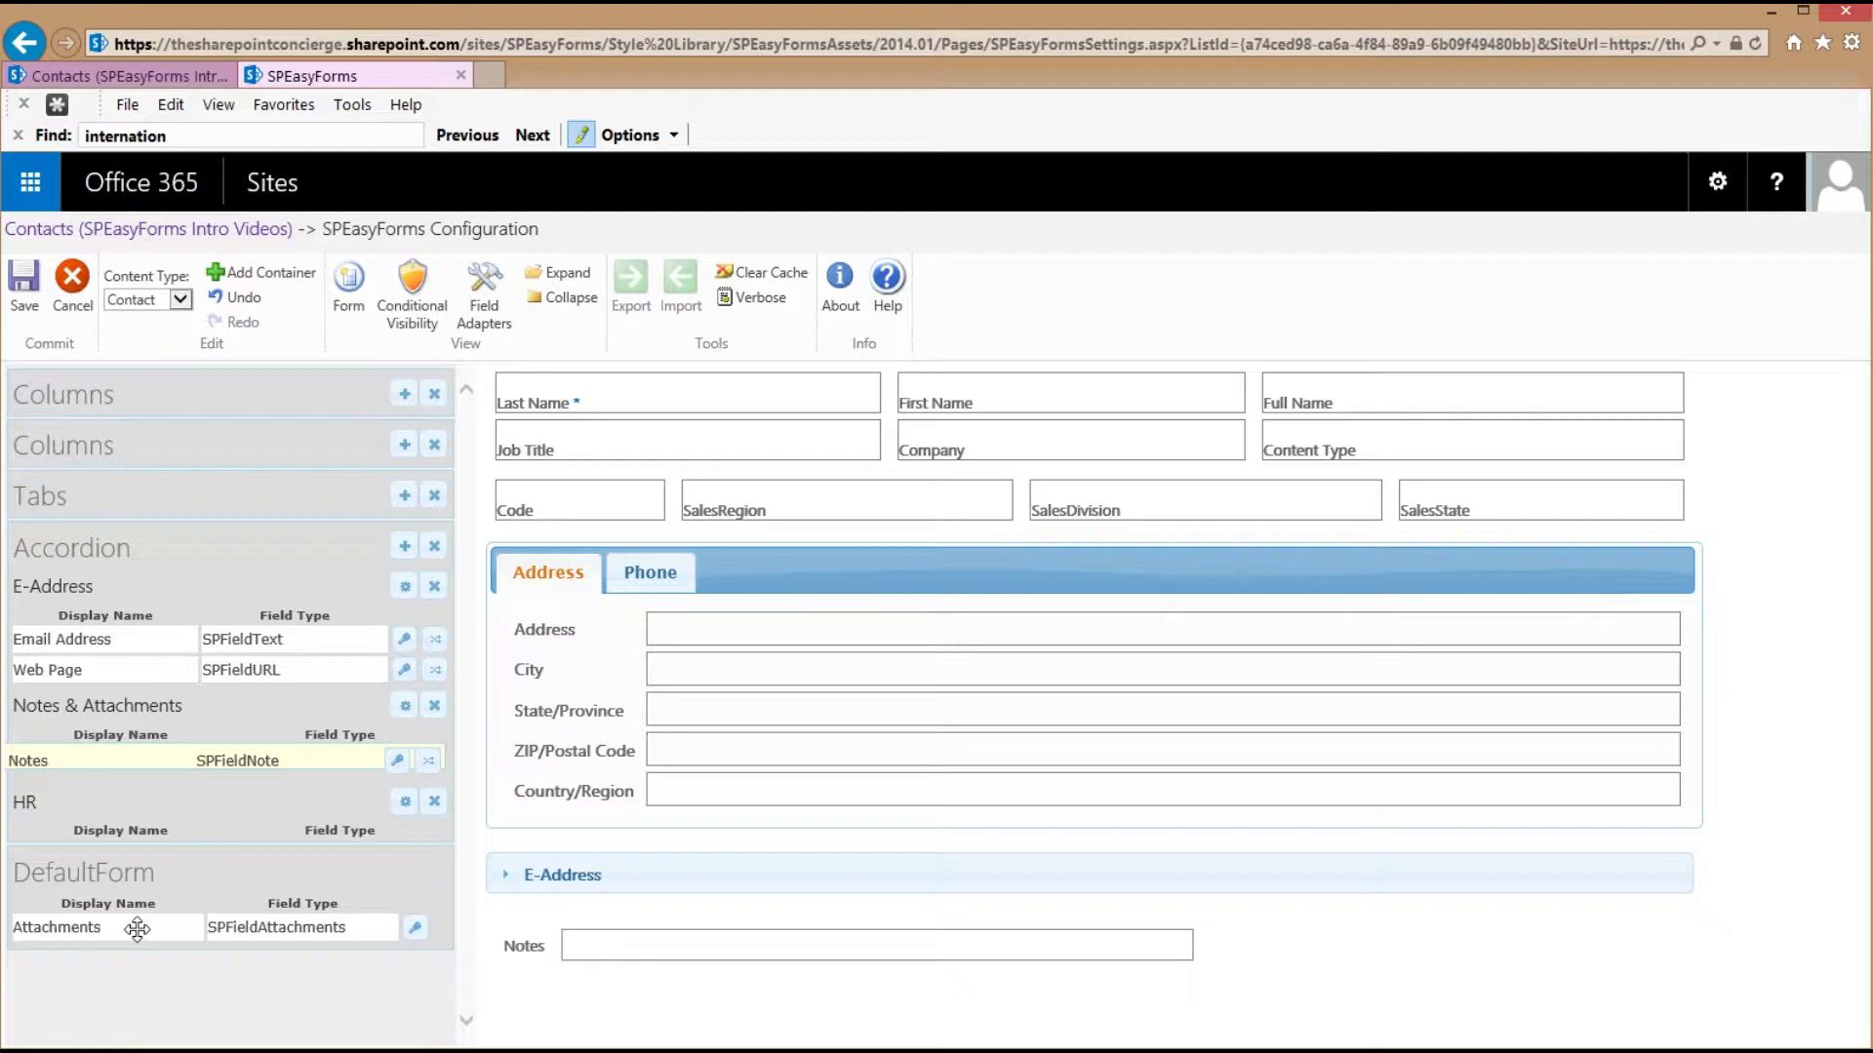
pyautogui.moveTo(137, 922); pyautogui.dragTo(141, 802)
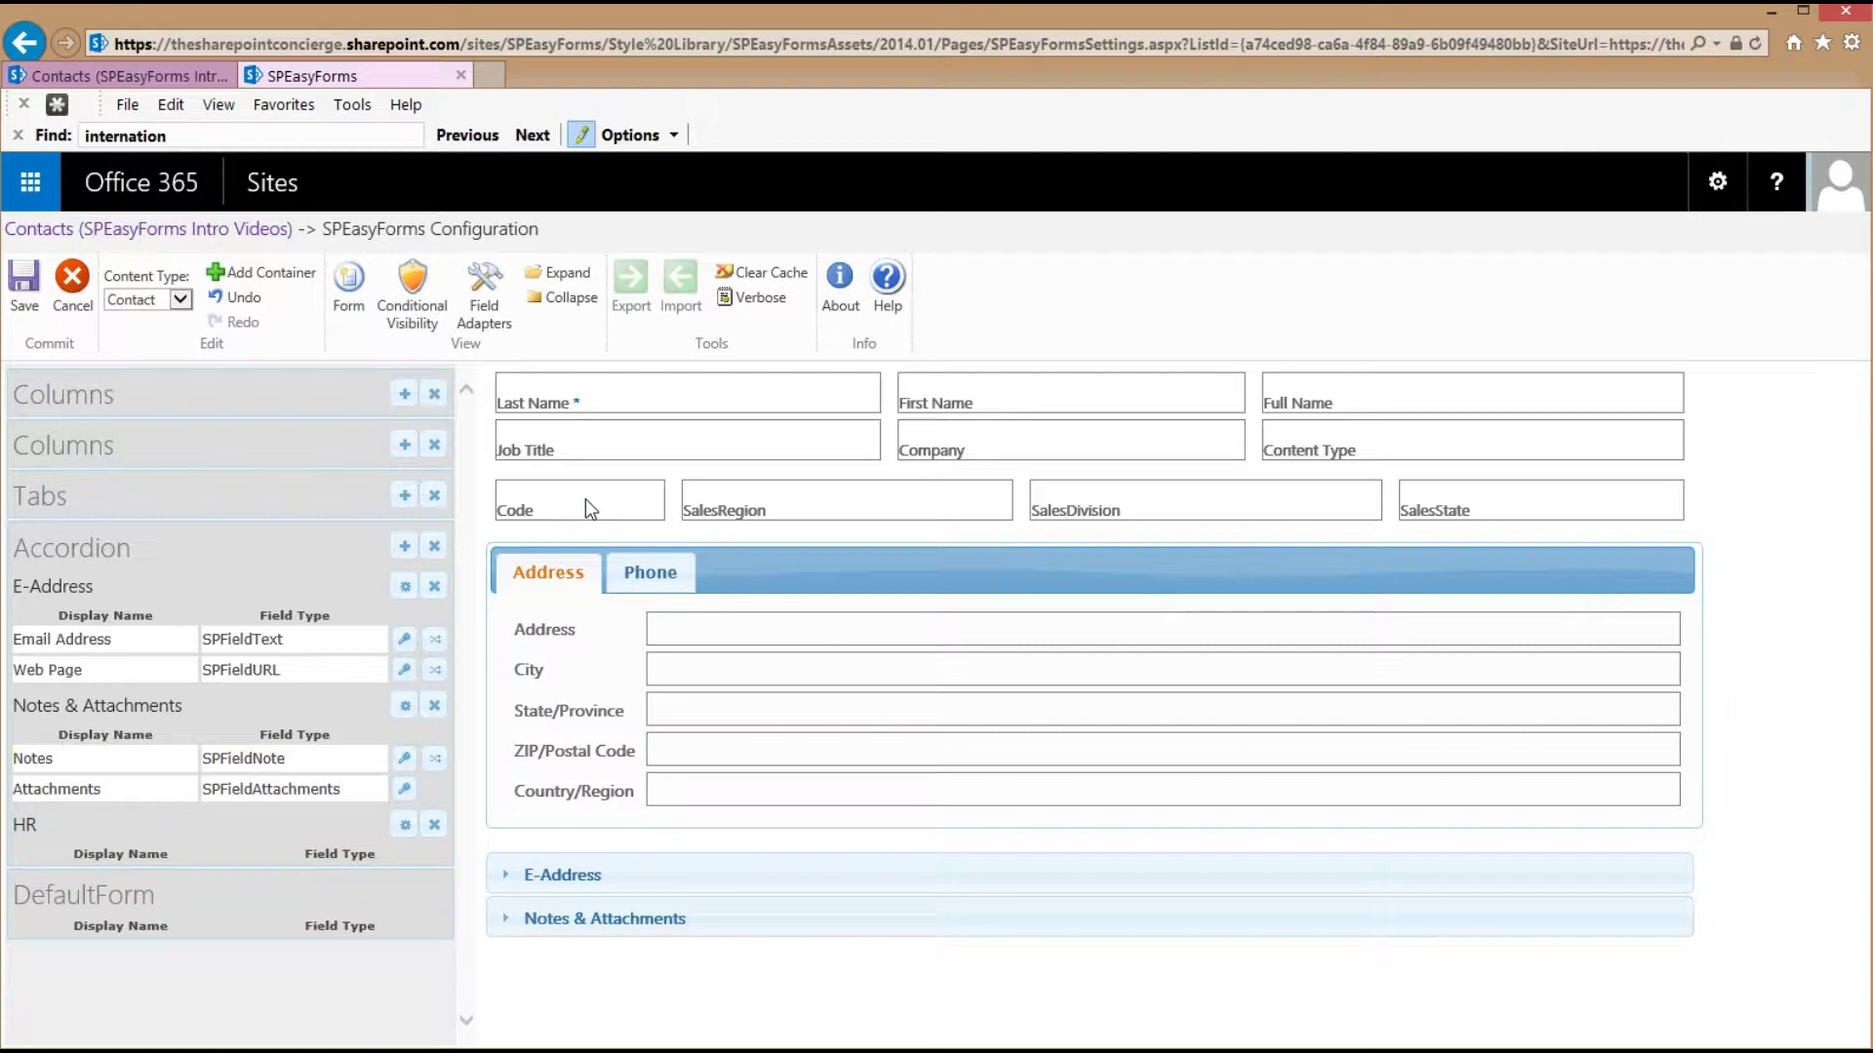
pyautogui.click(29, 283)
# Test the new contact form by toggling the E-Address section and viewing the Phone tab
pyautogui.click(152, 76)
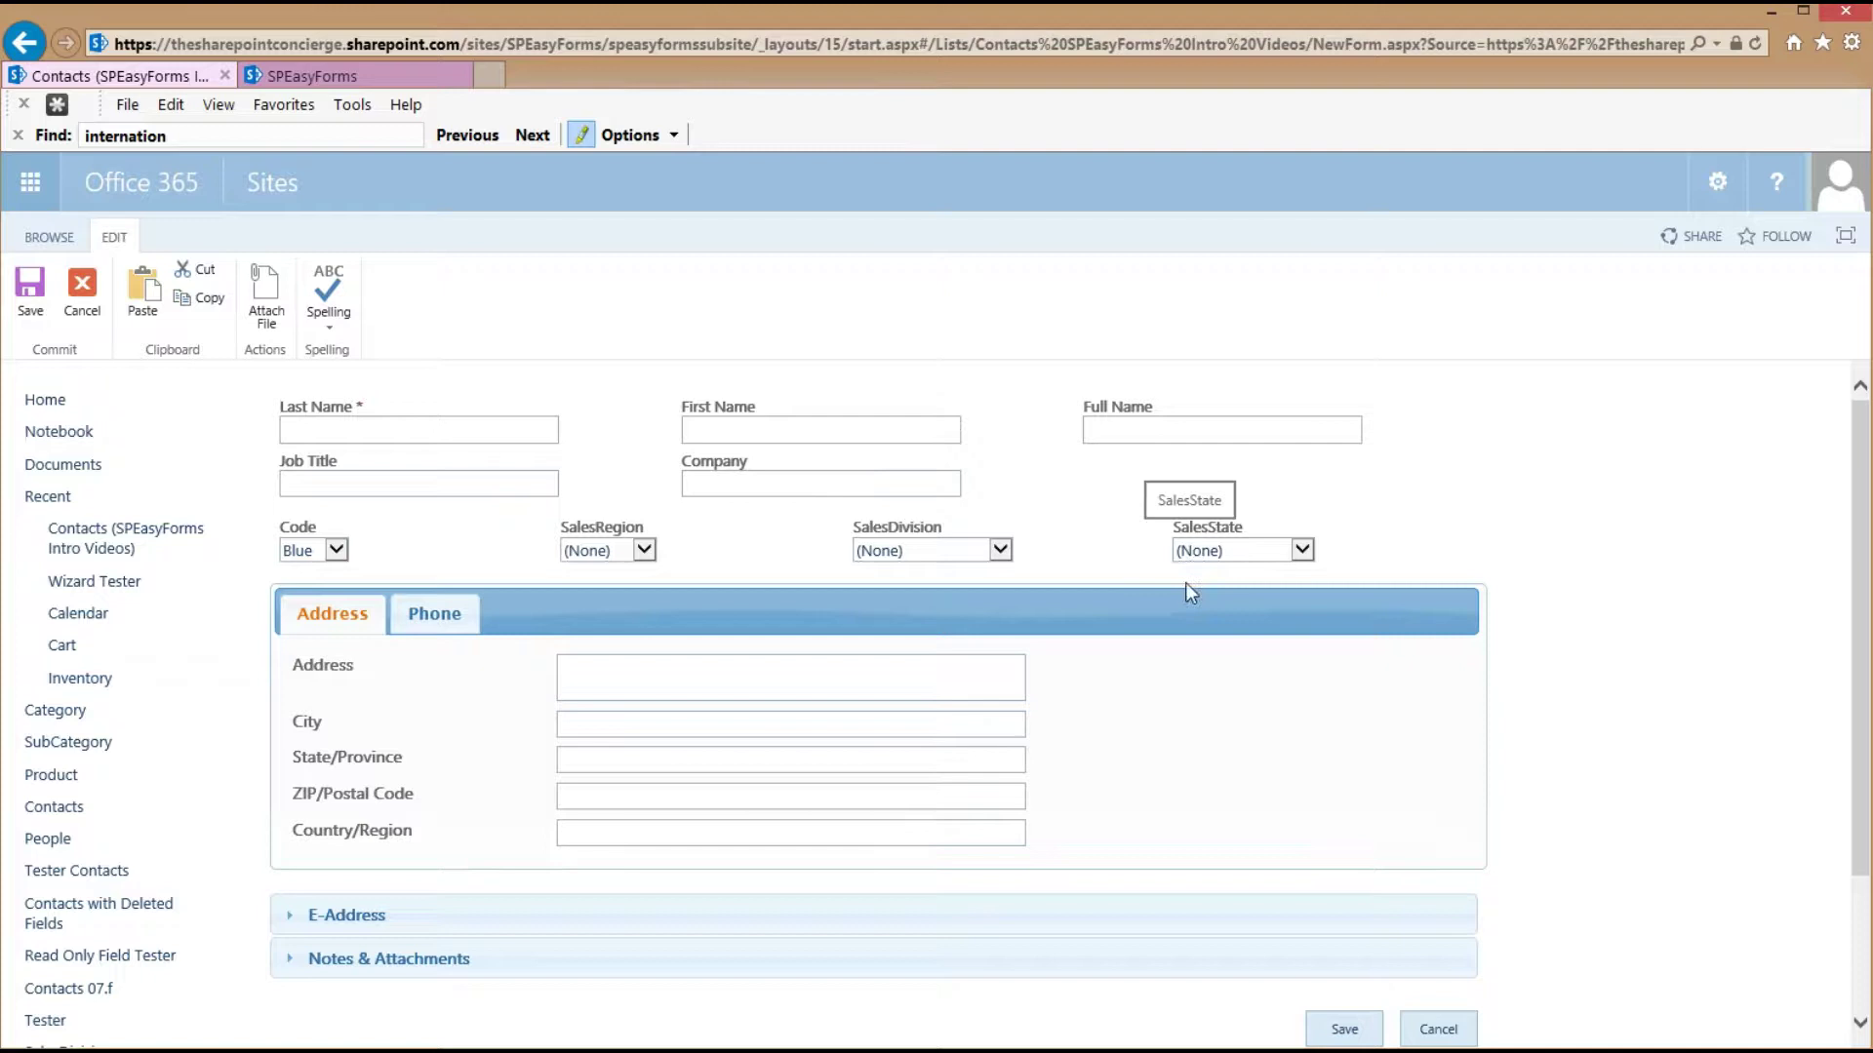
pyautogui.click(783, 919)
pyautogui.click(781, 913)
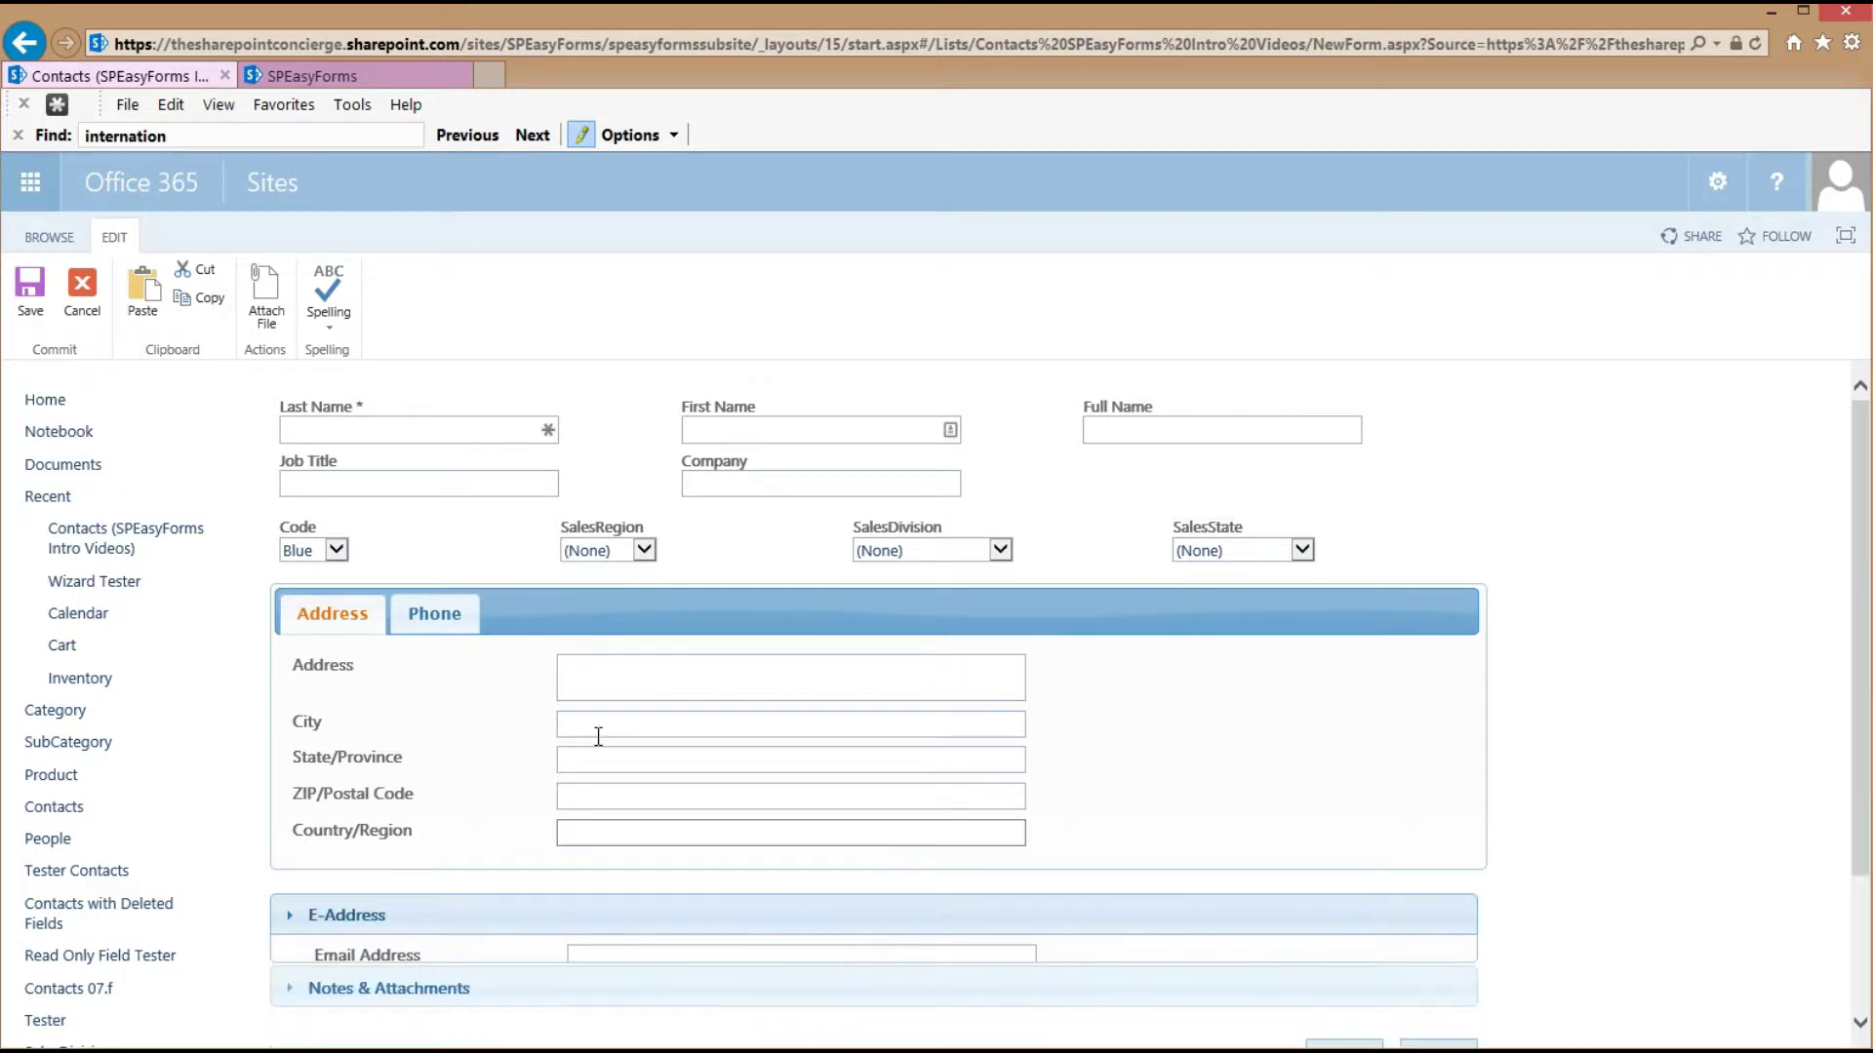
pyautogui.click(455, 610)
pyautogui.hotkey('ctrl', 'Tab')
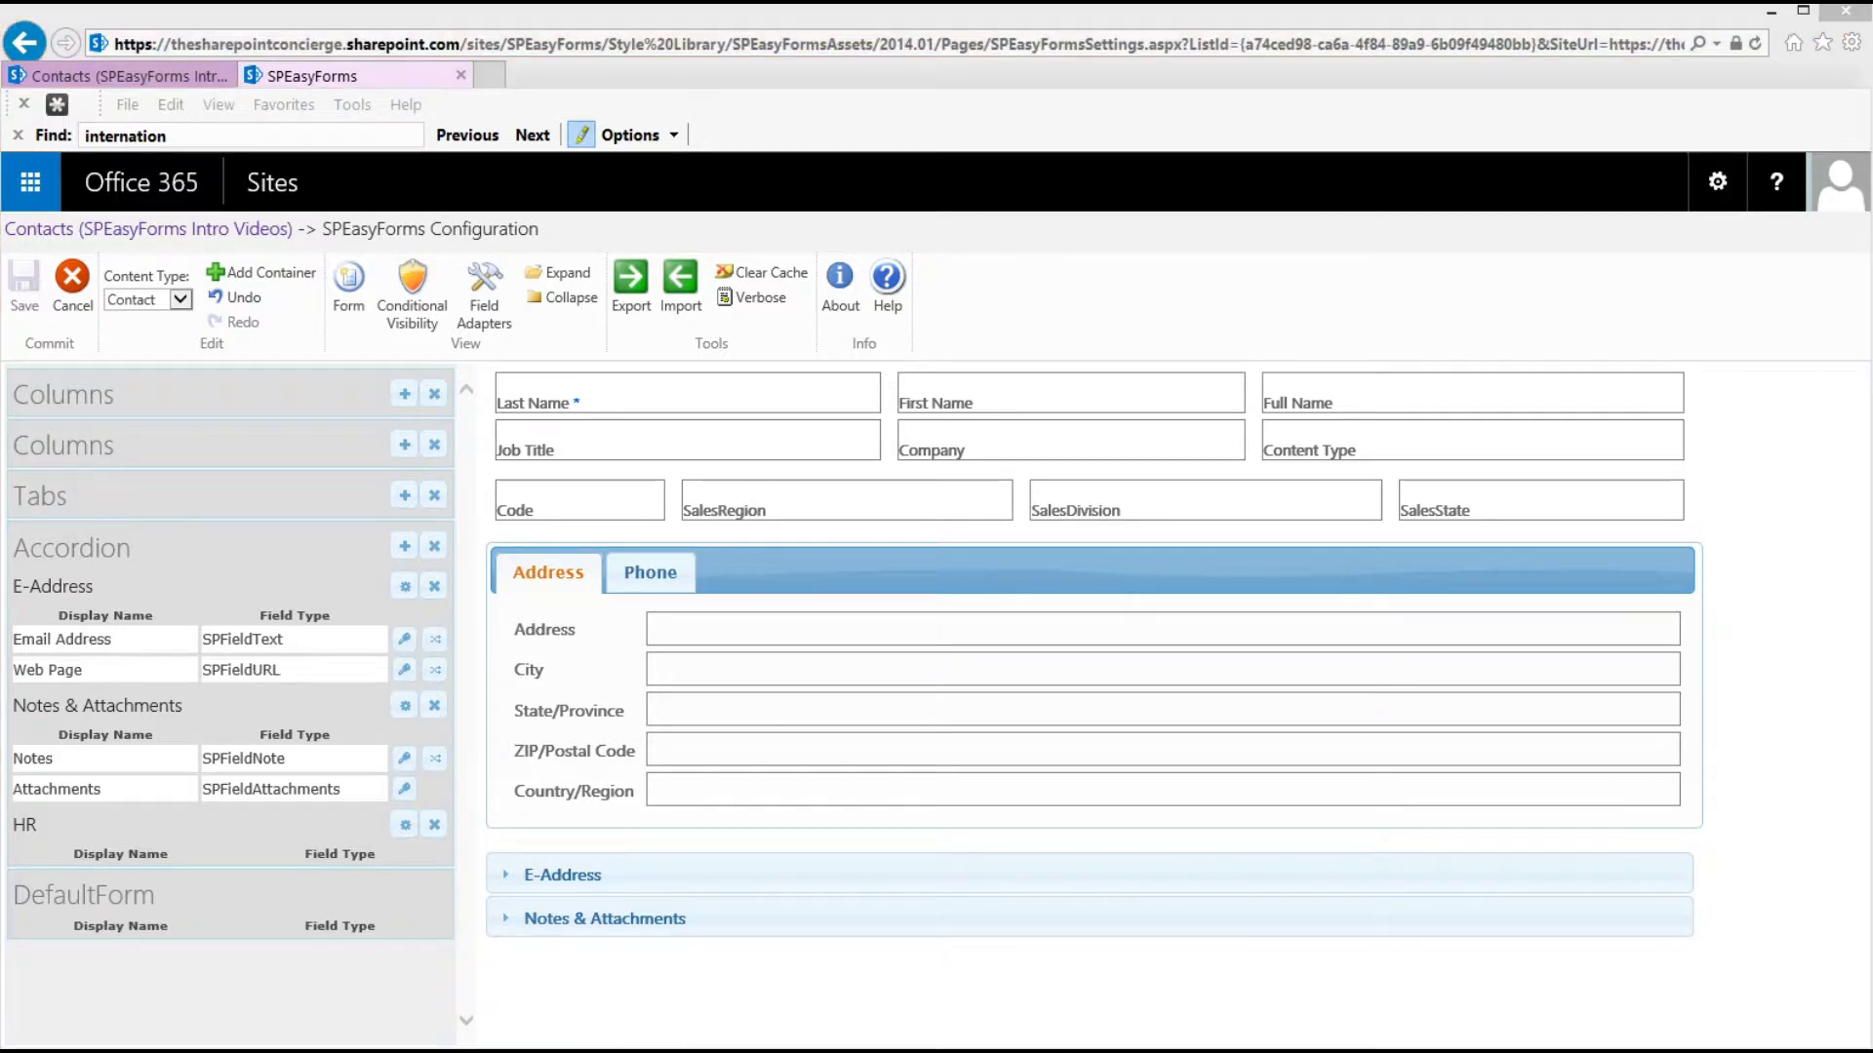
pyautogui.click(121, 76)
# Open a new Employee item in the Contacts list and scroll through its fields
pyautogui.click(50, 239)
pyautogui.click(353, 335)
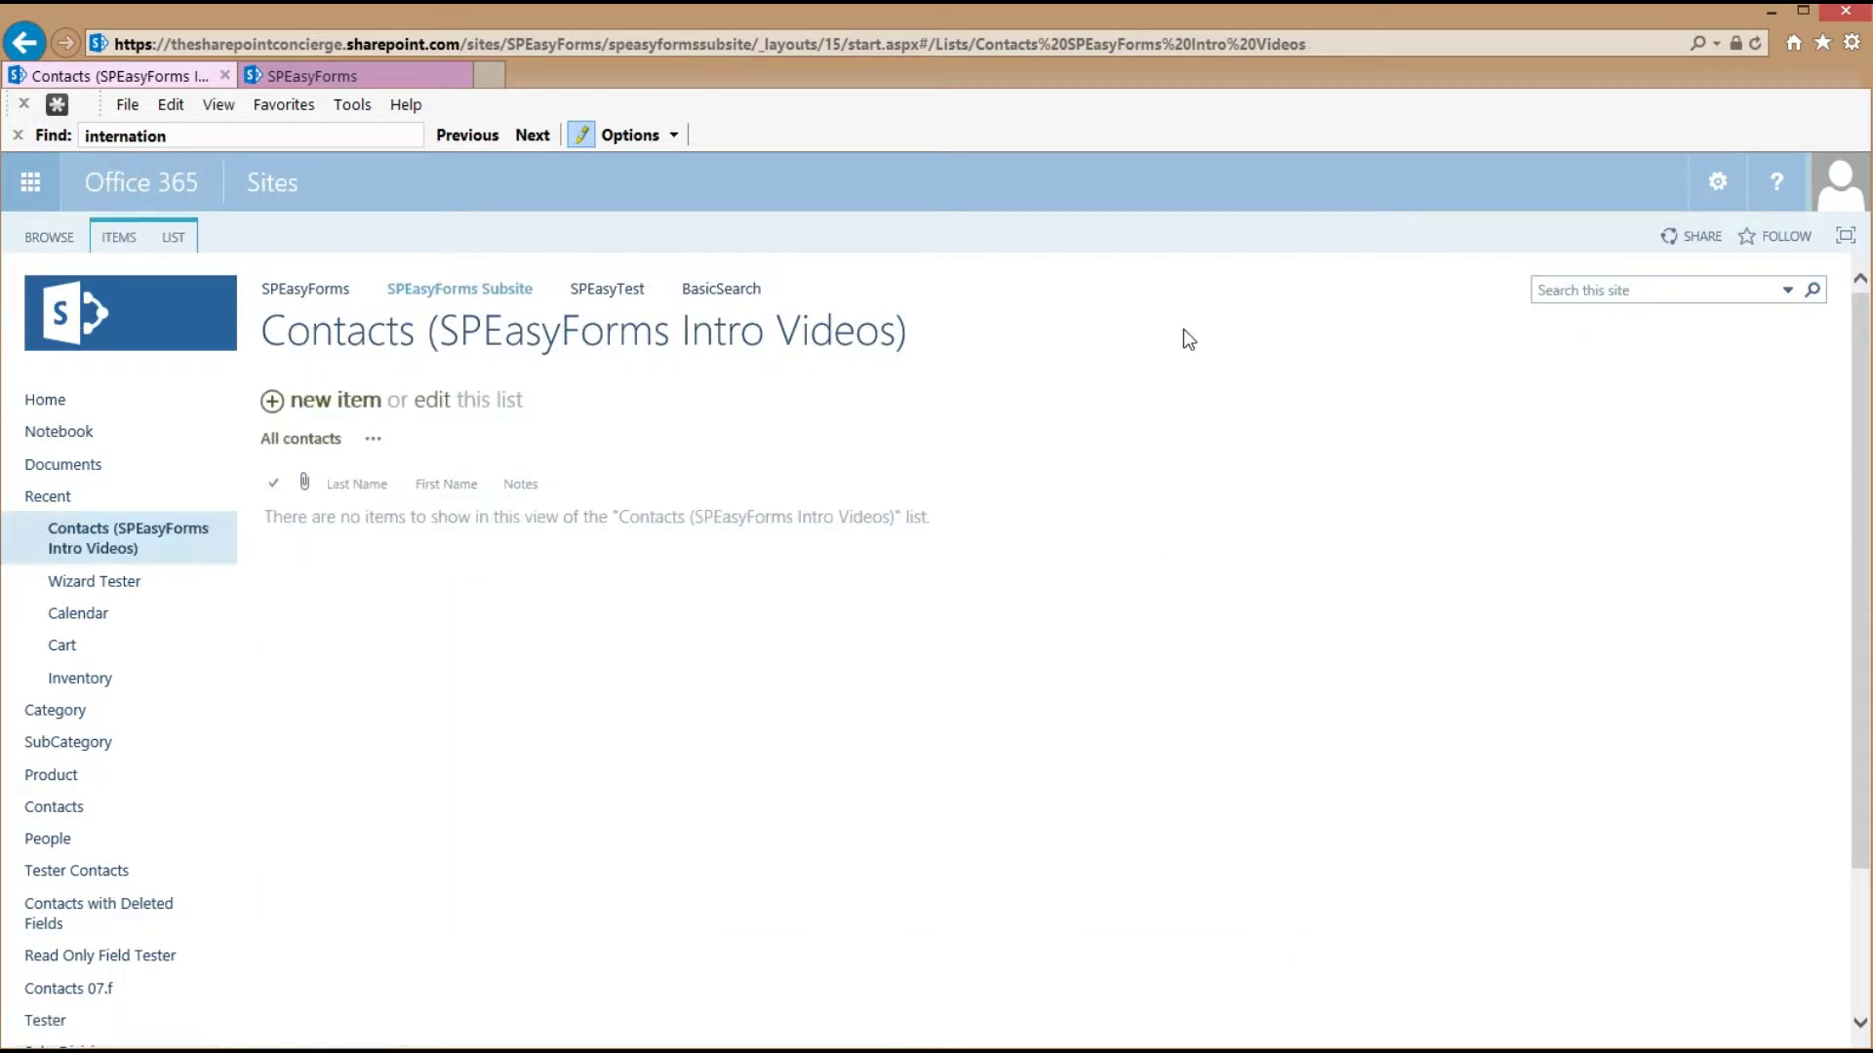
pyautogui.click(118, 237)
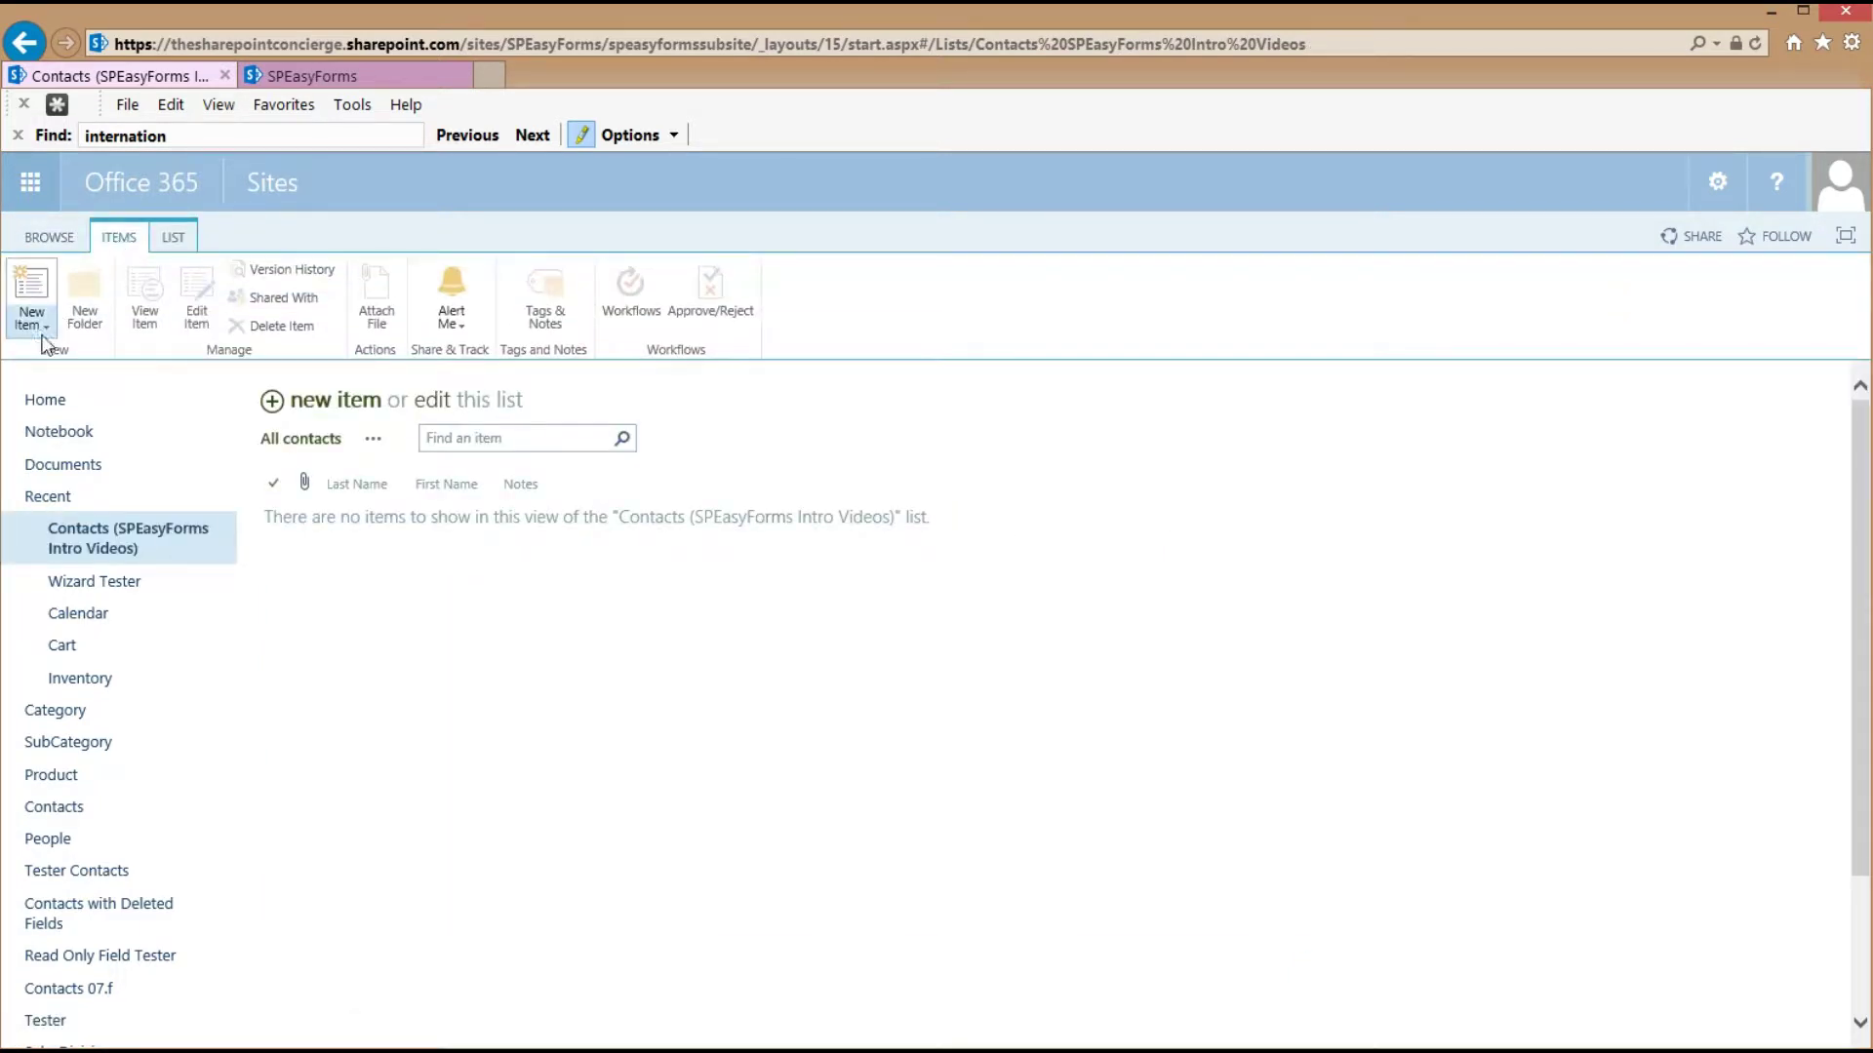
pyautogui.click(44, 328)
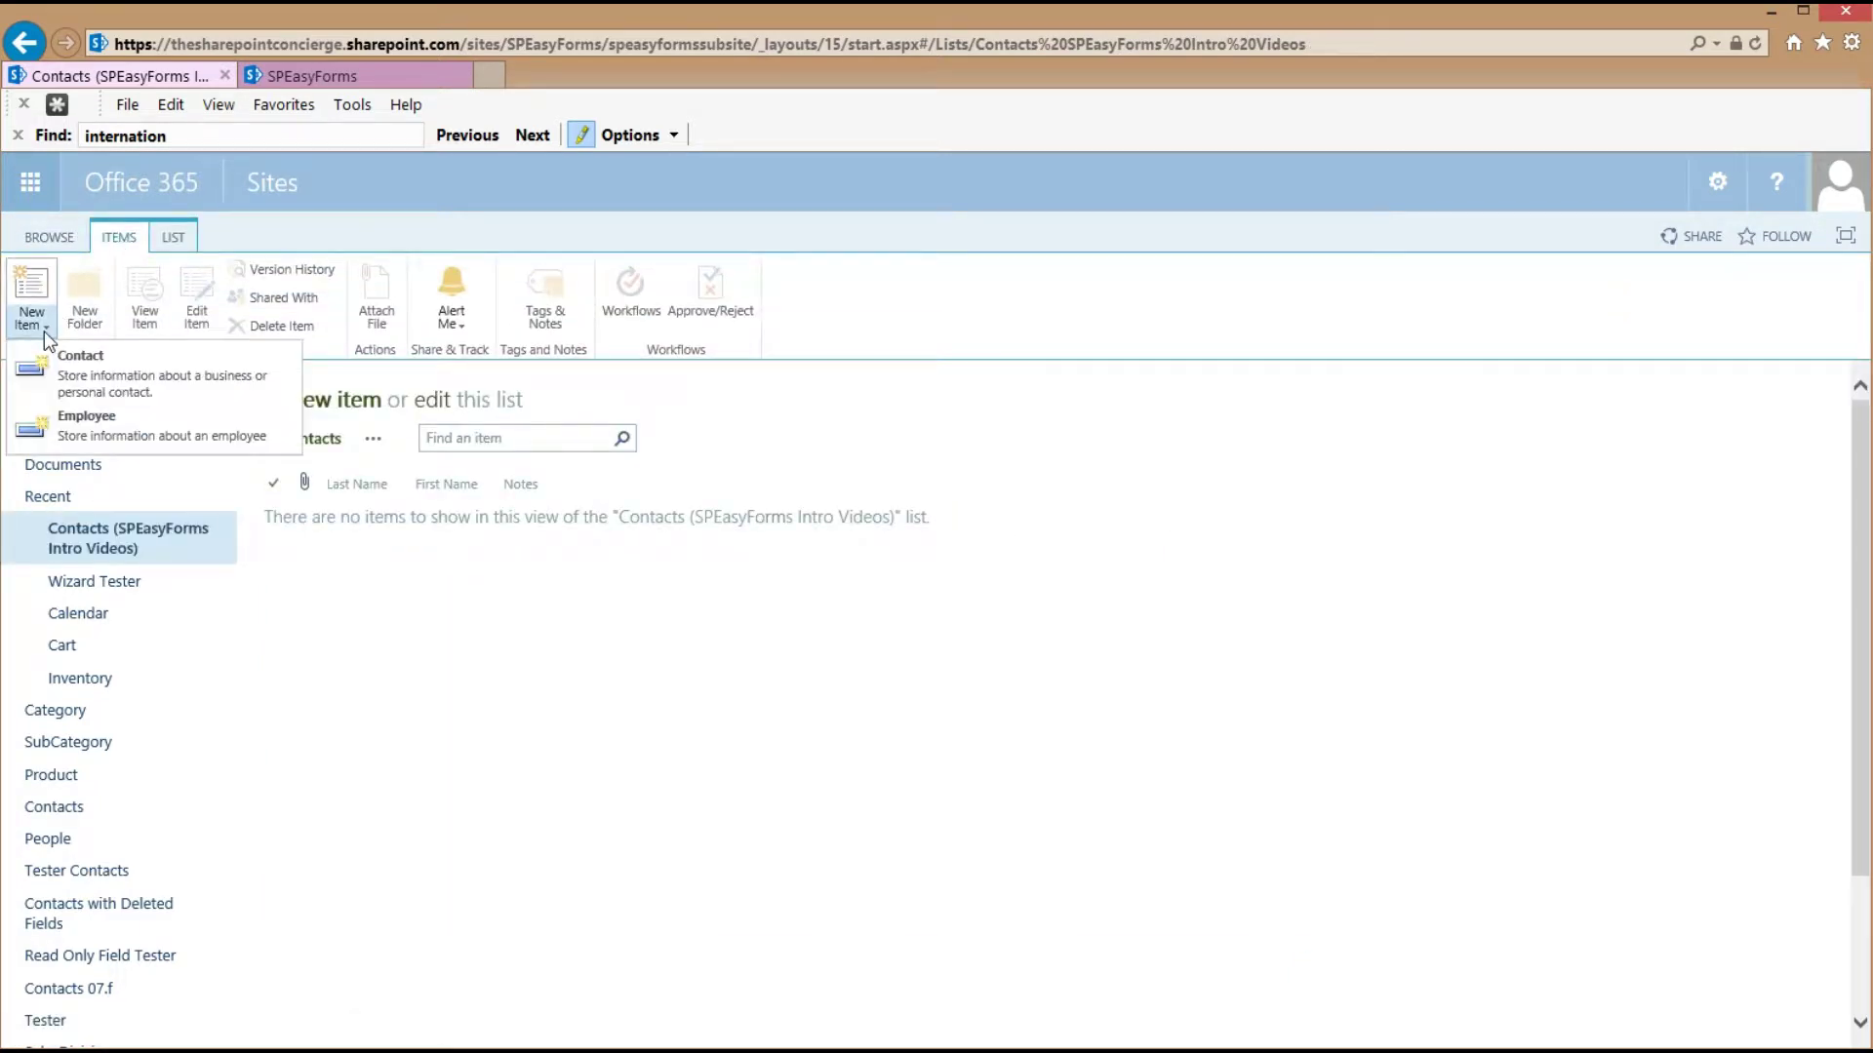
pyautogui.click(104, 424)
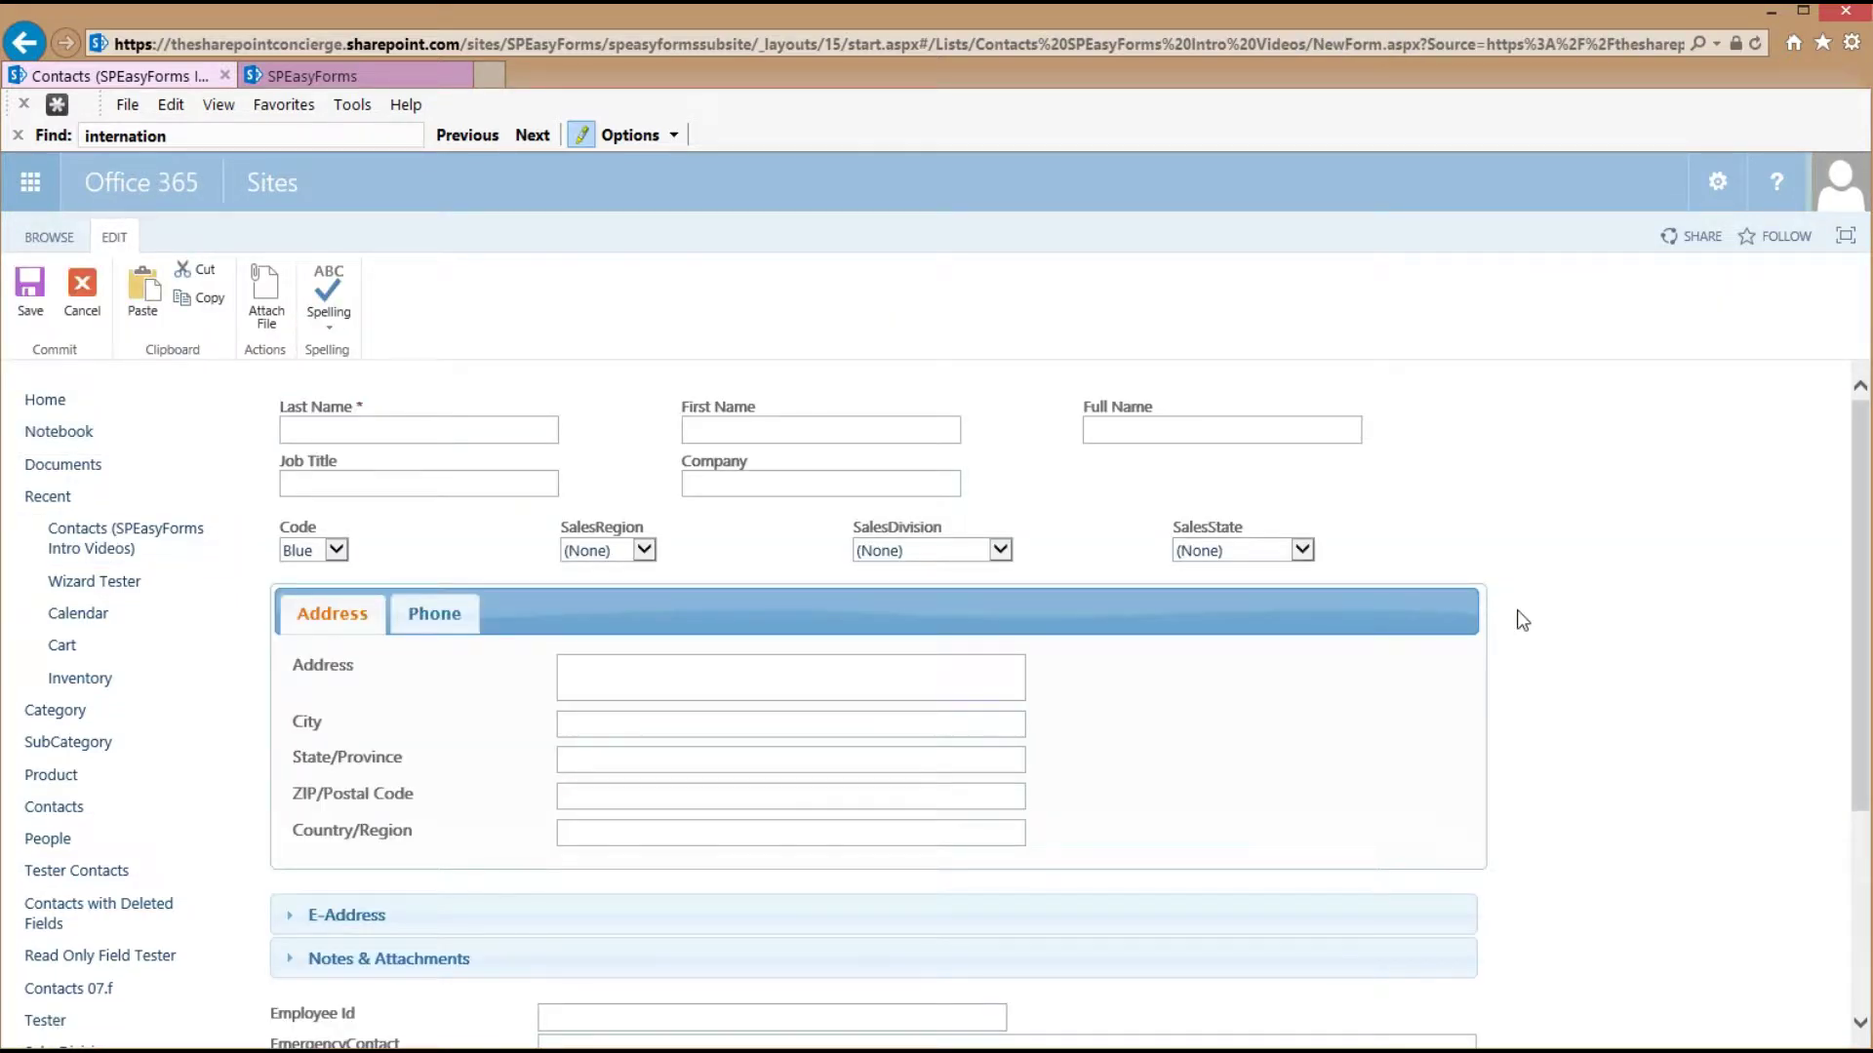
pyautogui.scroll(-3, 1522, 620)
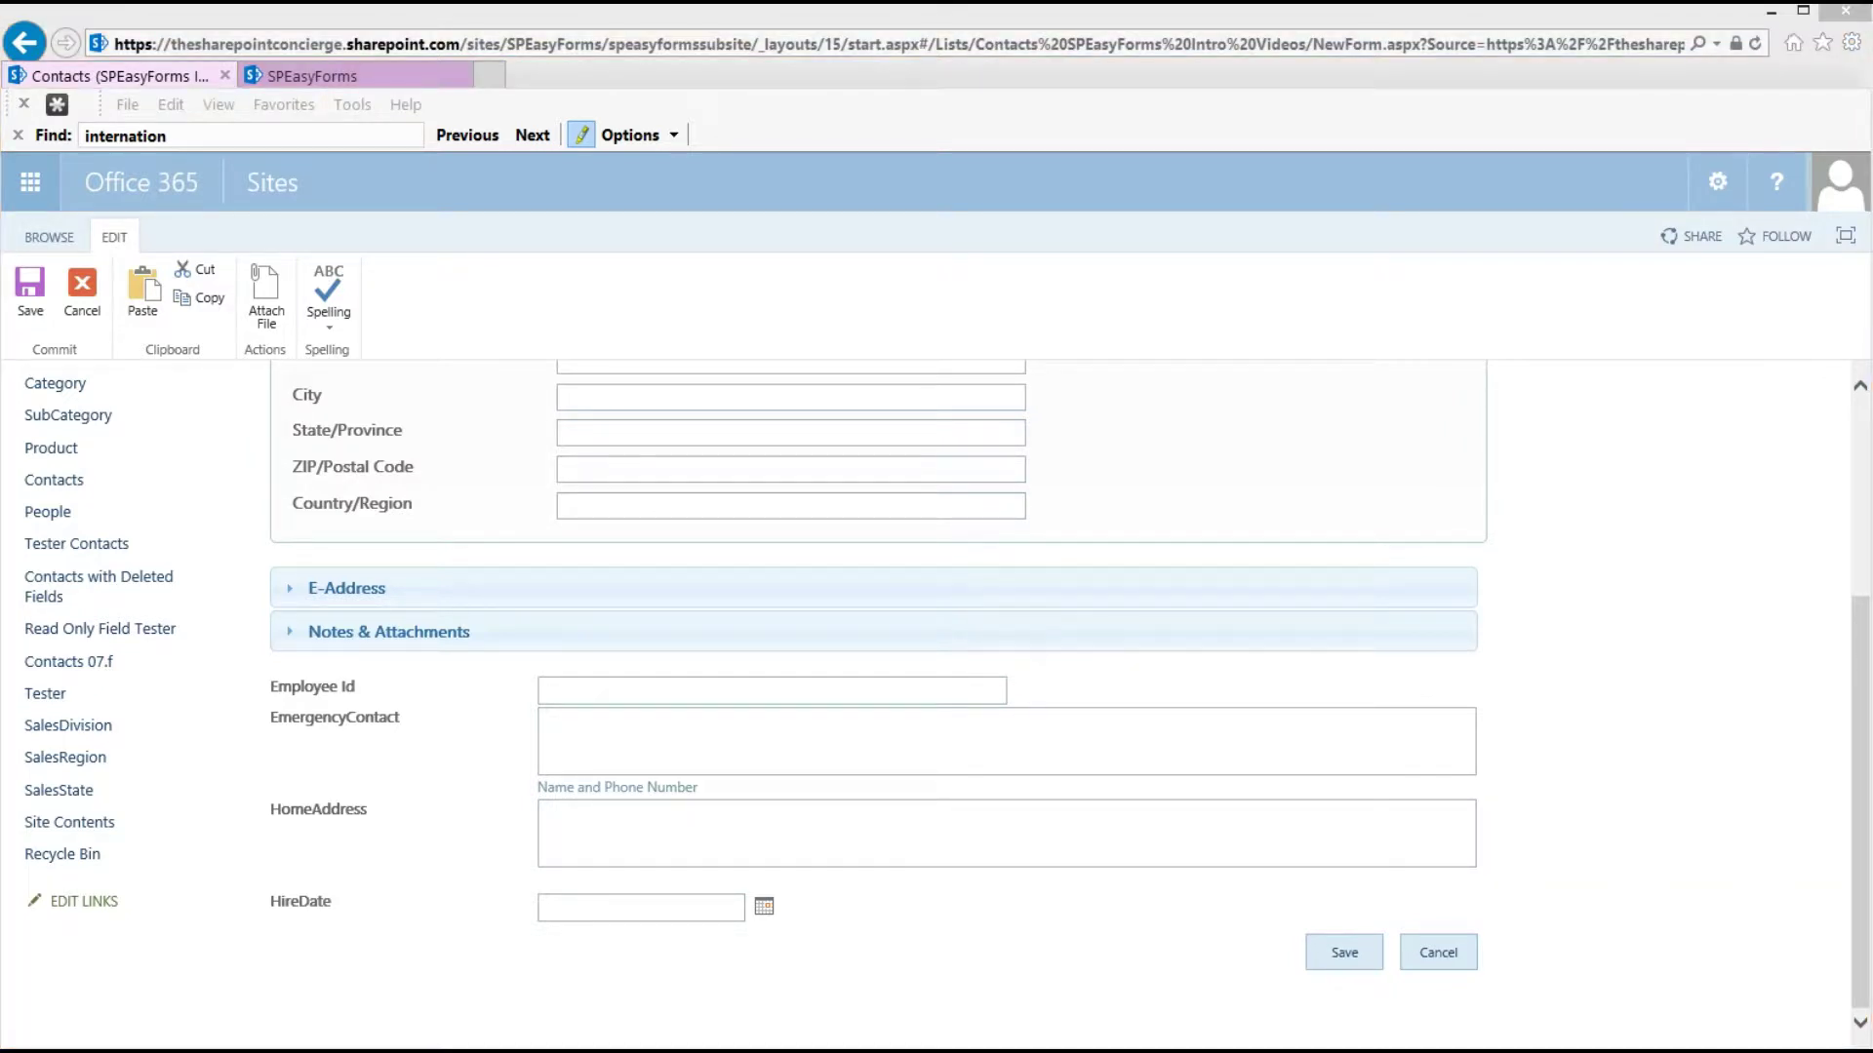
pyautogui.click(303, 75)
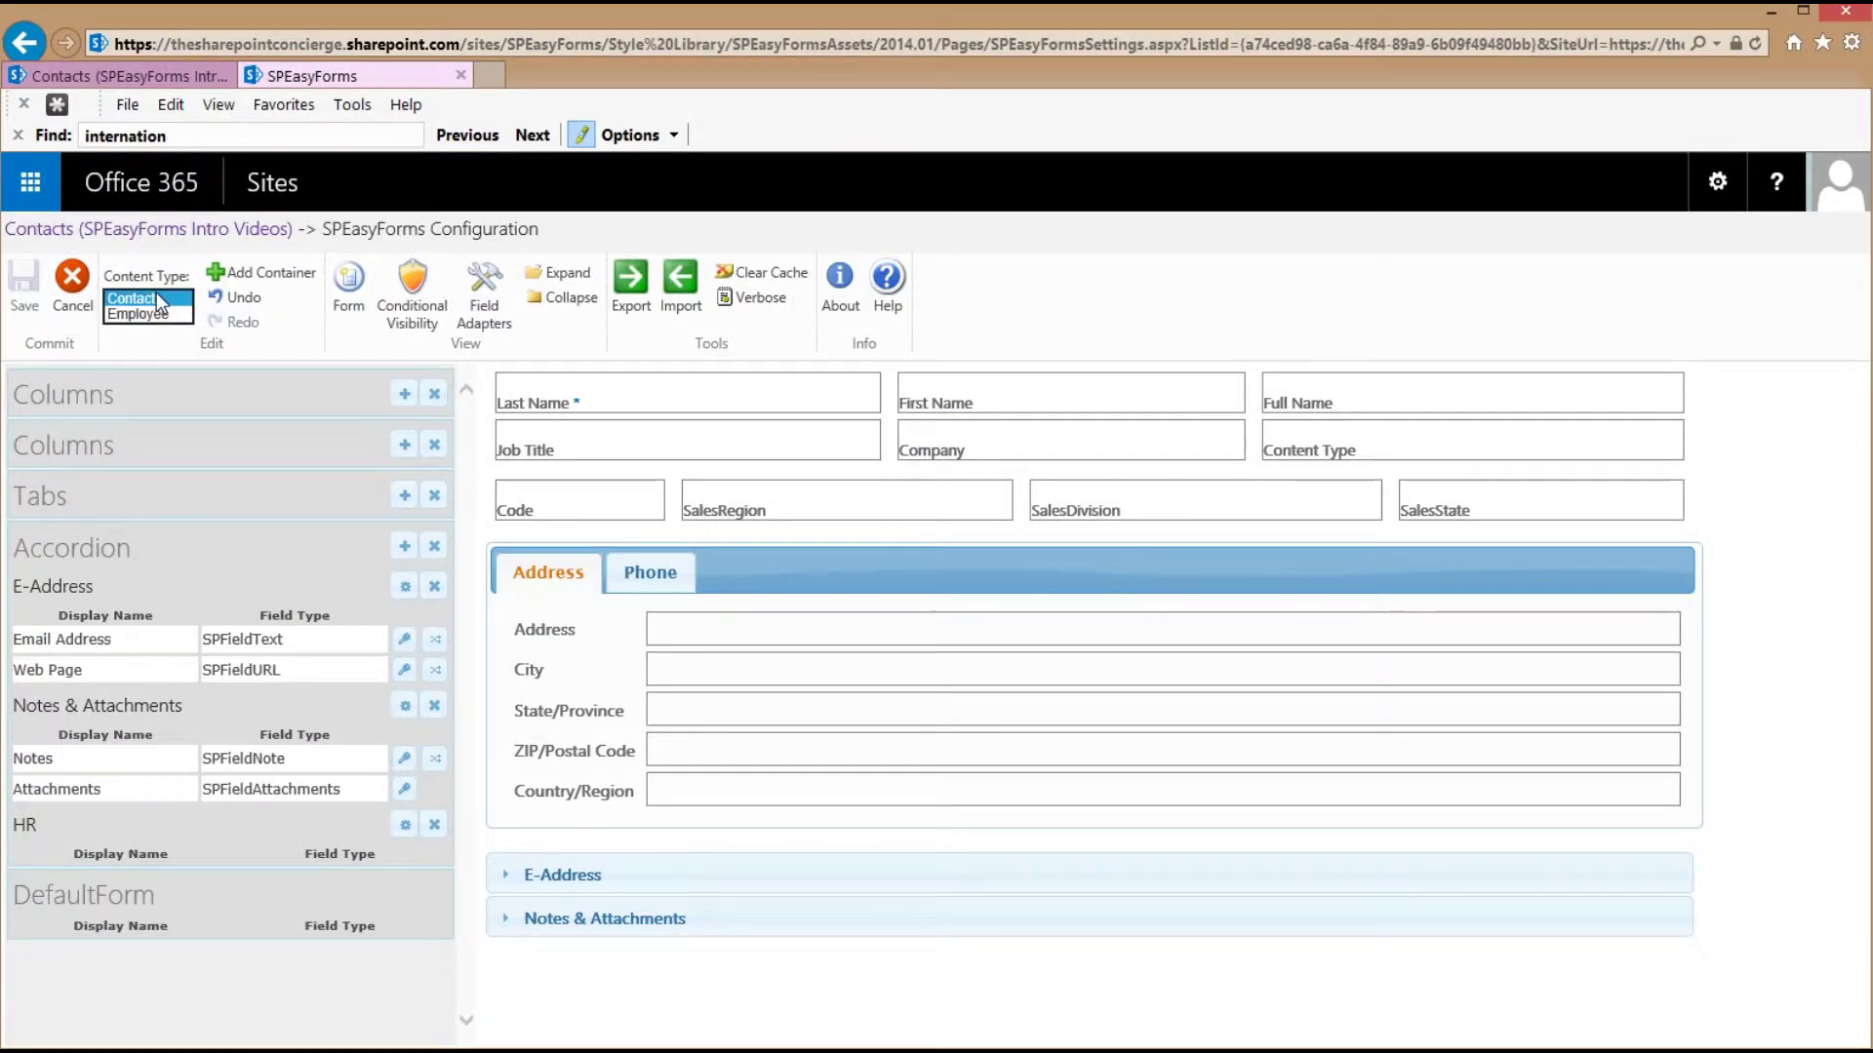
# Switch to the Employee content type and move EmergencyContact and HomeAddress into the HR accordion section
pyautogui.press('Escape')
pyautogui.press('Down')
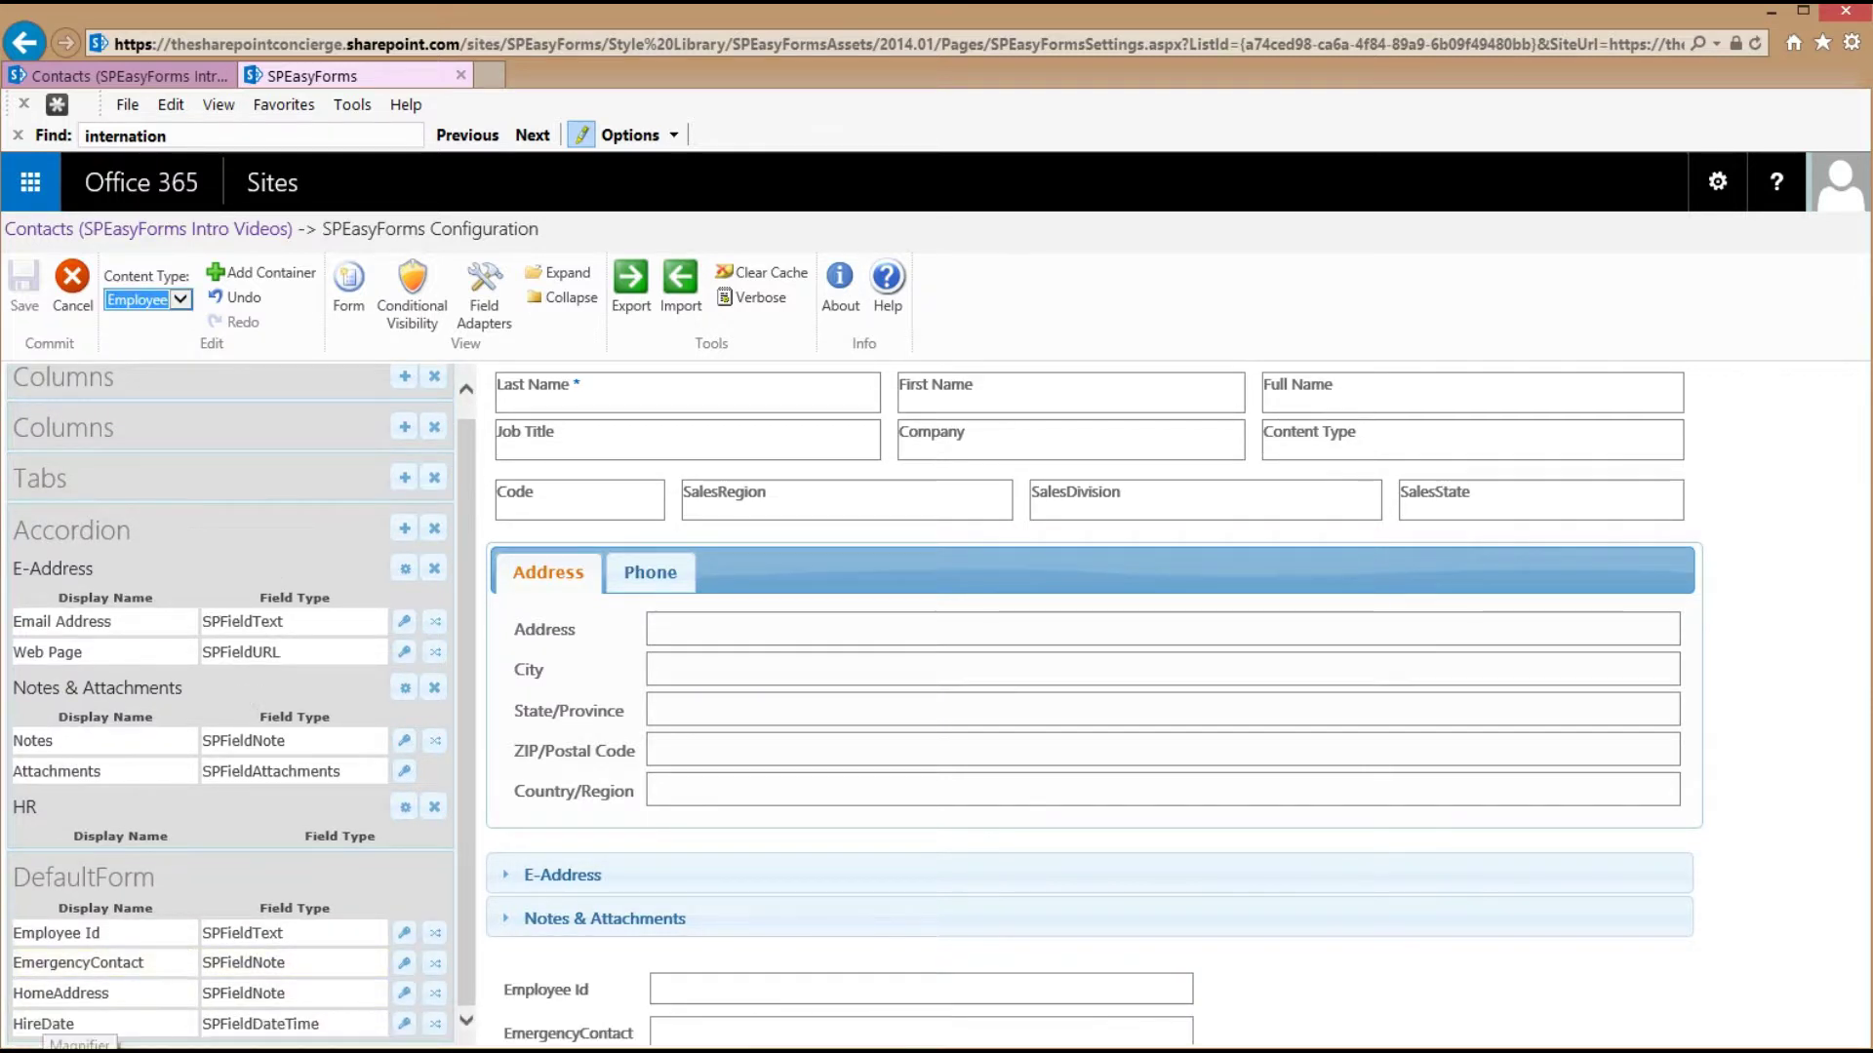
pyautogui.click(59, 1041)
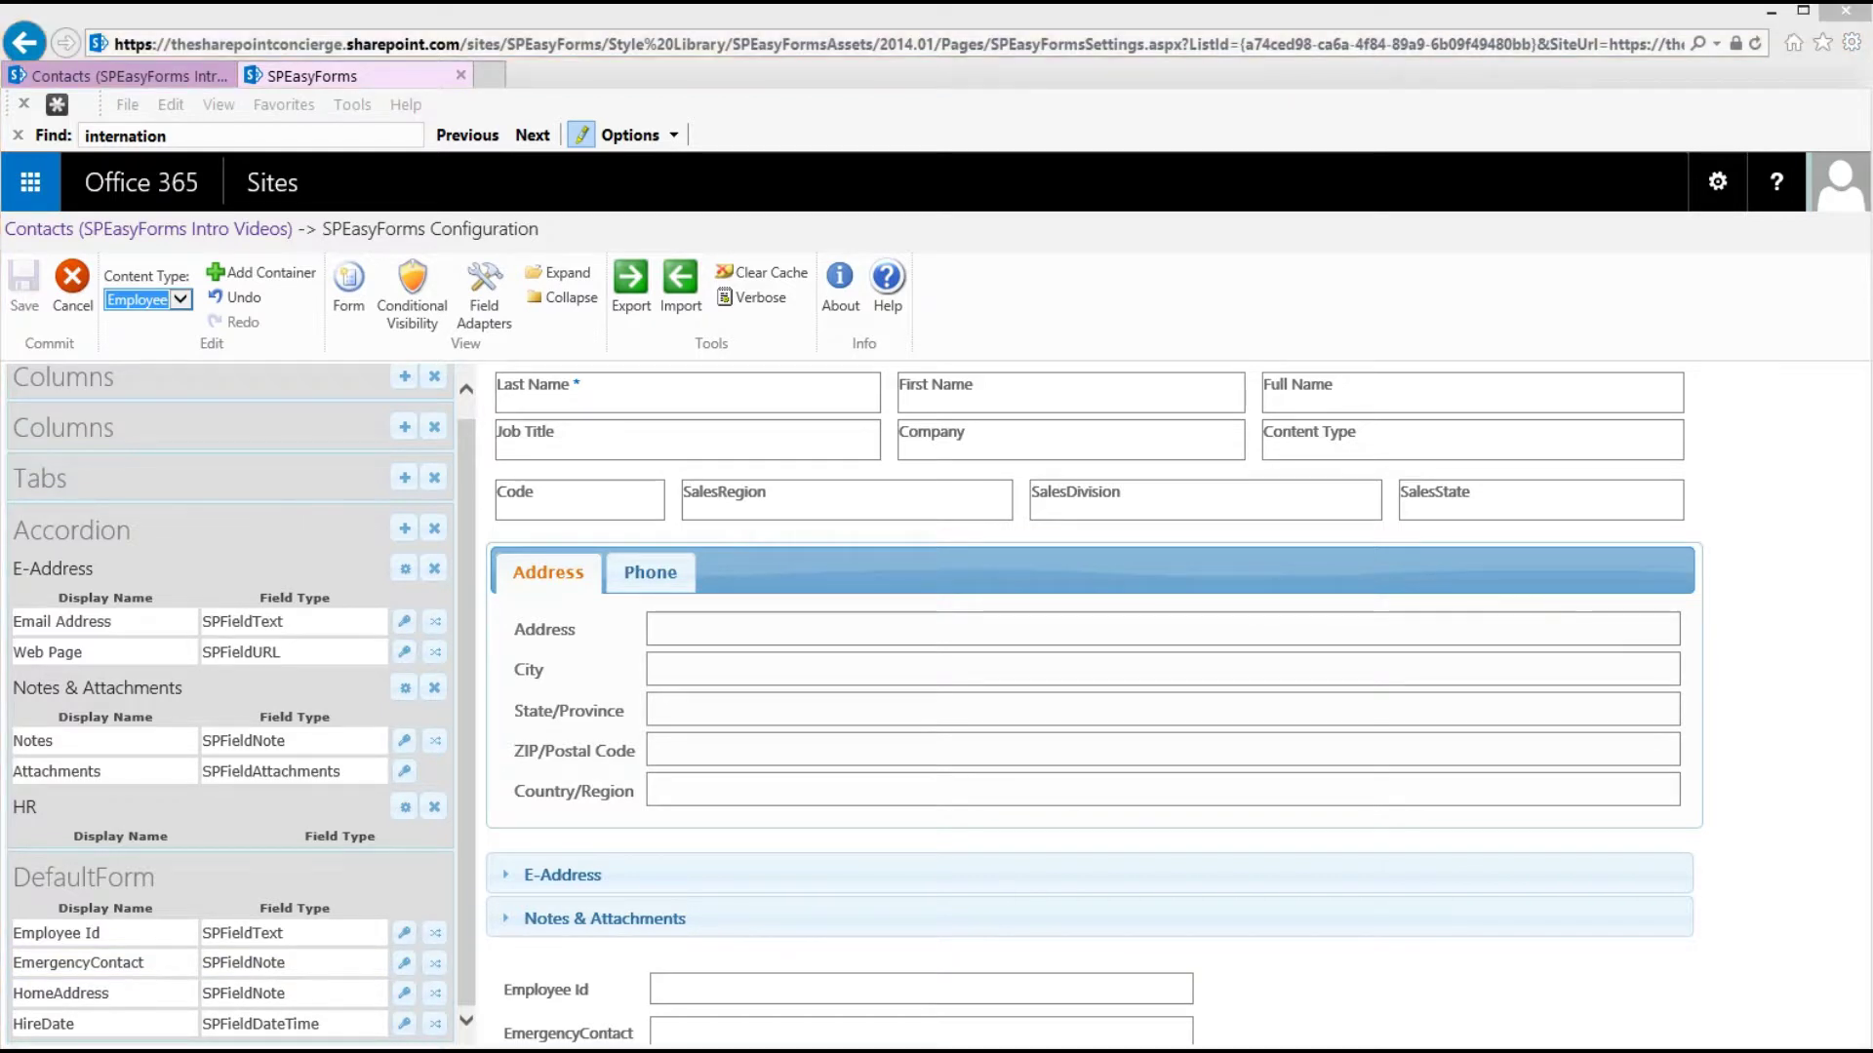
pyautogui.click(104, 964)
pyautogui.moveTo(104, 964); pyautogui.dragTo(108, 862)
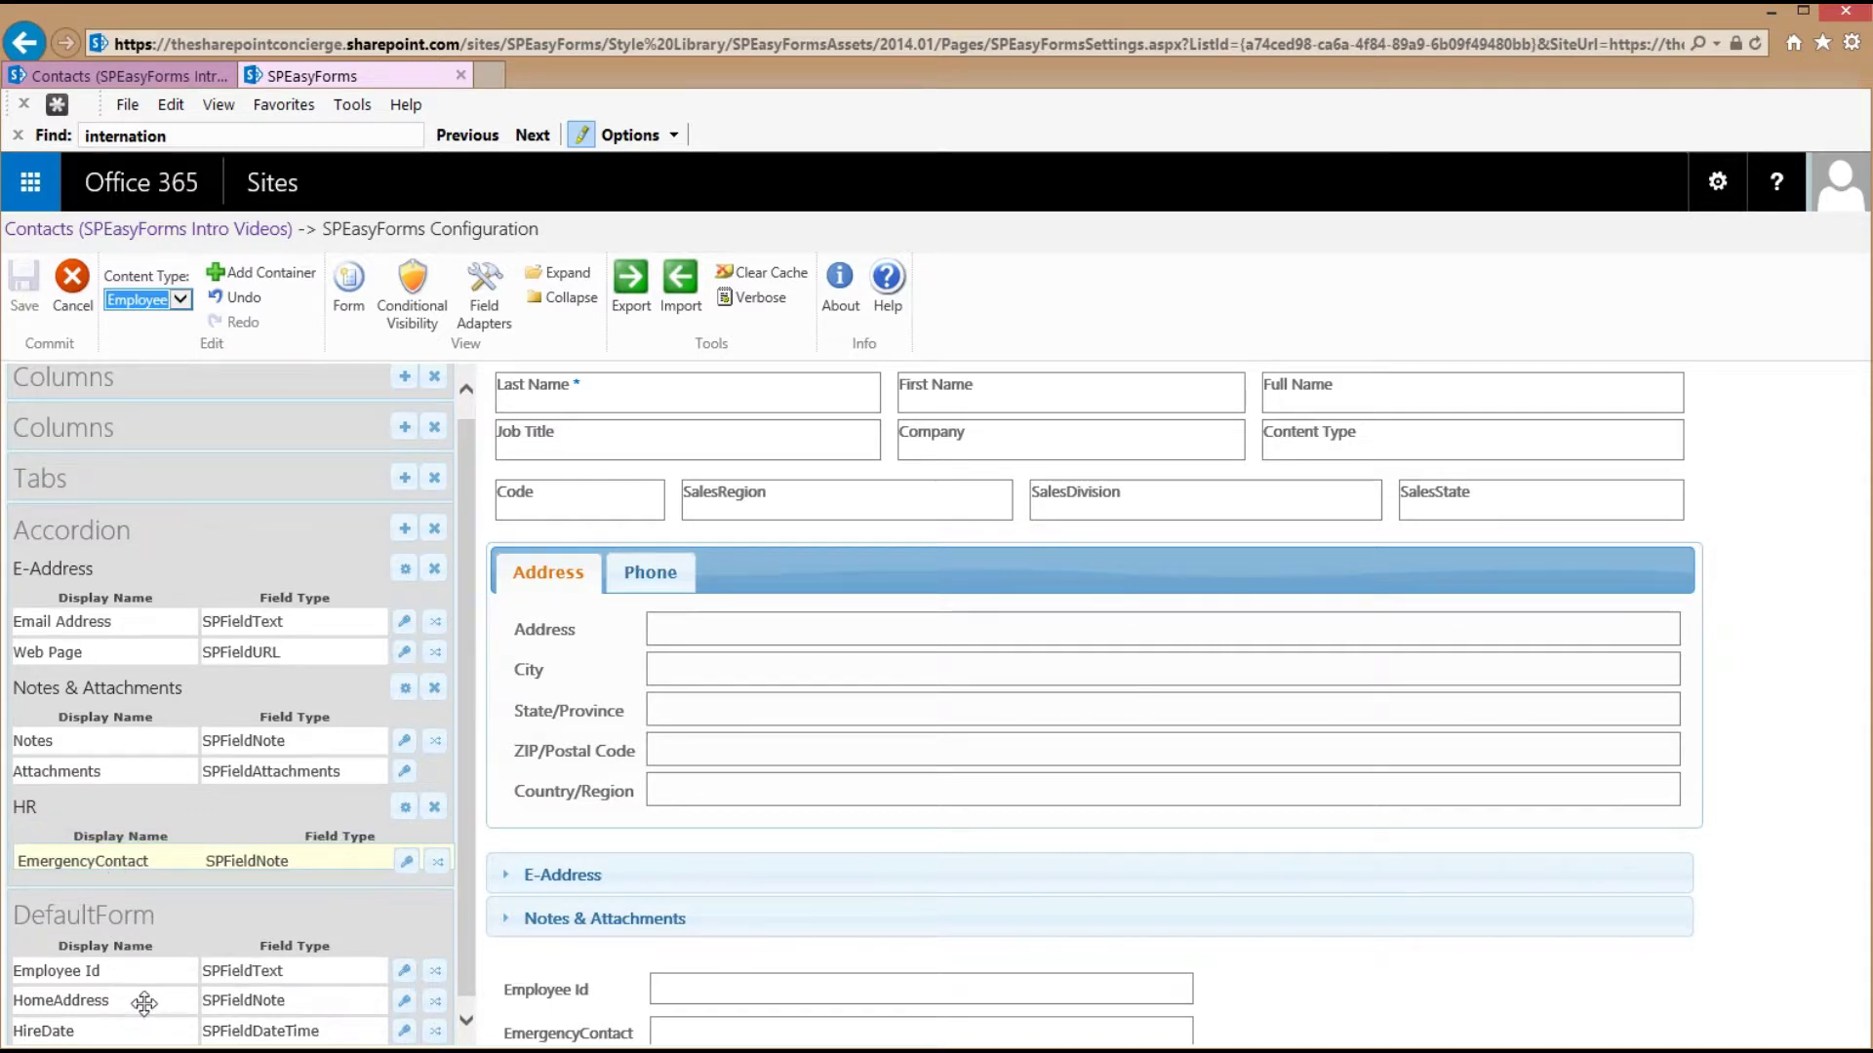
pyautogui.moveTo(128, 1000); pyautogui.dragTo(129, 908)
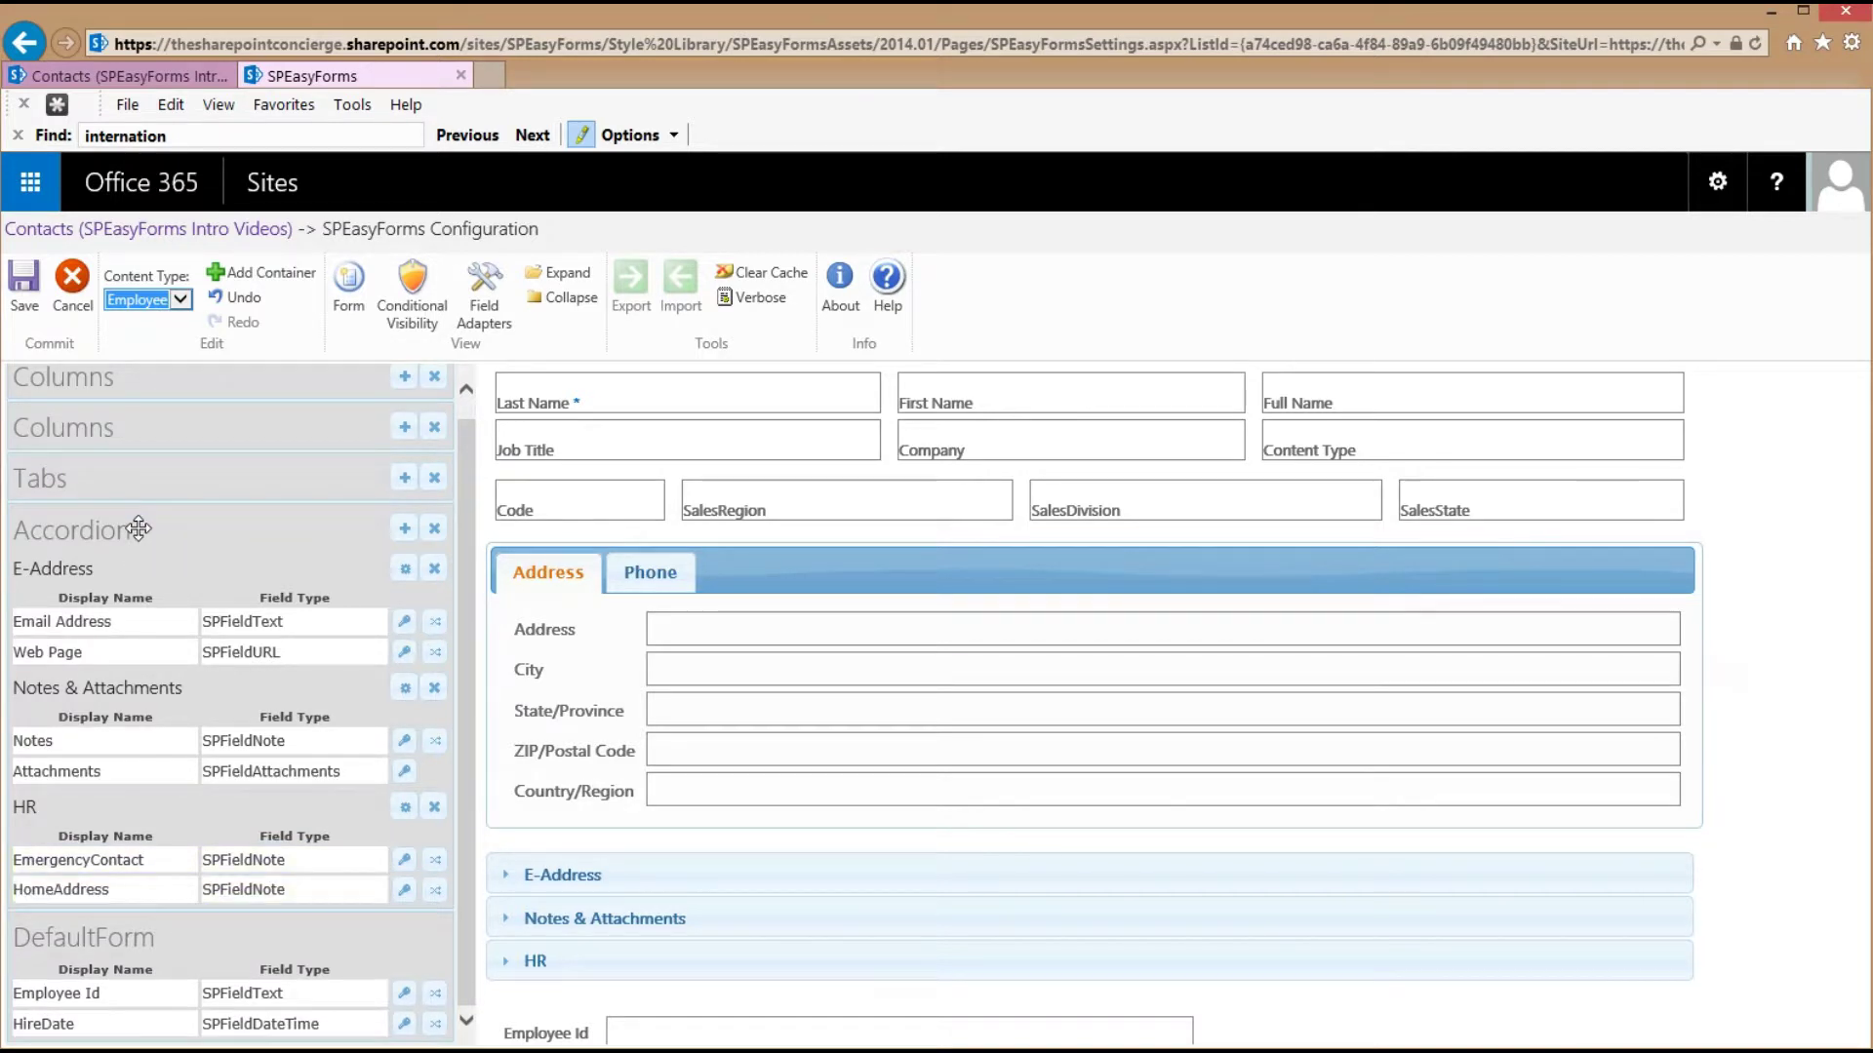
# Put Employee Id and HireDate in the HR tab and save the Employee form configuration
pyautogui.click(139, 528)
pyautogui.click(135, 500)
pyautogui.scroll(-1, 225, 781)
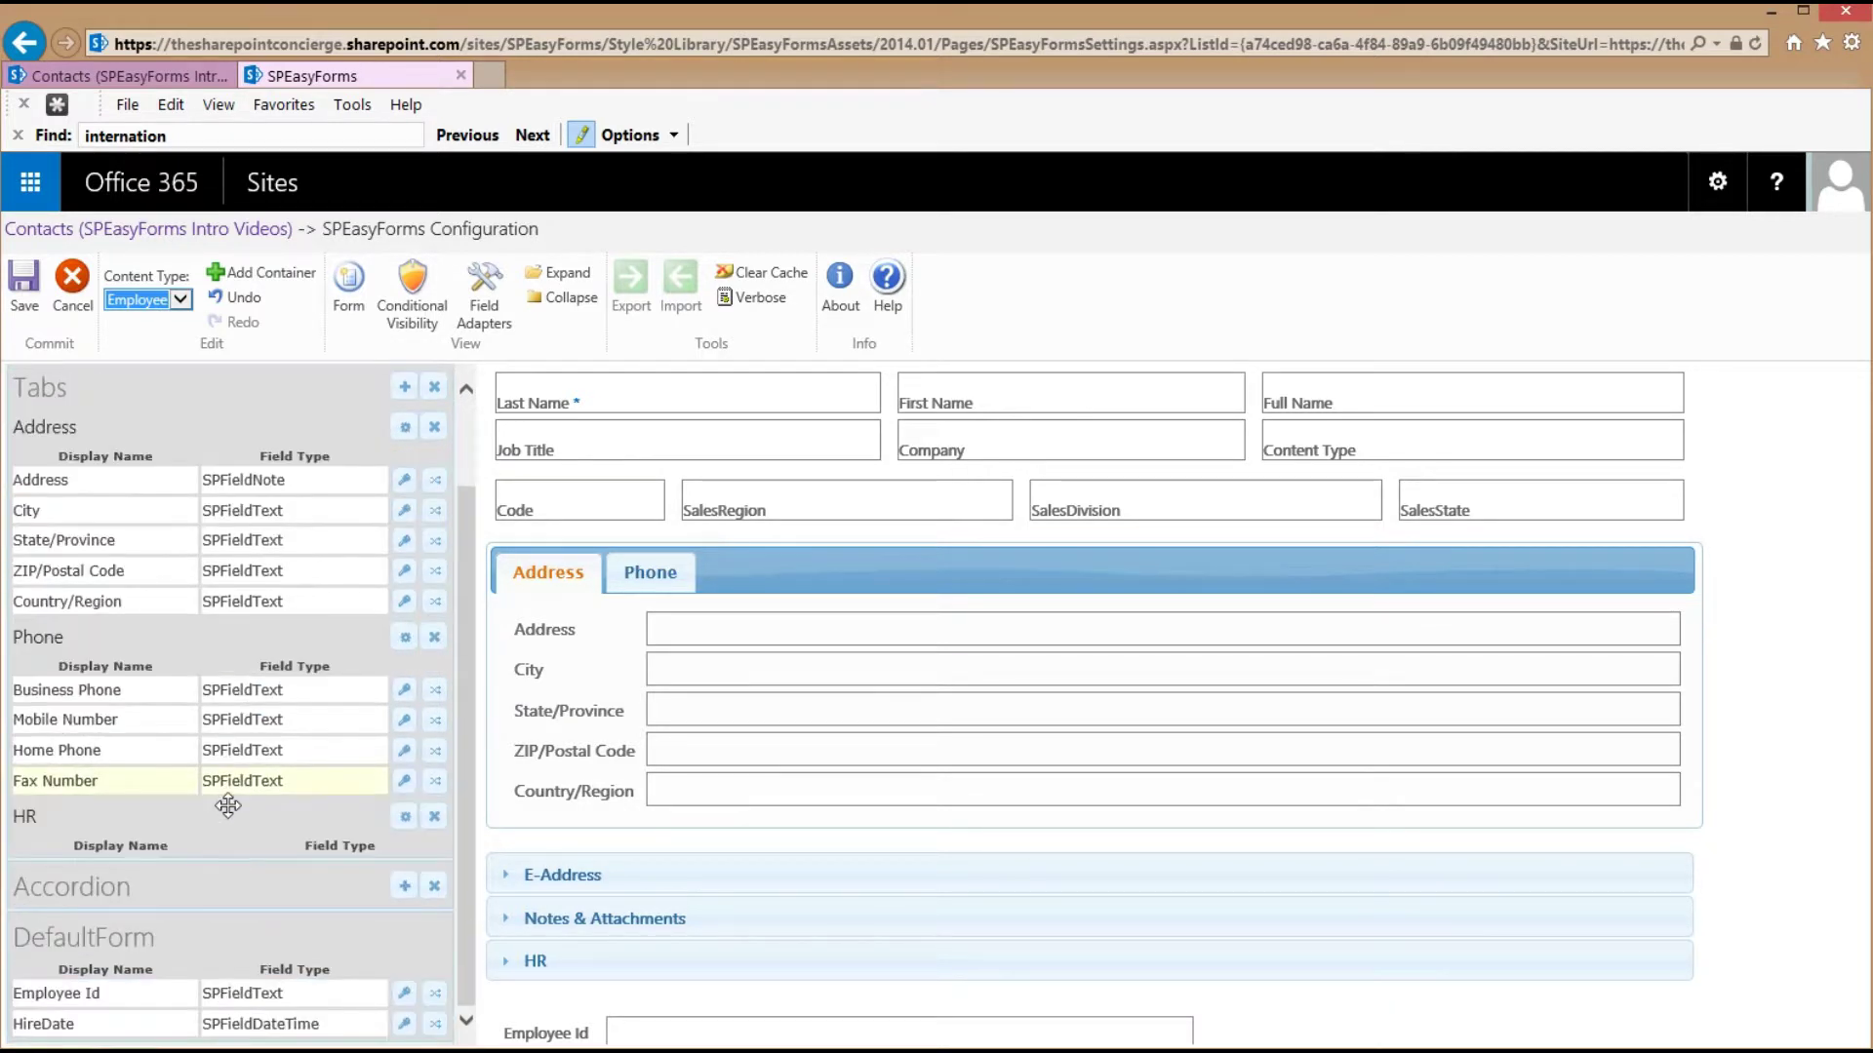
pyautogui.moveTo(75, 993); pyautogui.dragTo(101, 863)
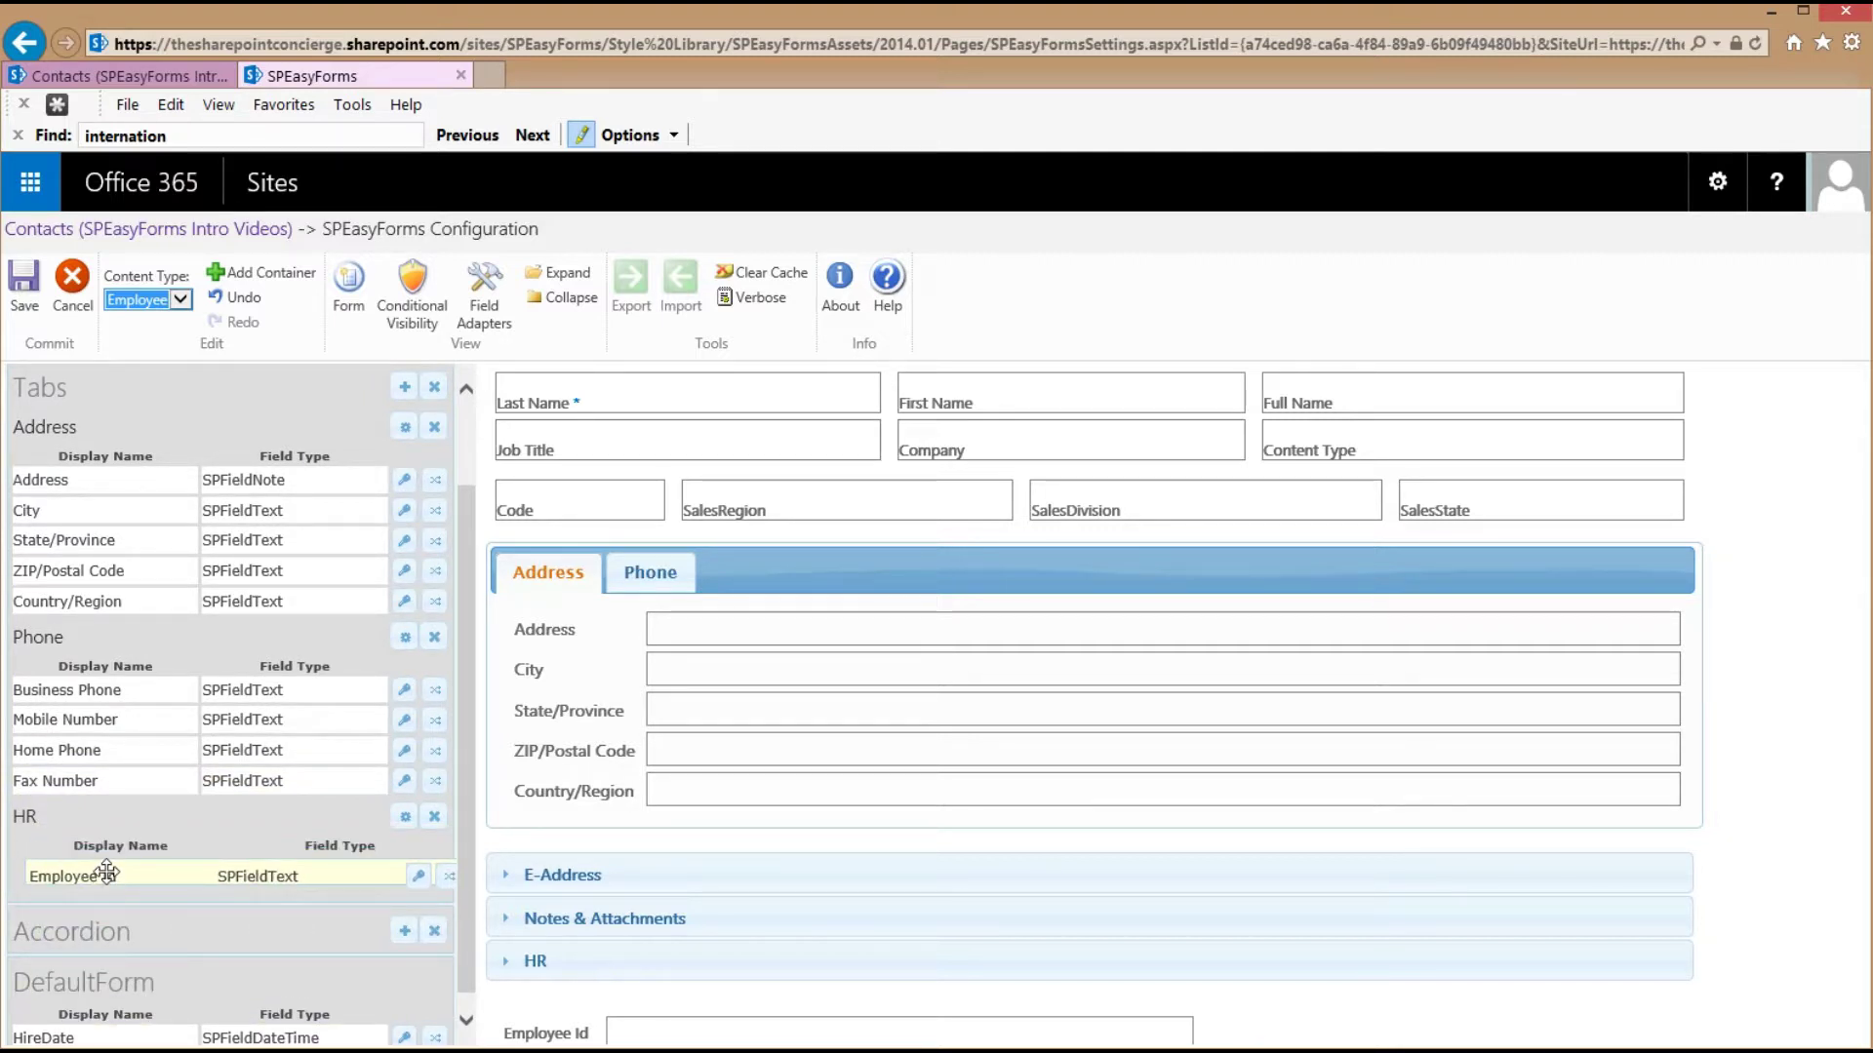
pyautogui.moveTo(90, 1032); pyautogui.dragTo(103, 902)
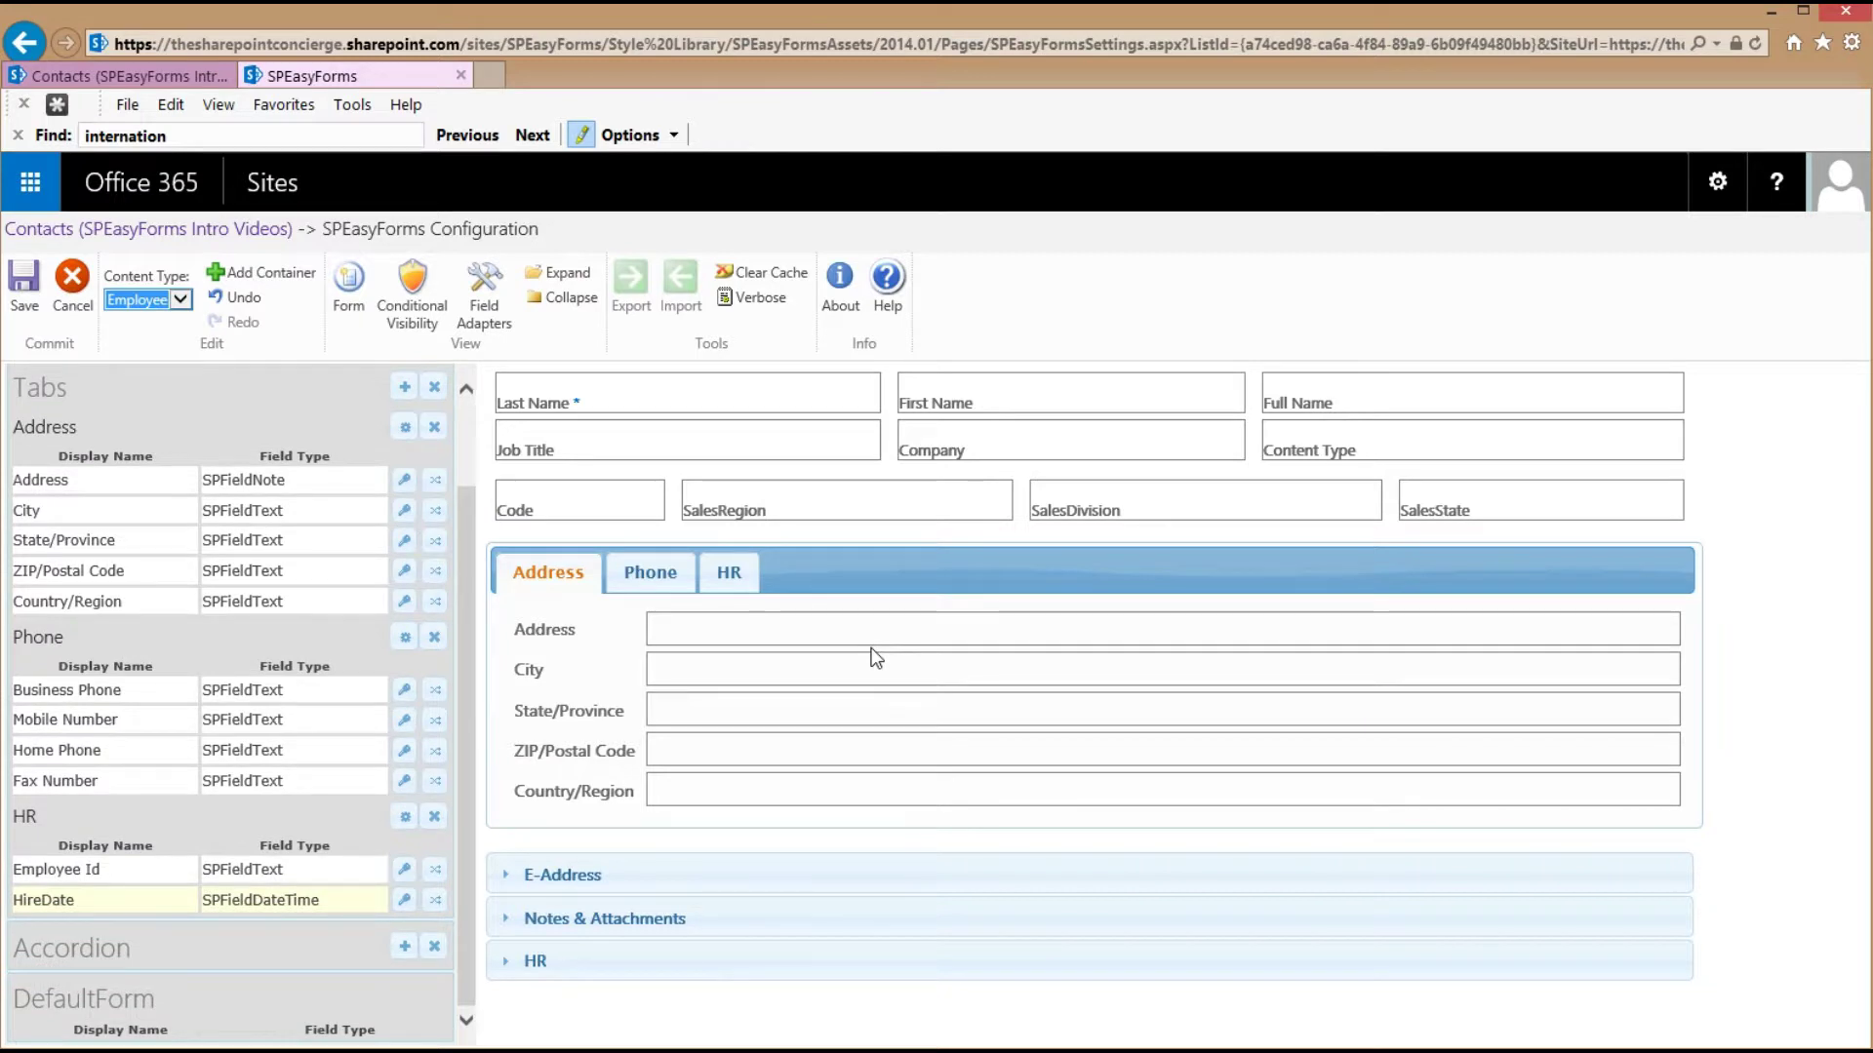
pyautogui.click(24, 287)
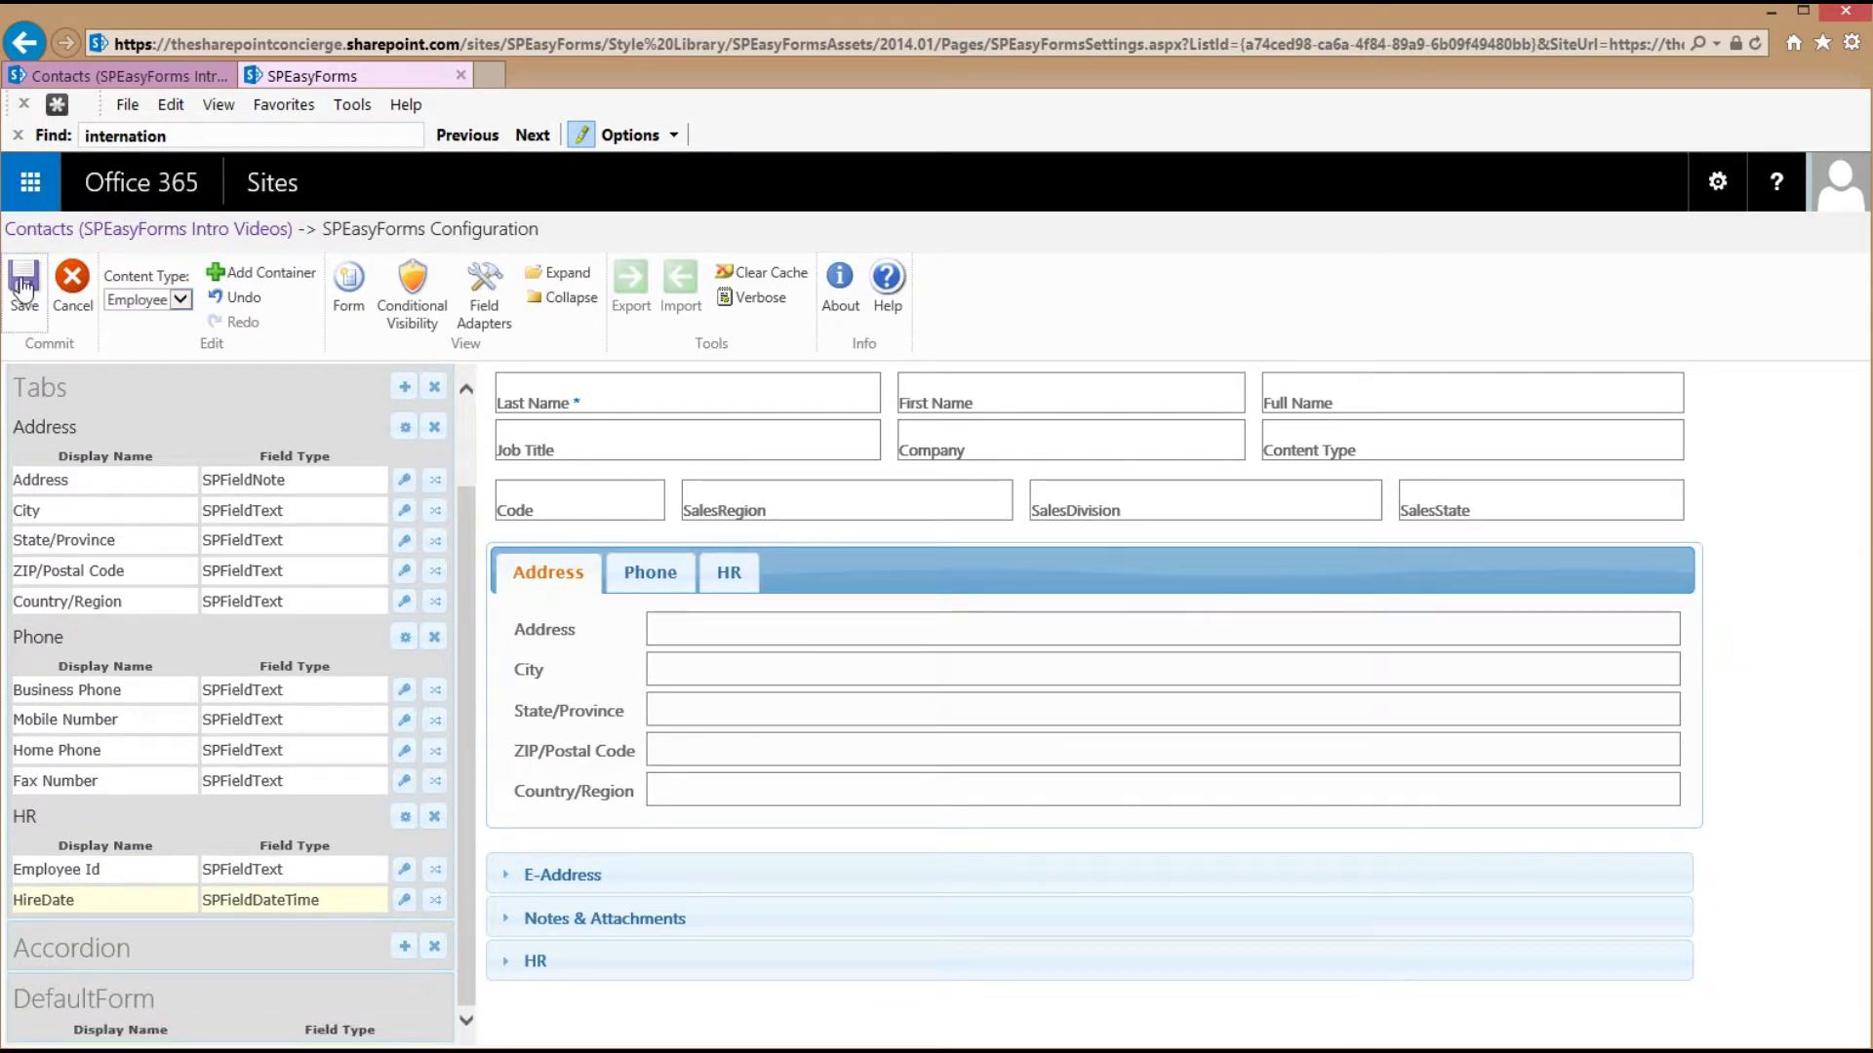
# Reload the new contact form and check the HR tab and HR accordion section
pyautogui.click(115, 78)
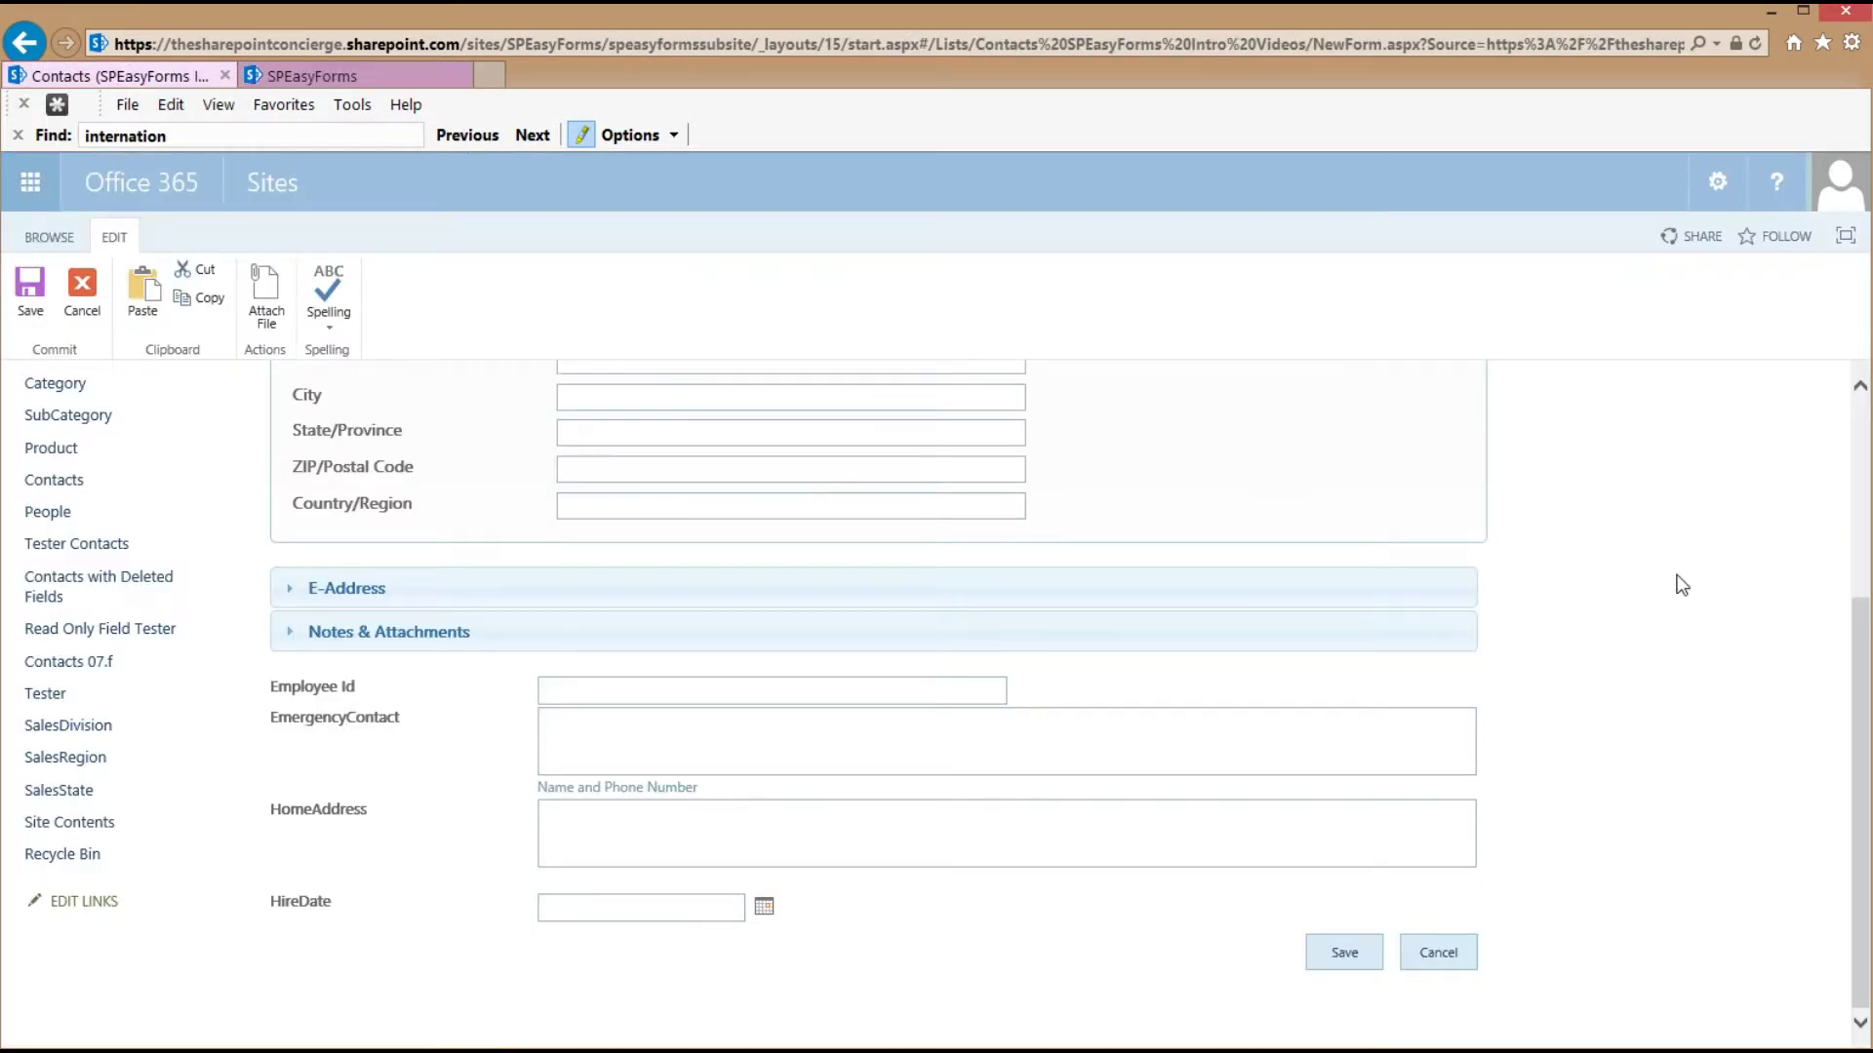
pyautogui.scroll(3, 1682, 585)
pyautogui.press('F5')
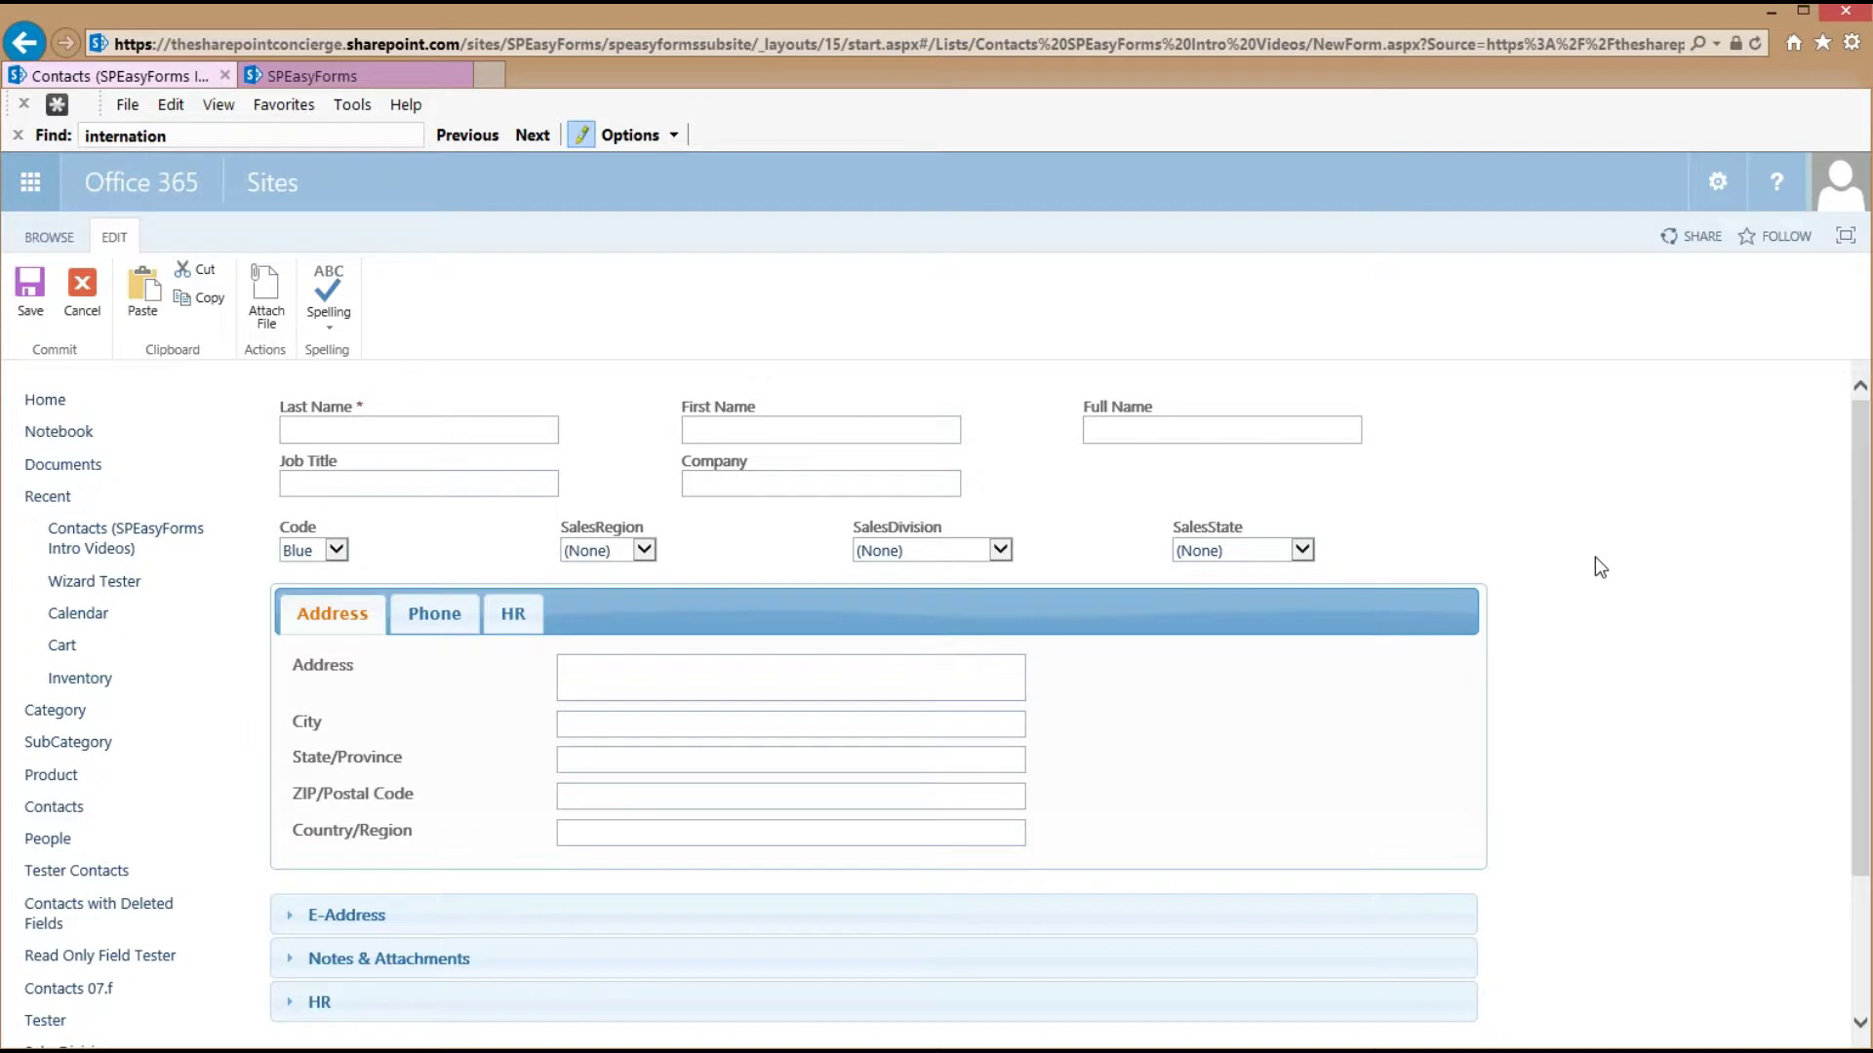
pyautogui.click(507, 625)
pyautogui.click(536, 883)
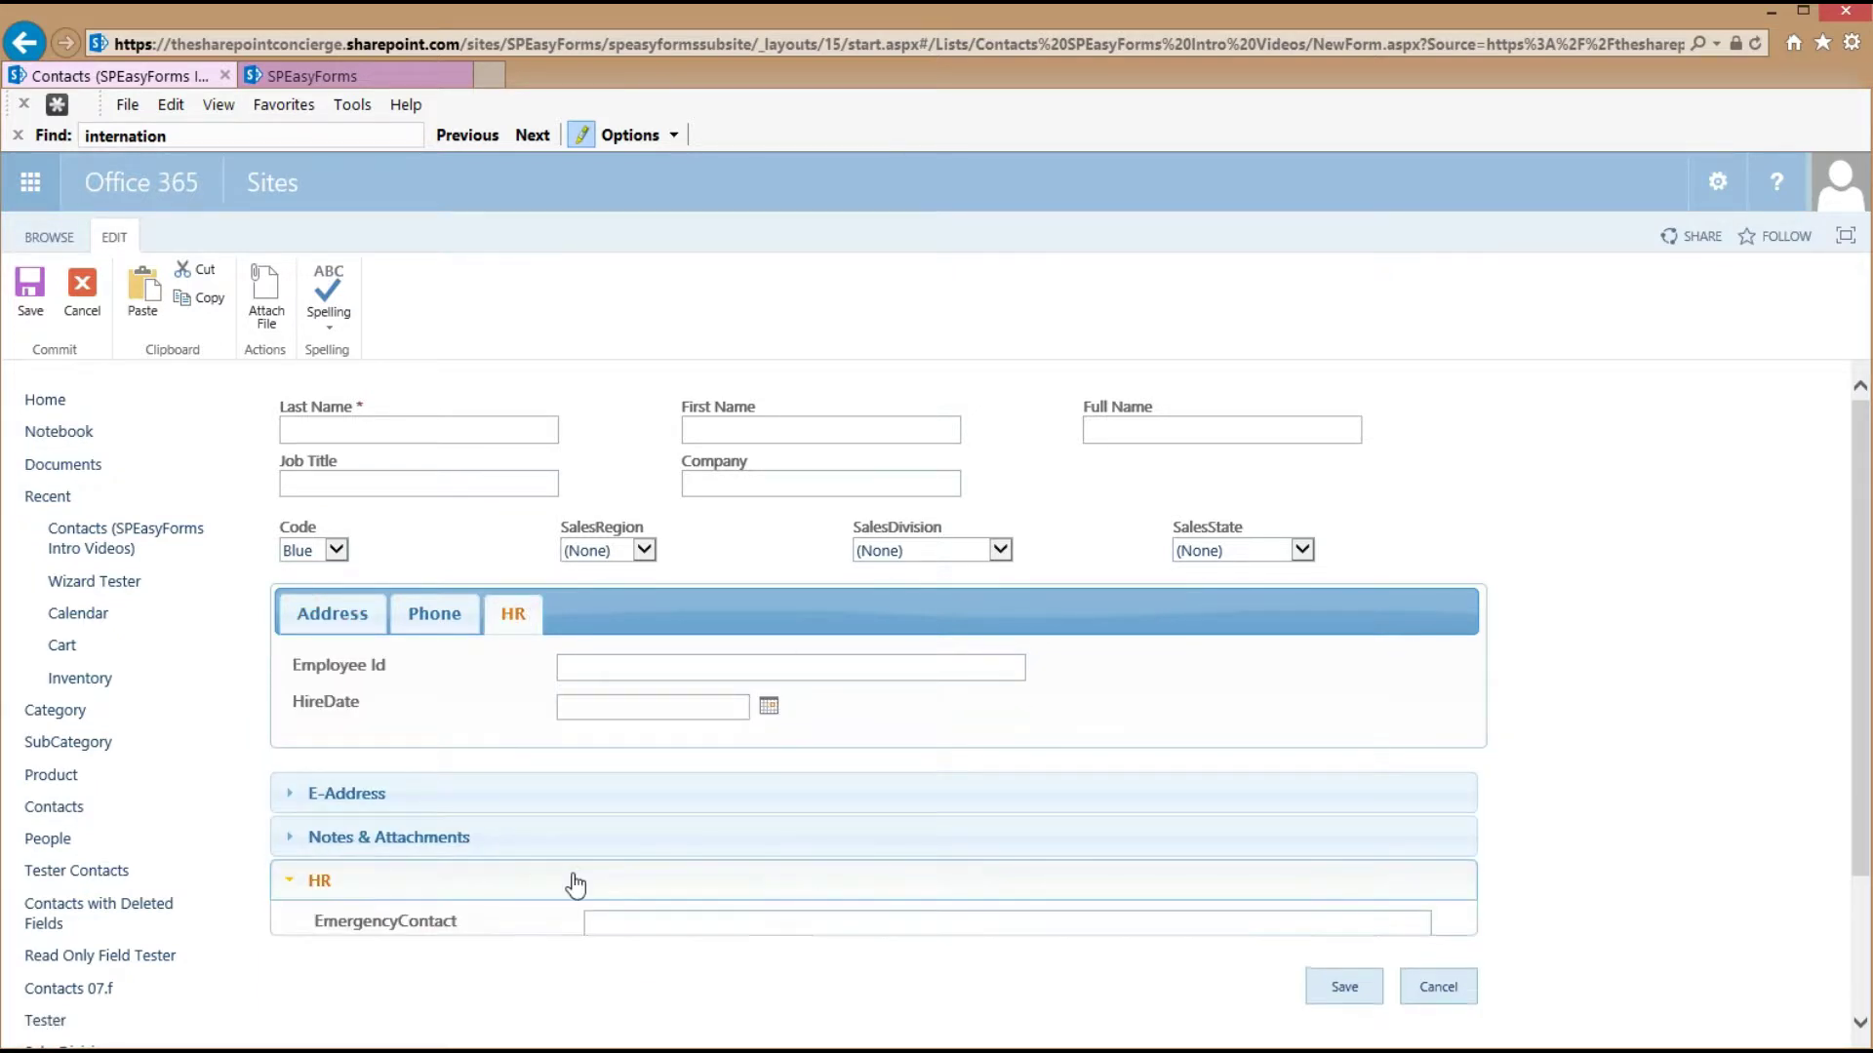
pyautogui.scroll(-3, 1066, 907)
pyautogui.scroll(3, 1781, 728)
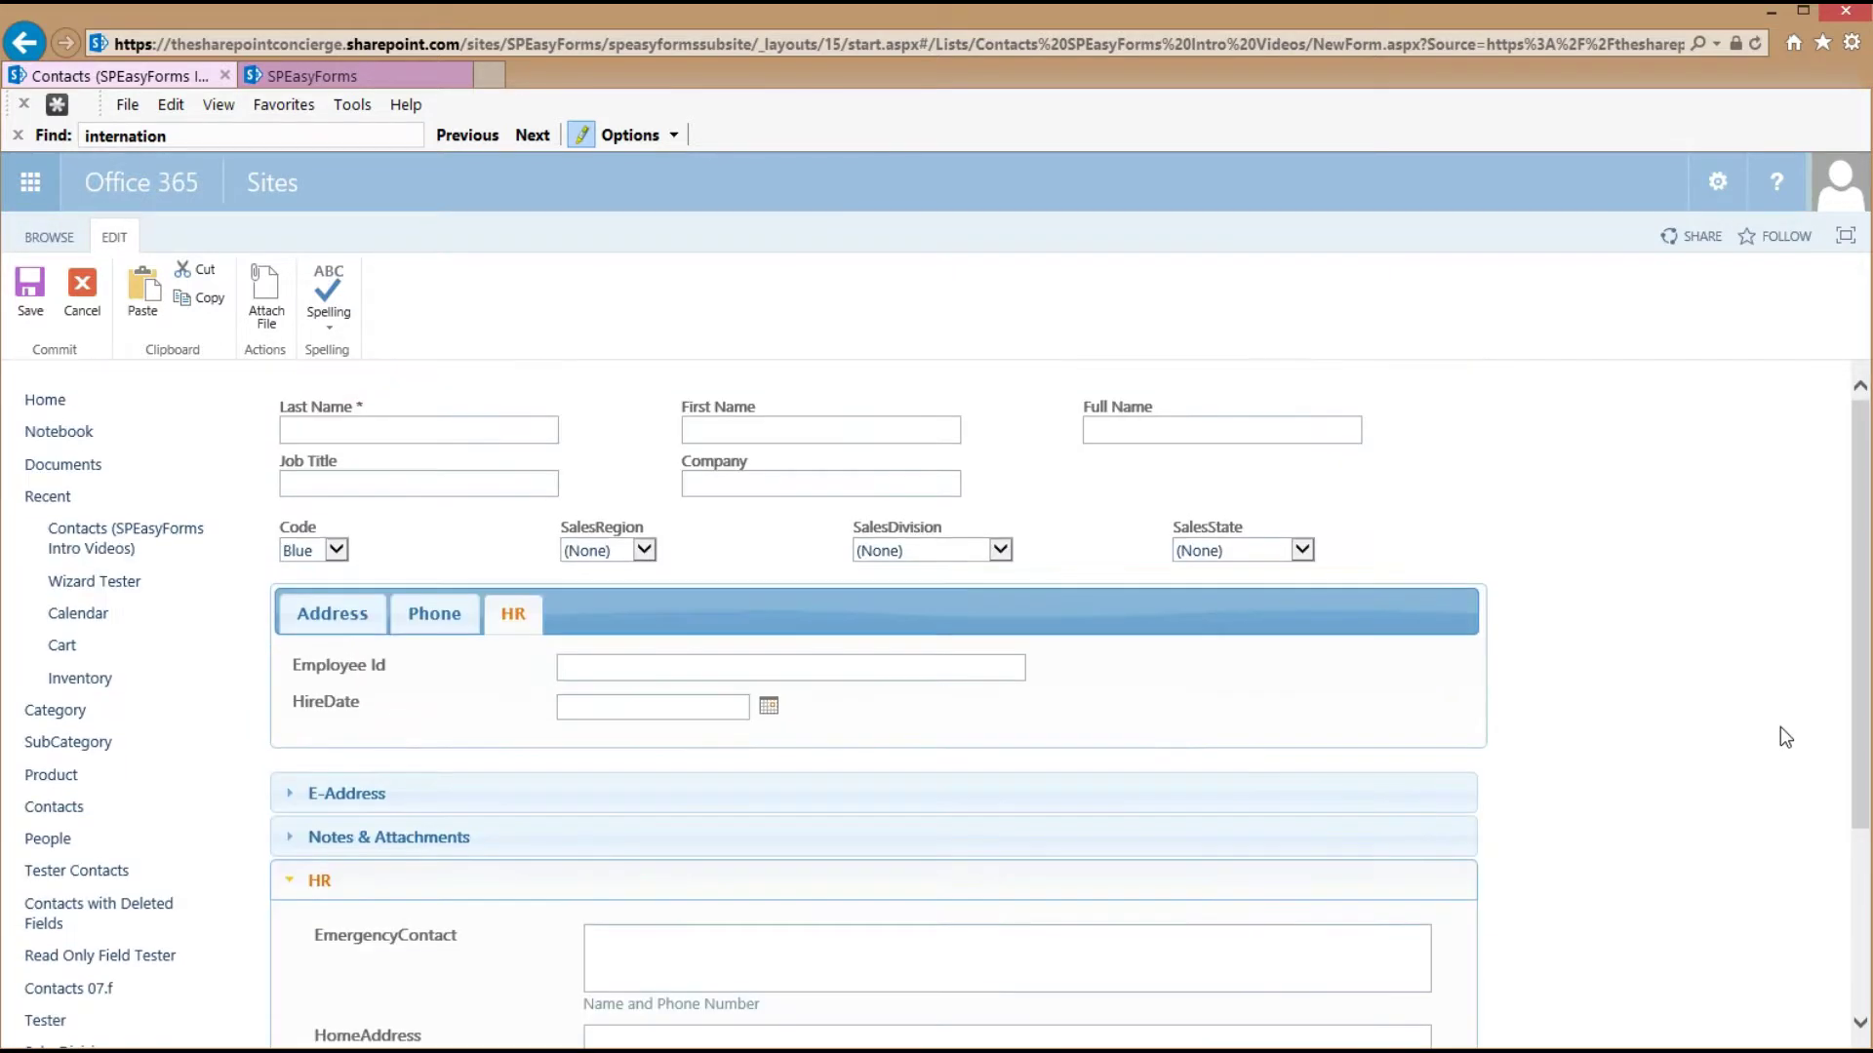
# Go back to the Contacts list and show the options for creating a new item
pyautogui.click(30, 243)
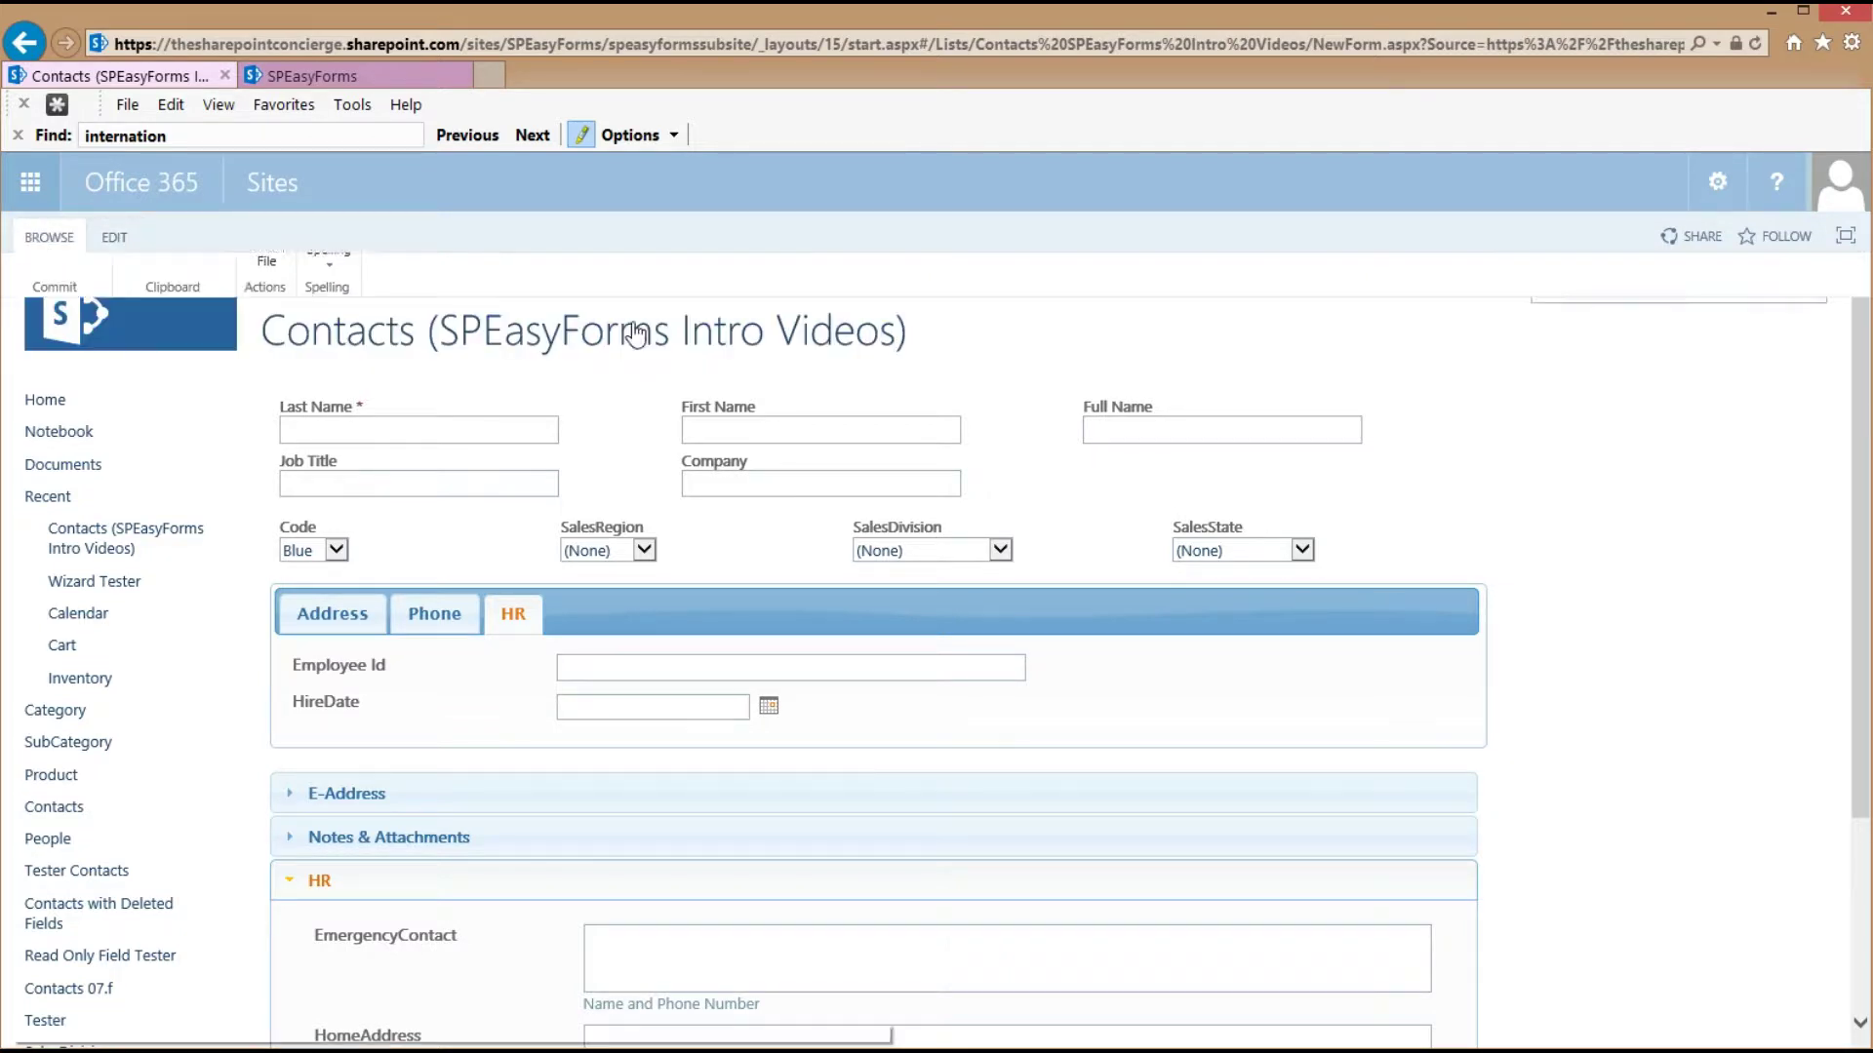
pyautogui.click(432, 353)
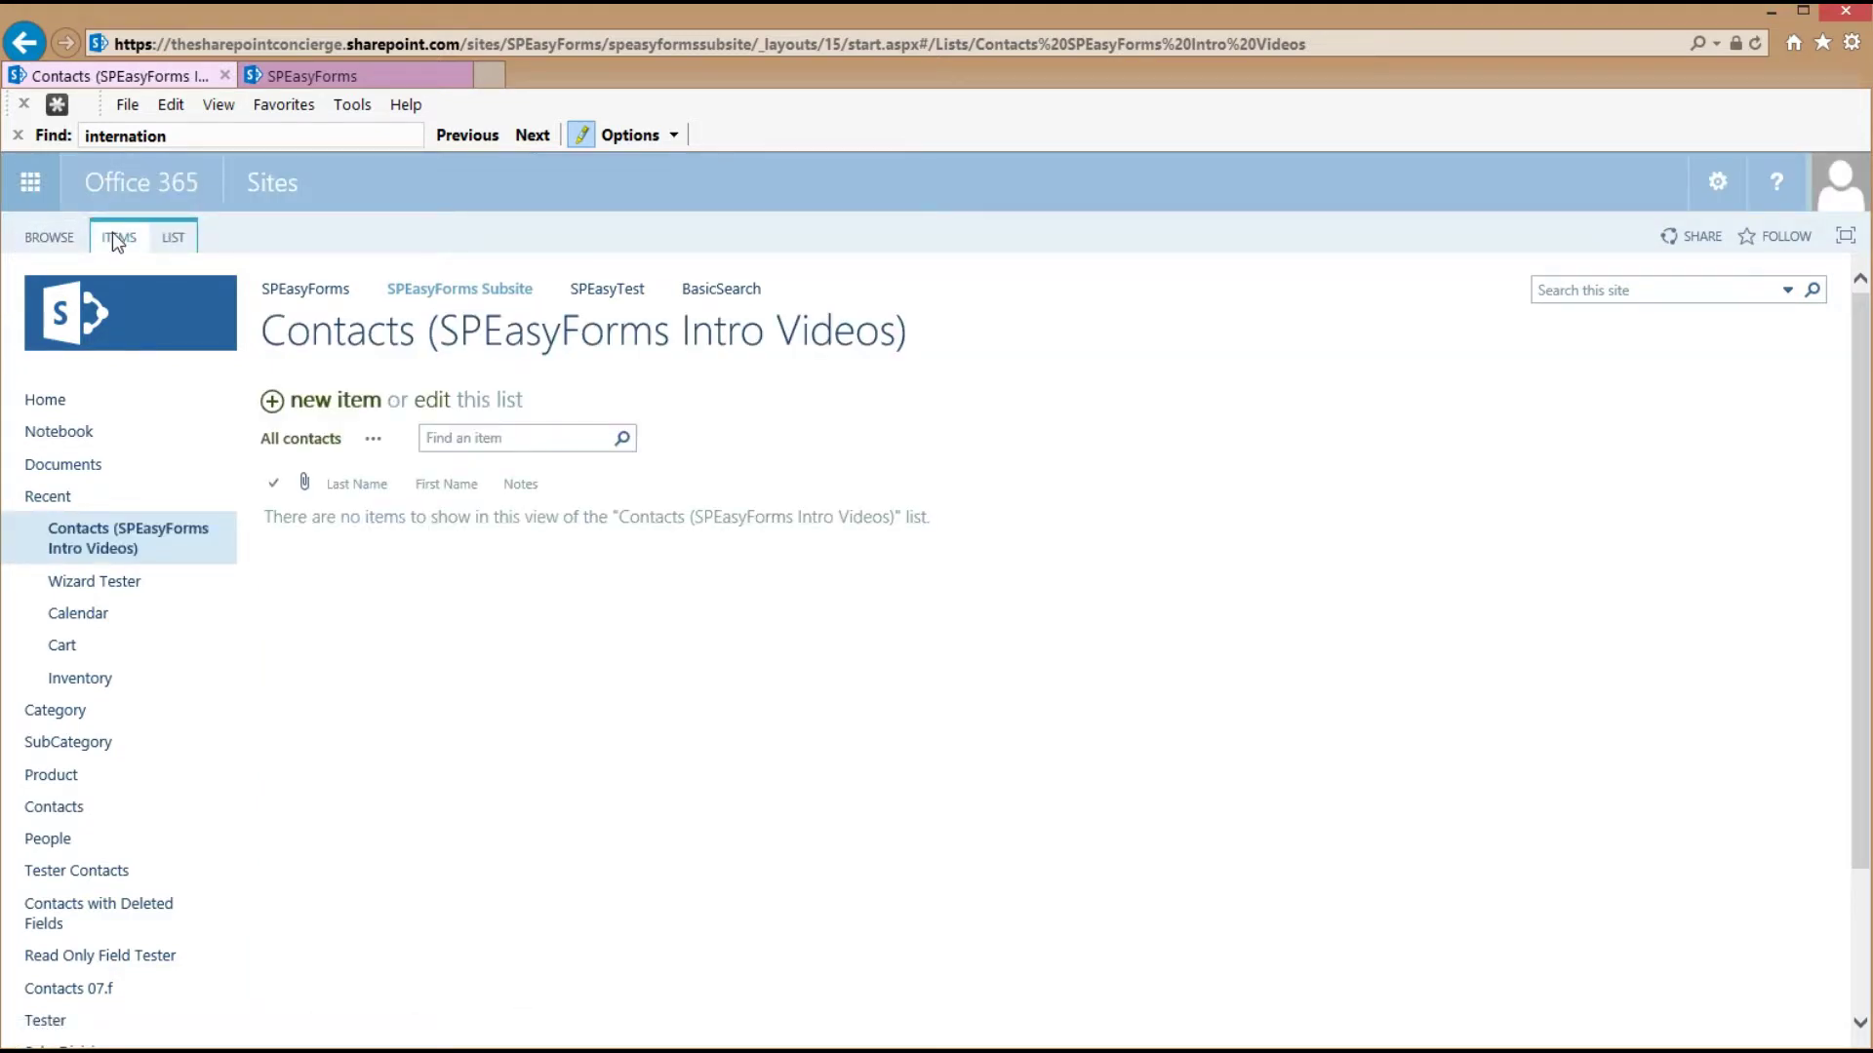
pyautogui.click(113, 232)
pyautogui.click(22, 331)
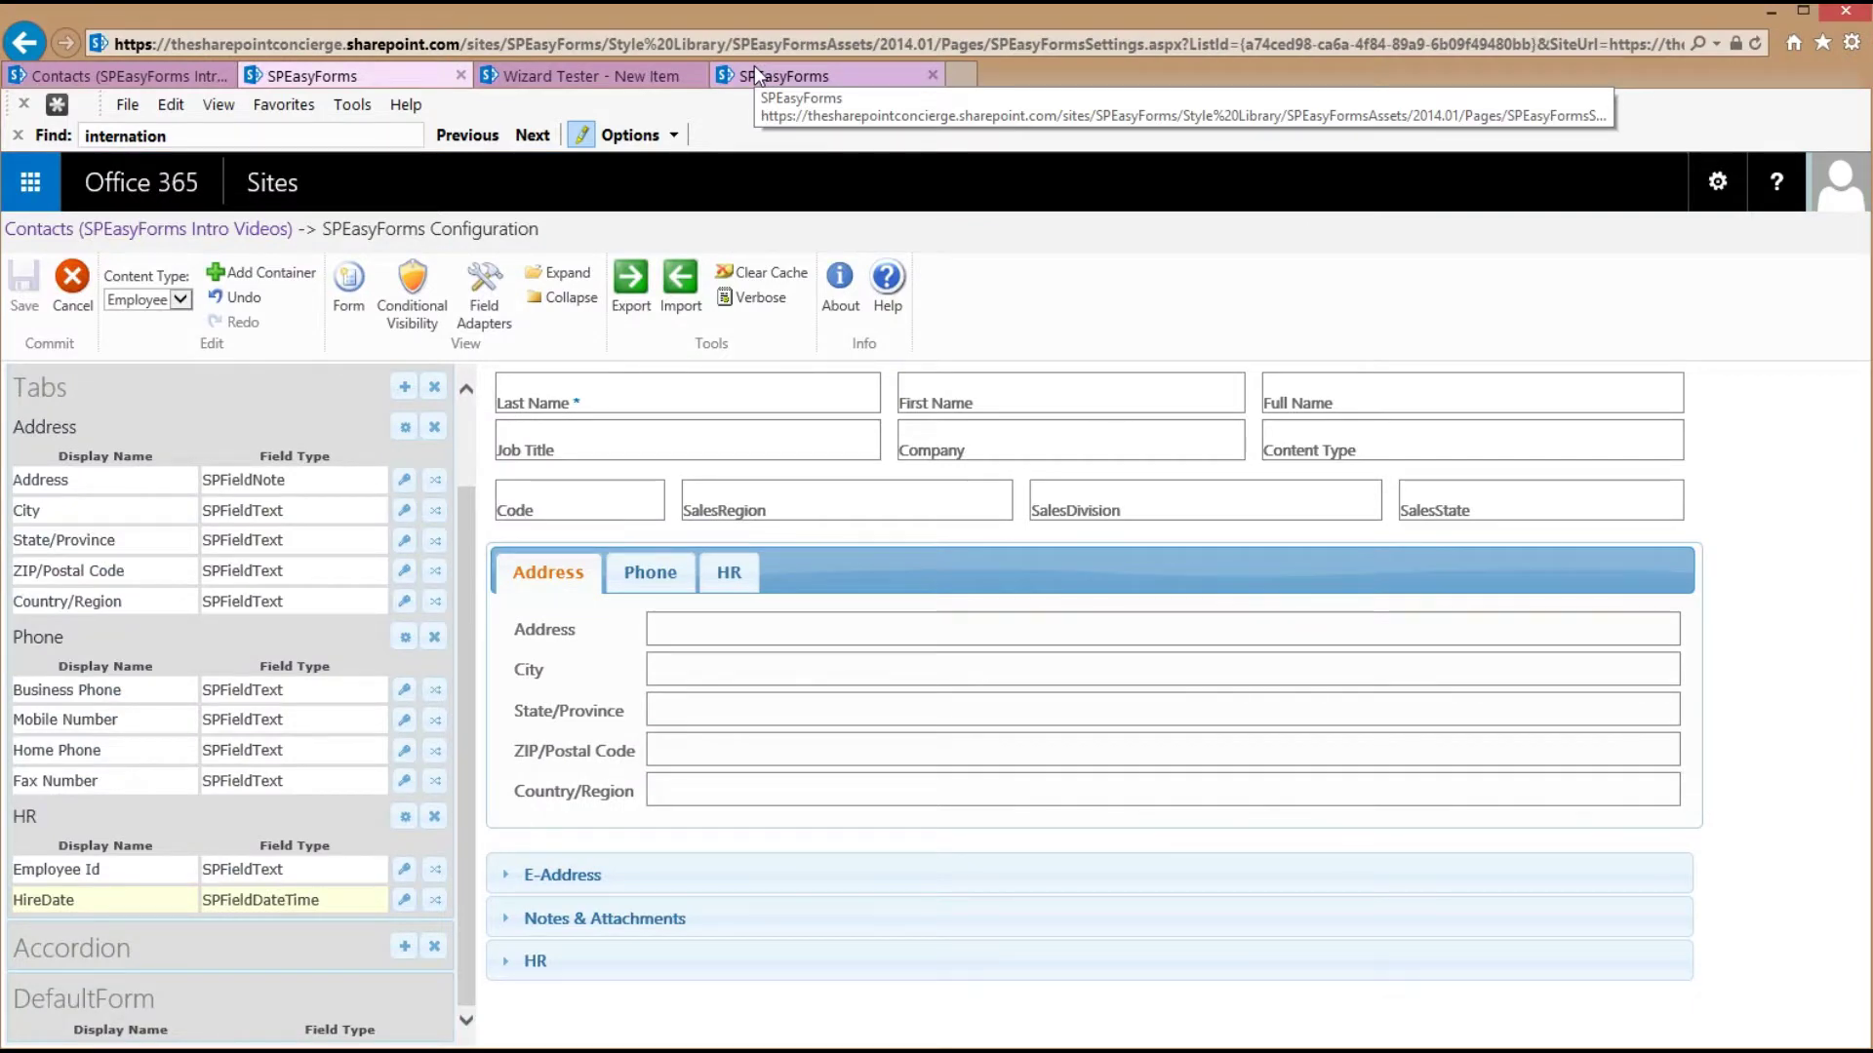
# Browse the container types in Add Container, cancel it, and move to the Wizard Tester new-item form
pyautogui.click(283, 278)
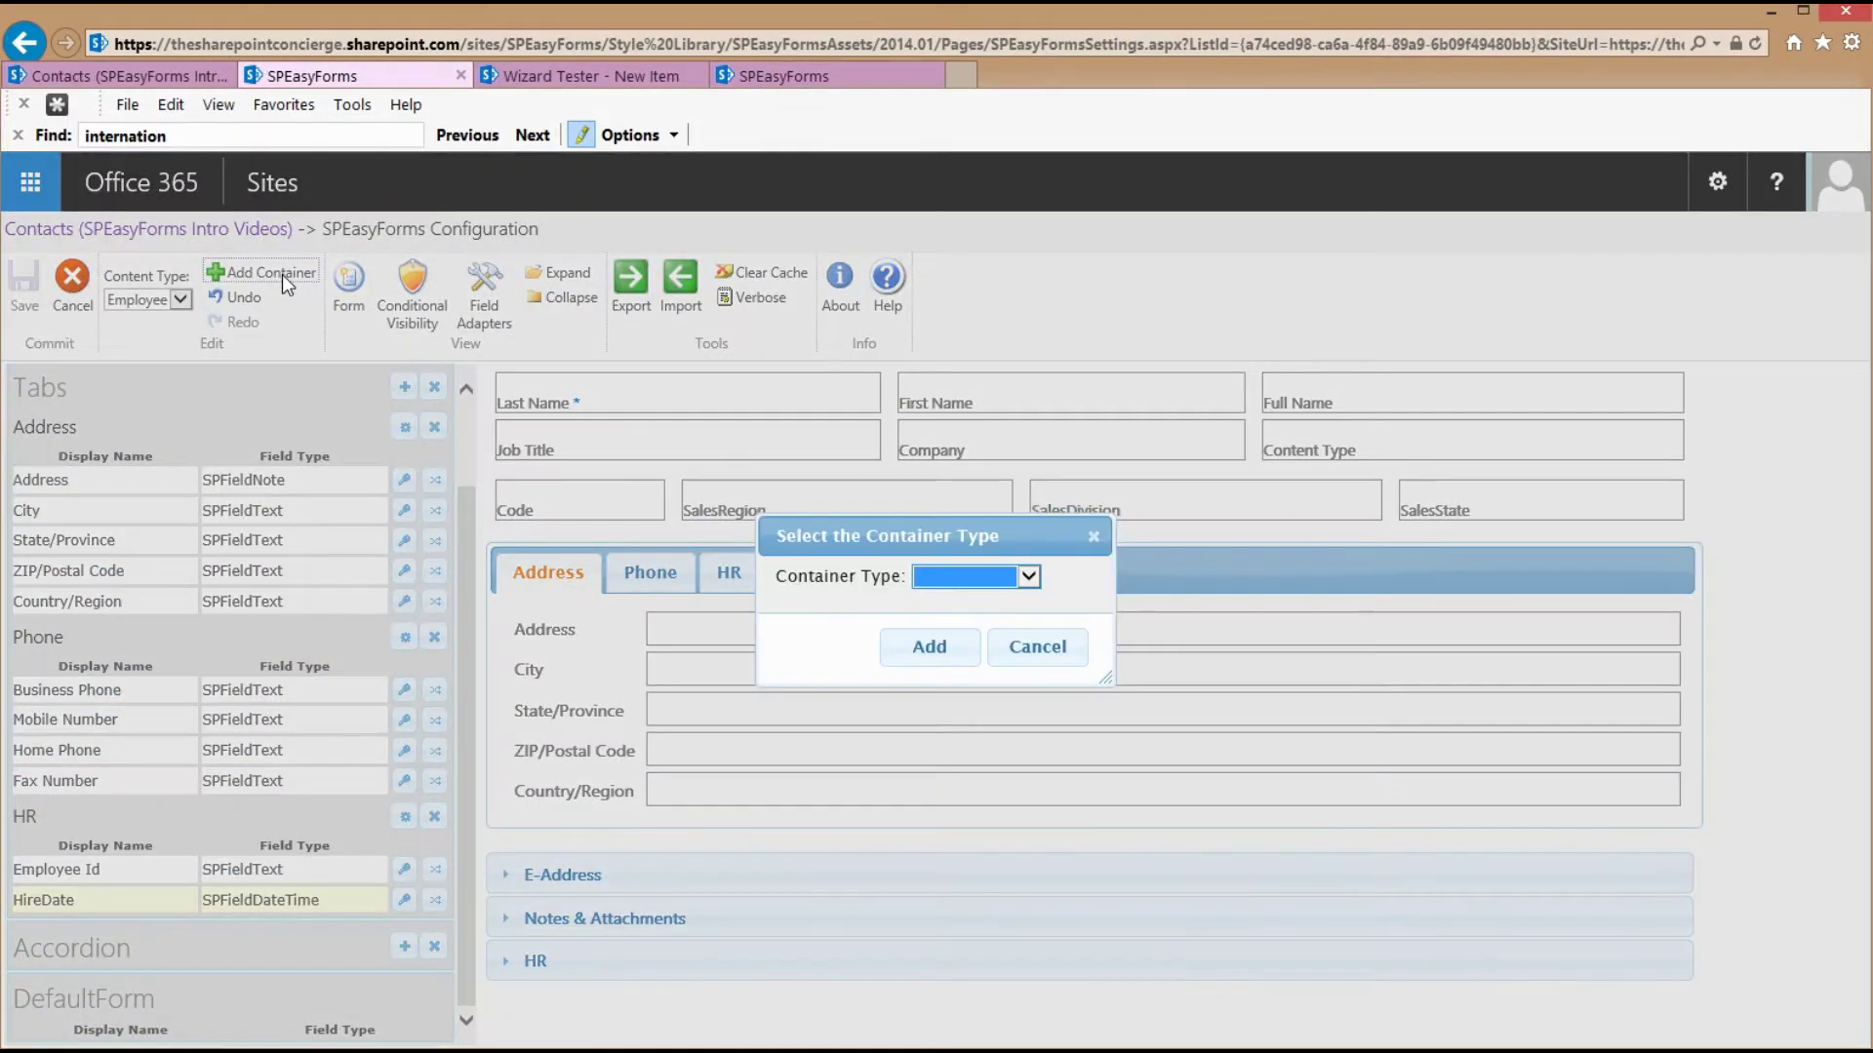
pyautogui.click(999, 578)
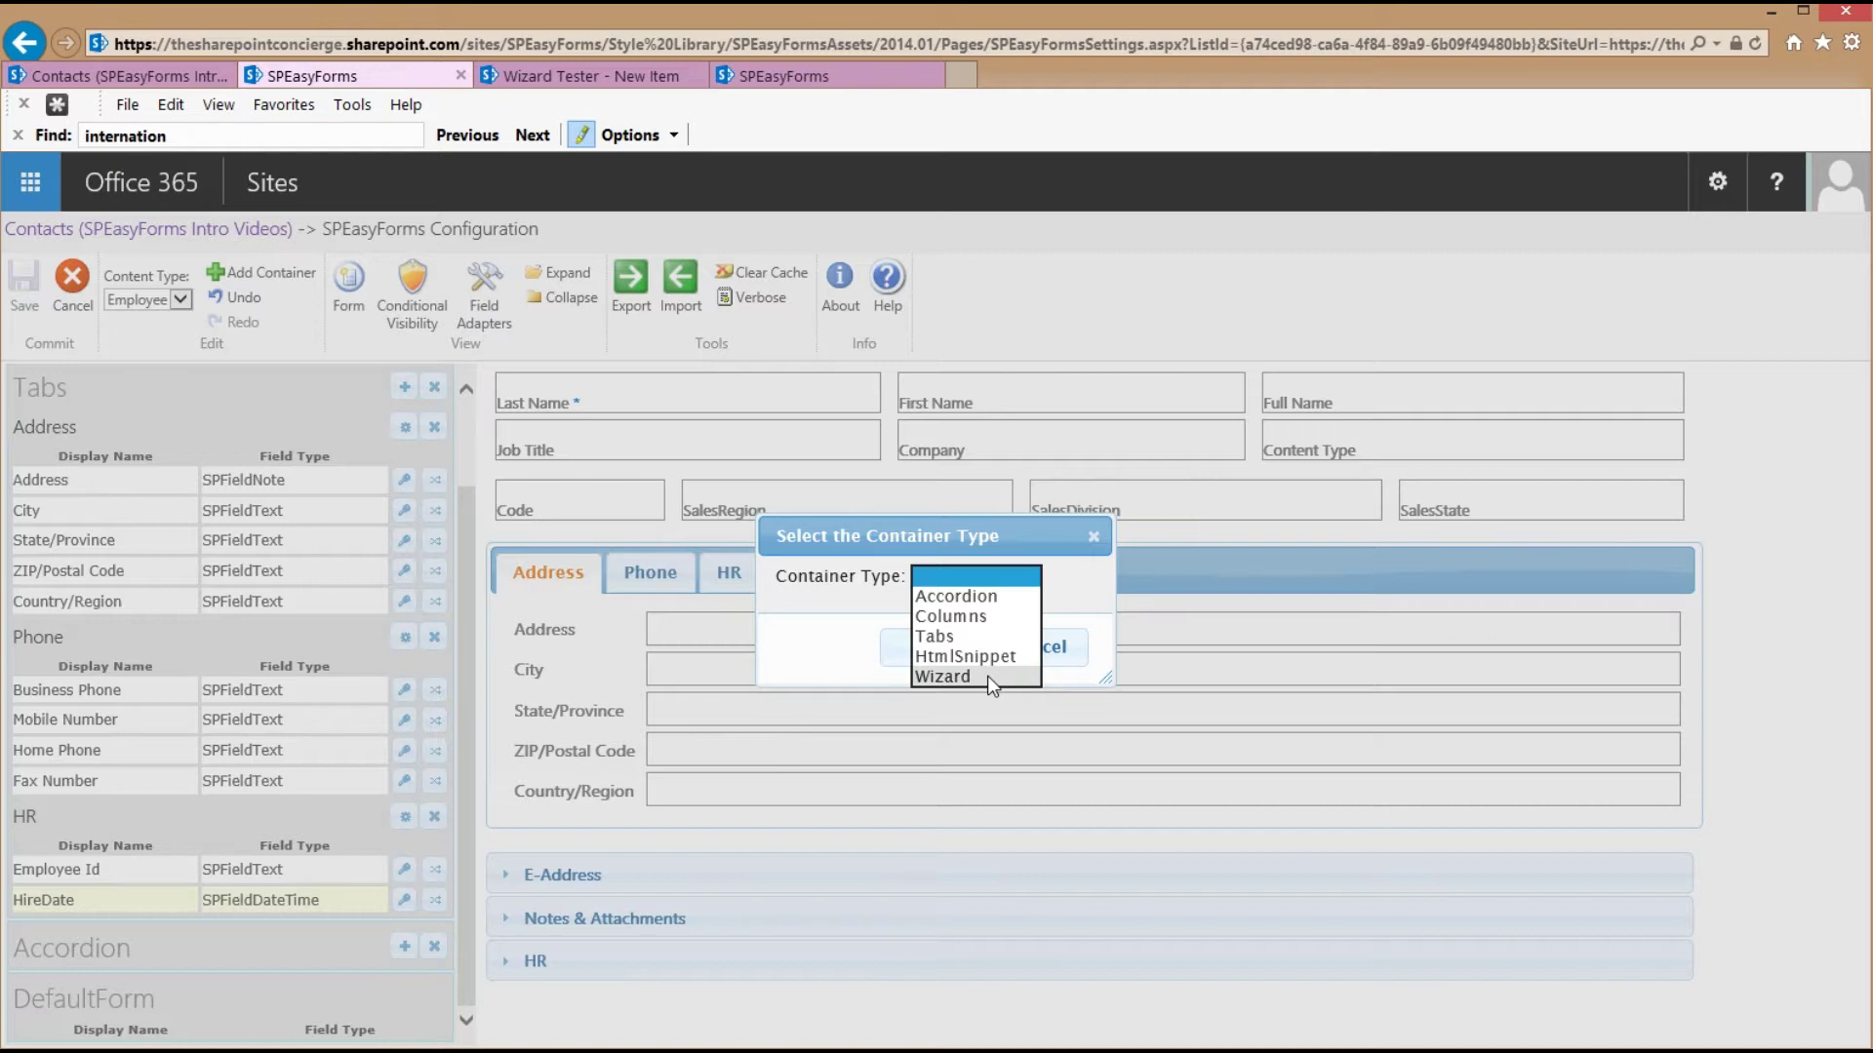
pyautogui.click(1063, 602)
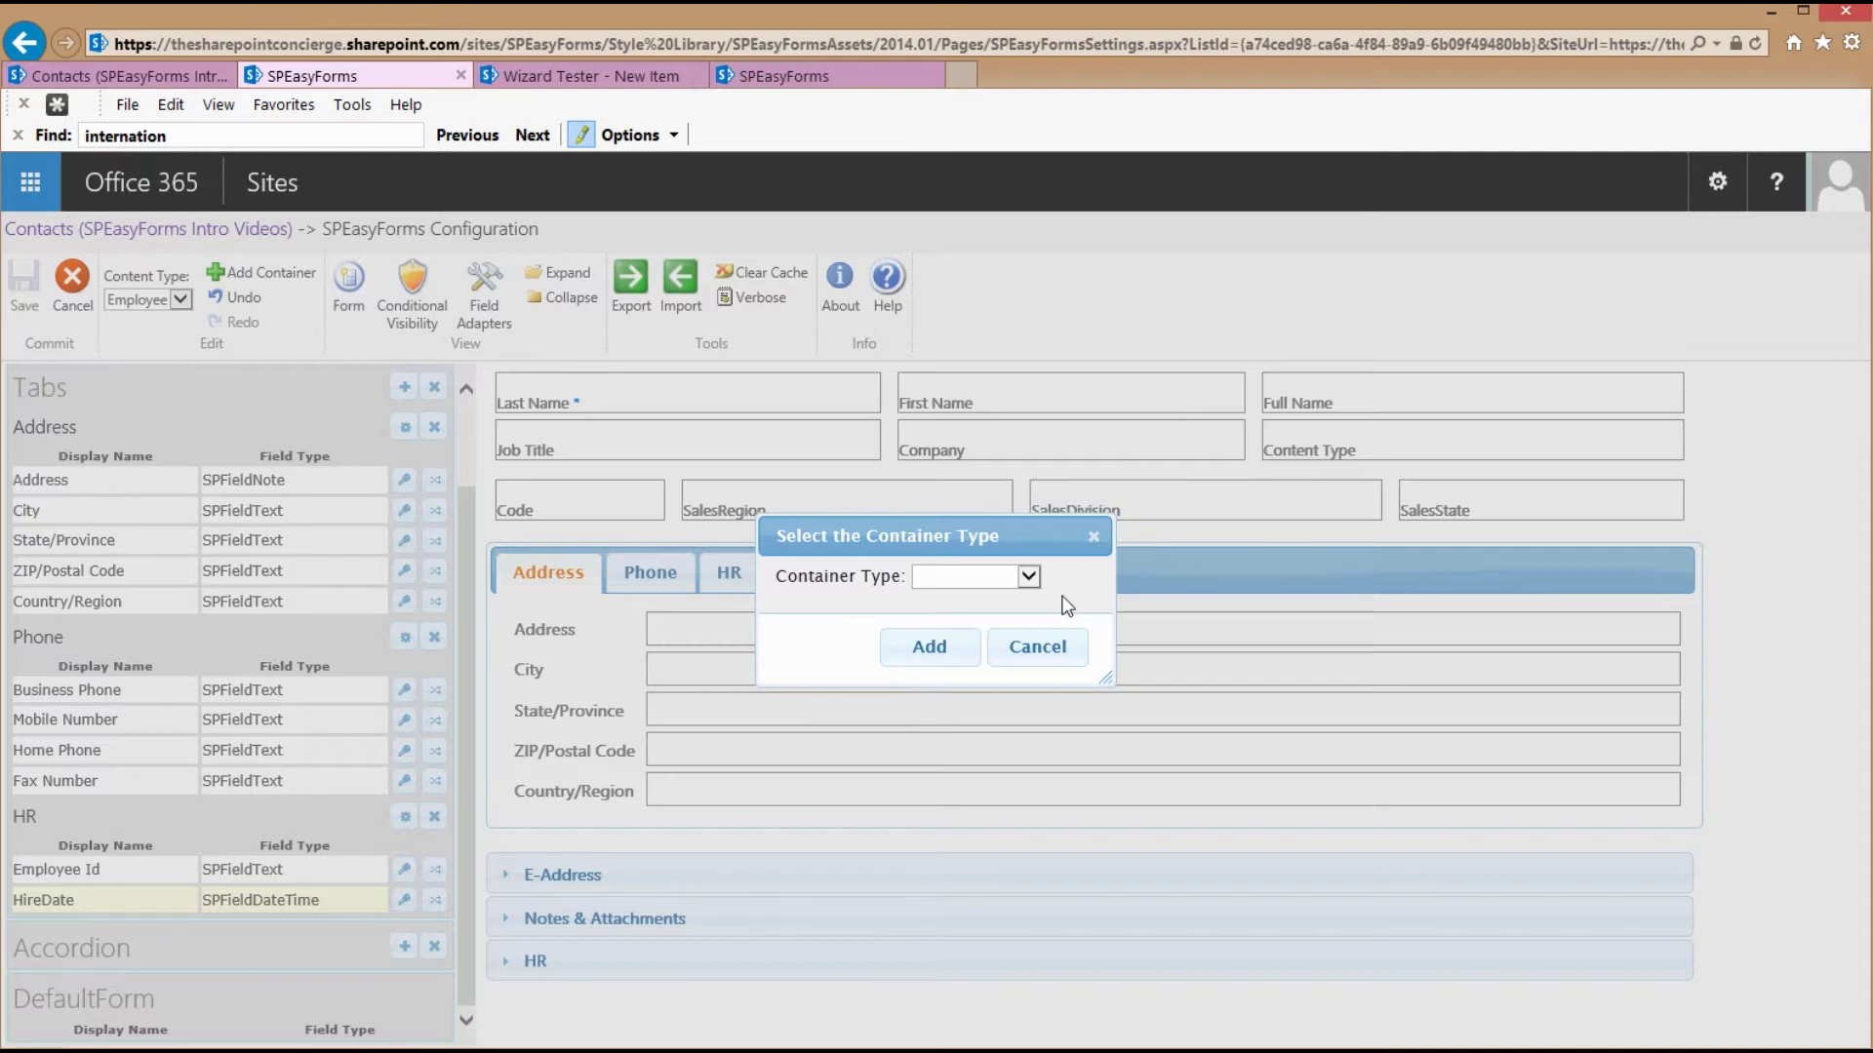
pyautogui.click(1037, 647)
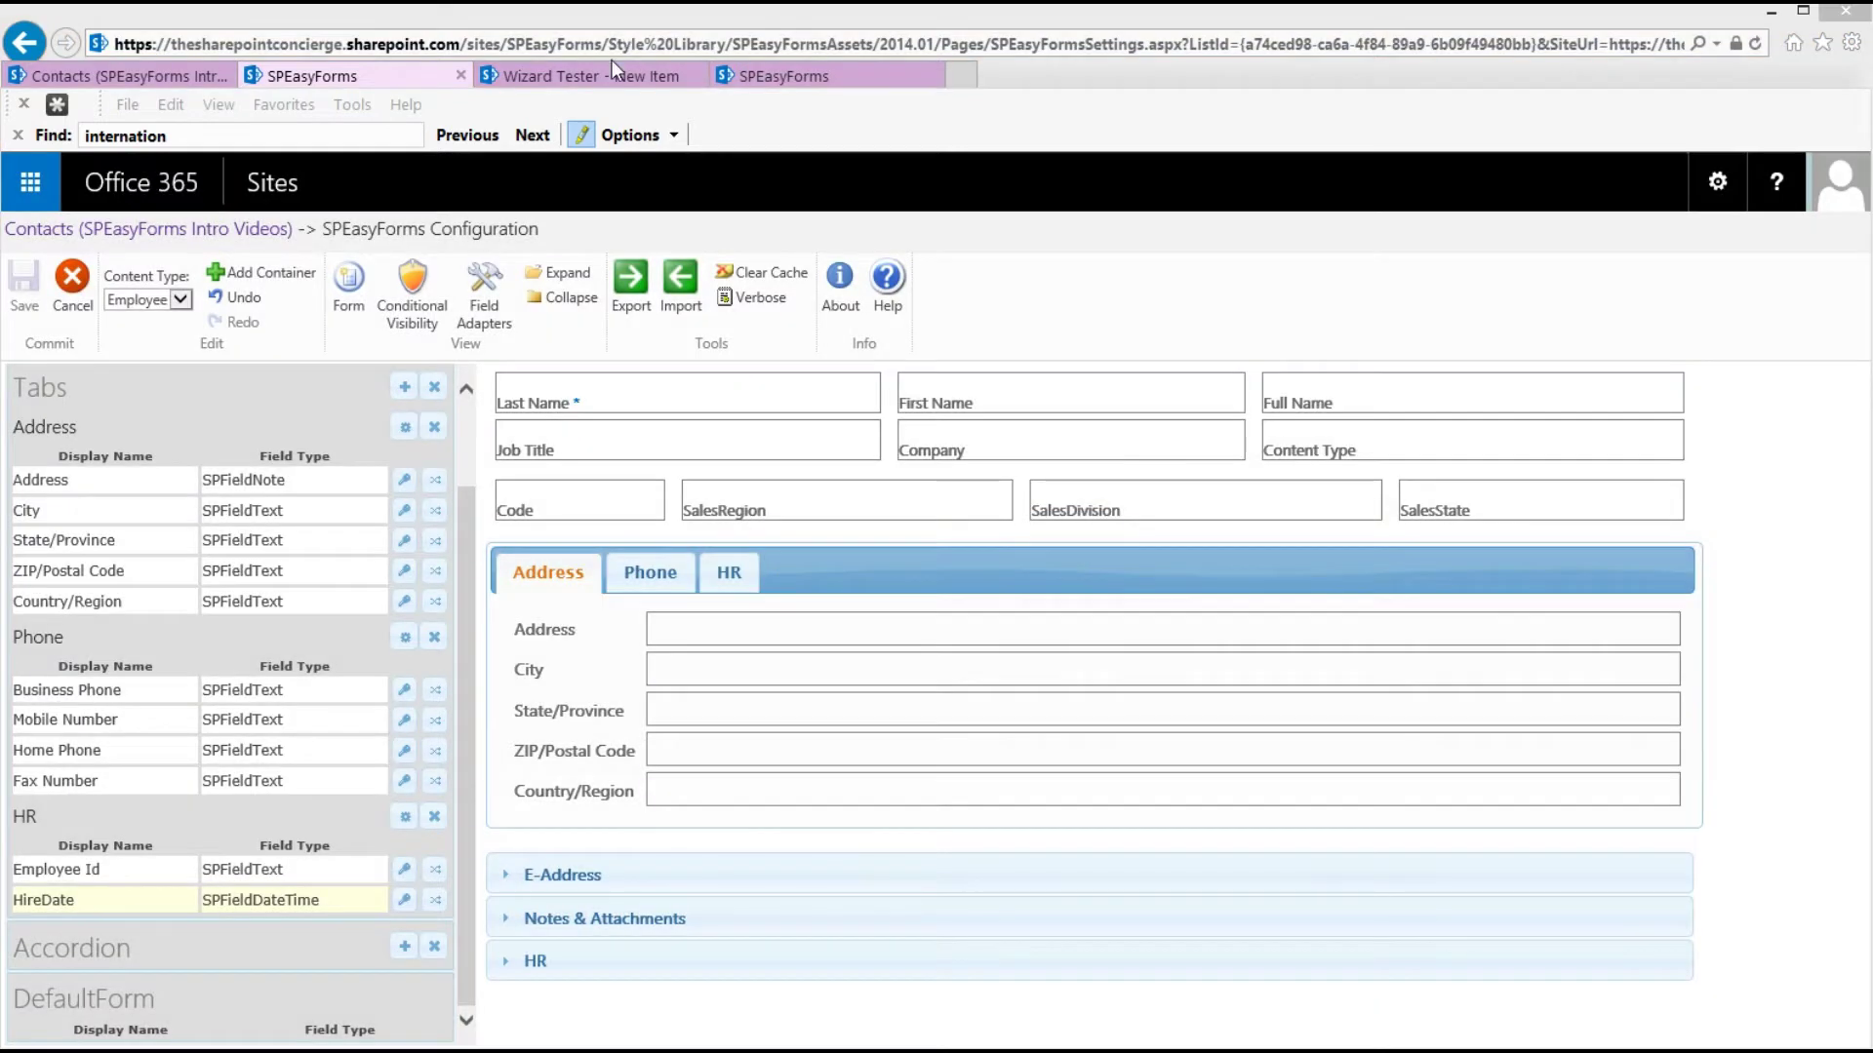
pyautogui.click(591, 85)
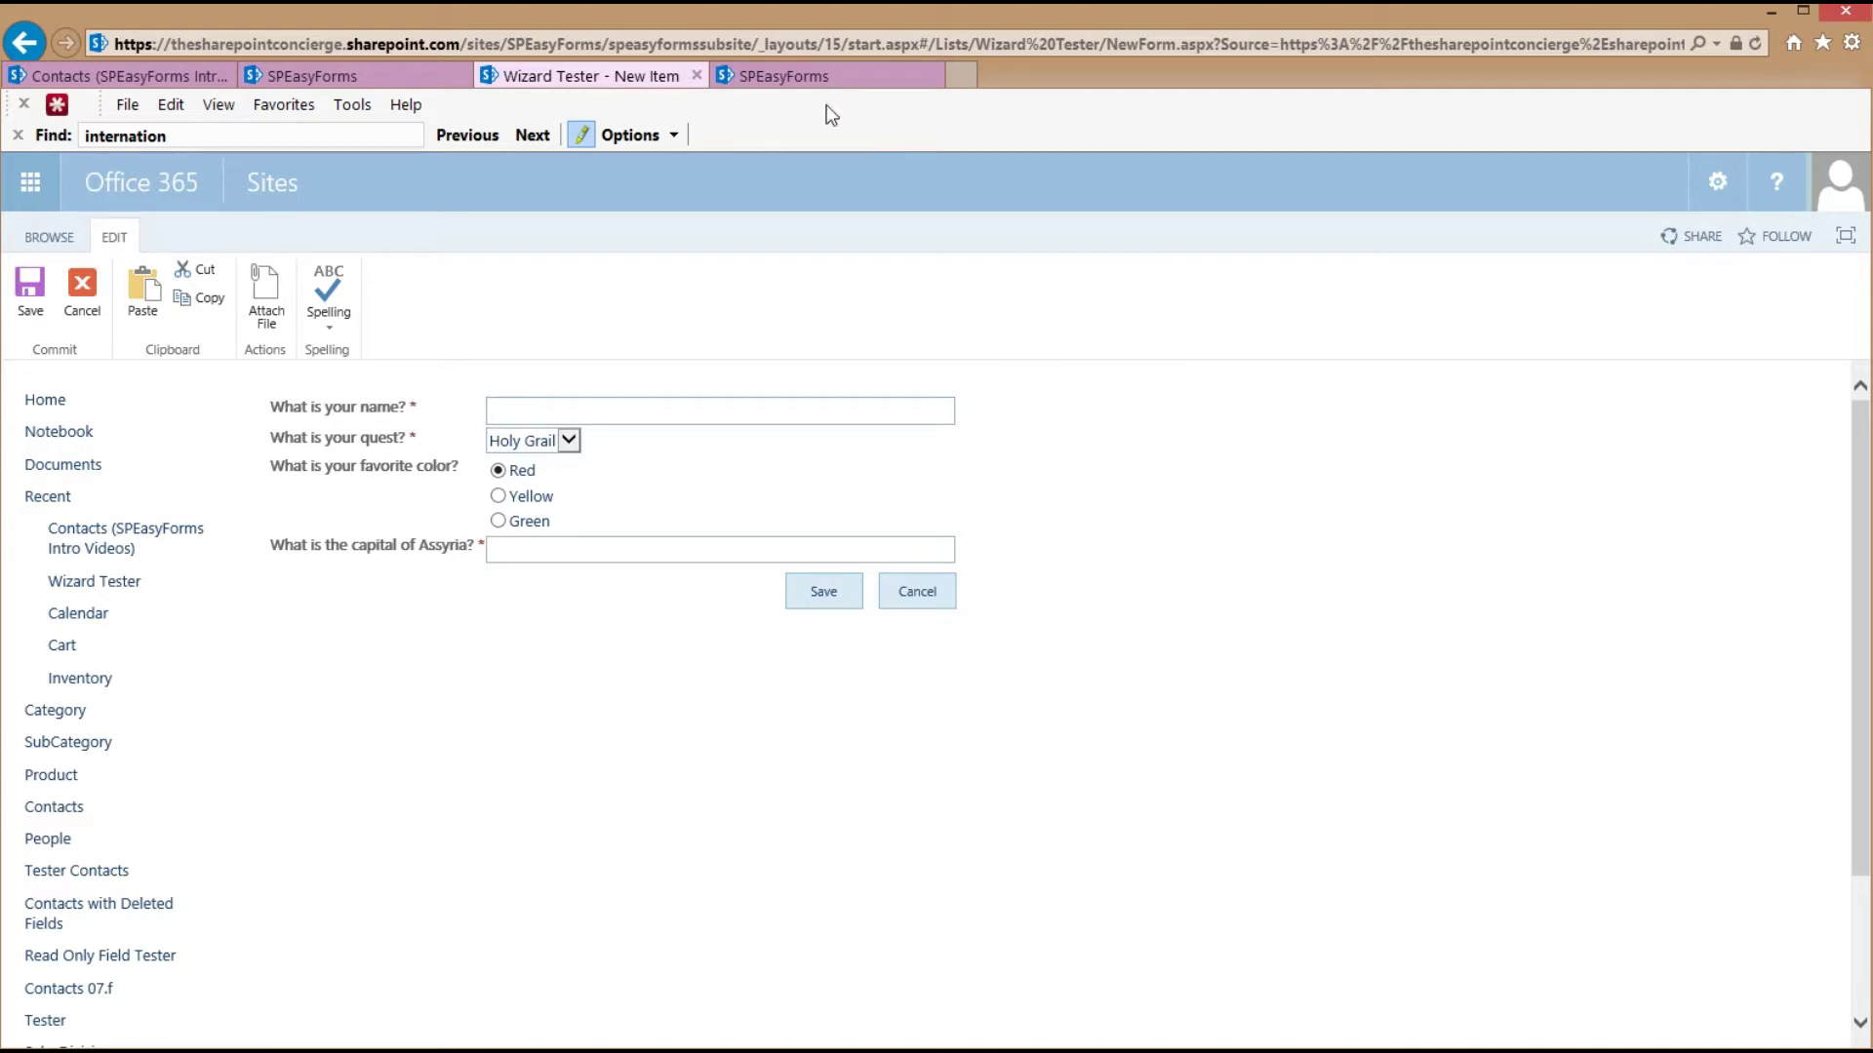
# Add a Wizard container to the Wizard Tester form with steps Name, Quest, Color and Capital
pyautogui.click(805, 80)
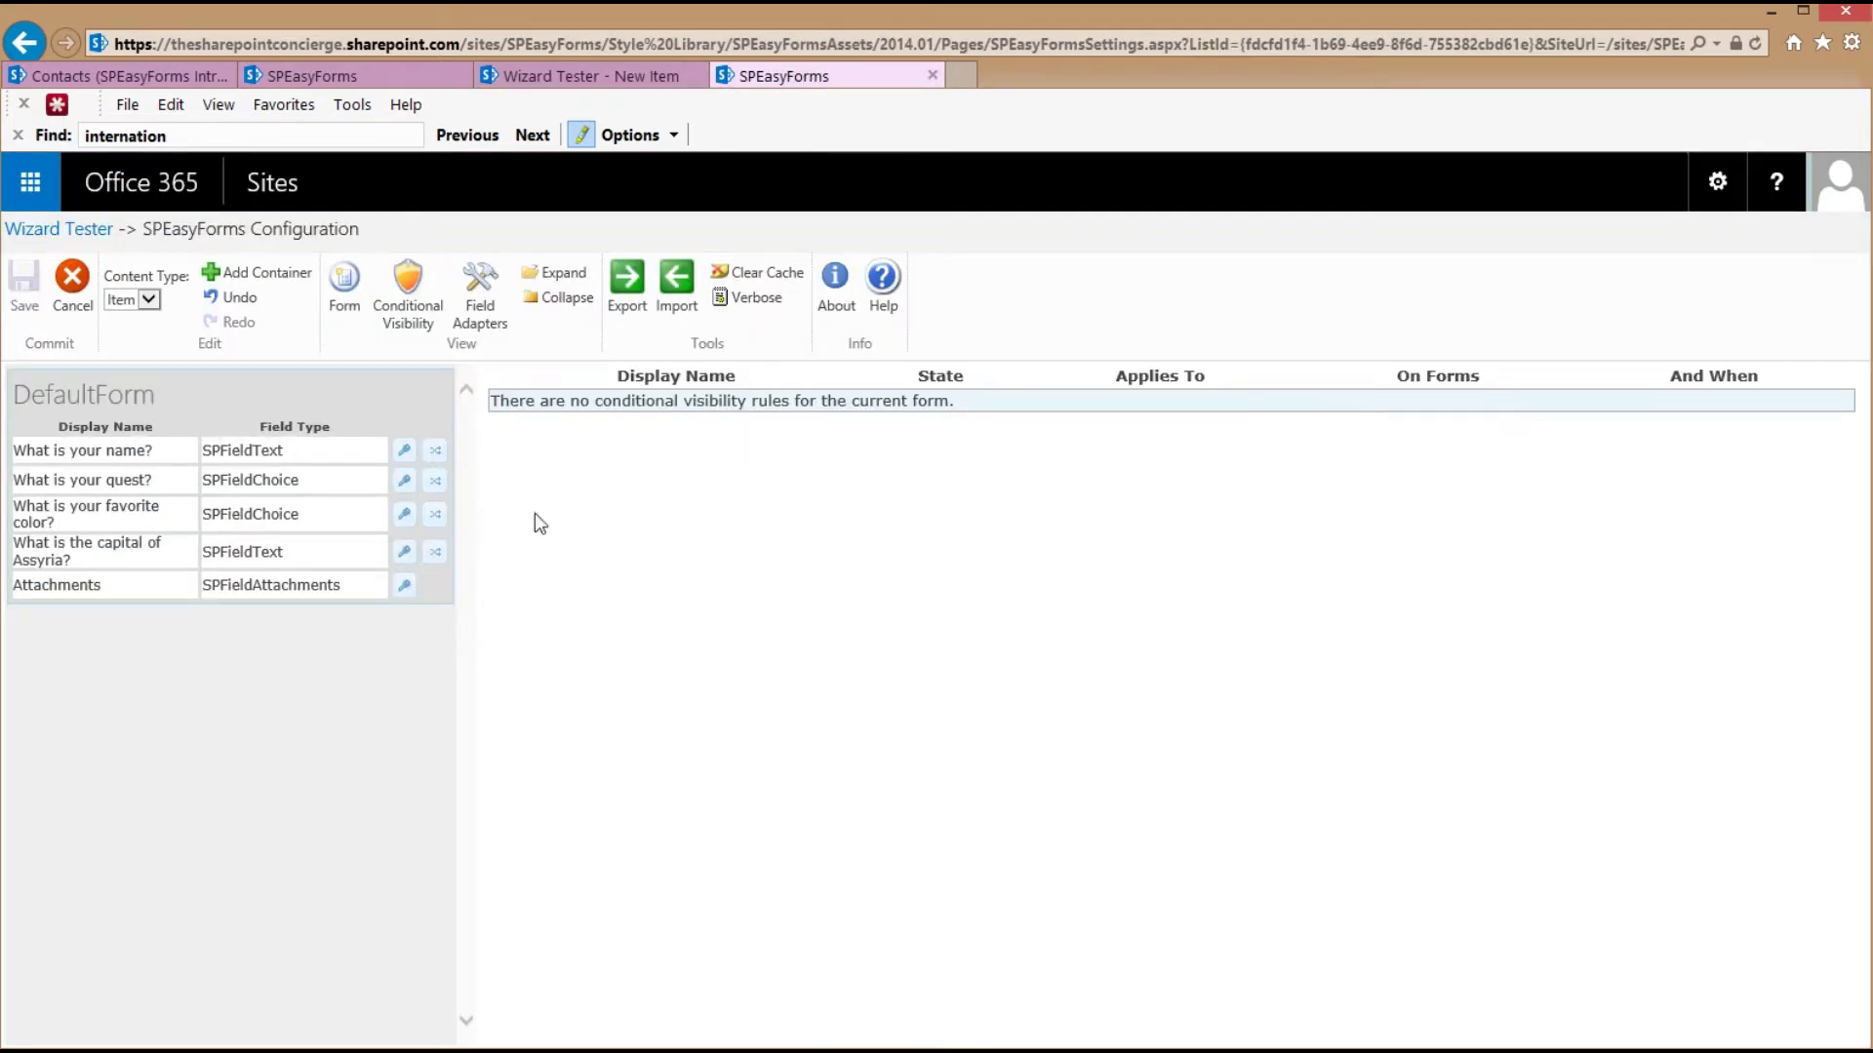
pyautogui.click(256, 282)
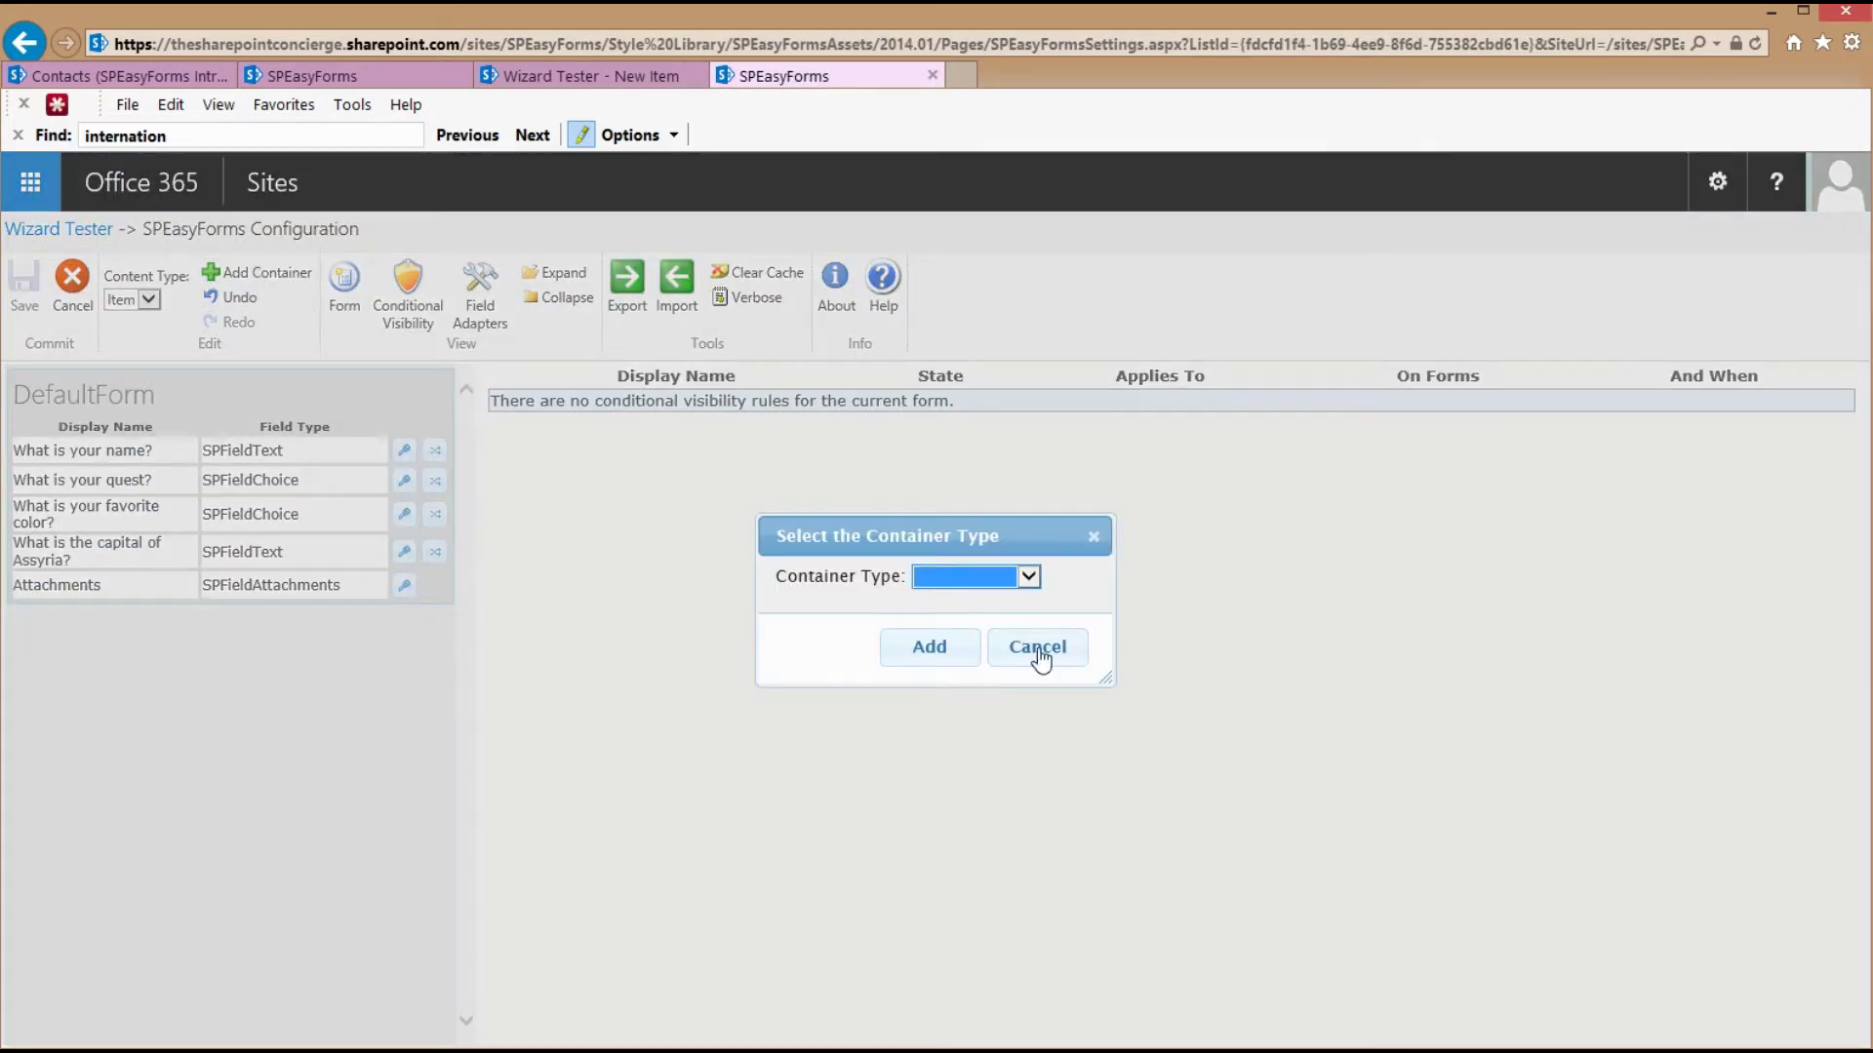
pyautogui.click(960, 578)
pyautogui.click(958, 673)
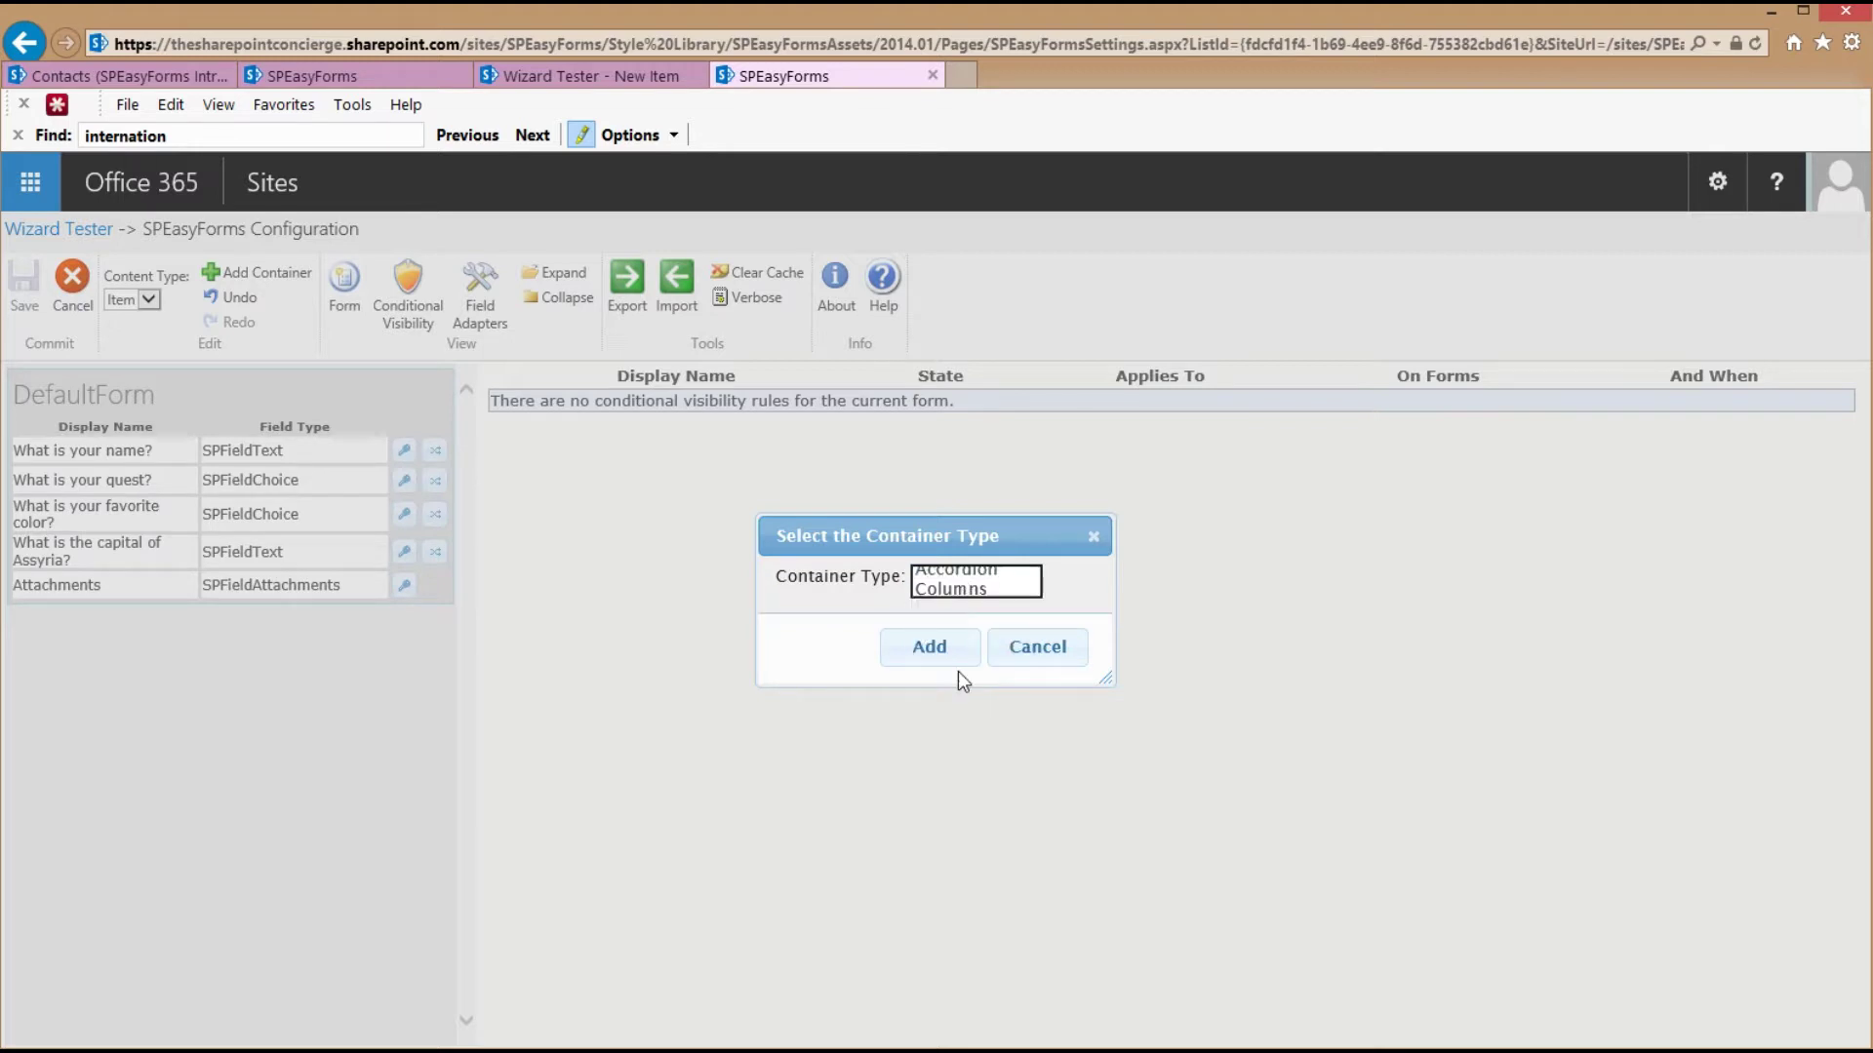
pyautogui.click(936, 661)
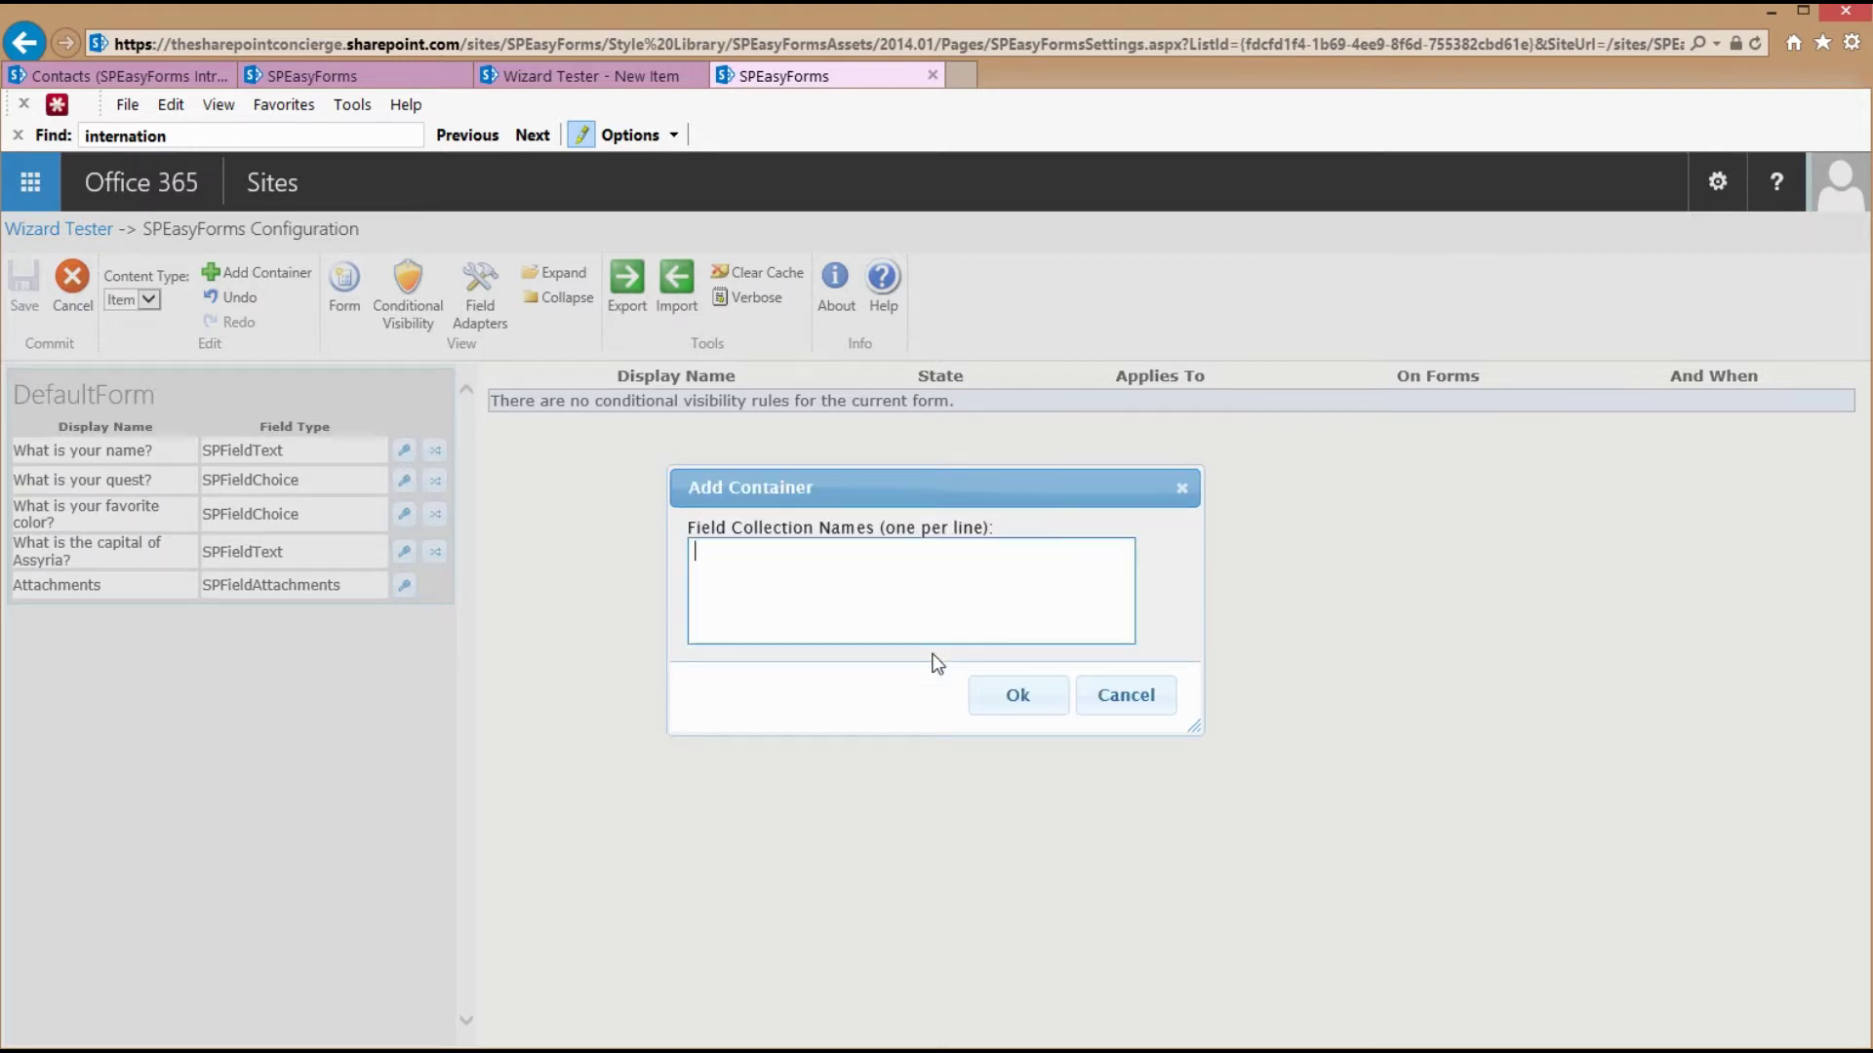
pyautogui.write('Name')
pyautogui.press('Return')
pyautogui.write('Que')
pyautogui.write('st ')
pyautogui.write('Color ')
pyautogui.write('Capital')
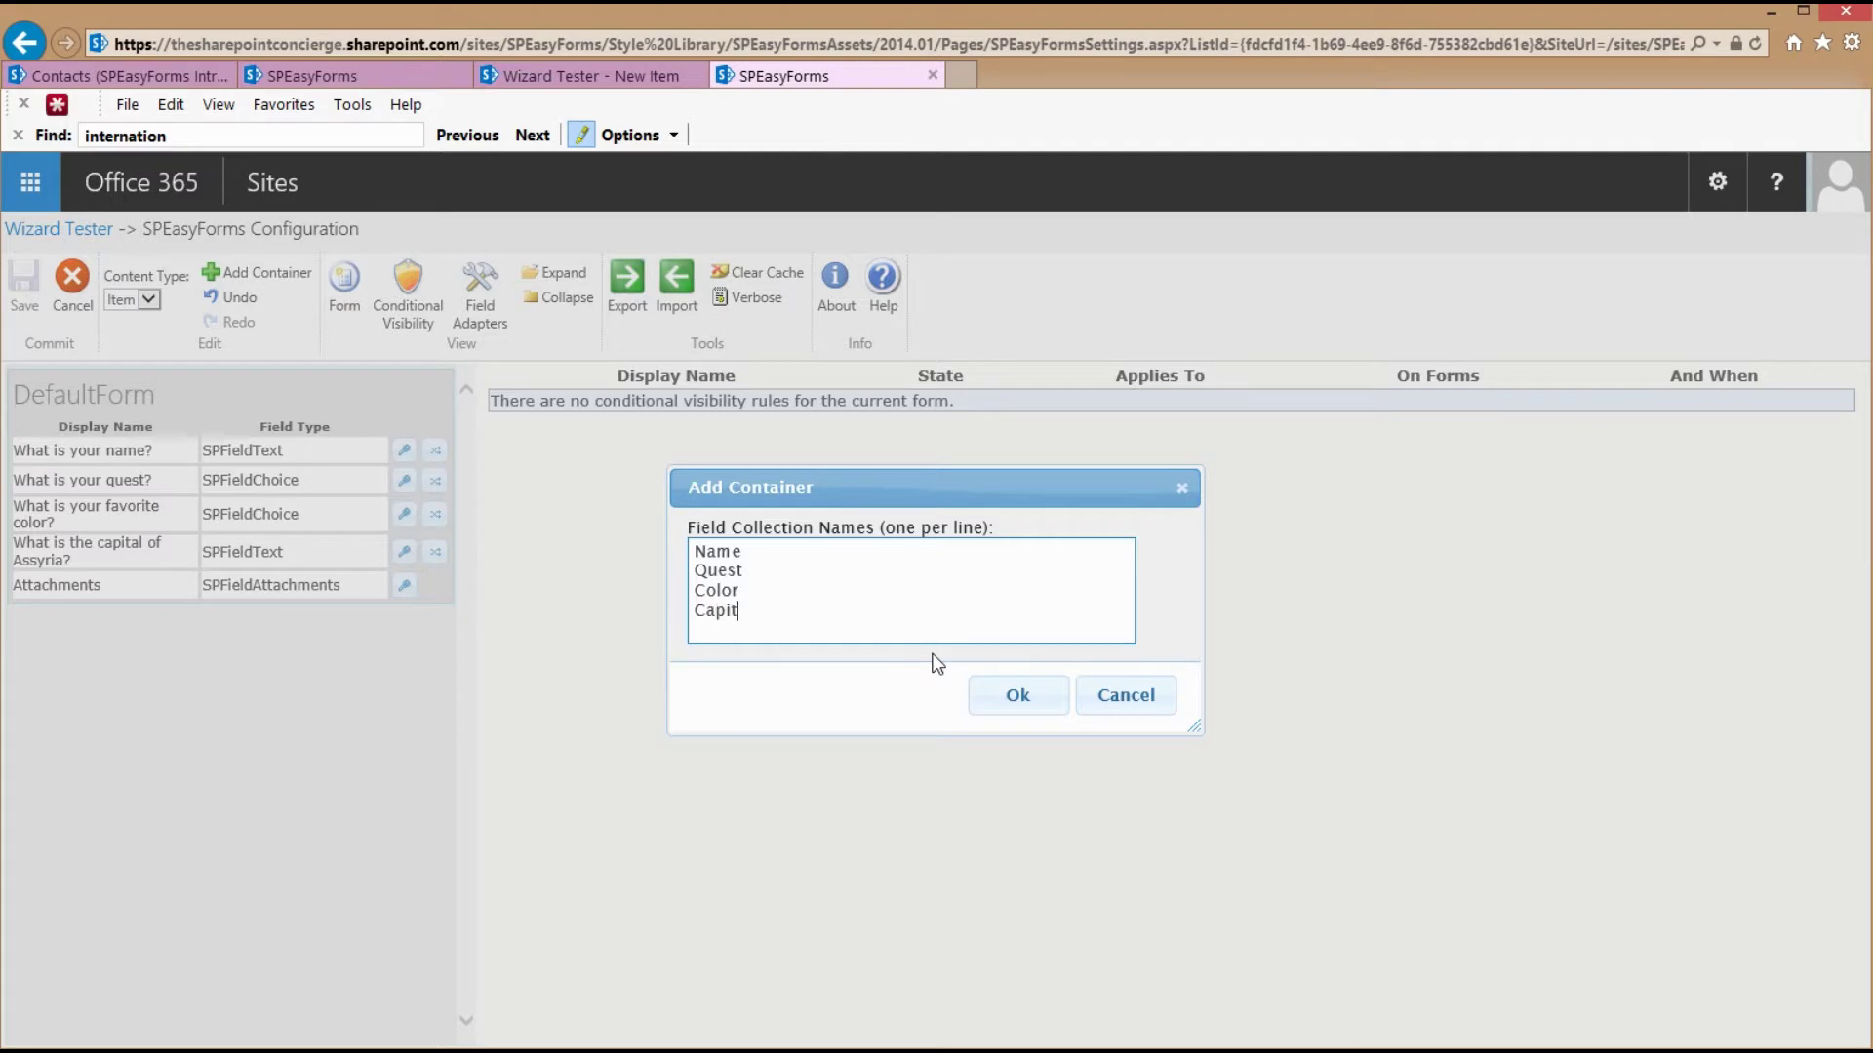
pyautogui.click(987, 696)
# Place the name, quest, favorite color and Assyria capital questions in their matching wizard steps, then save
pyautogui.moveTo(122, 451); pyautogui.dragTo(127, 708)
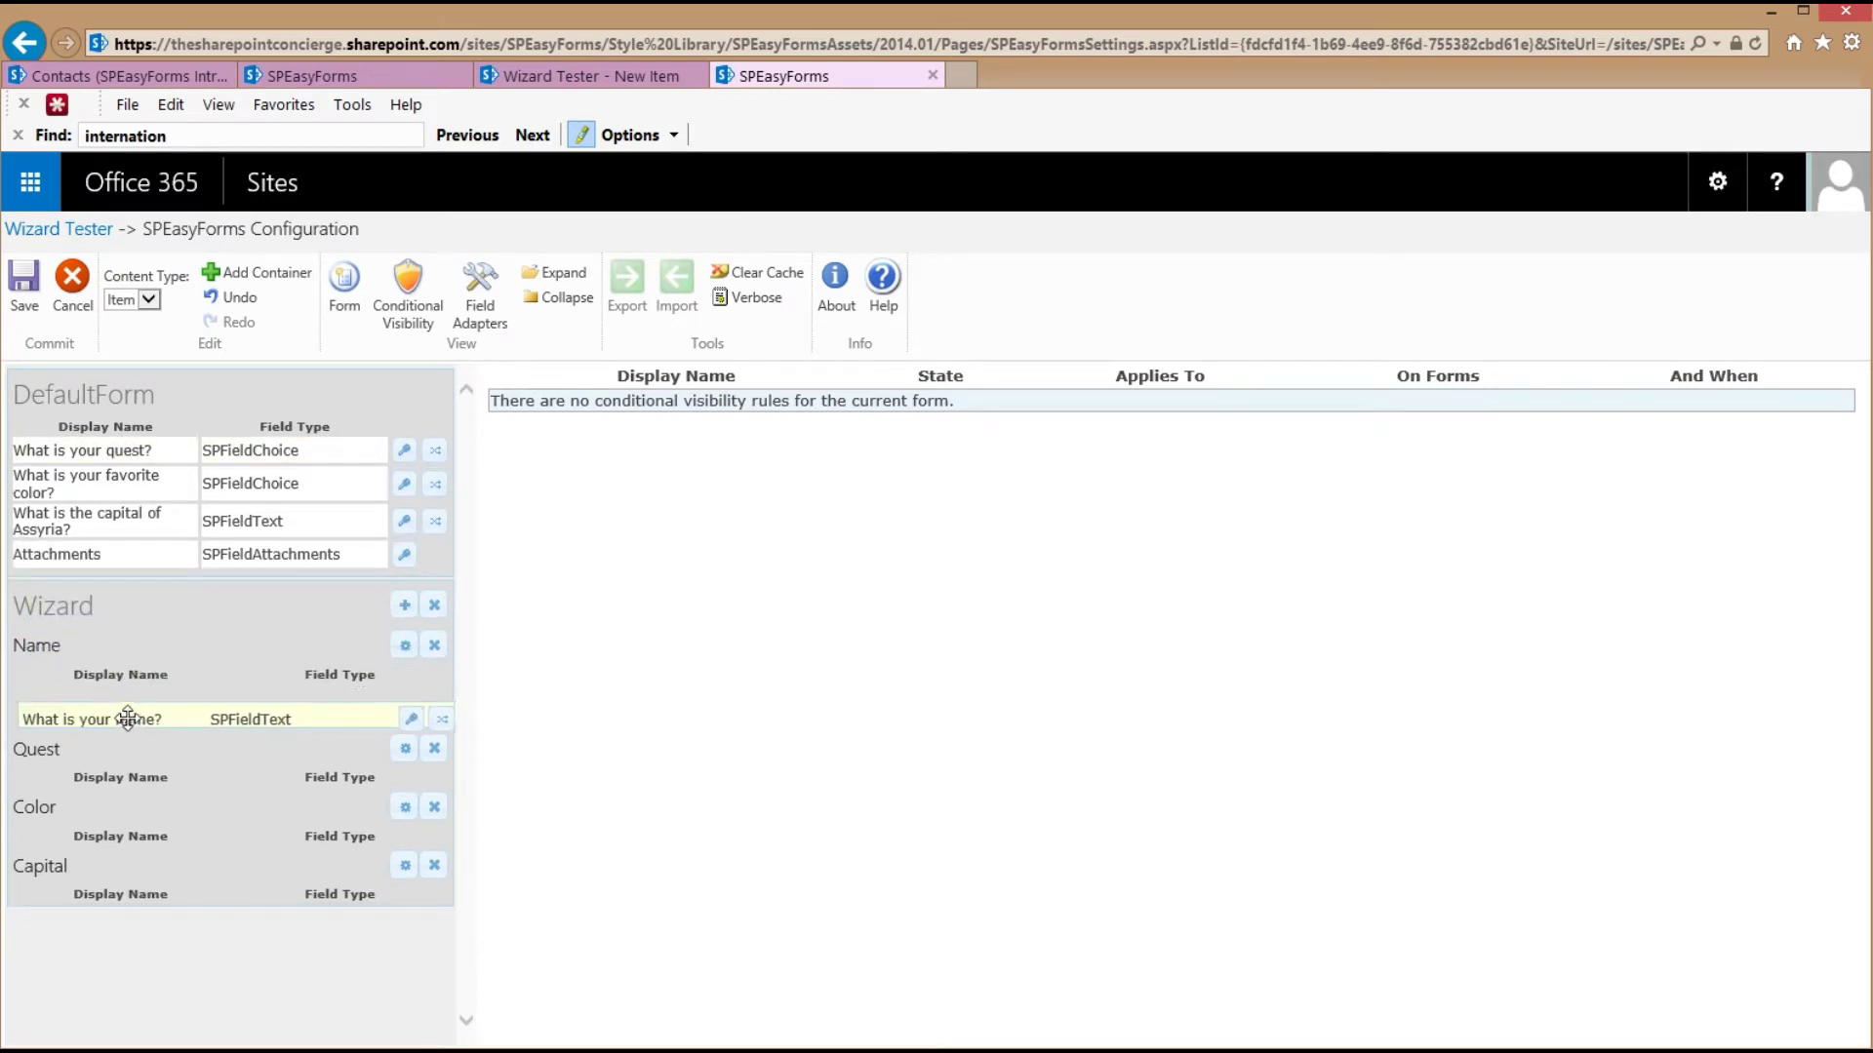
pyautogui.moveTo(129, 451); pyautogui.dragTo(142, 775)
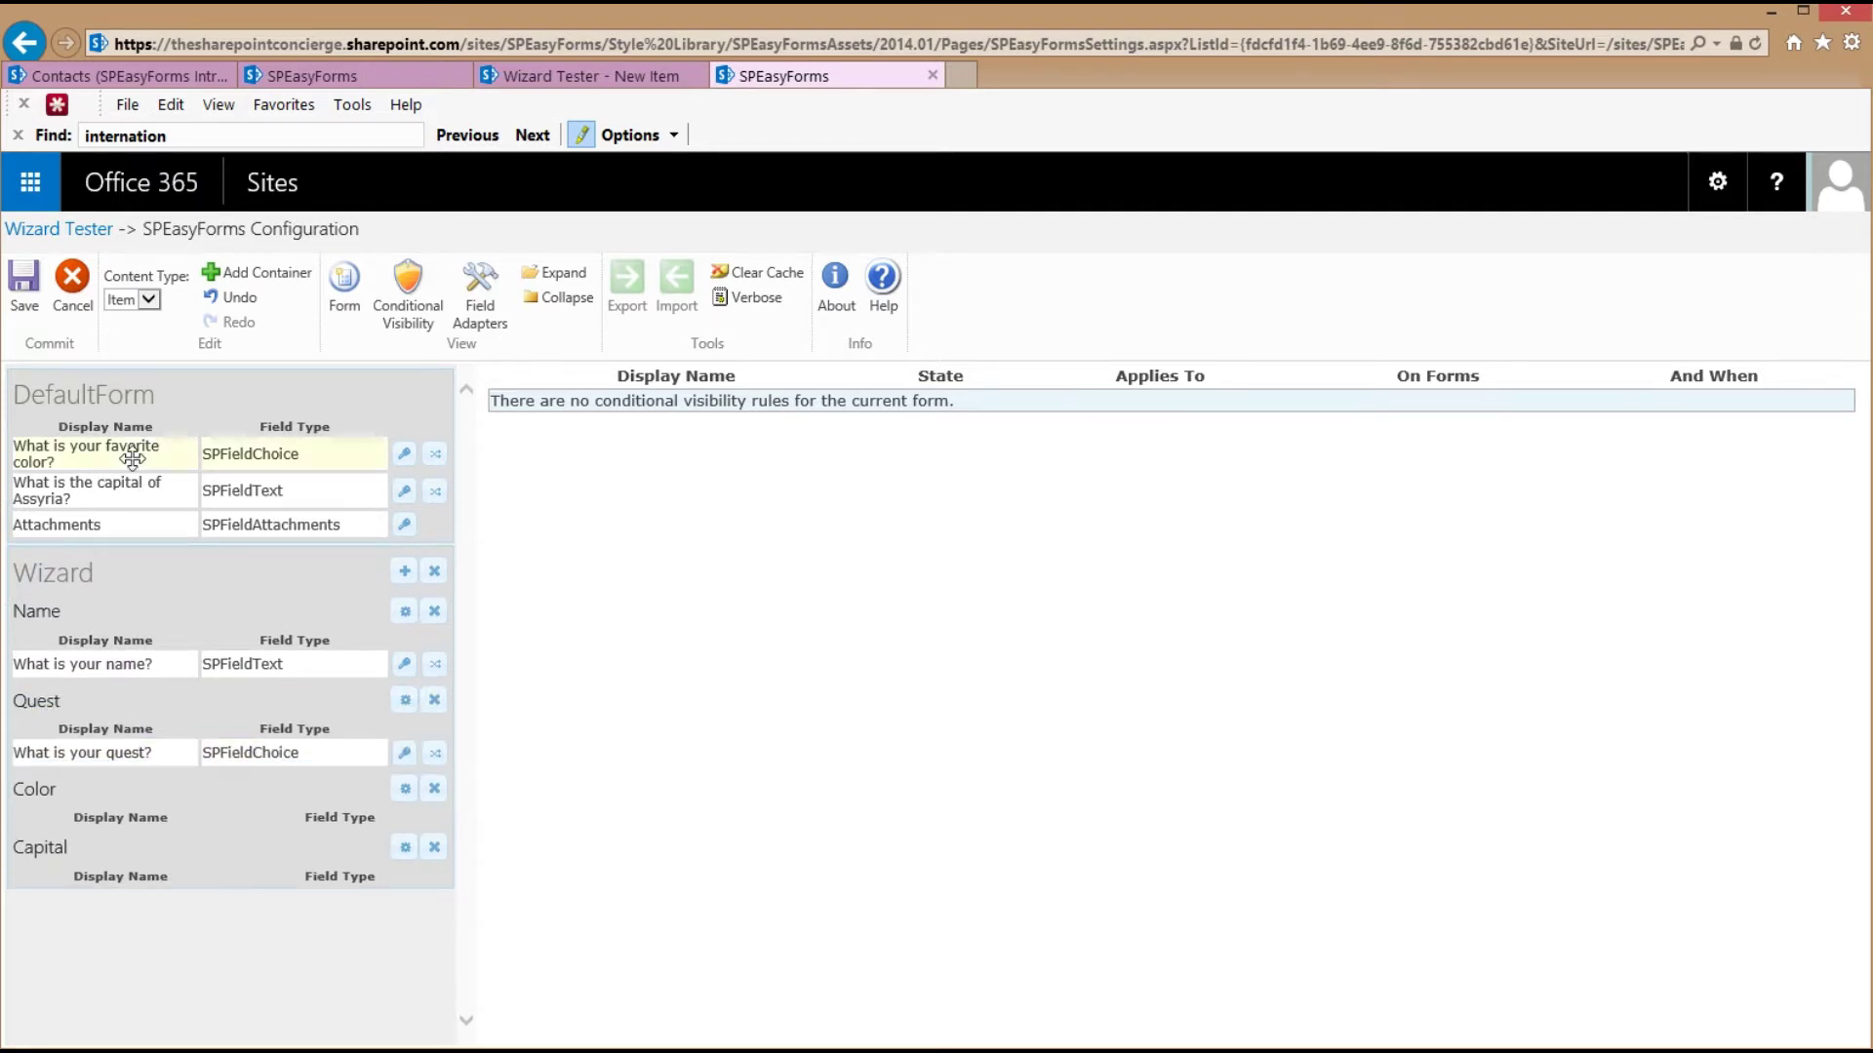
pyautogui.moveTo(131, 451); pyautogui.dragTo(139, 815)
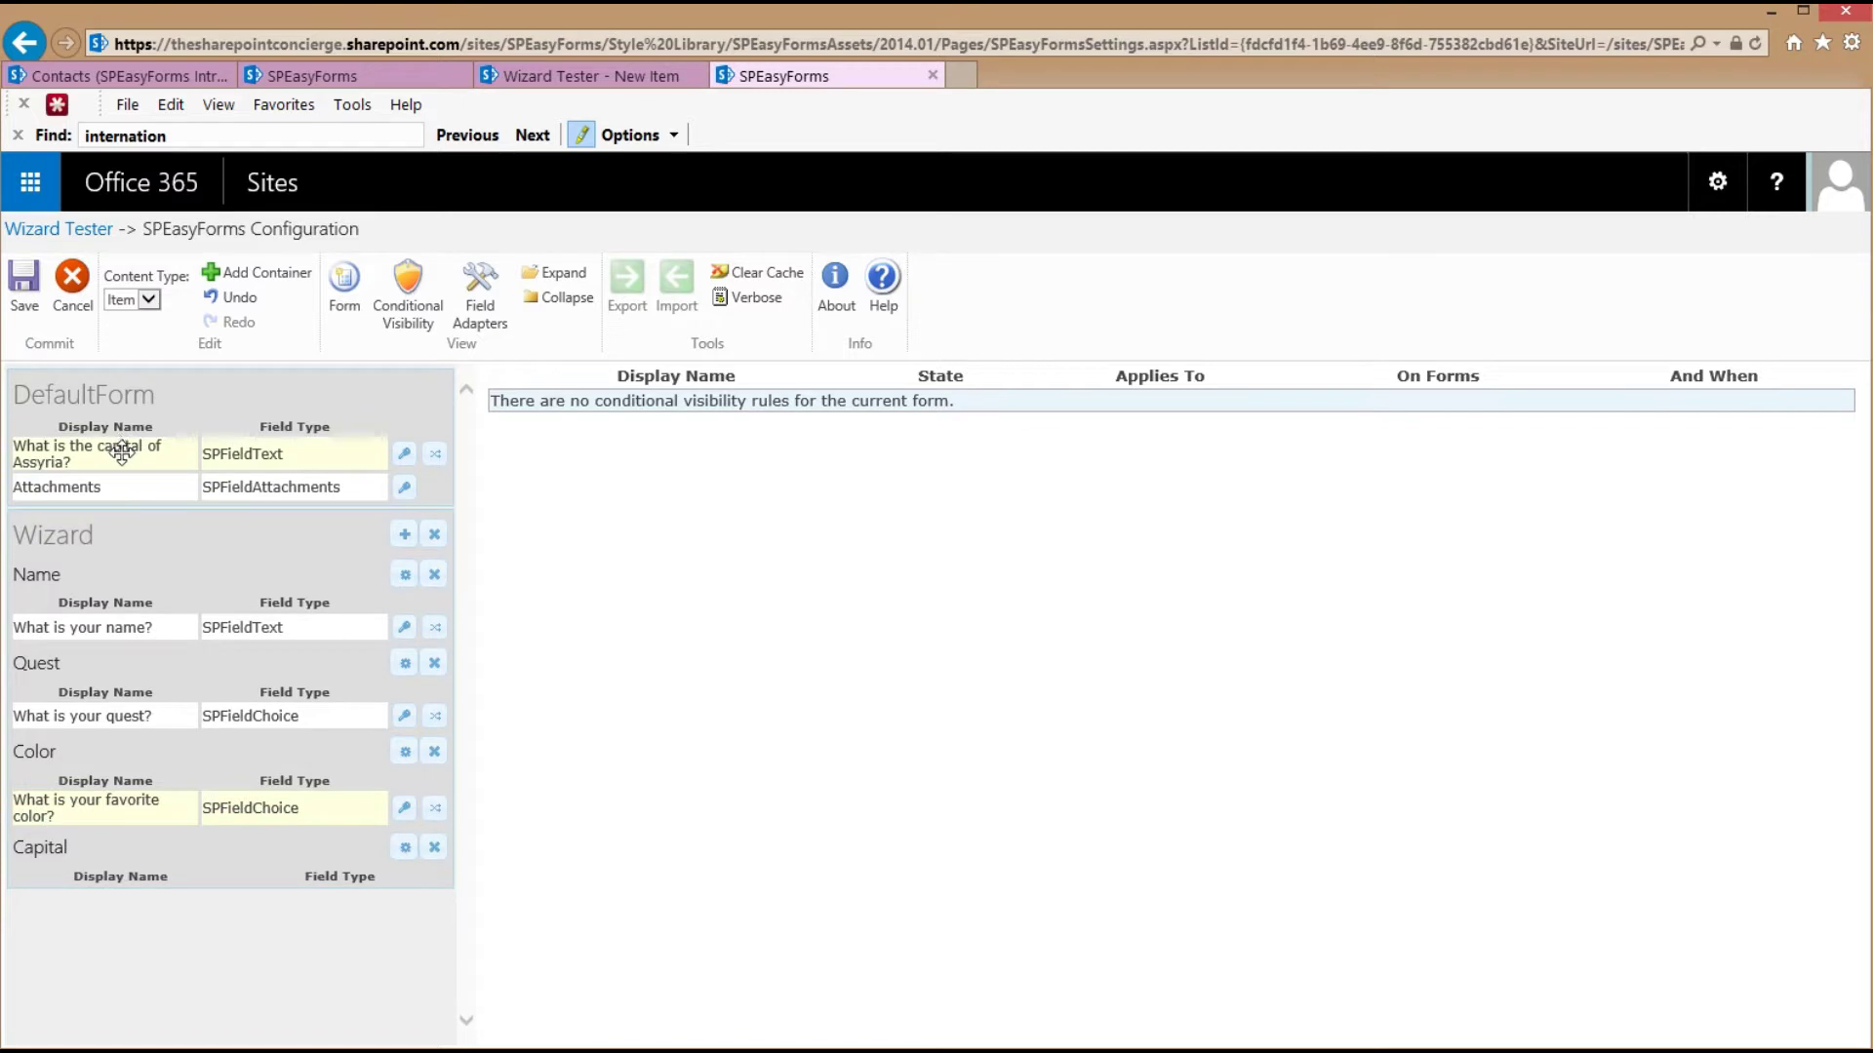
pyautogui.moveTo(121, 450); pyautogui.dragTo(127, 891)
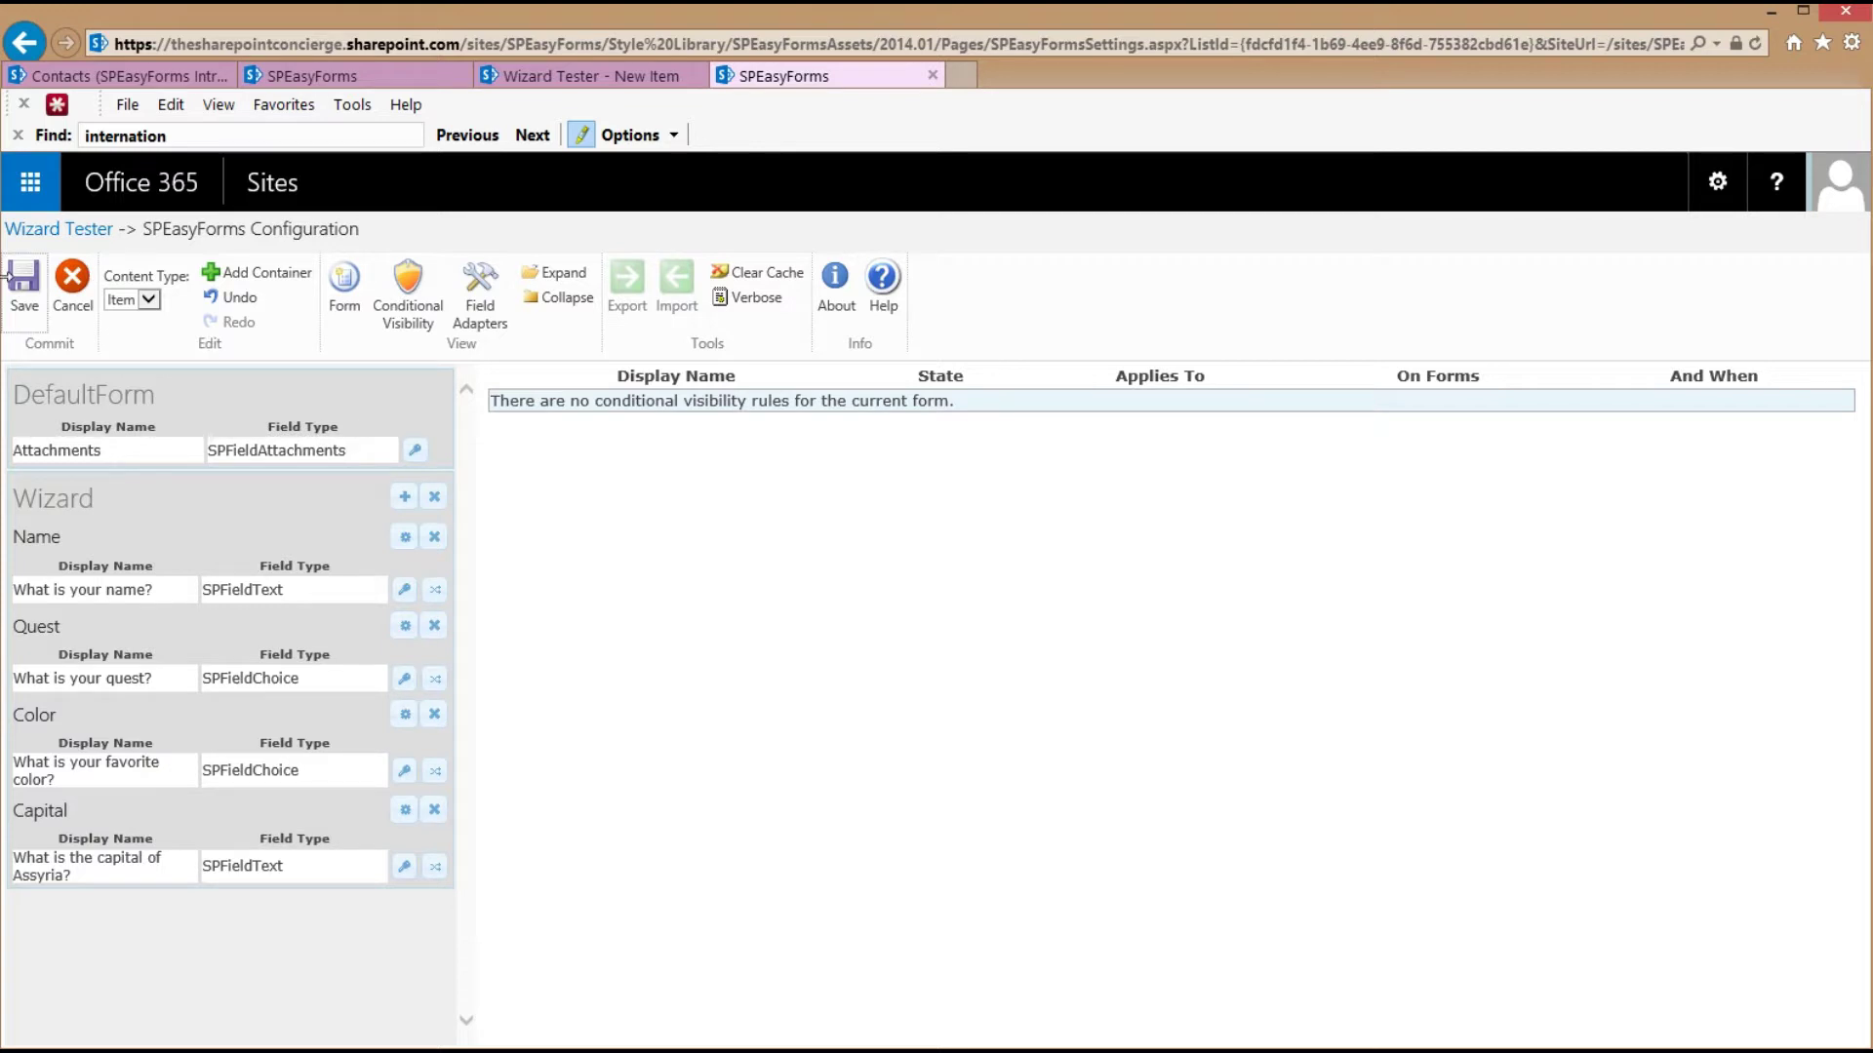
pyautogui.click(23, 285)
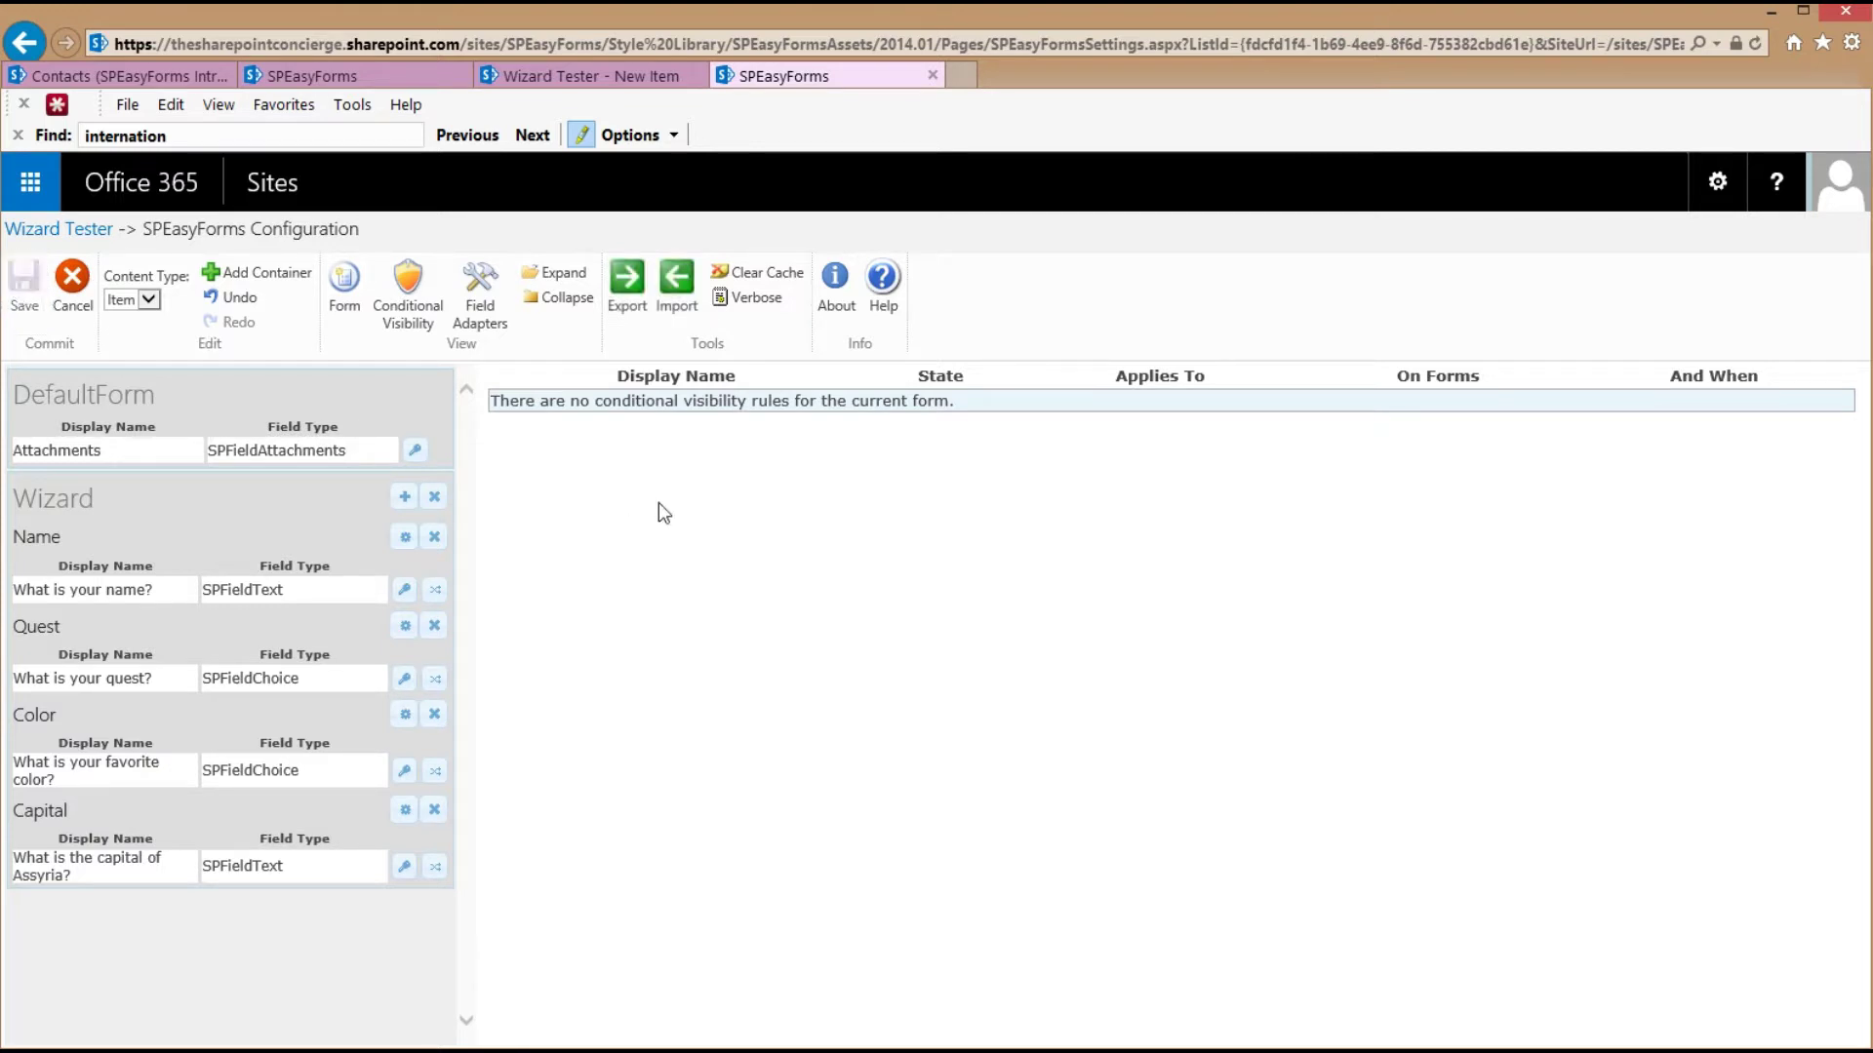
# Reload the Wizard Tester form and step forward through all four wizard steps and back to Name
pyautogui.click(581, 69)
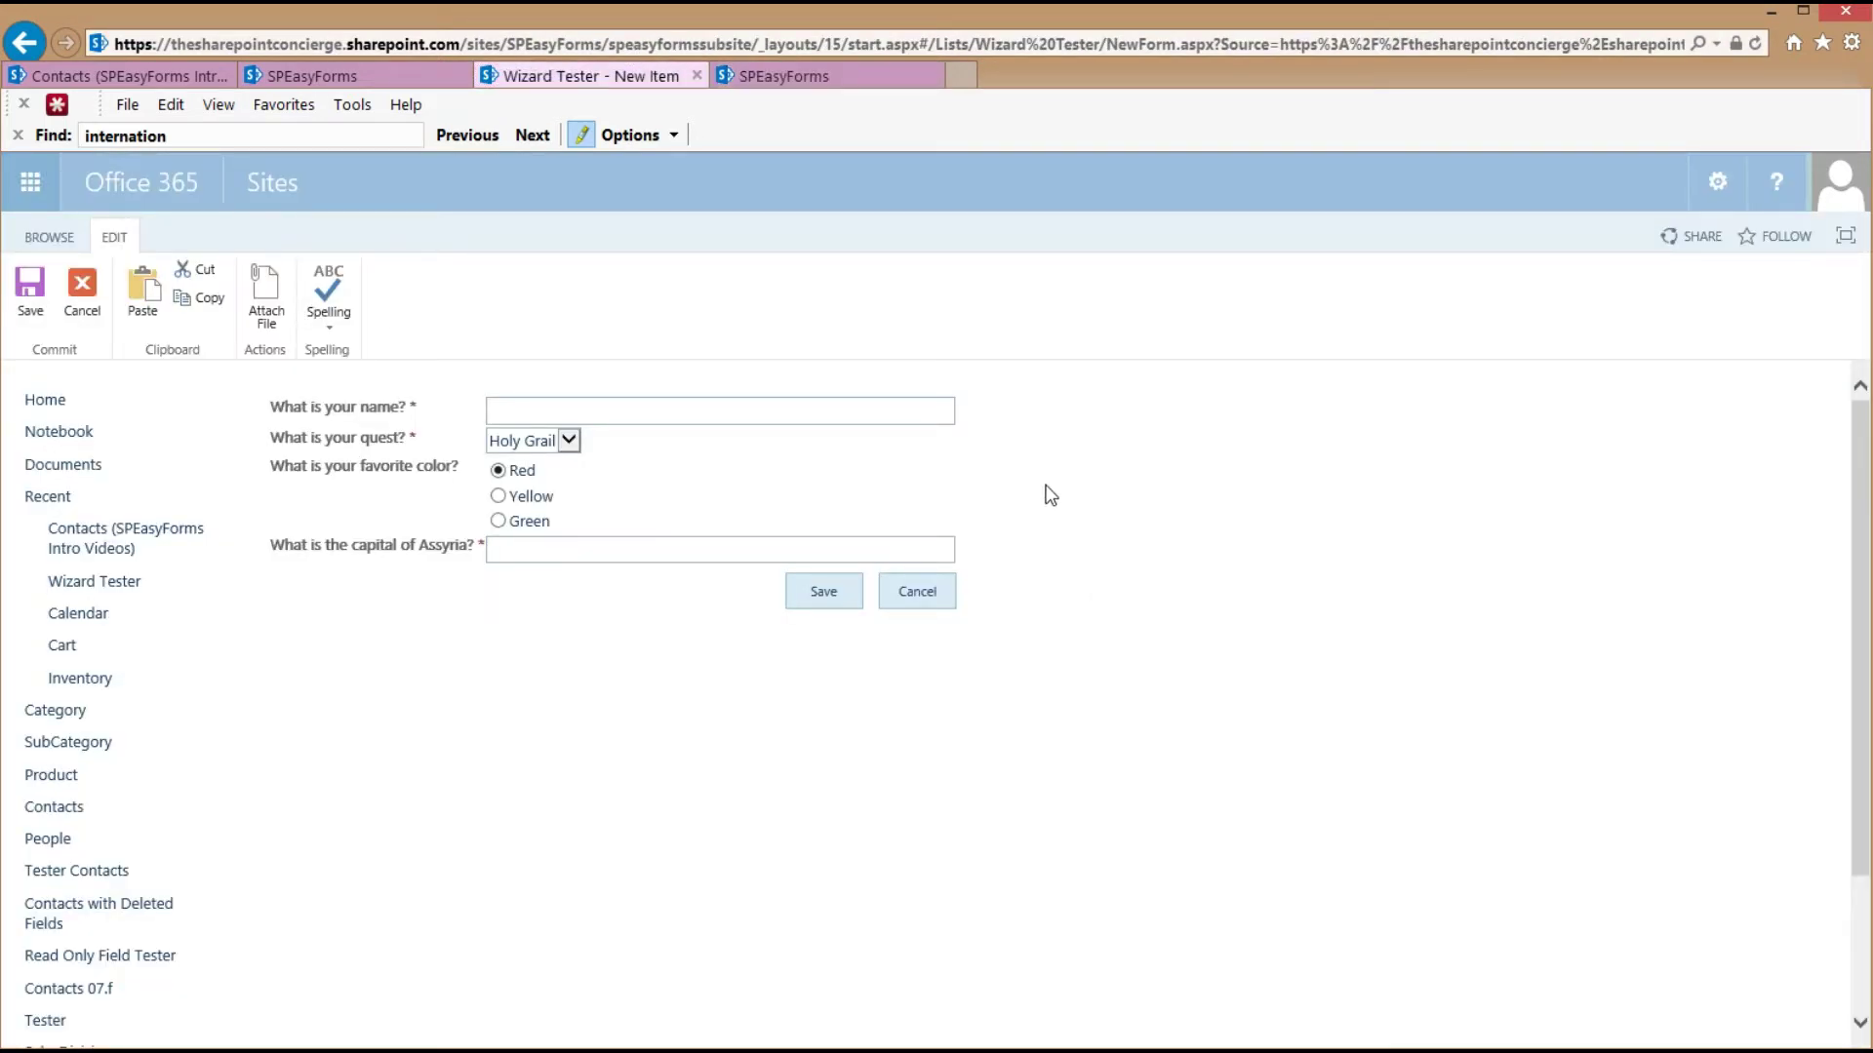
pyautogui.press('F5')
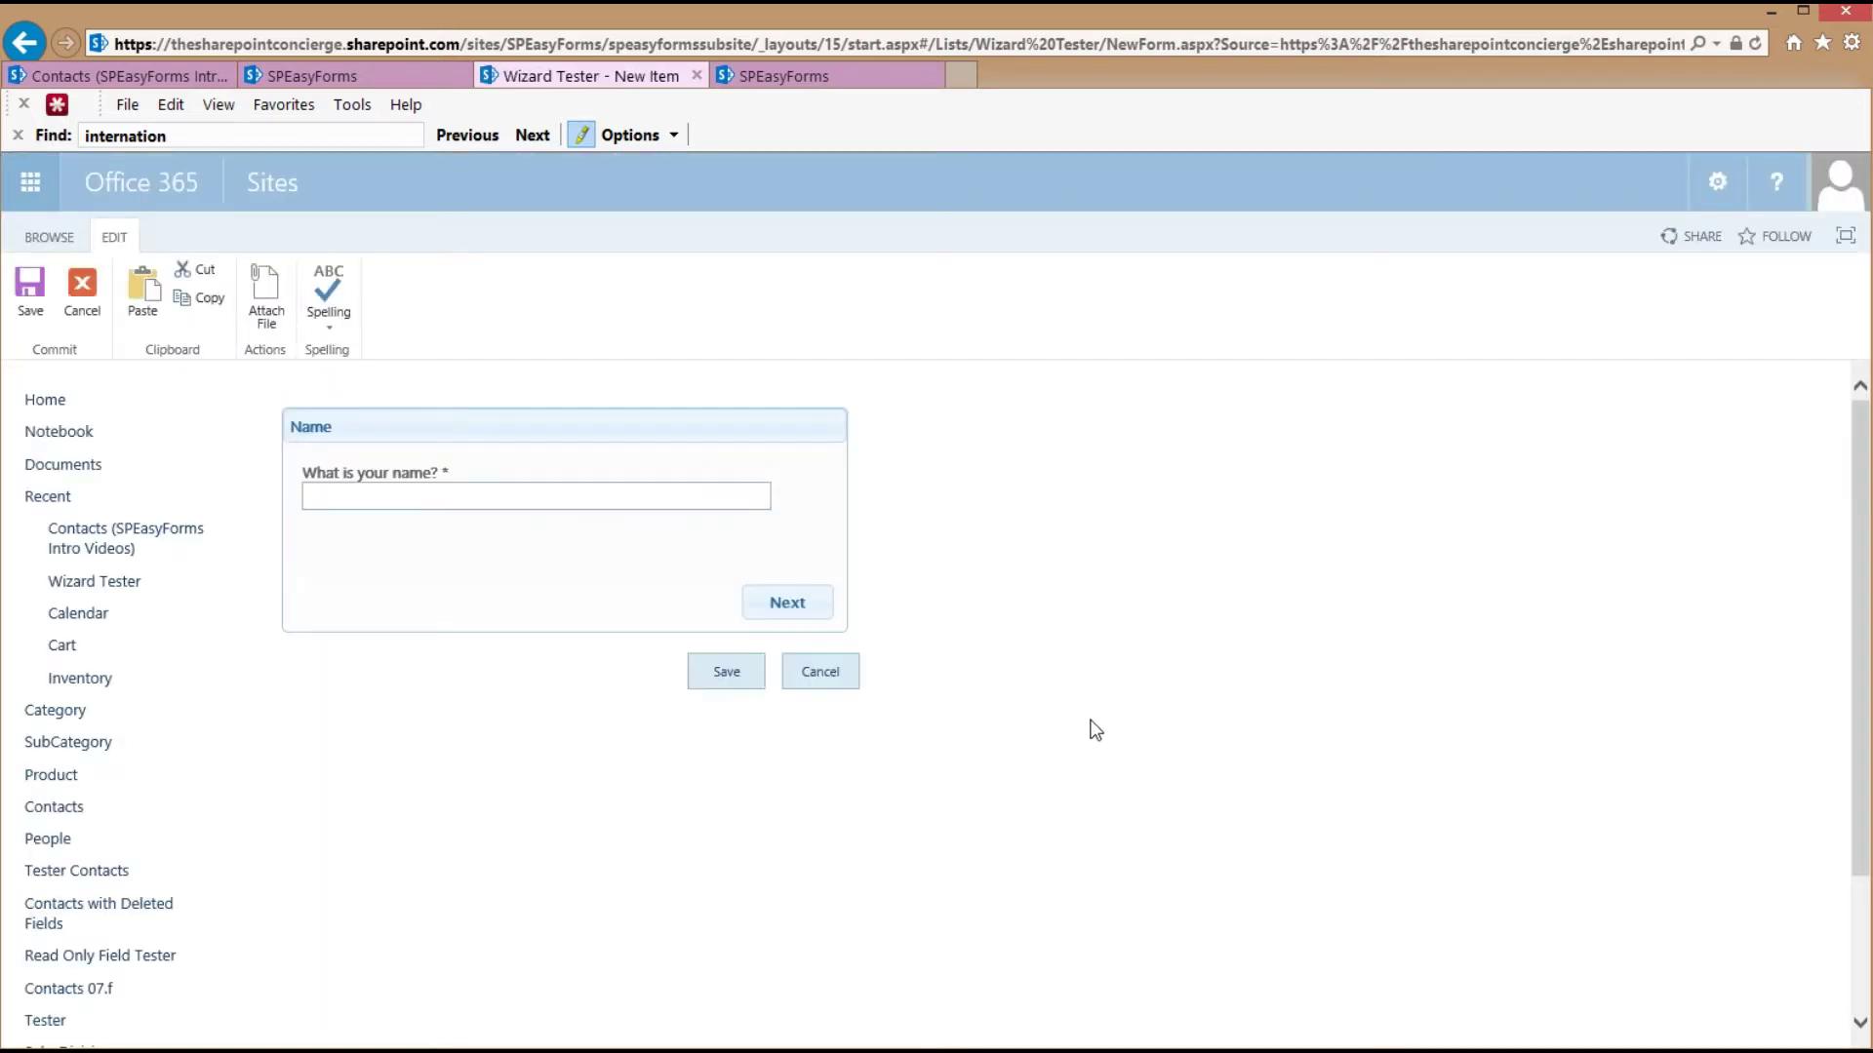
pyautogui.click(788, 603)
pyautogui.click(788, 604)
pyautogui.click(788, 604)
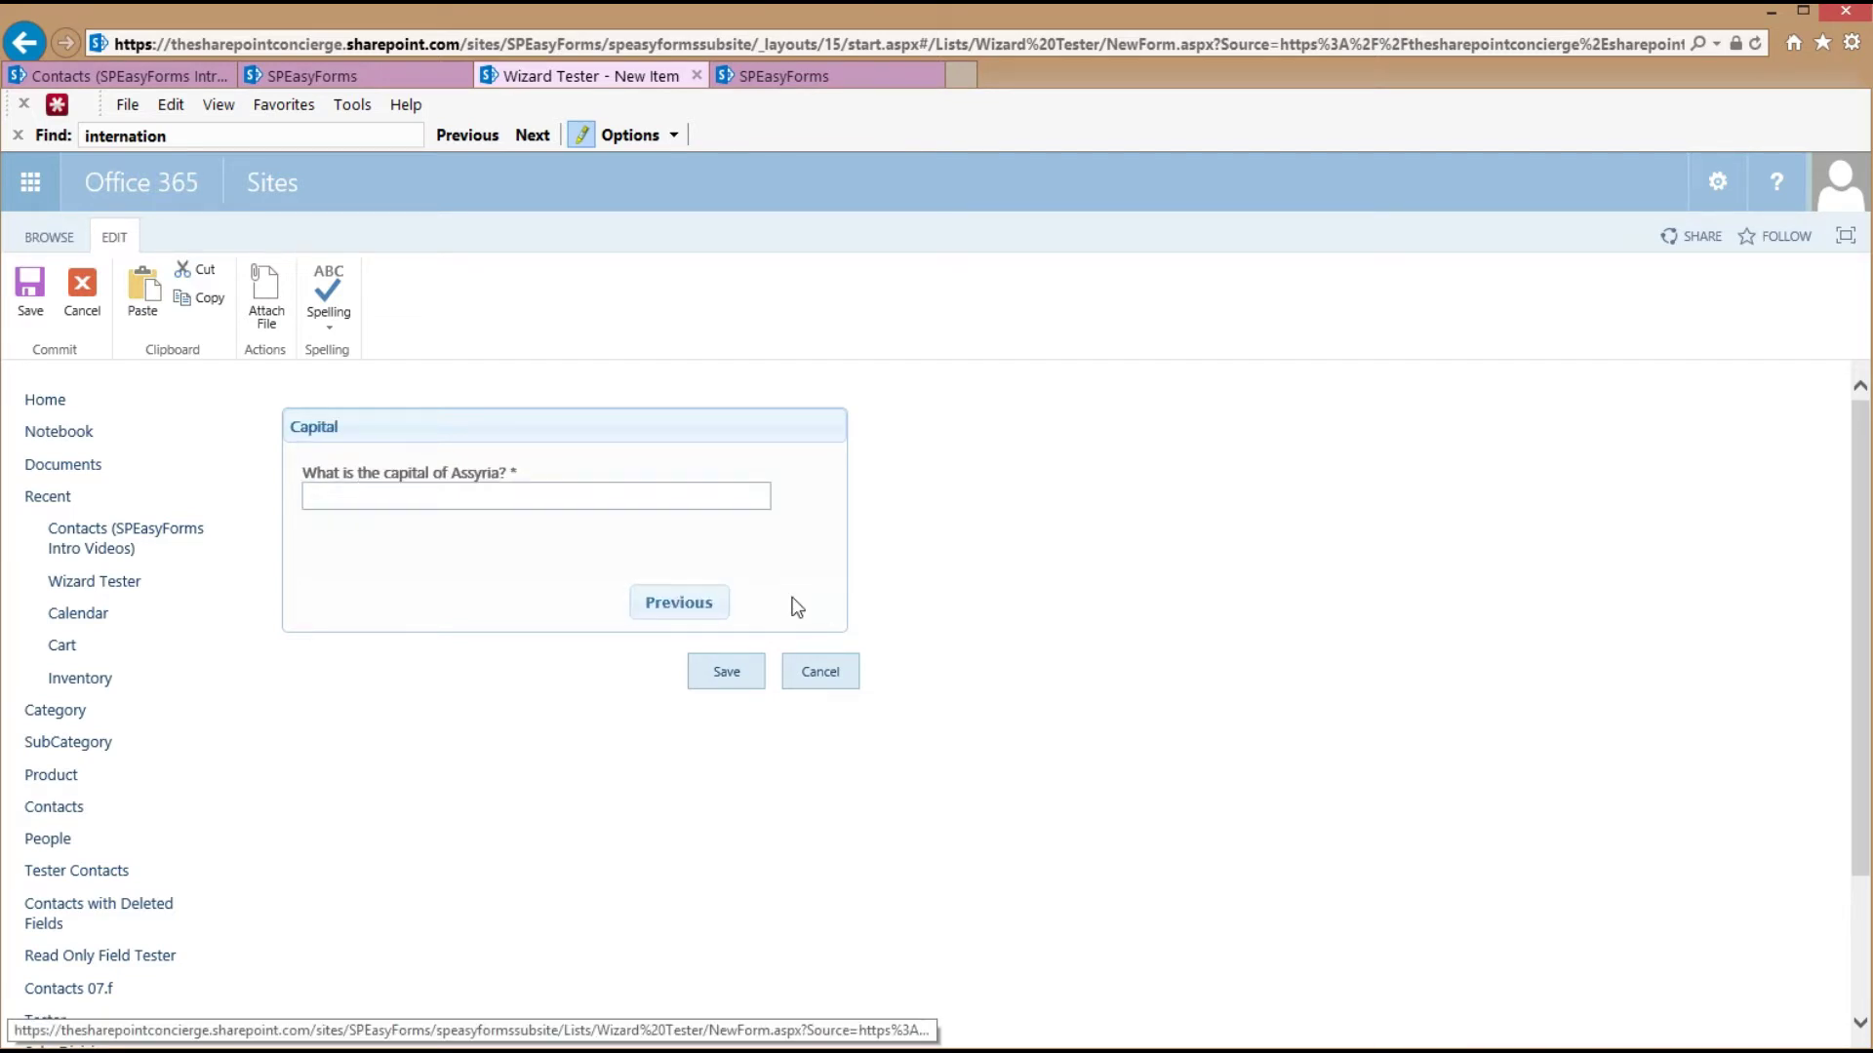
pyautogui.click(695, 614)
pyautogui.click(687, 609)
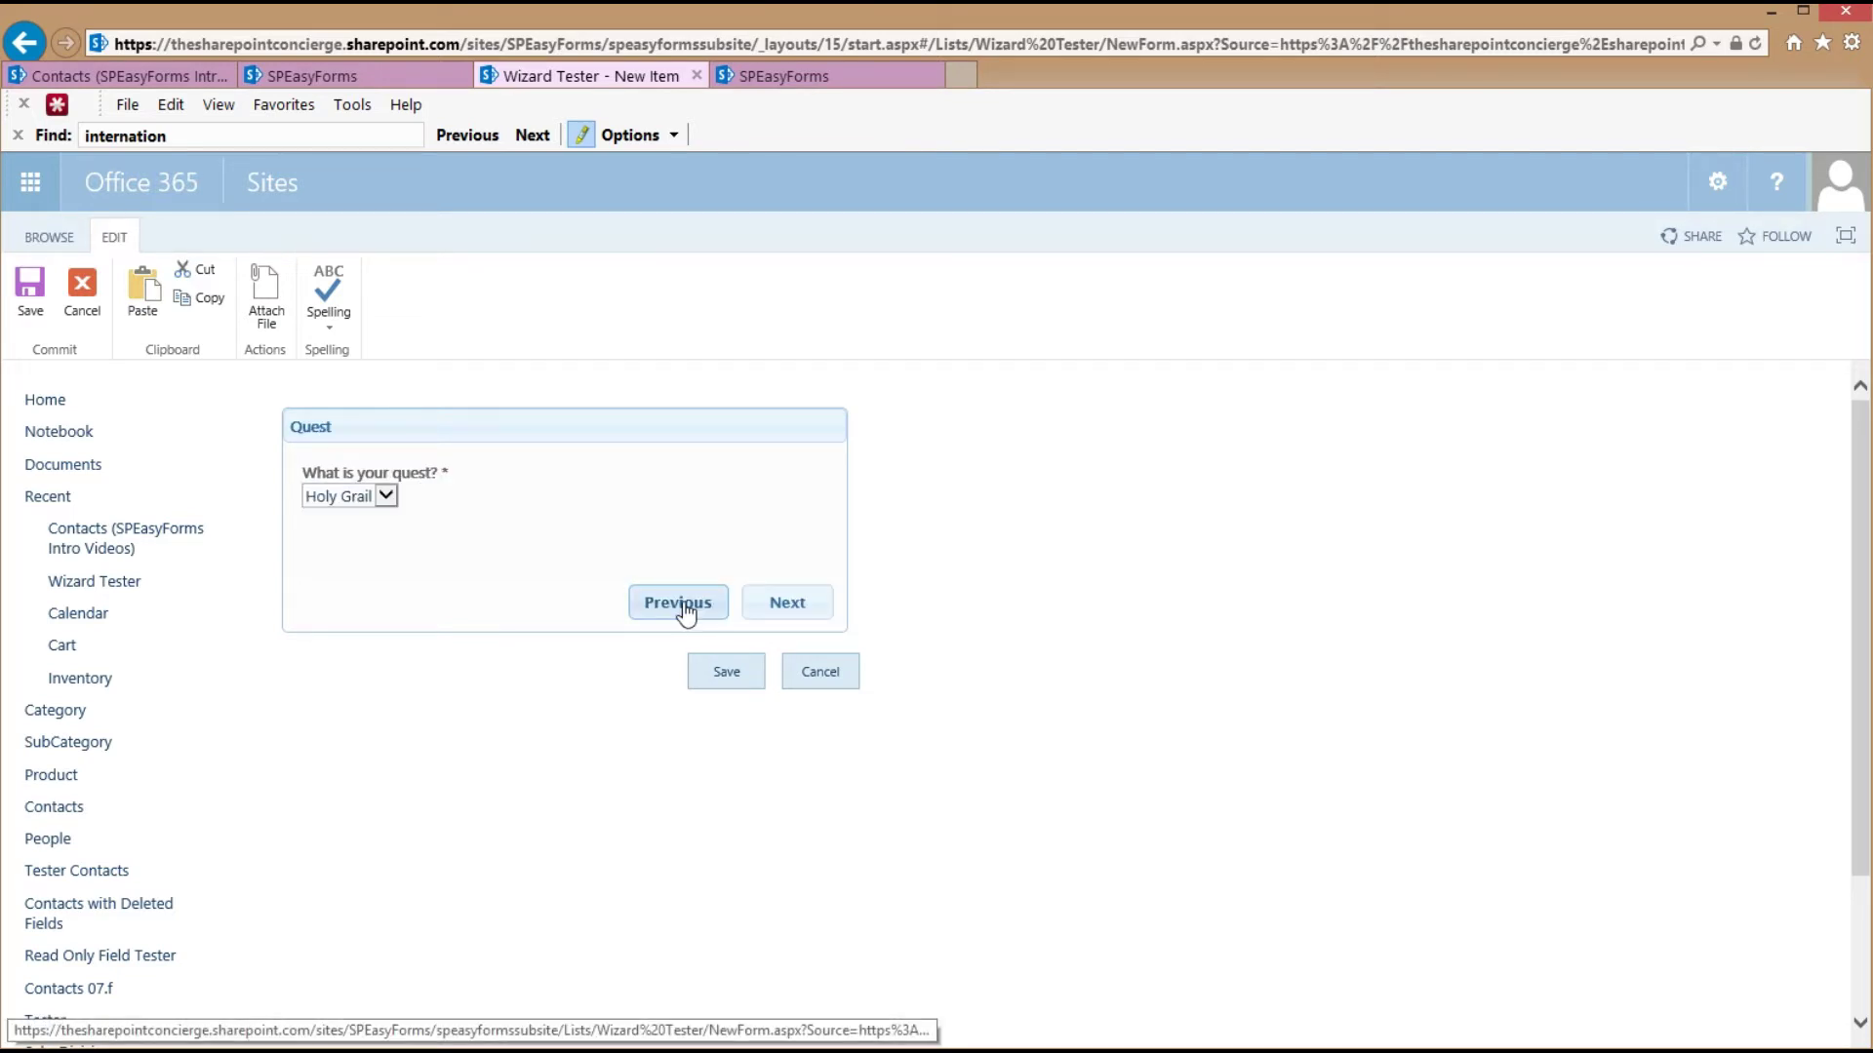
pyautogui.click(687, 609)
# Fill the name field with test text, try saving to check validation, then return to SPEasyForms
pyautogui.click(582, 506)
pyautogui.write('aasdfas')
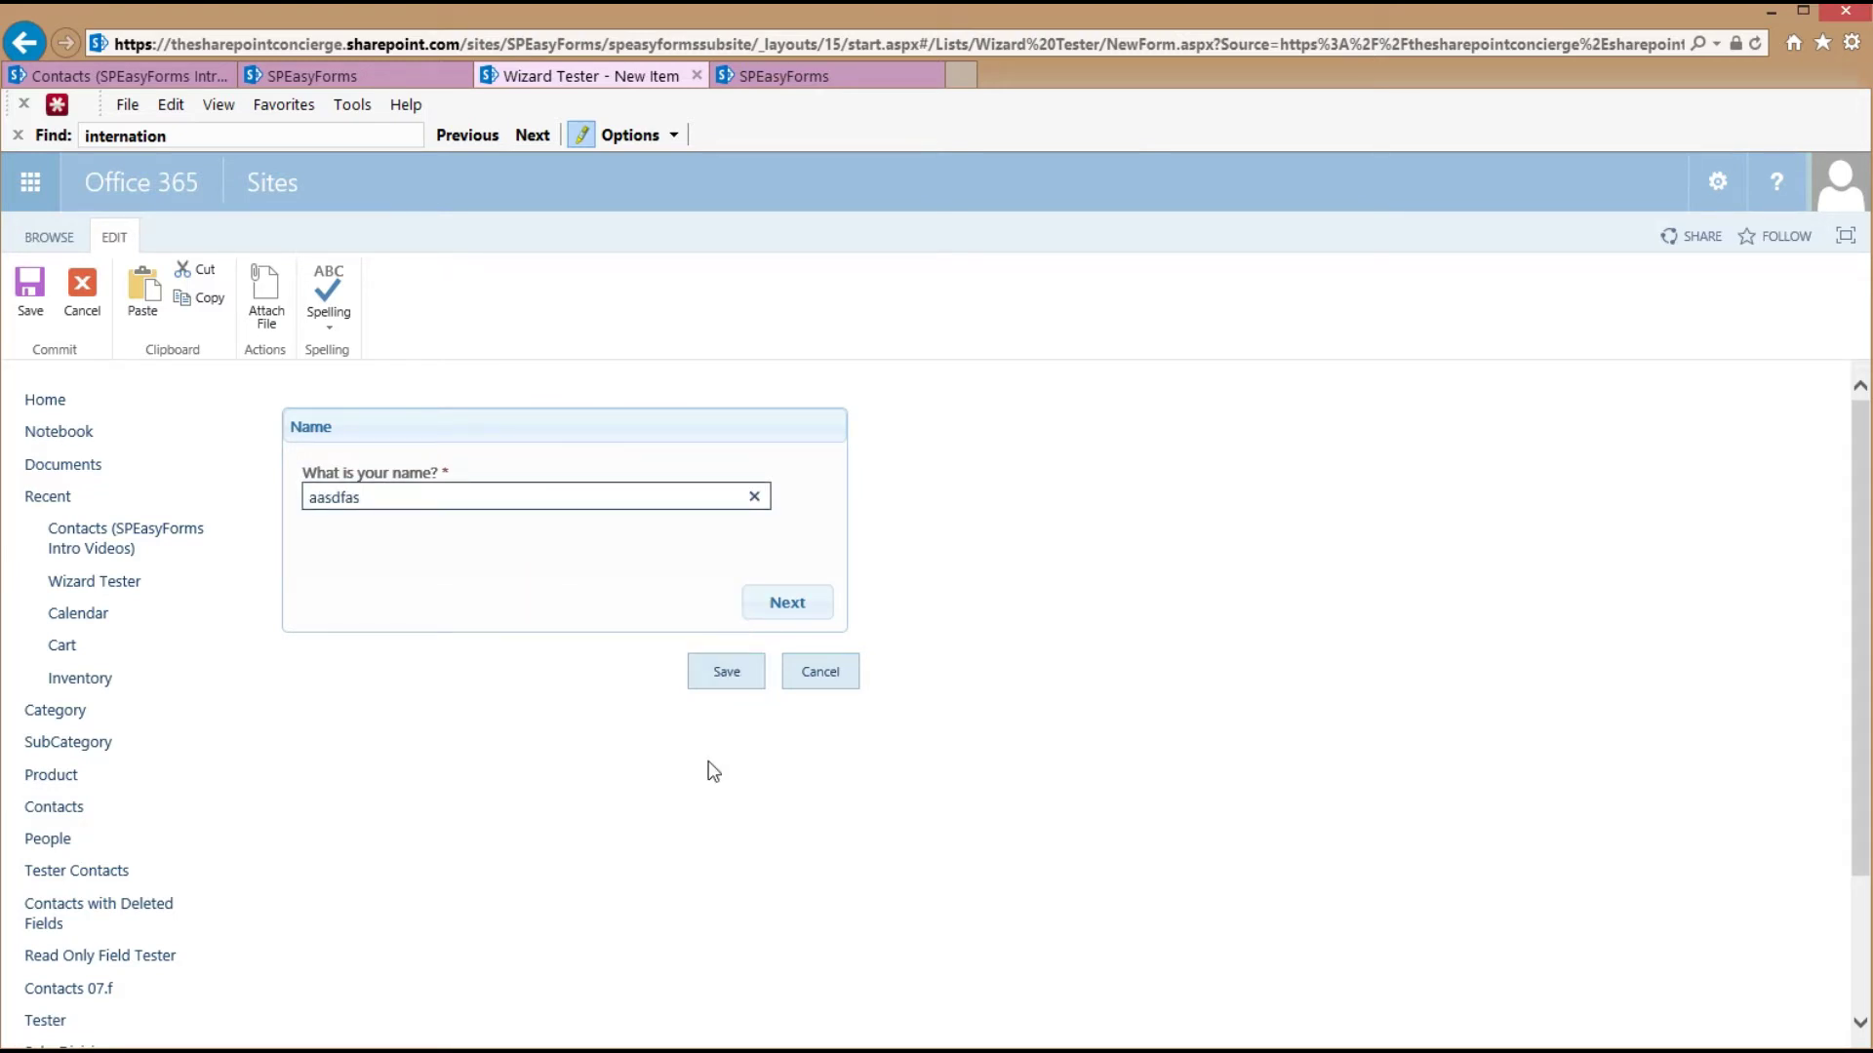
pyautogui.click(722, 670)
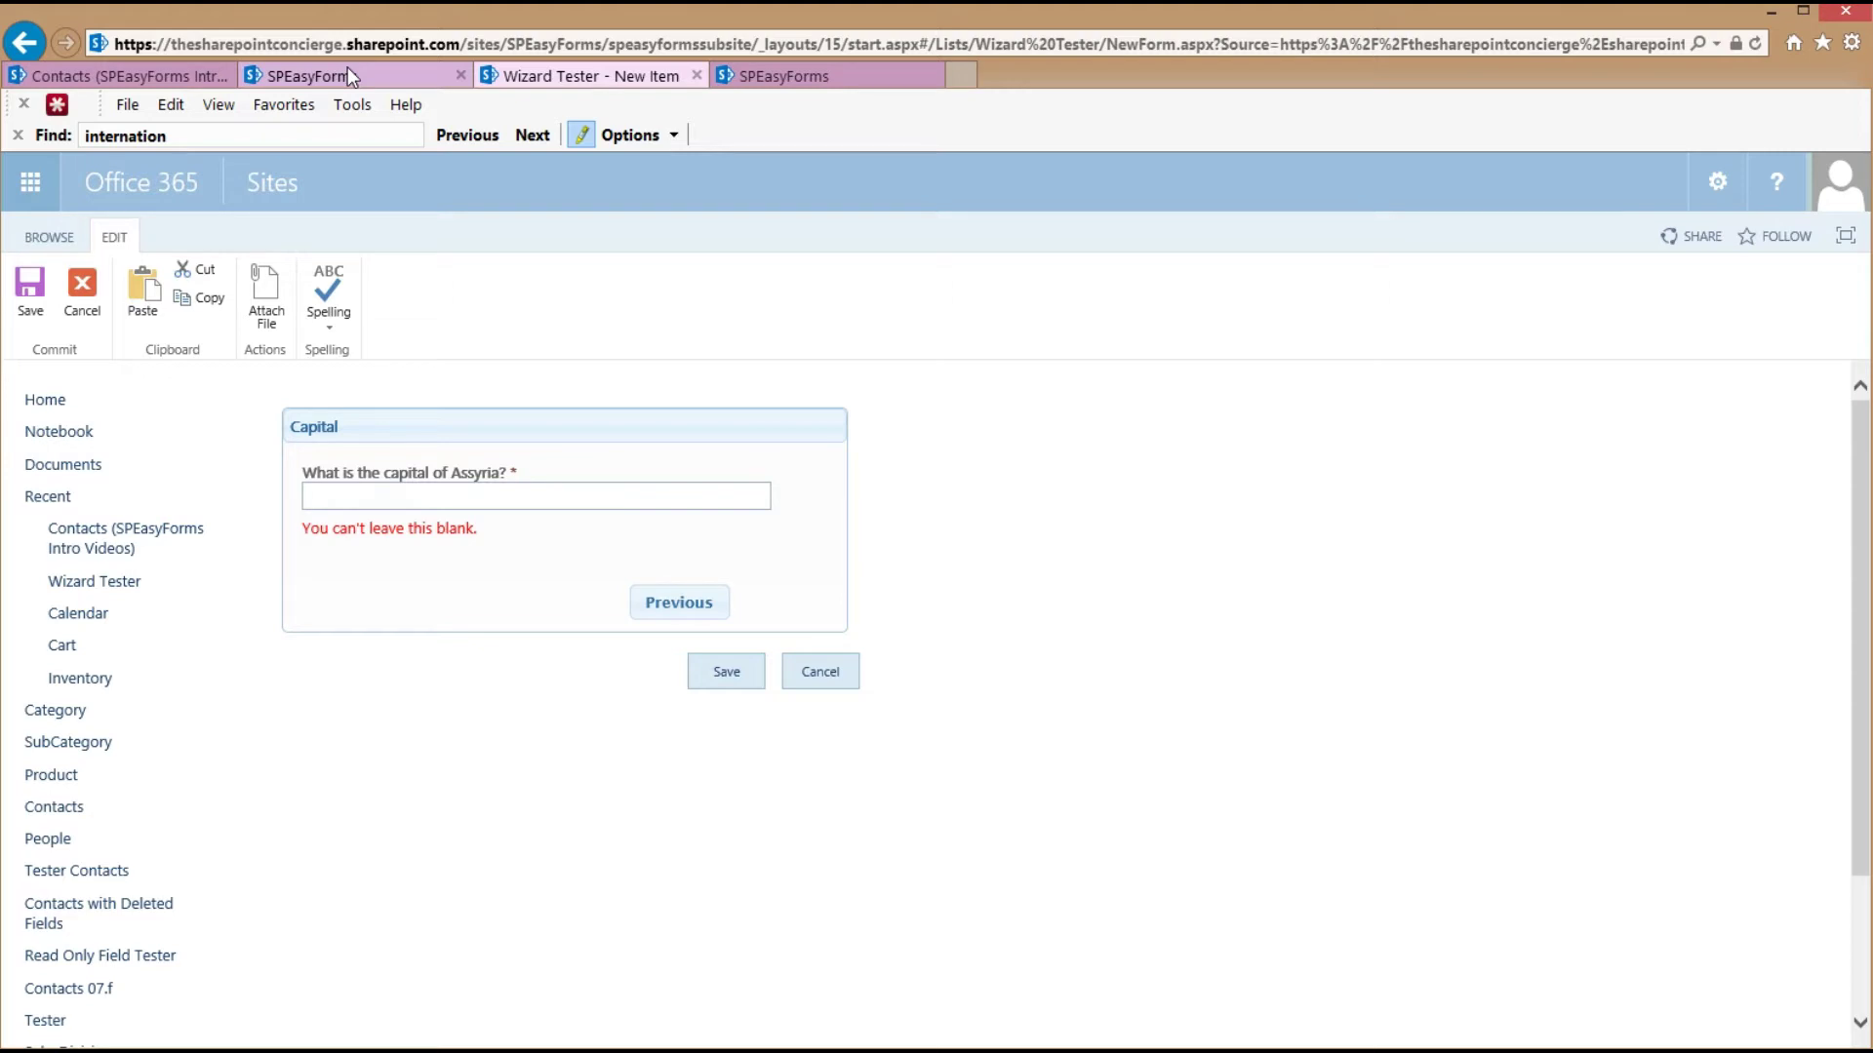
pyautogui.moveTo(346, 70); pyautogui.dragTo(337, 78)
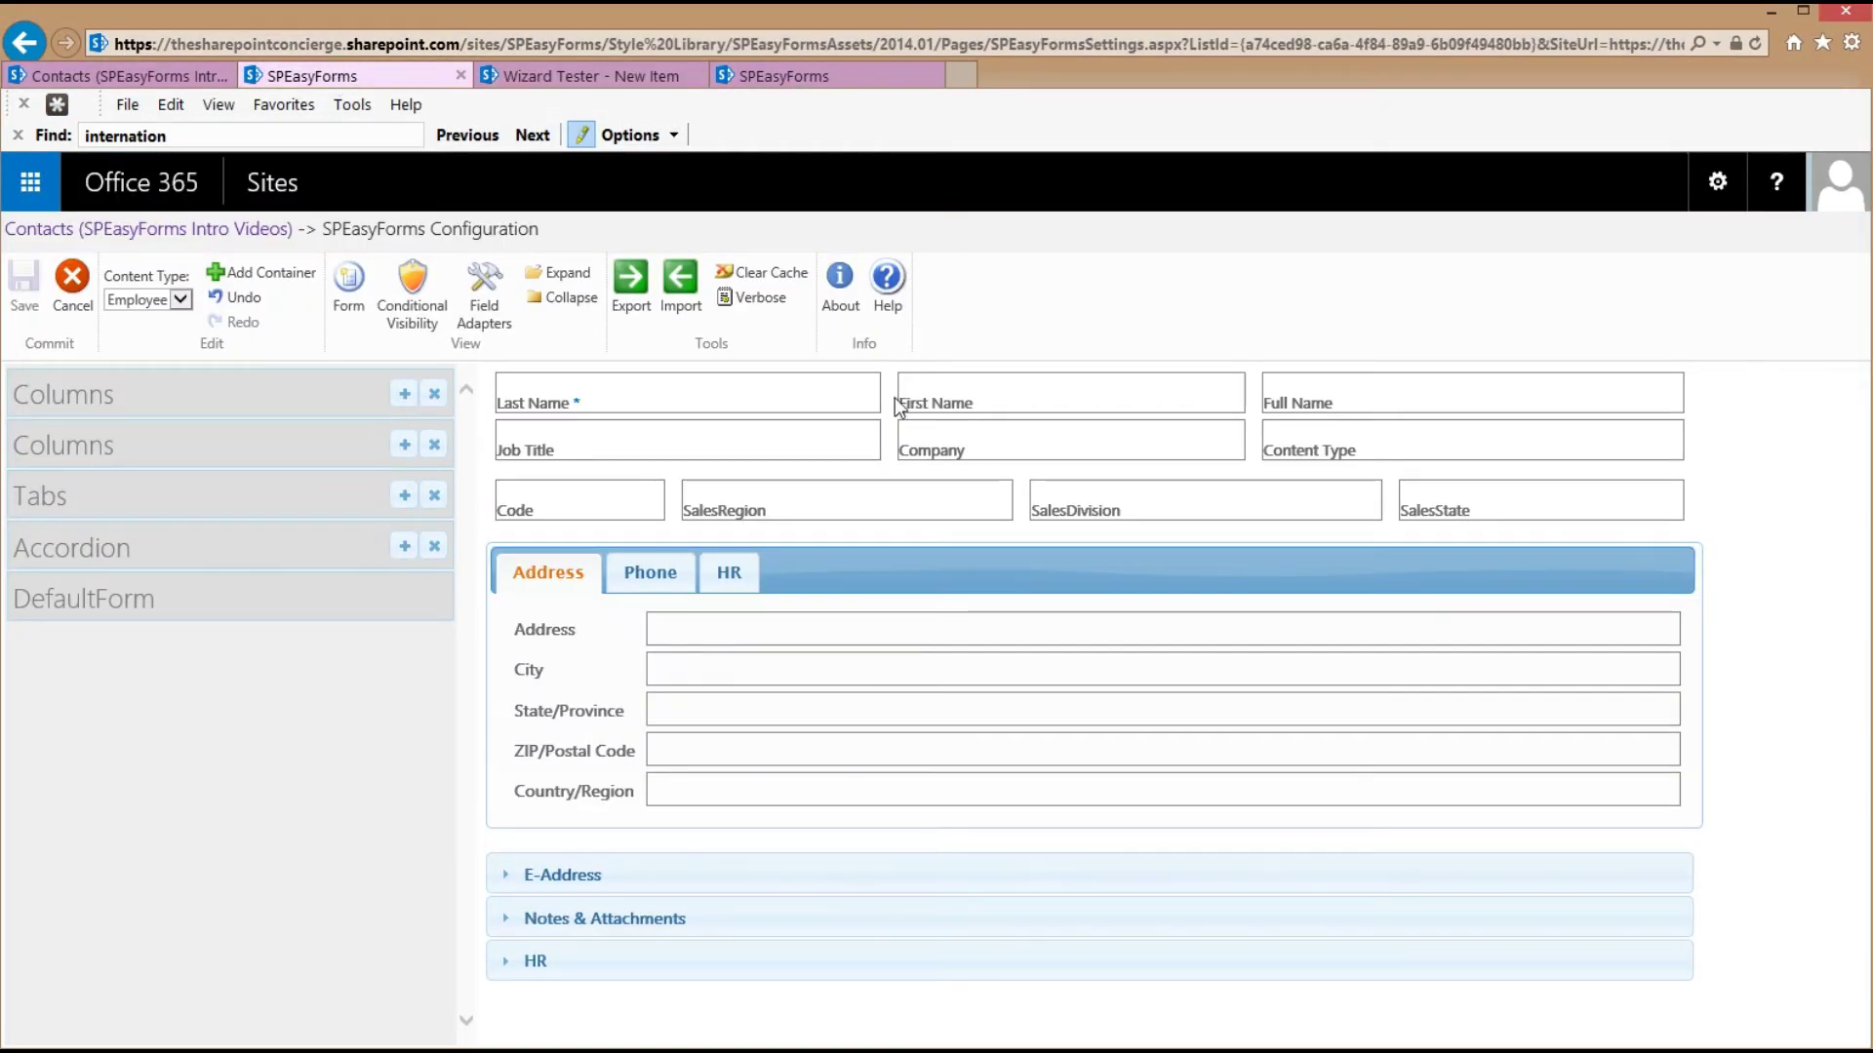
# Add an HtmlSnippet container to the Contacts form and place the cursor in its empty editor
pyautogui.click(261, 273)
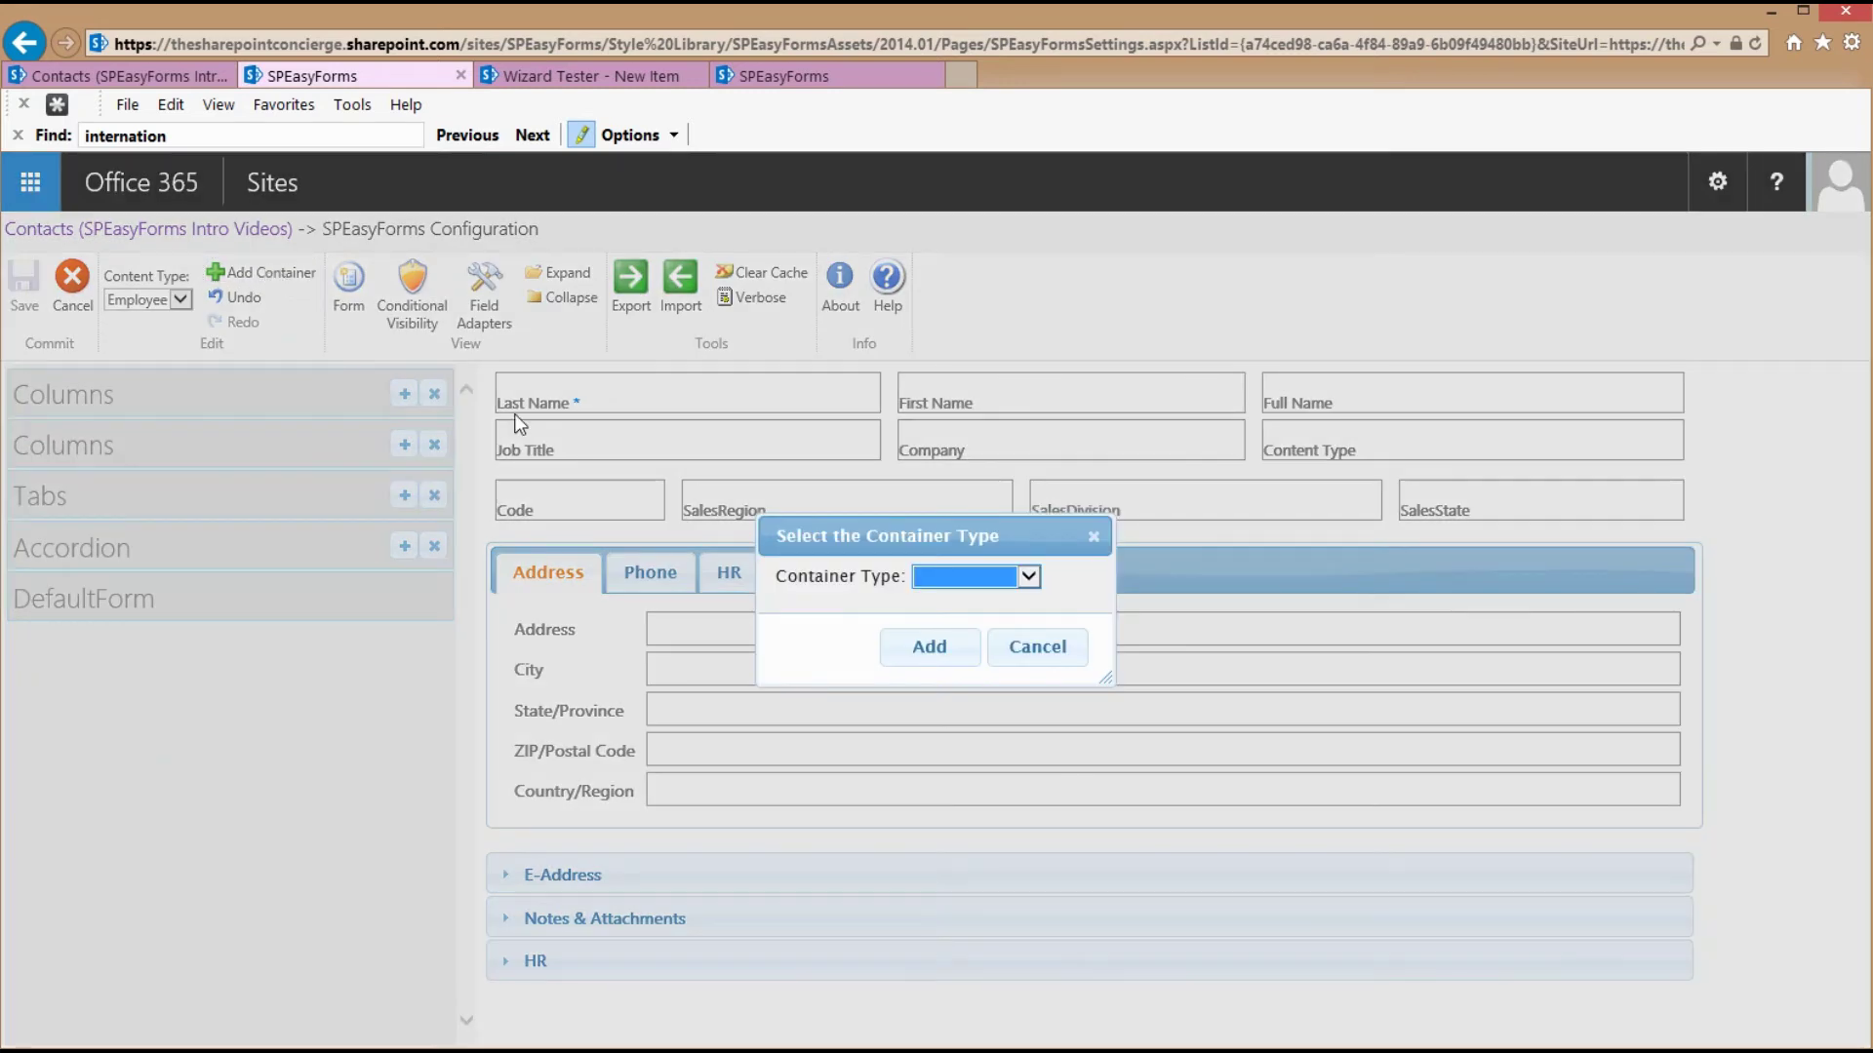
pyautogui.click(956, 595)
pyautogui.click(980, 654)
pyautogui.click(926, 647)
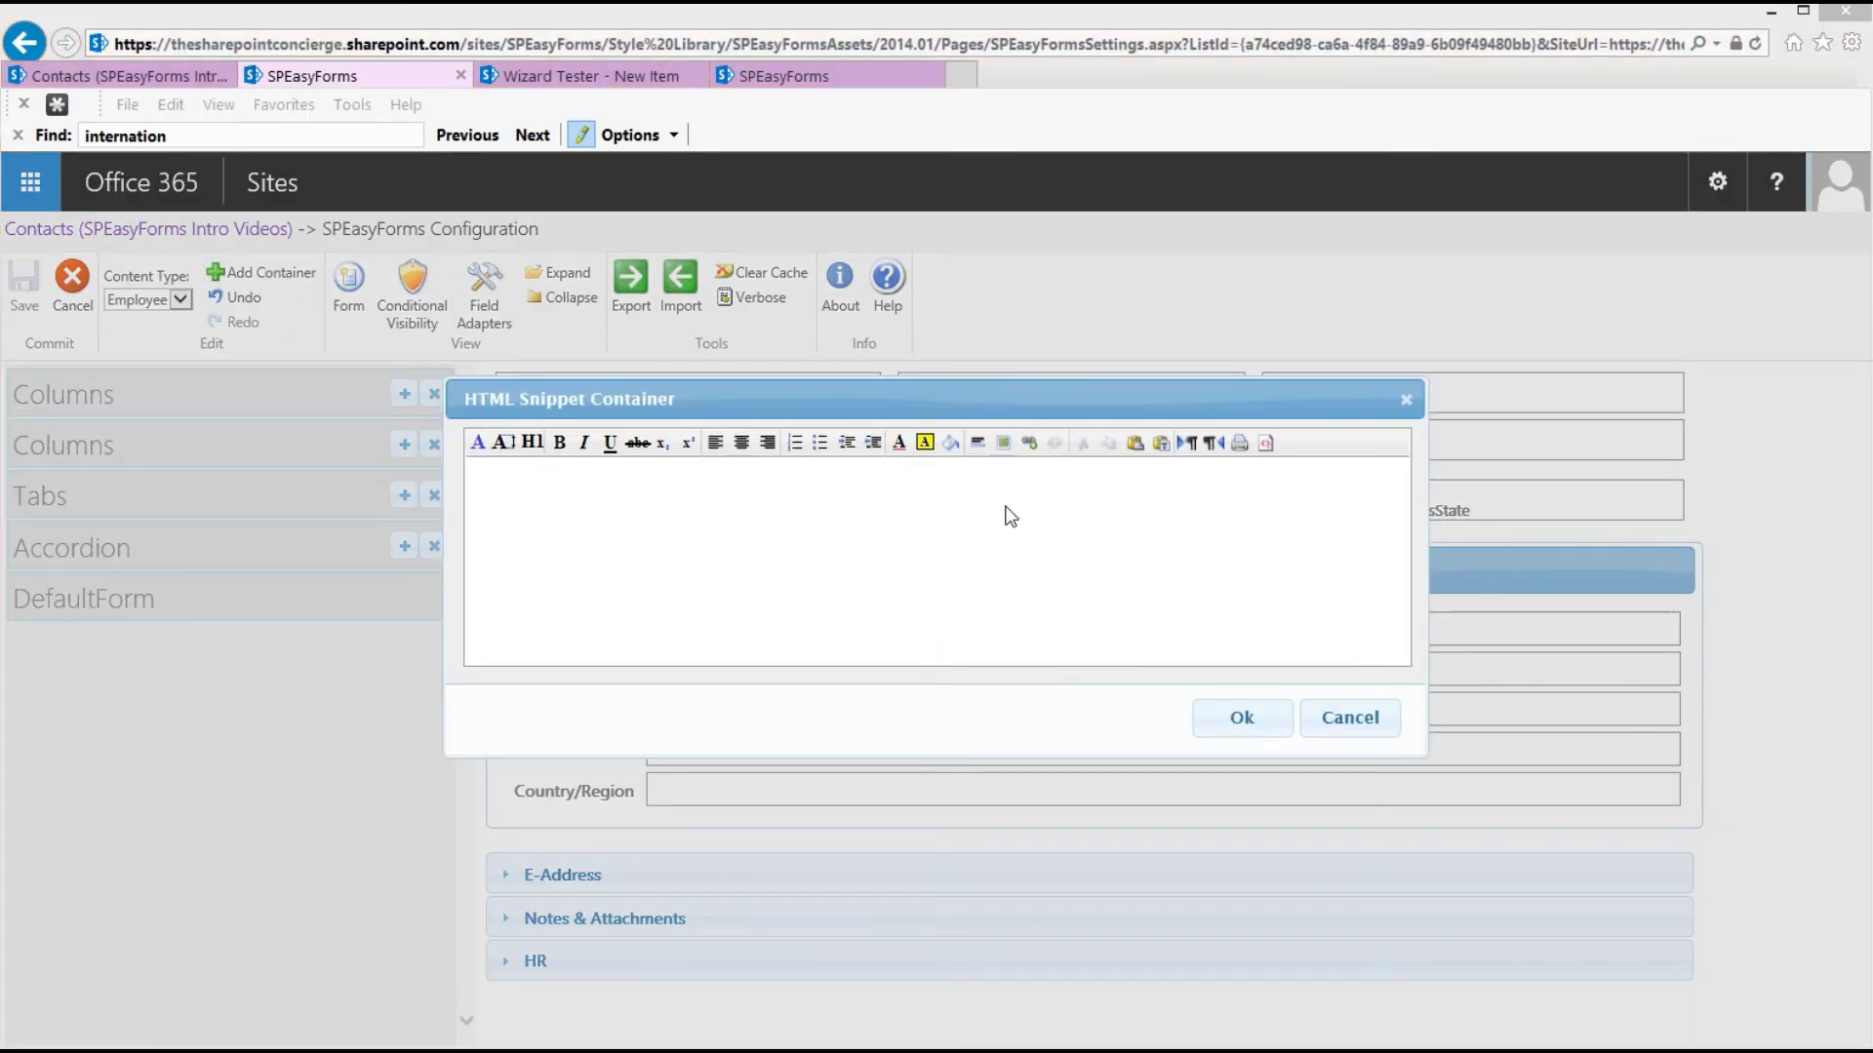
pyautogui.click(875, 517)
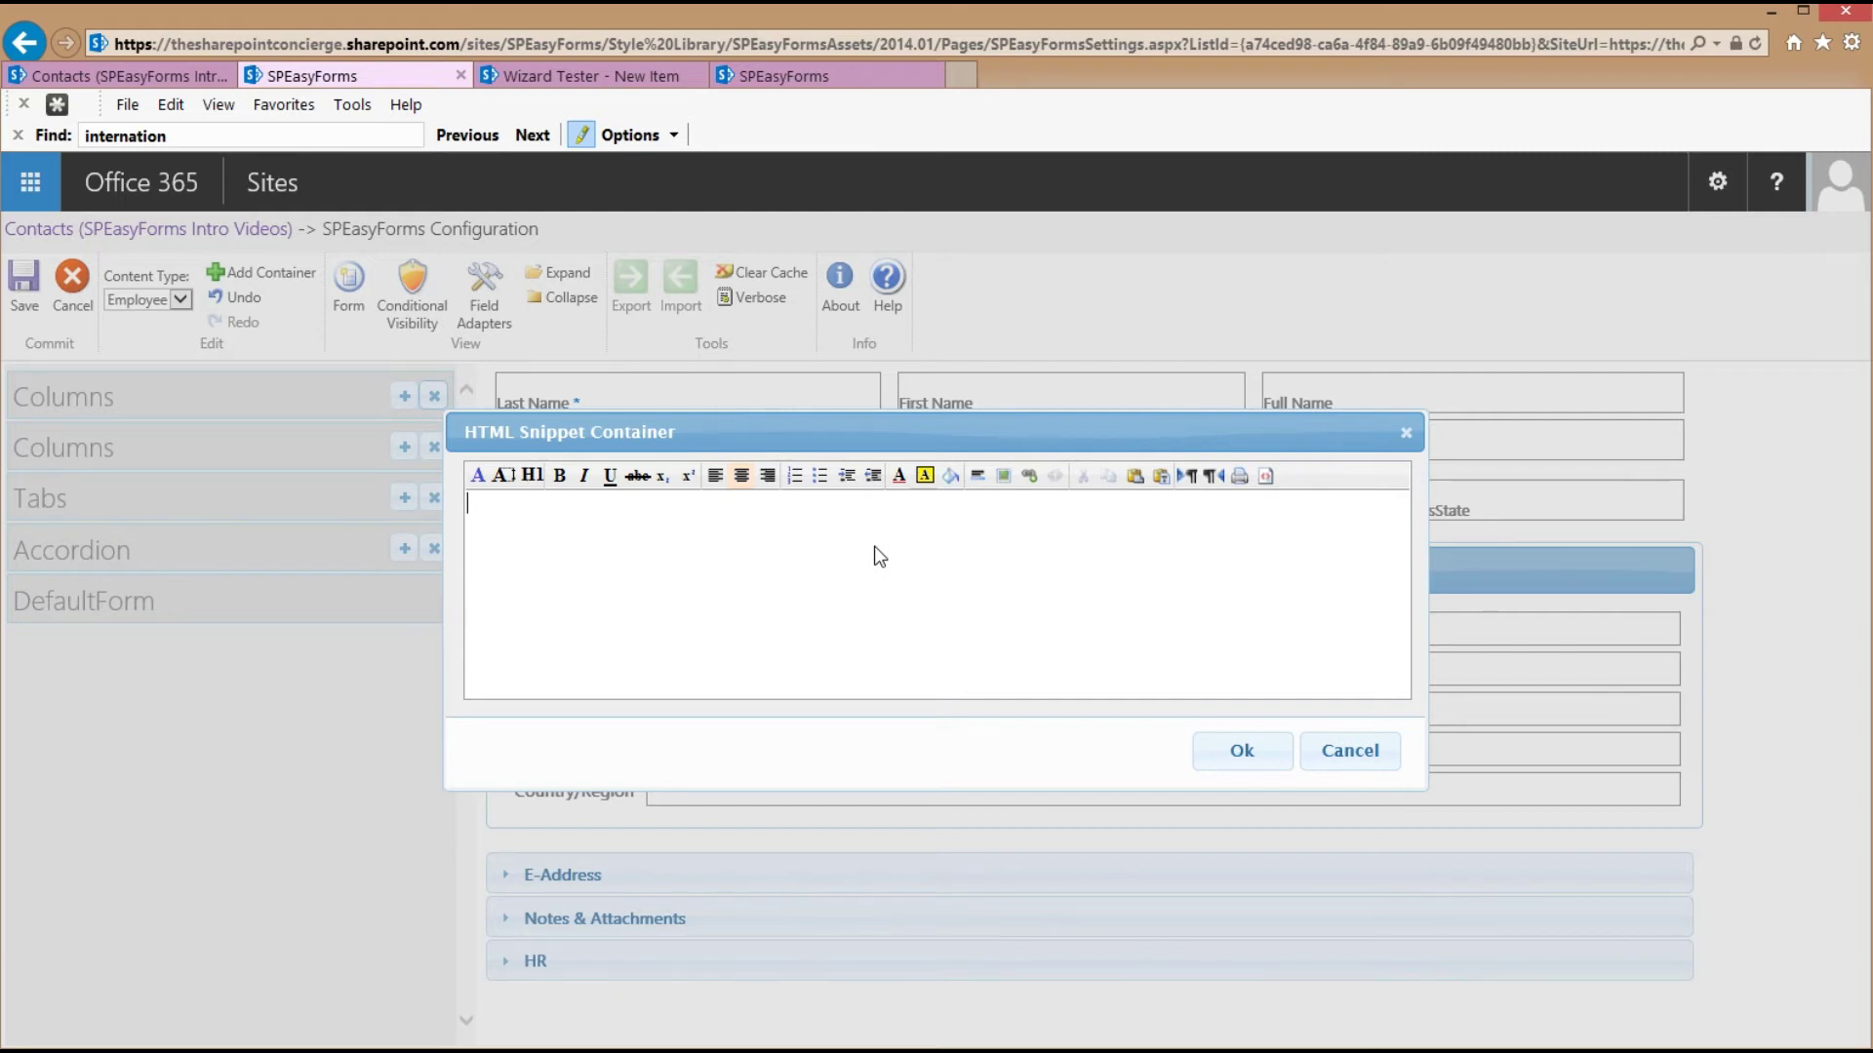
# Type 'Primary Fields' and format it as bold Comic Sans MS at size 5
pyautogui.write('Primary Fields')
pyautogui.hotkey('ctrl', 'a')
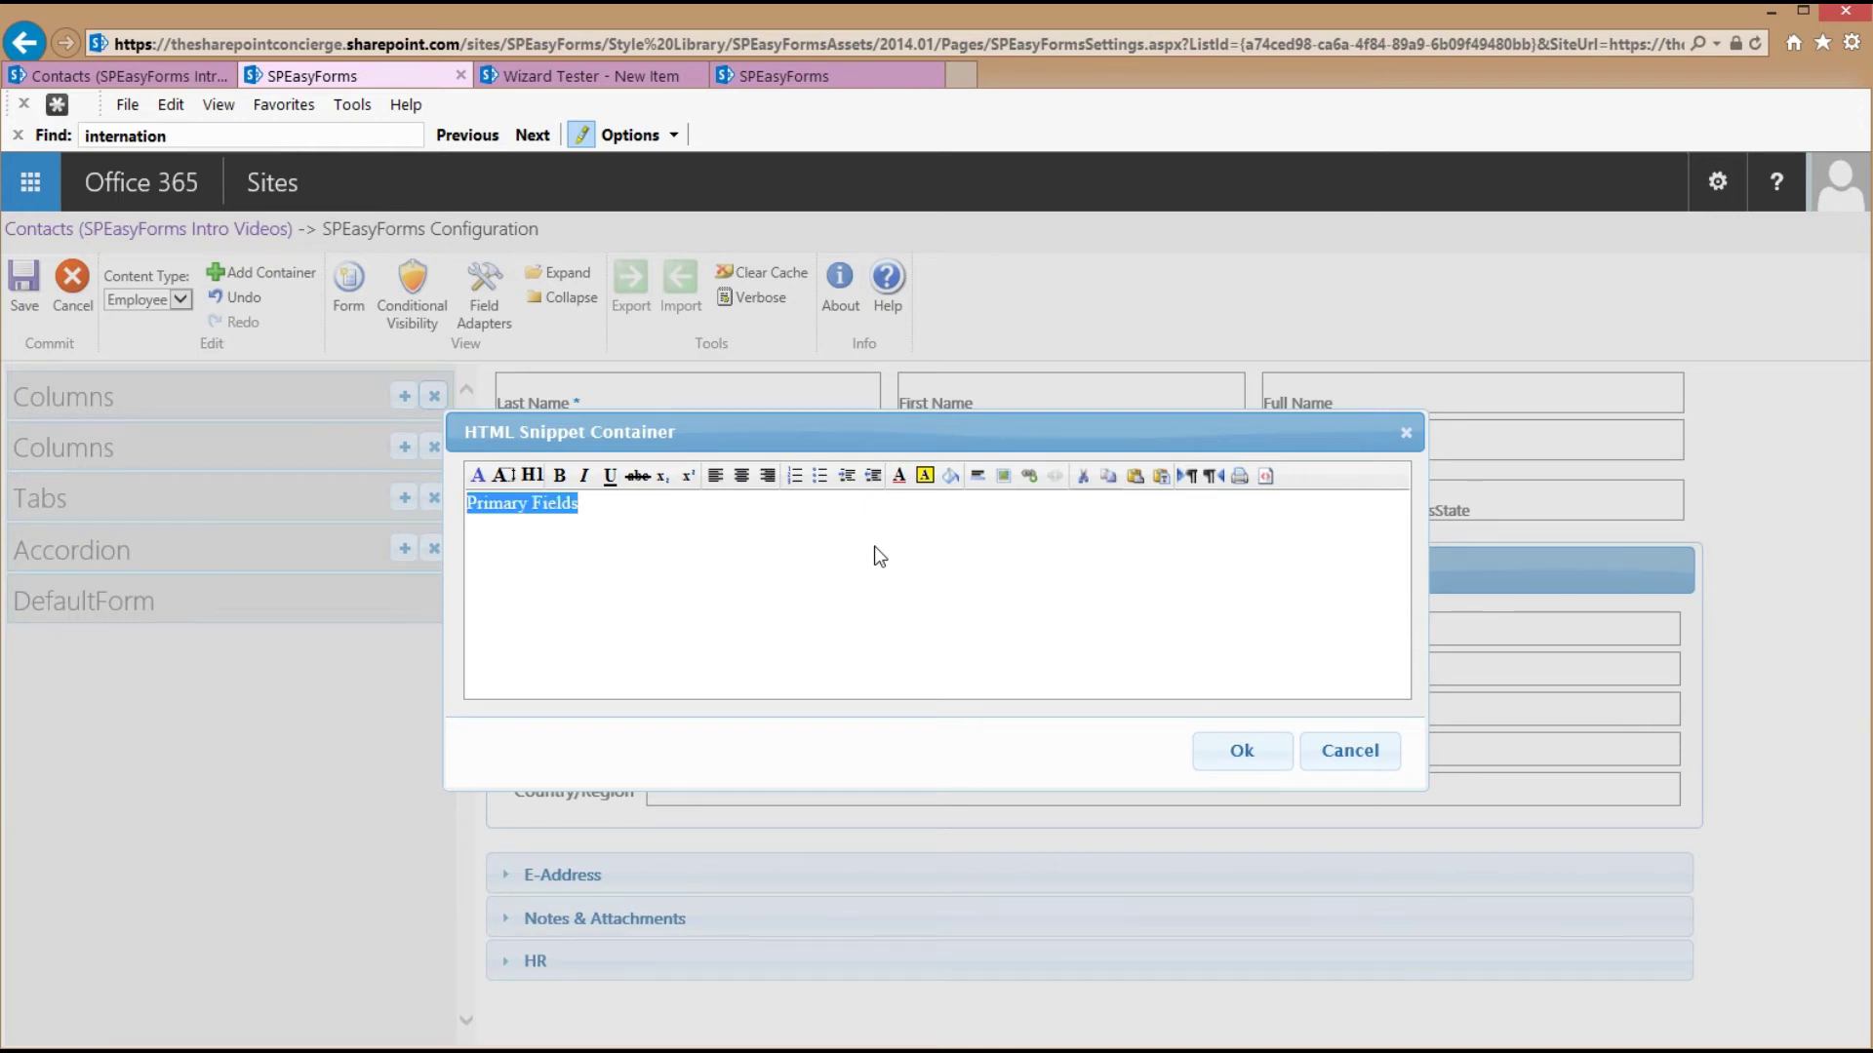
pyautogui.click(478, 476)
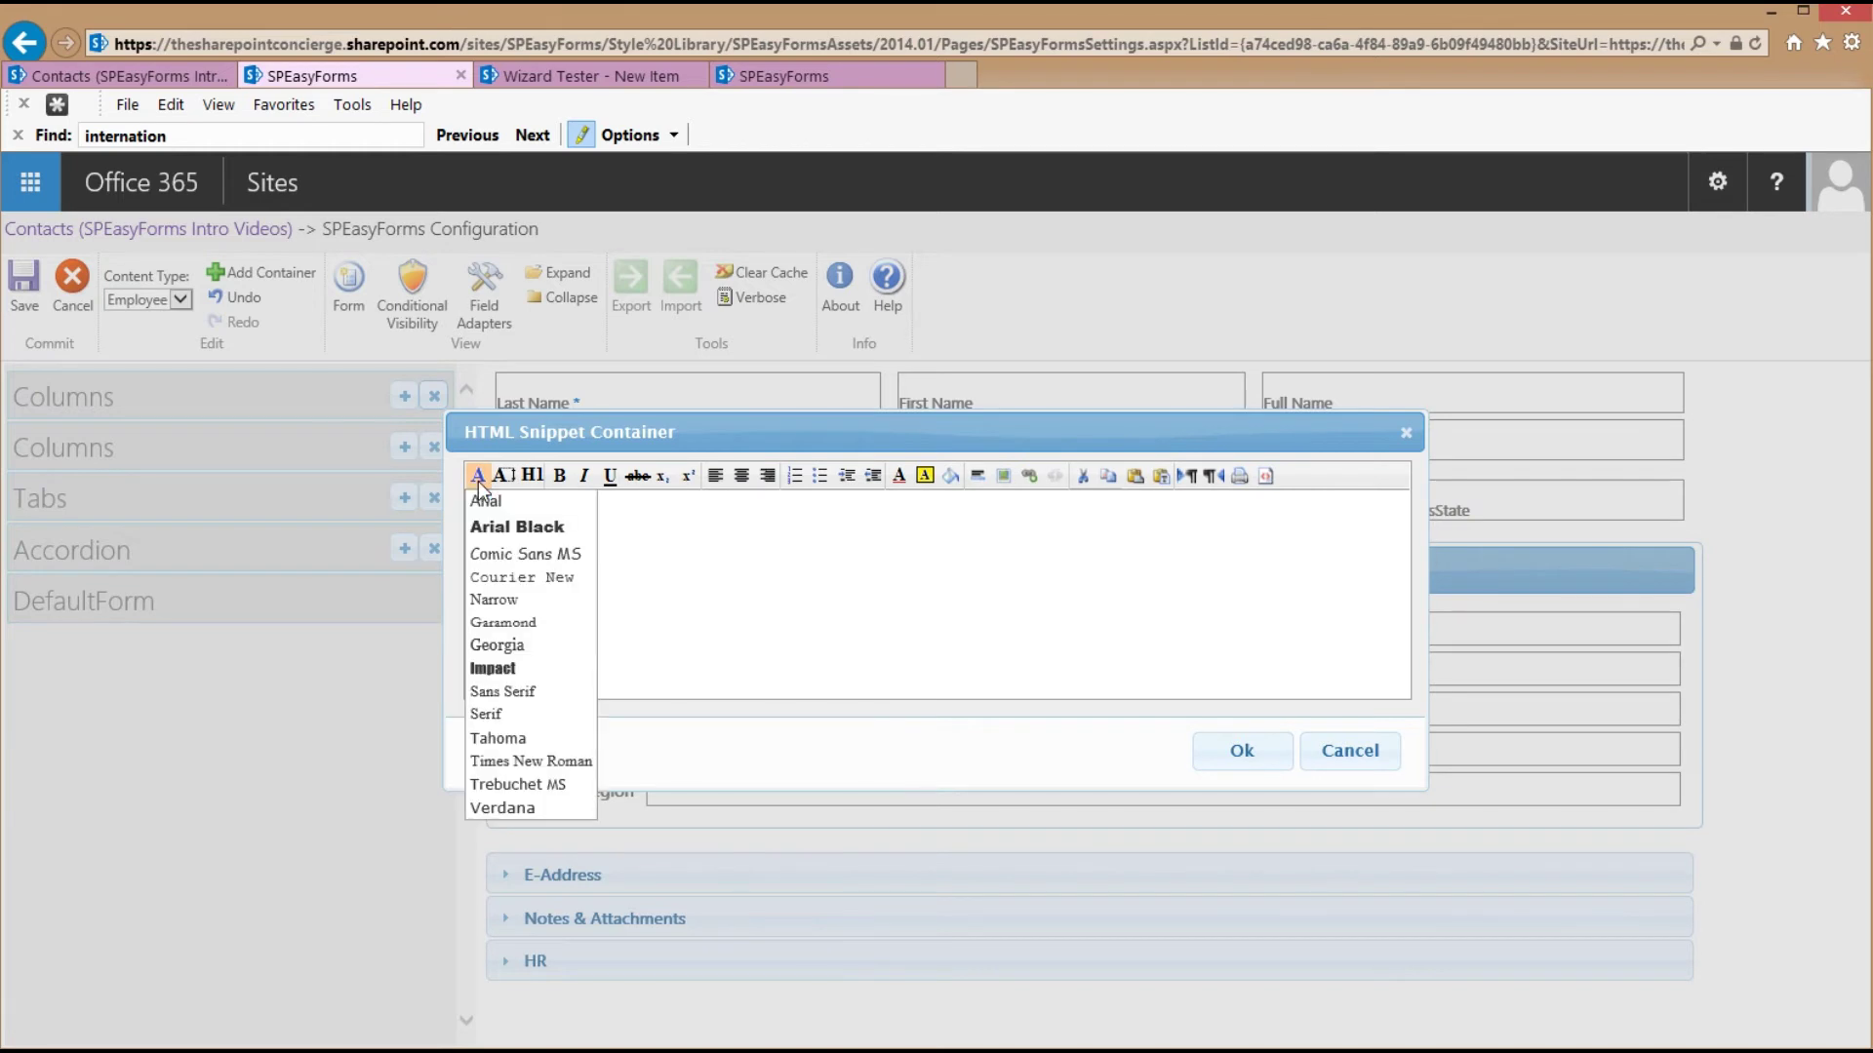
pyautogui.click(521, 555)
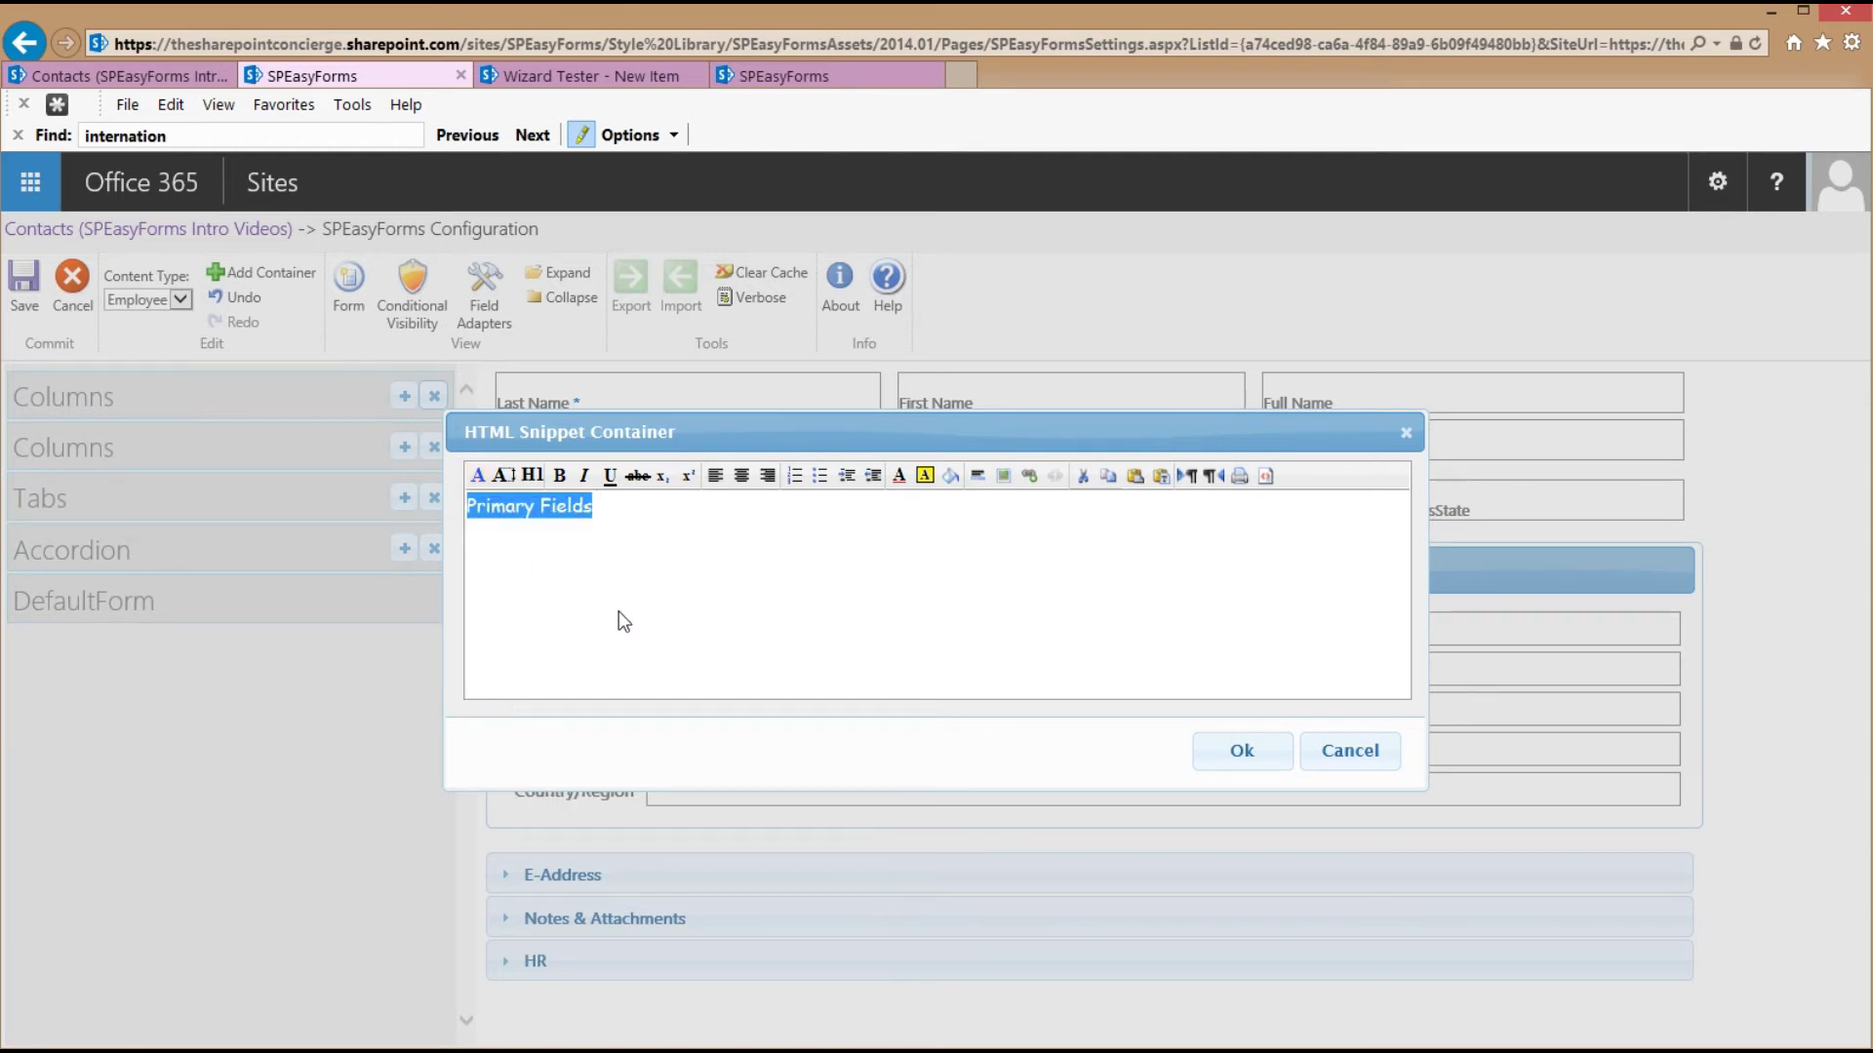
pyautogui.click(504, 475)
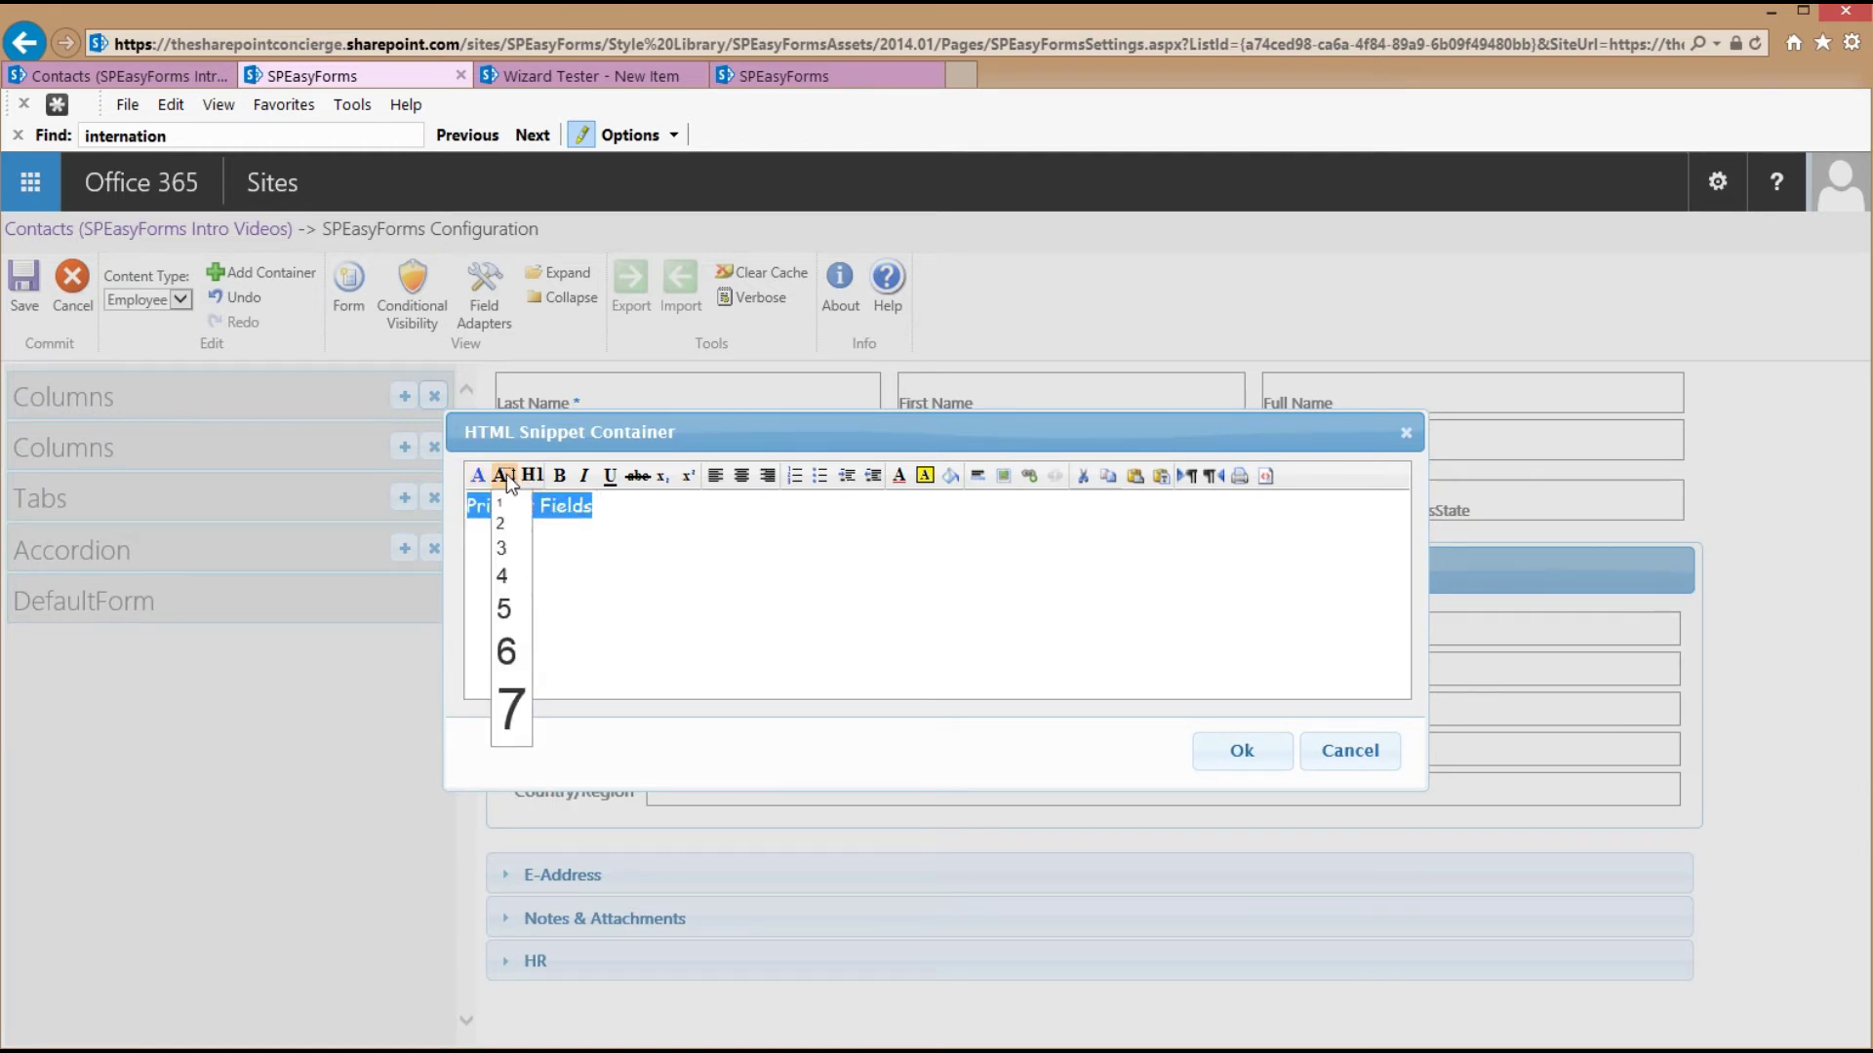
pyautogui.click(507, 608)
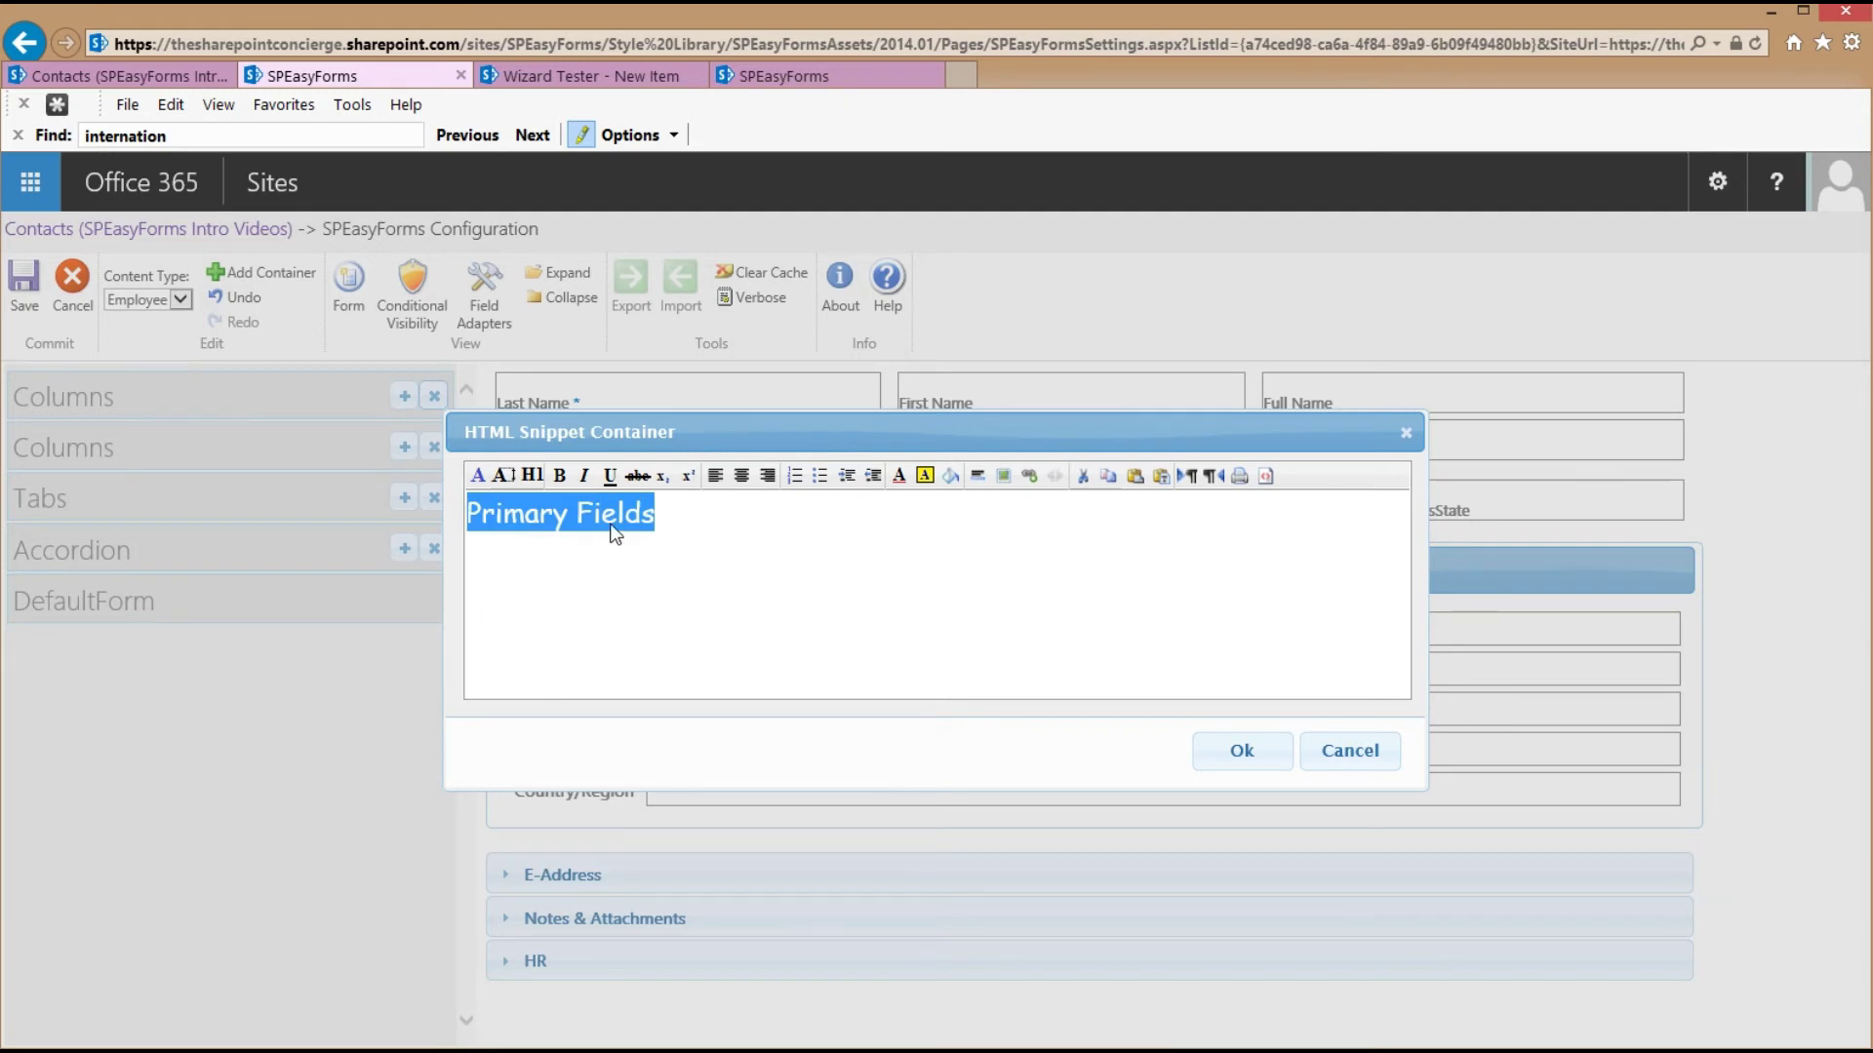
pyautogui.click(561, 478)
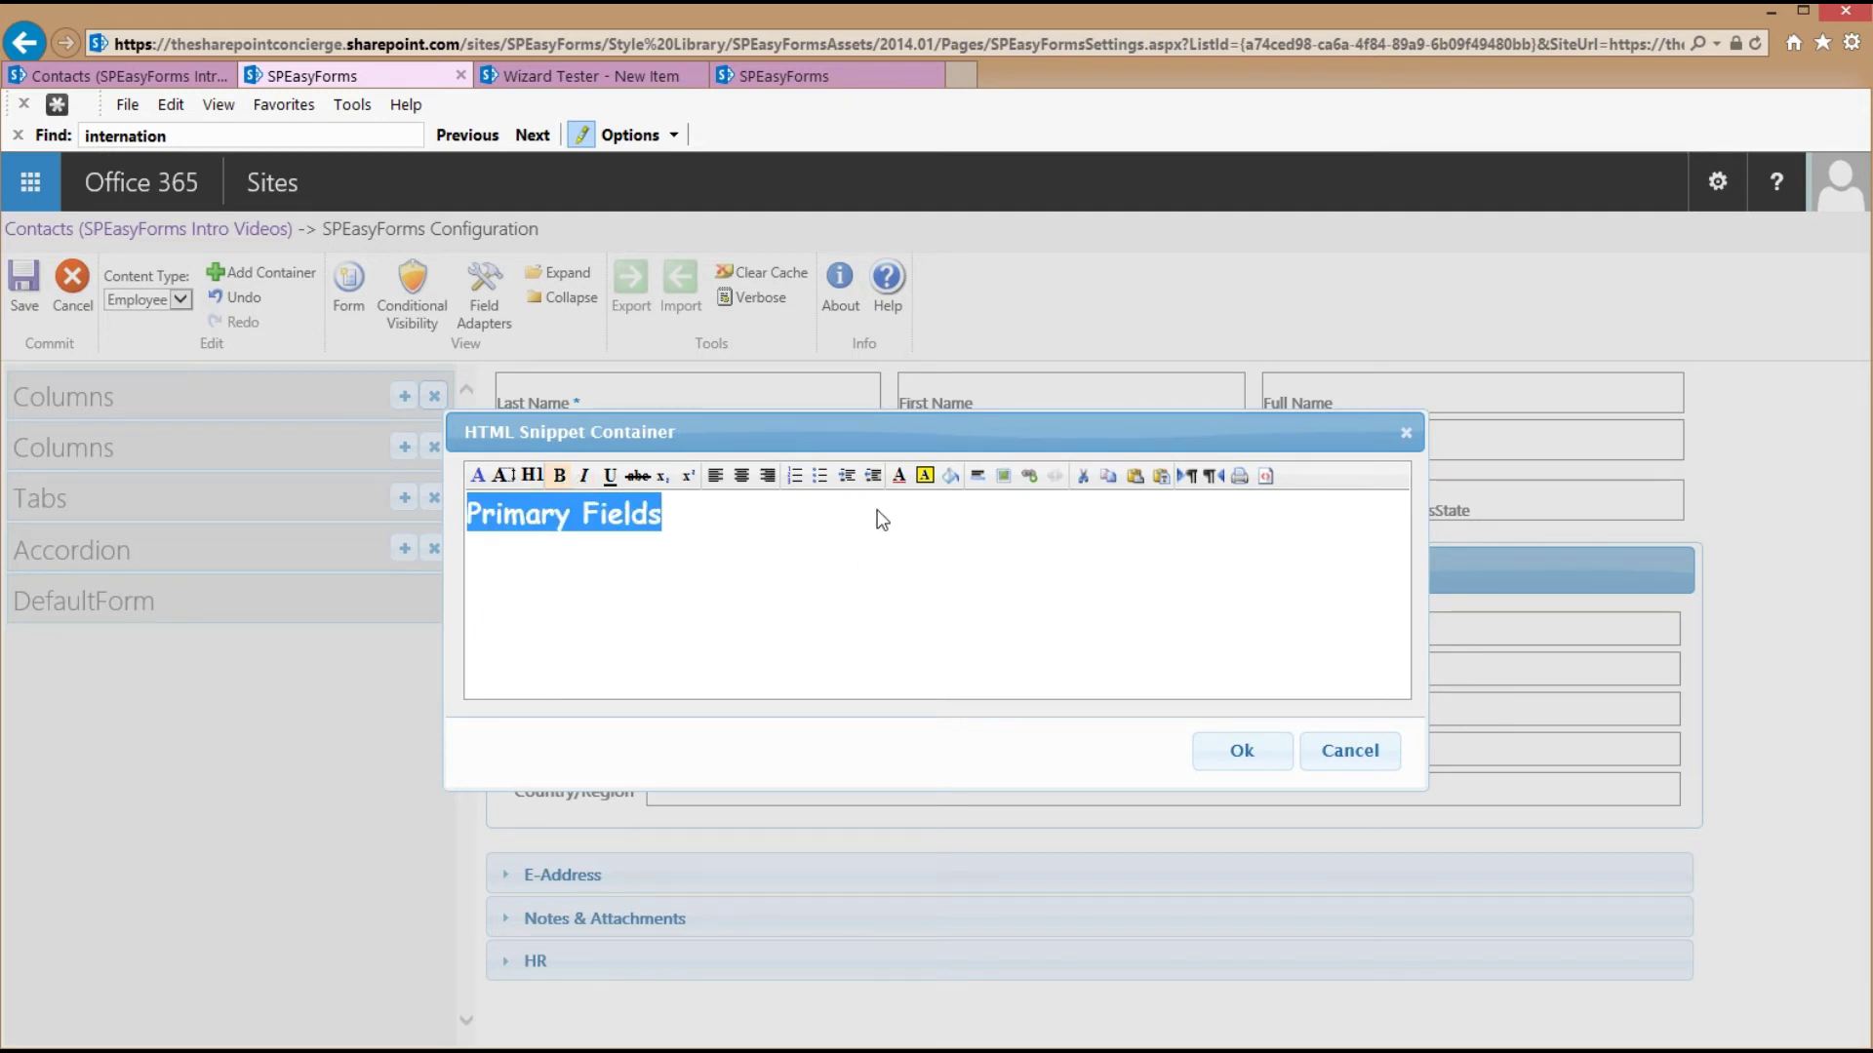
# Give the heading a dark green background, centre and italicise it, make it white, and confirm
pyautogui.click(951, 476)
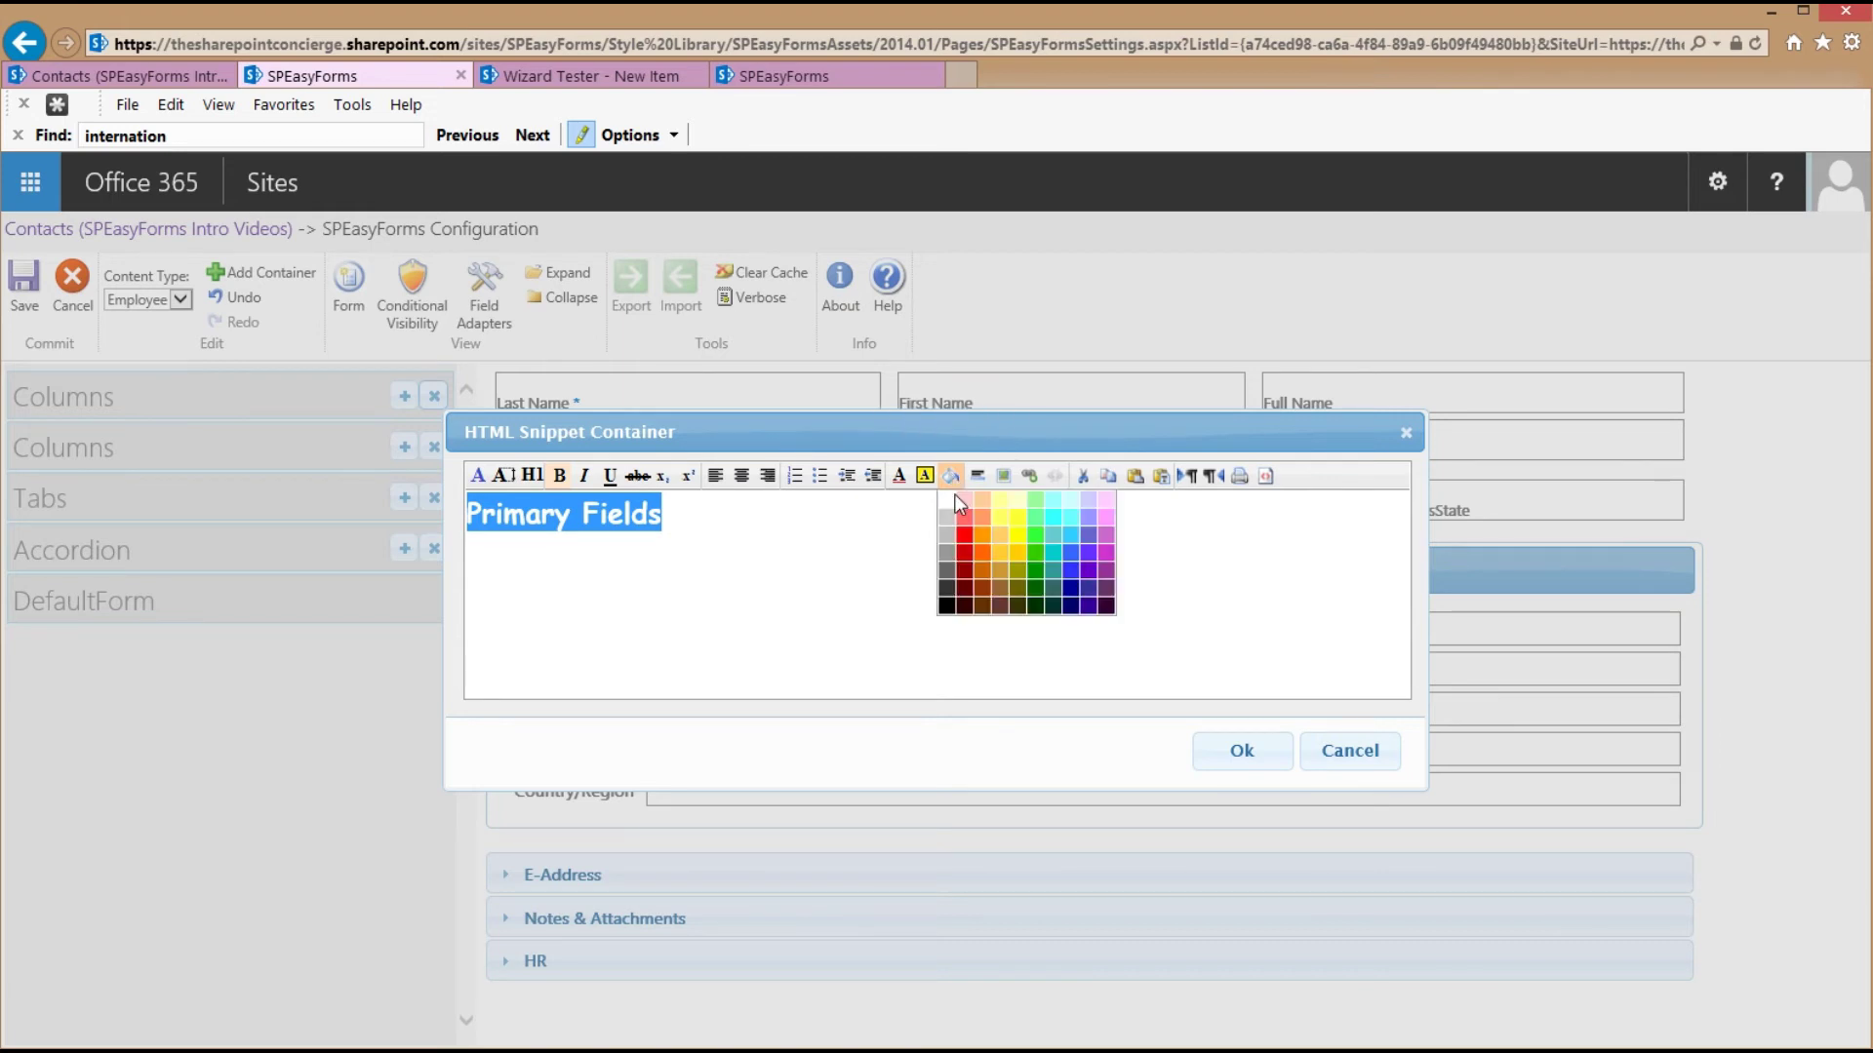
pyautogui.click(1034, 605)
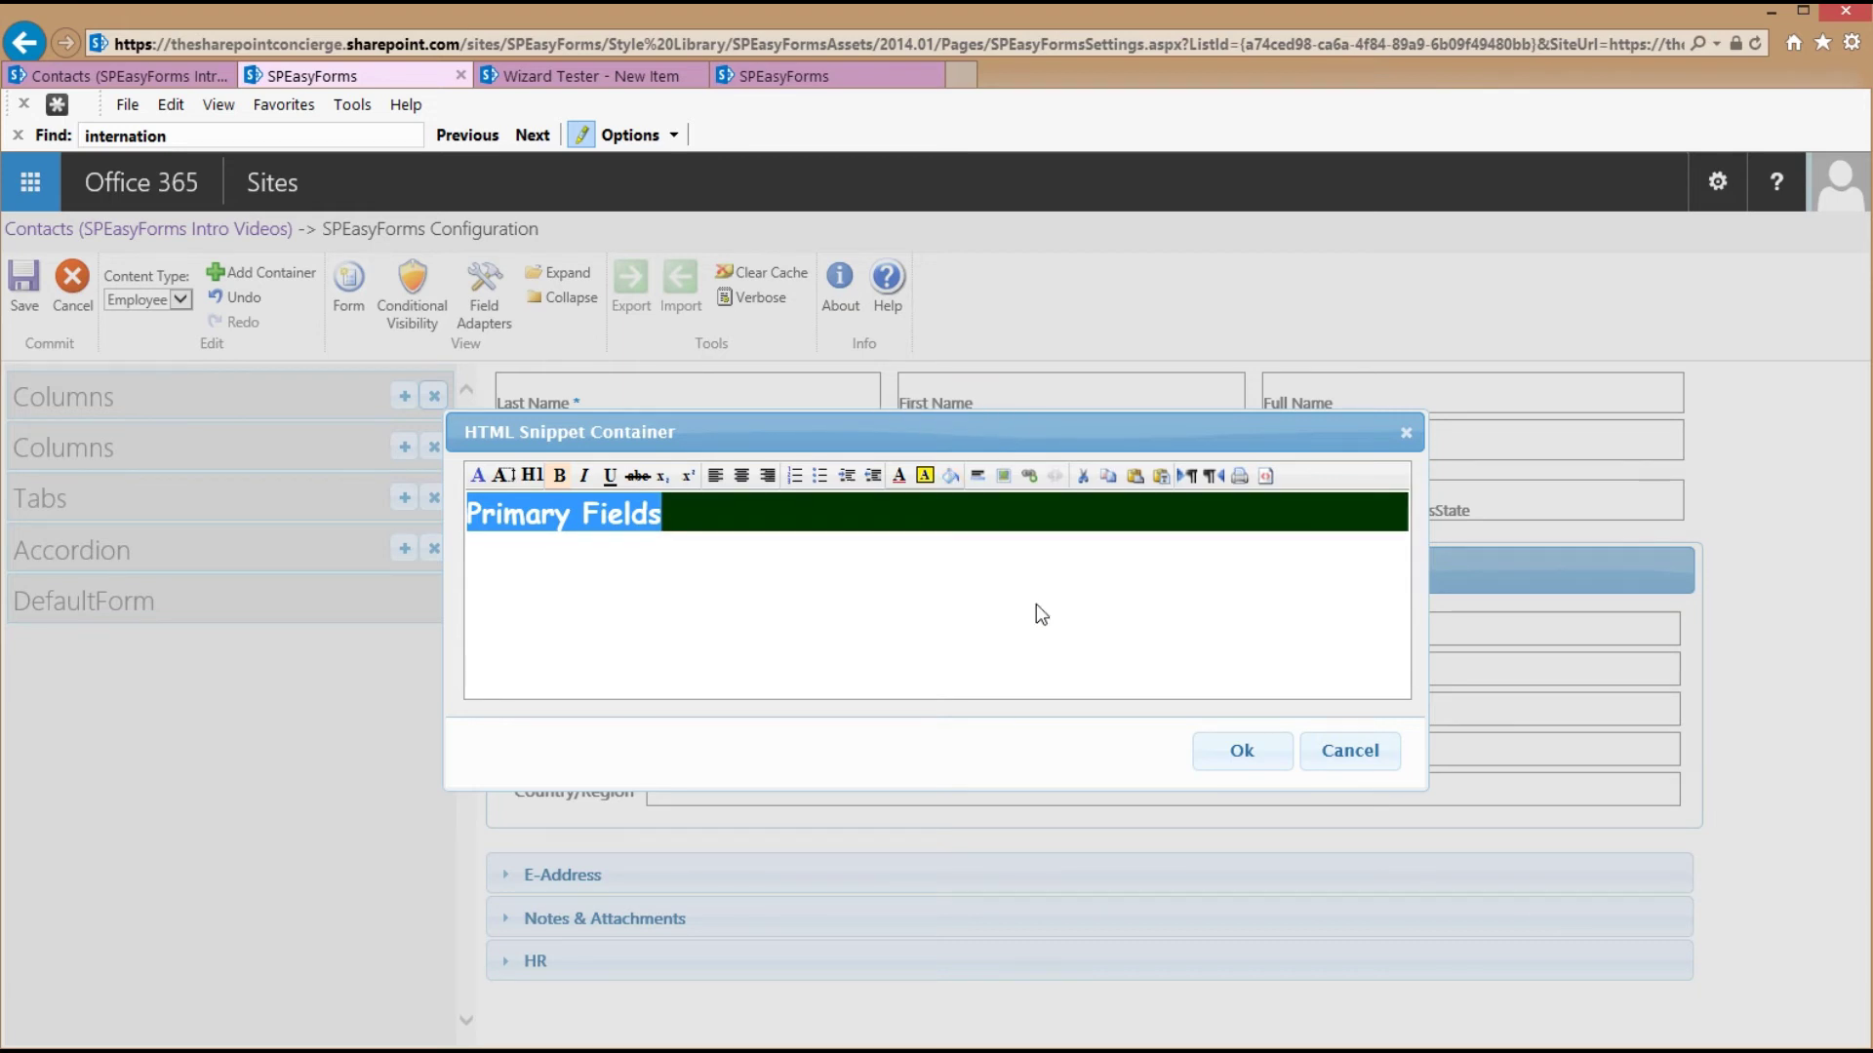
pyautogui.click(742, 475)
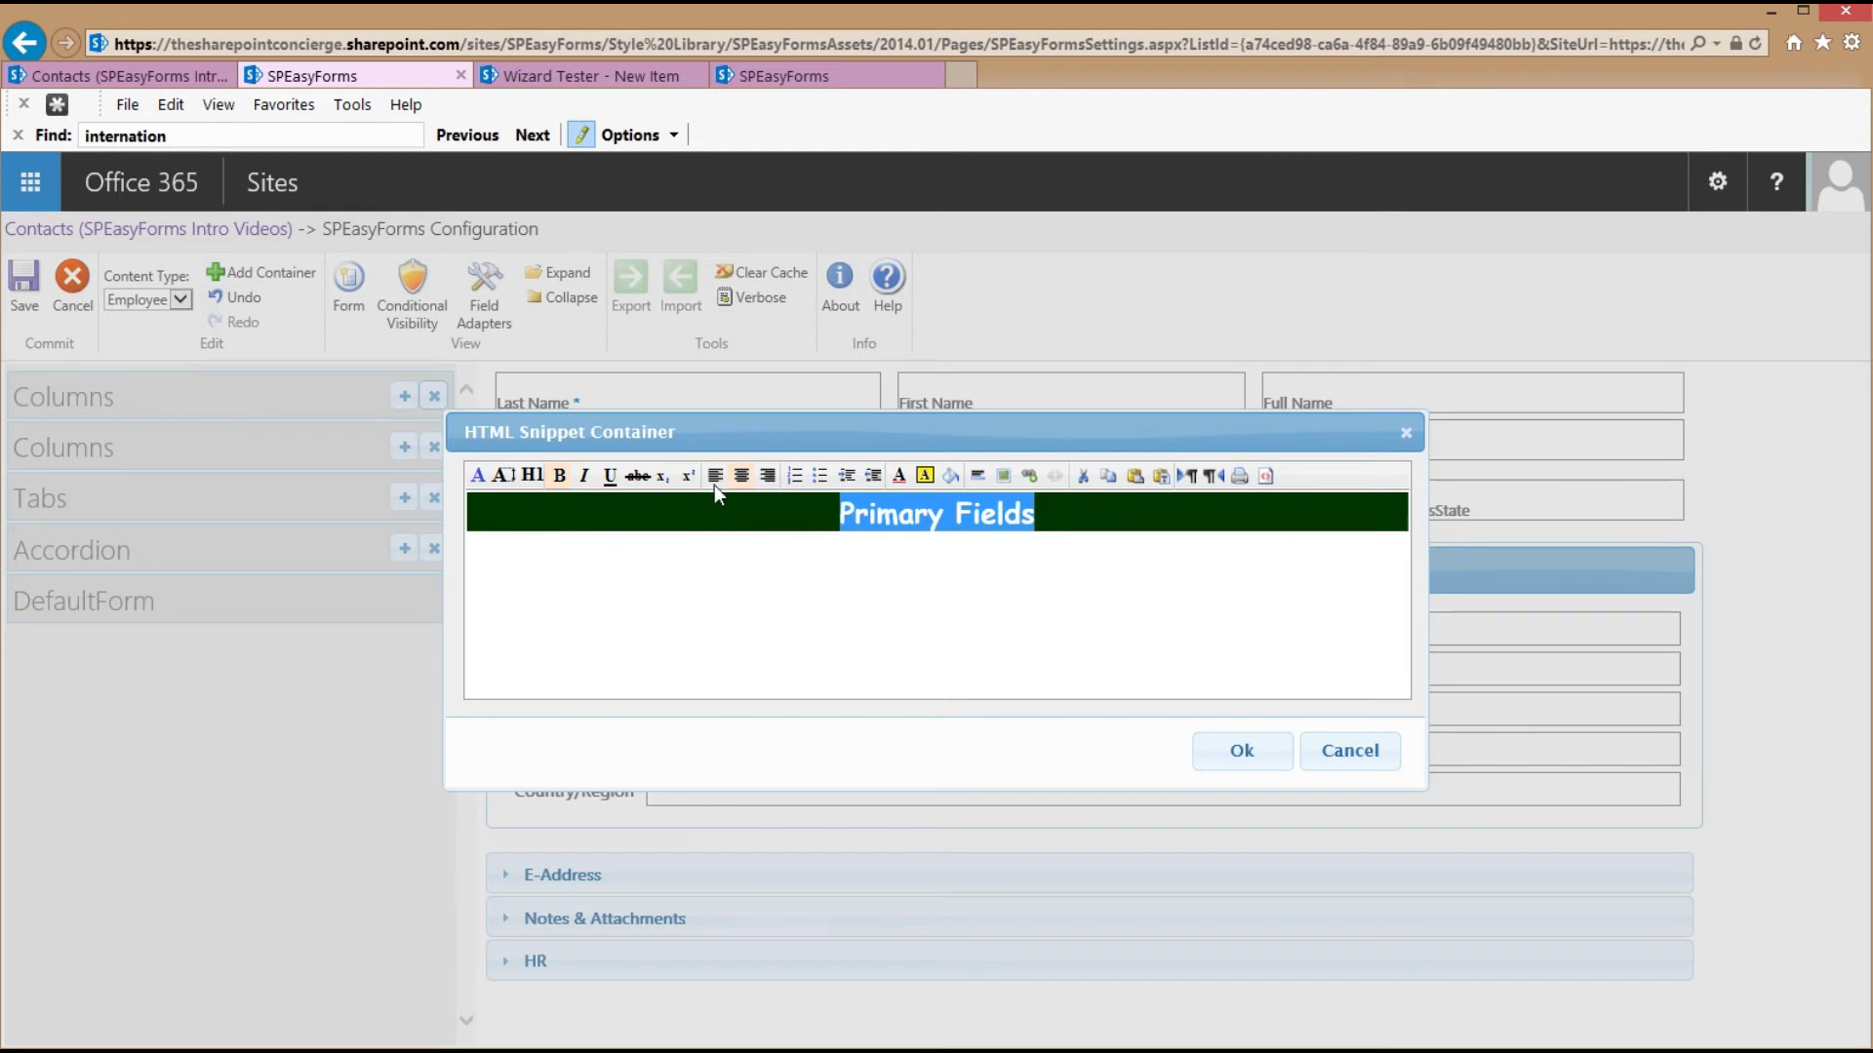
pyautogui.click(583, 475)
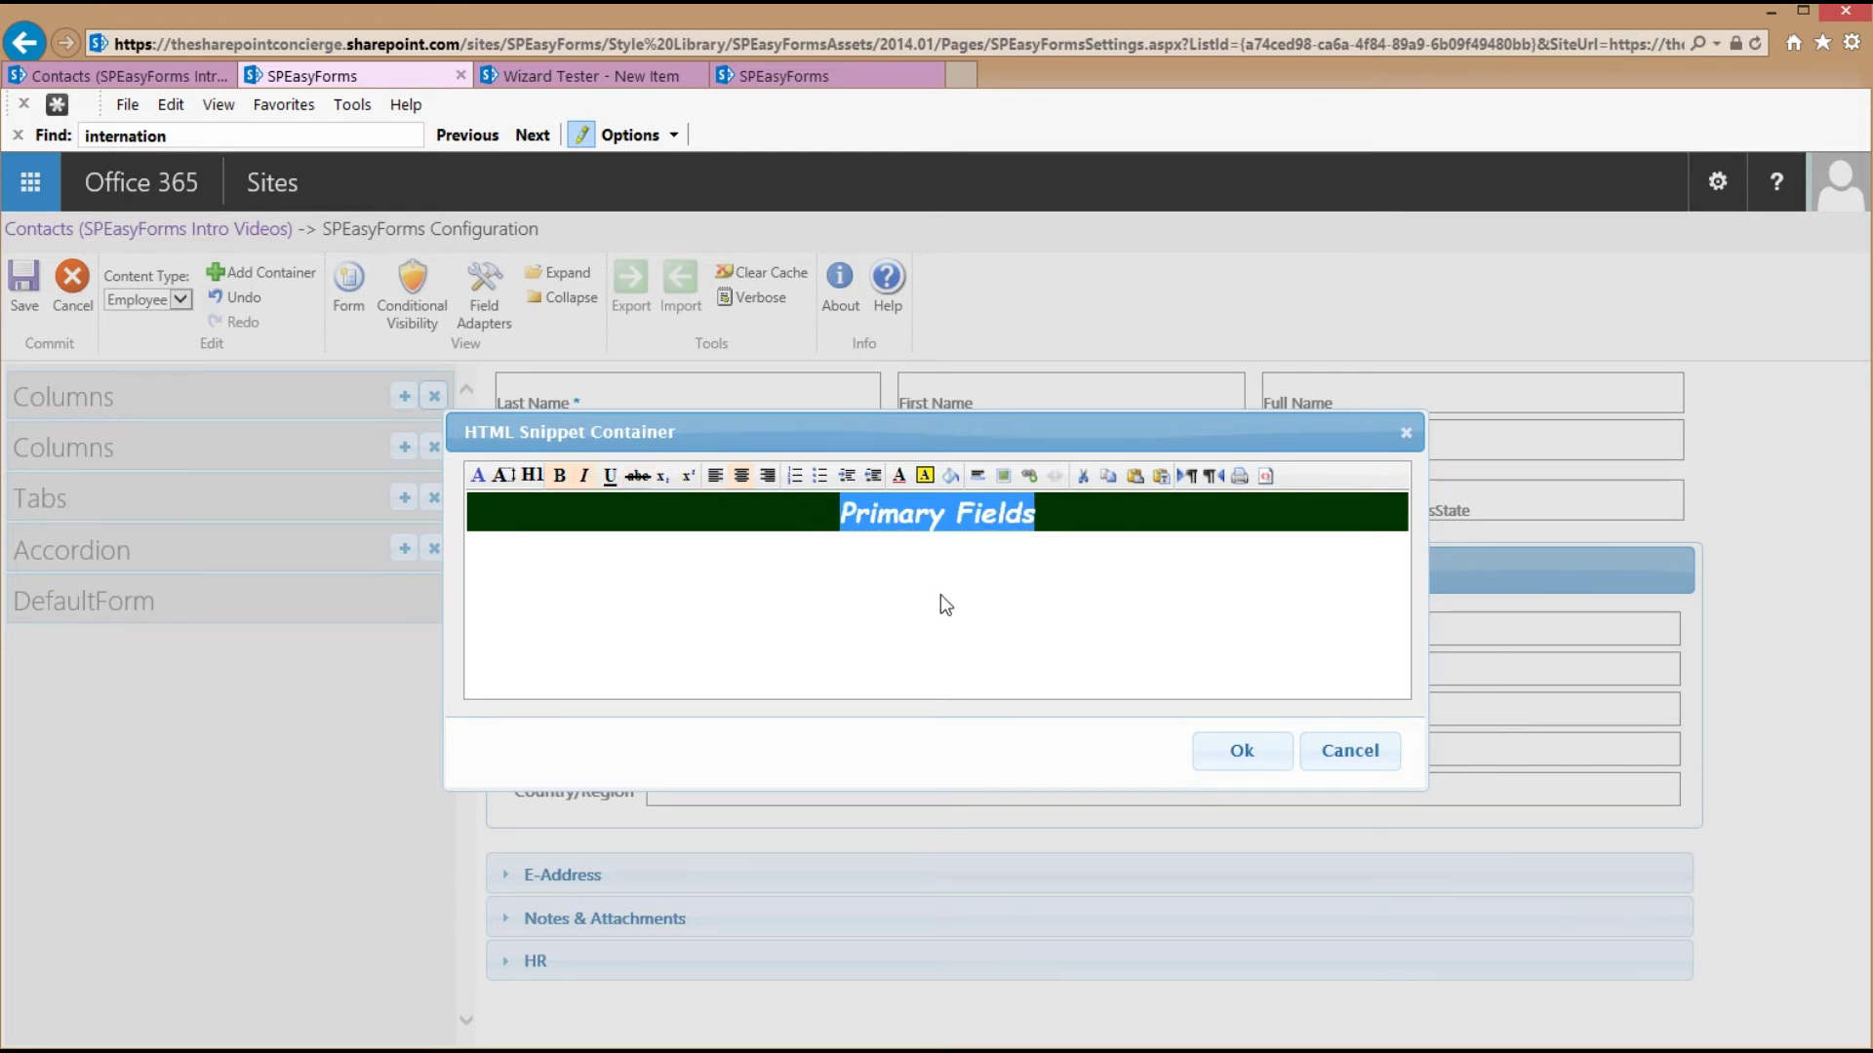
pyautogui.click(942, 599)
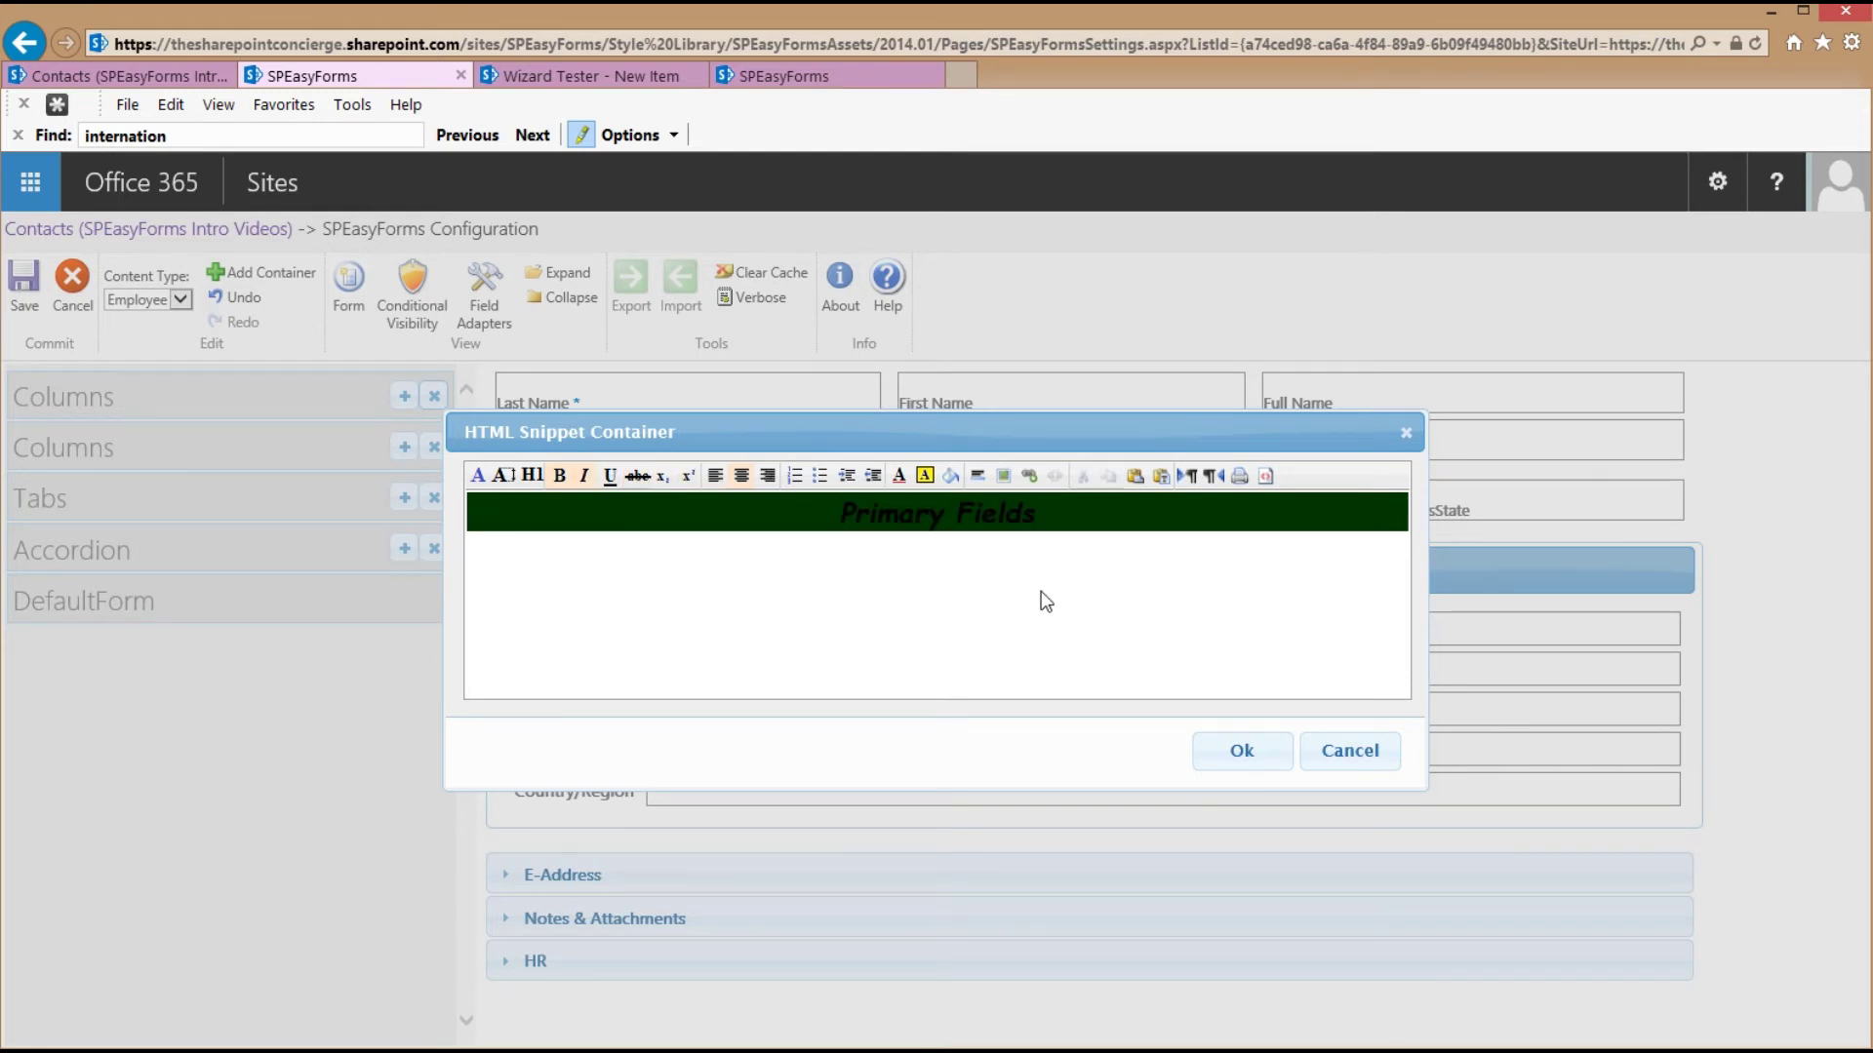
pyautogui.moveTo(839, 517); pyautogui.dragTo(990, 515)
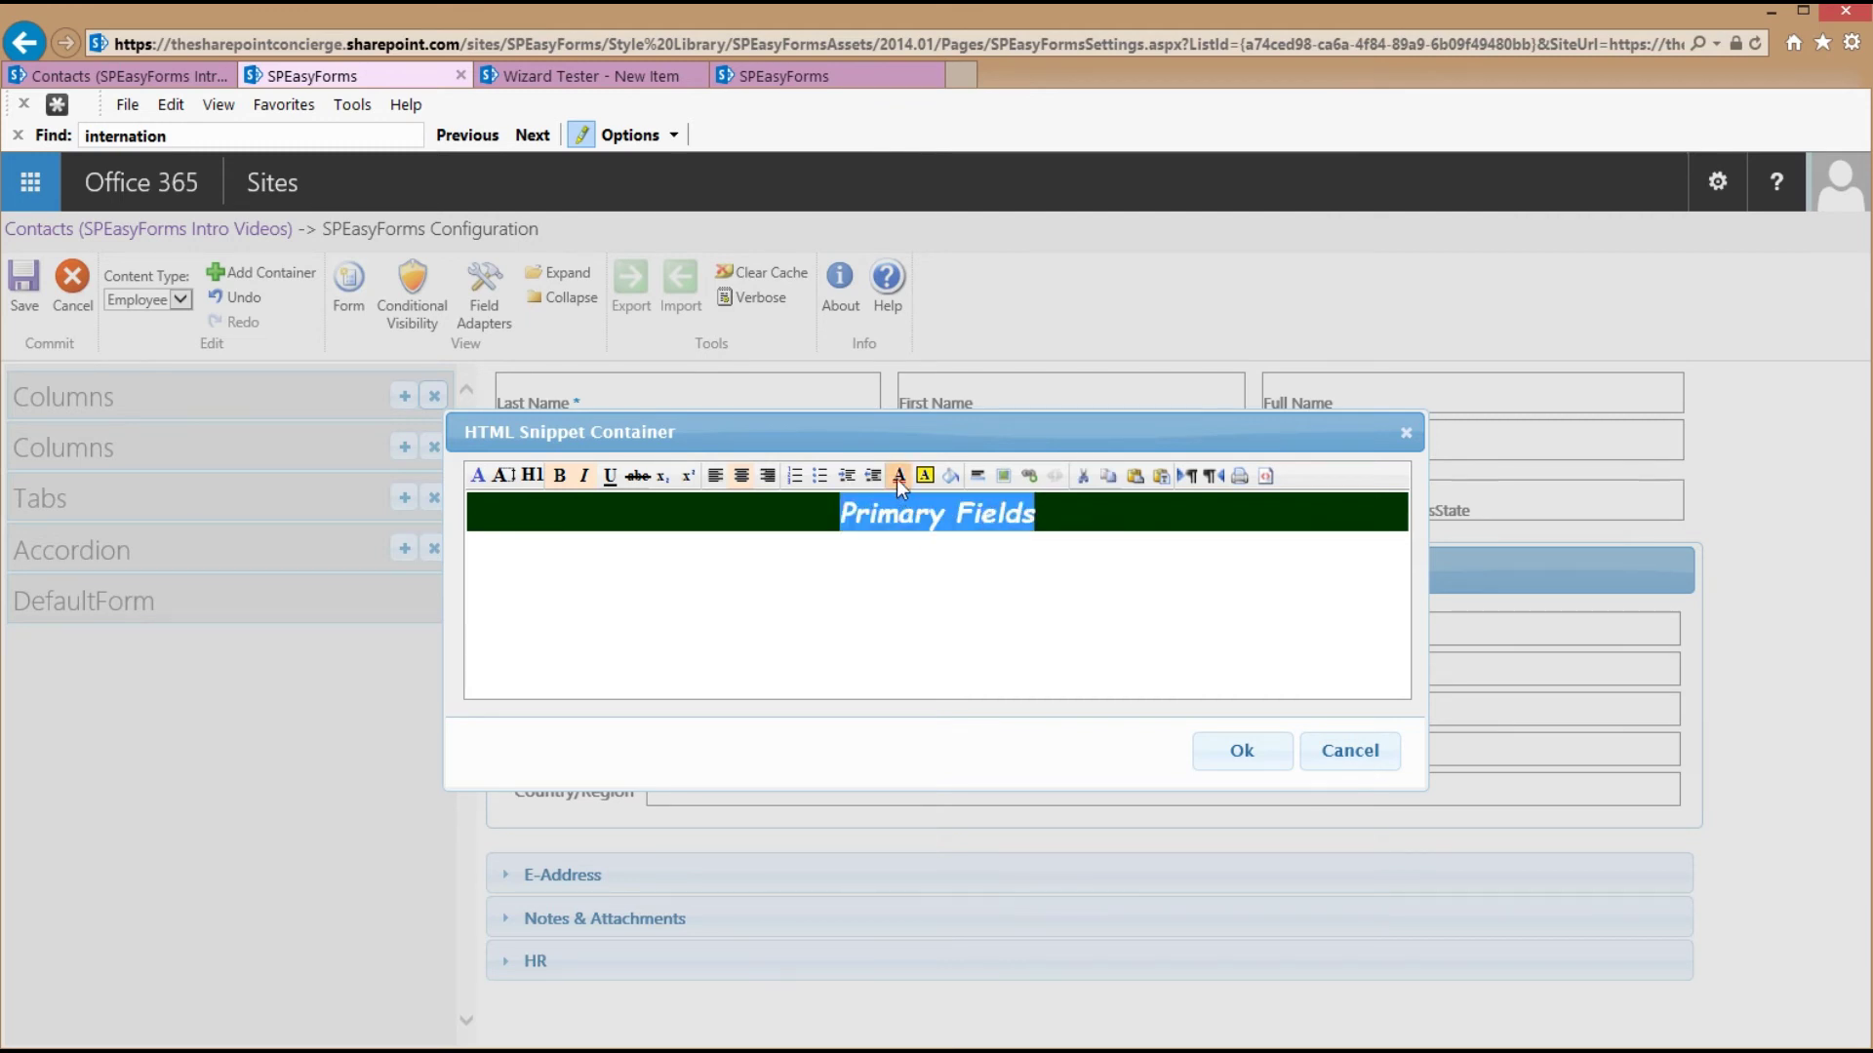
pyautogui.click(899, 476)
pyautogui.click(891, 500)
pyautogui.click(909, 579)
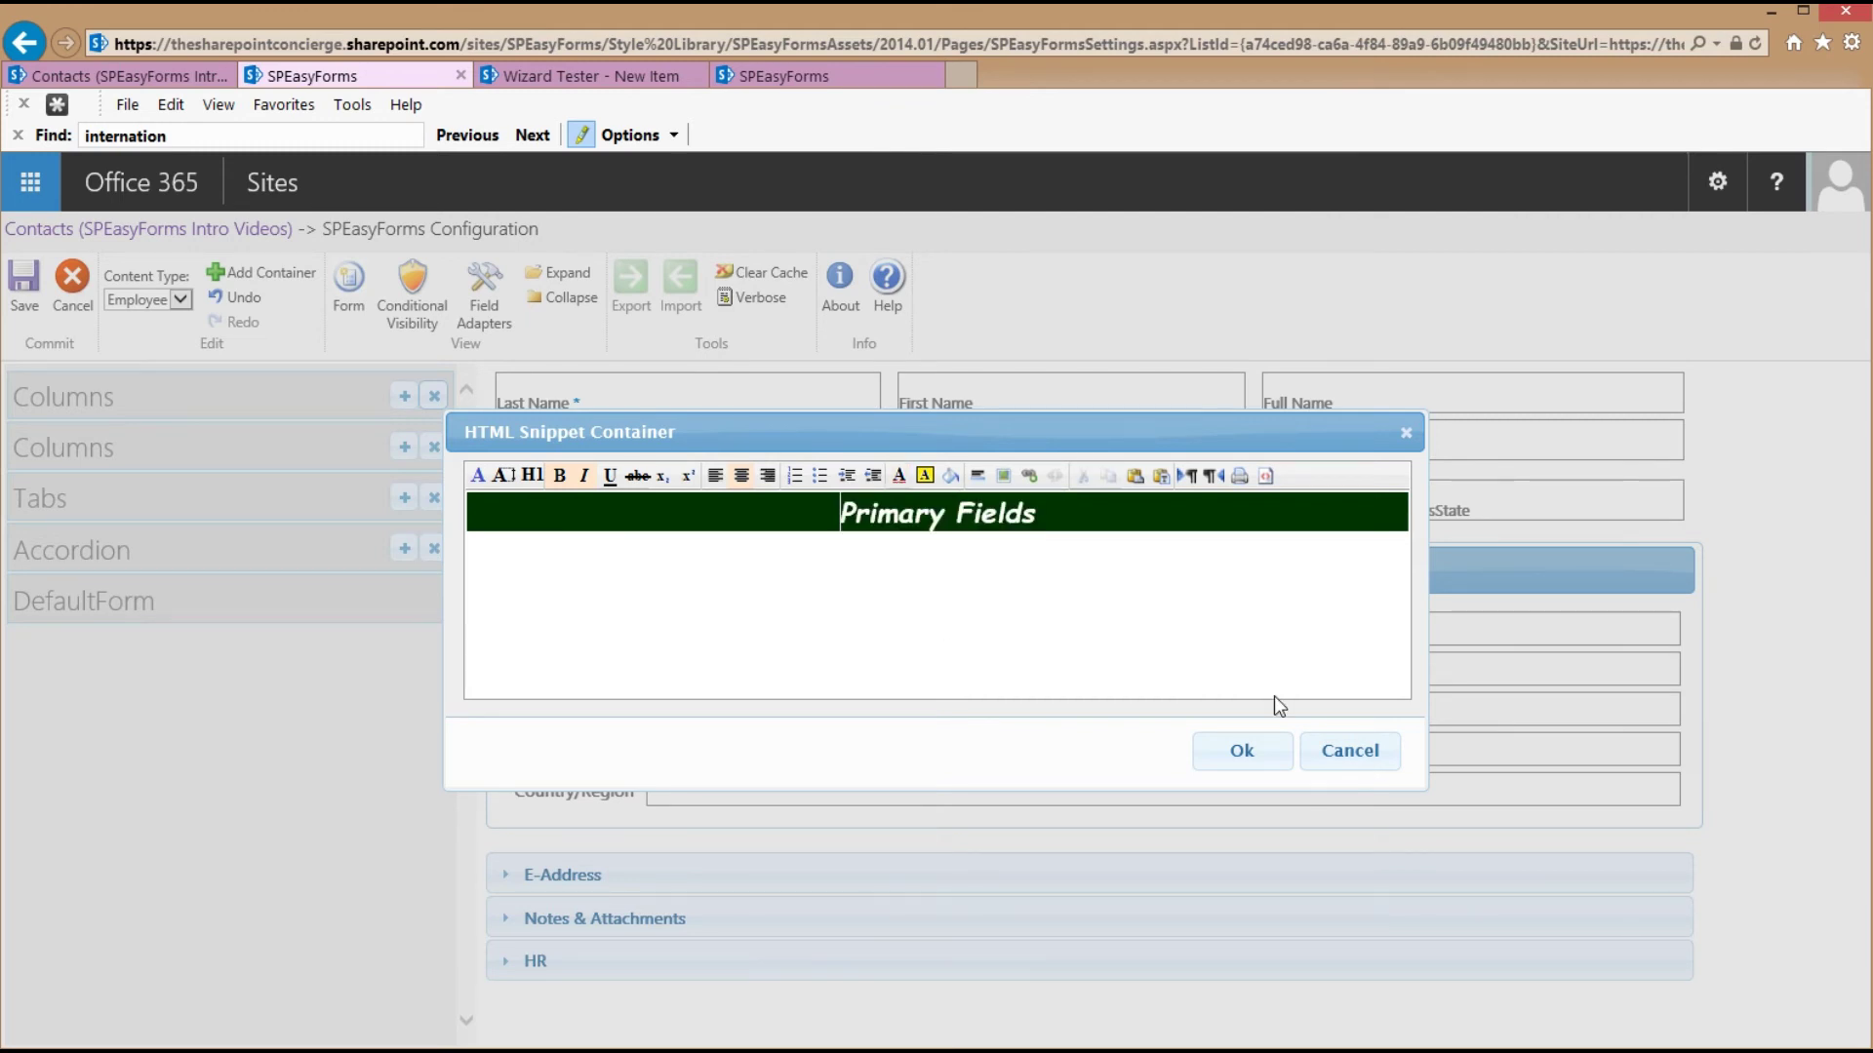
pyautogui.click(1232, 756)
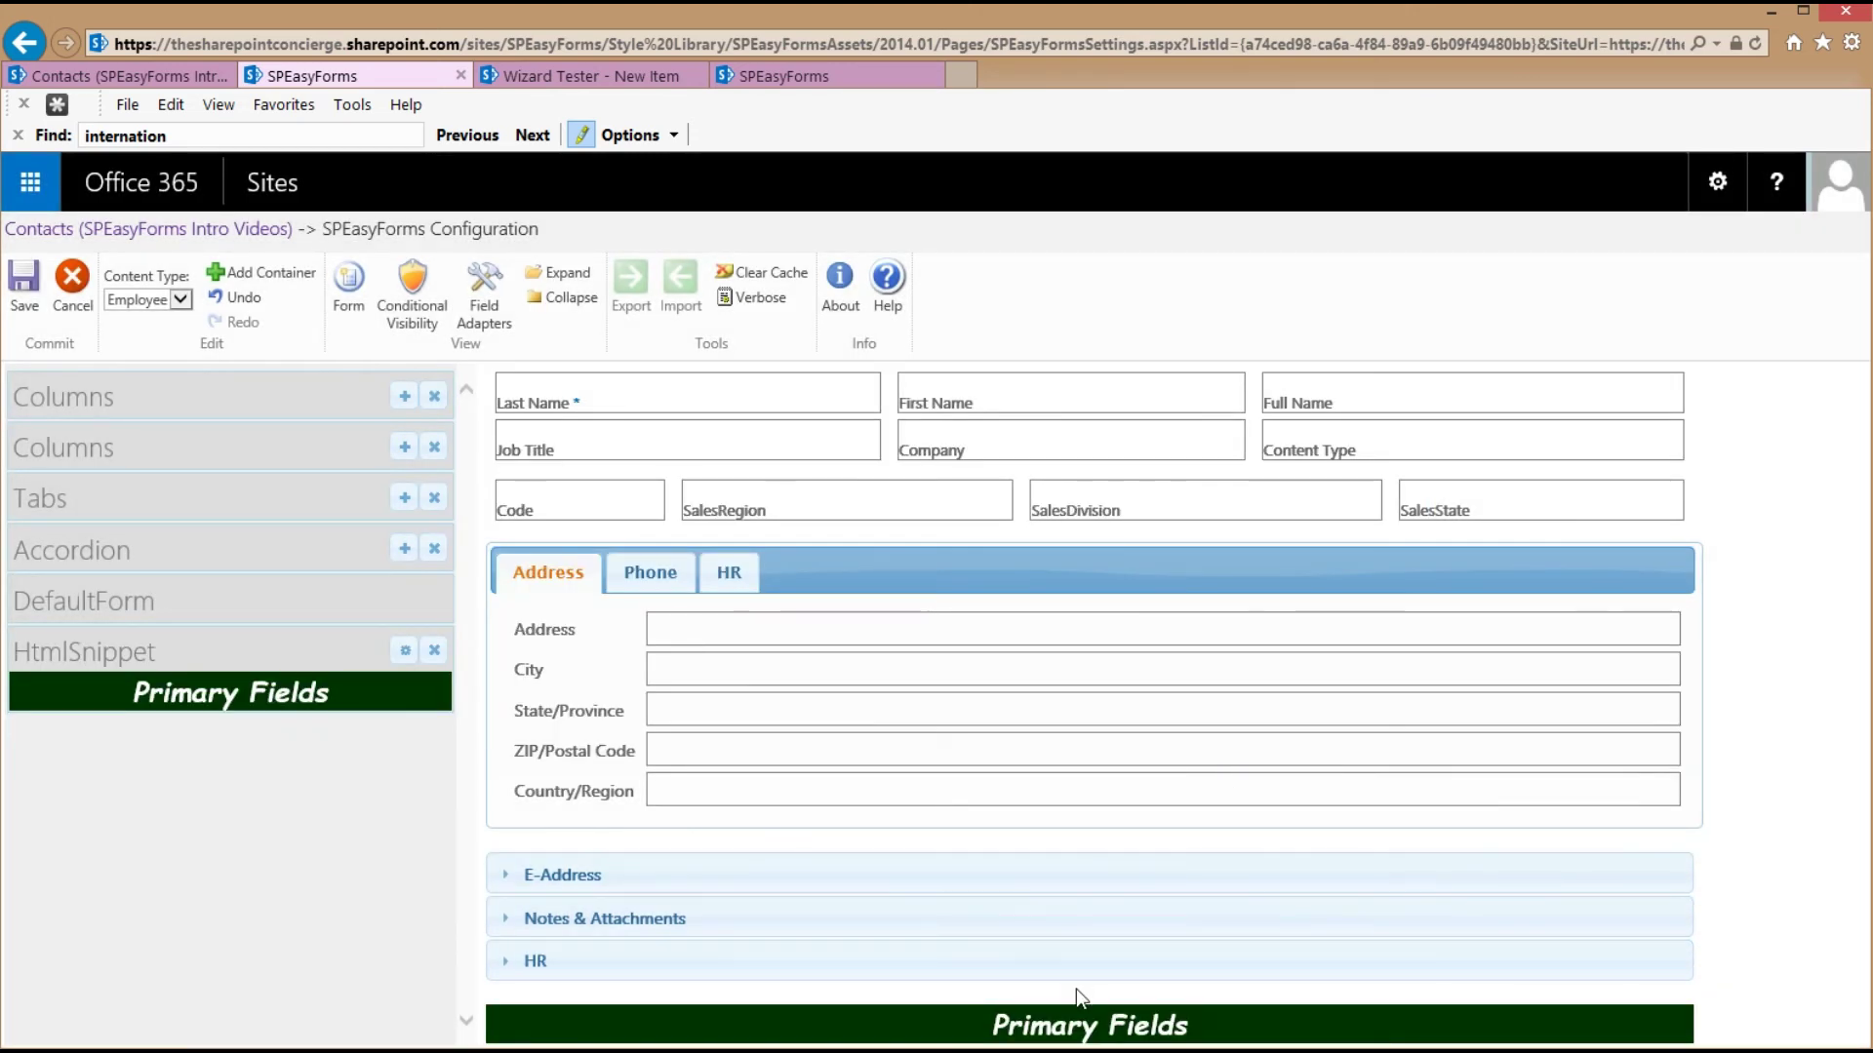
# Move the Primary Fields snippet to the top and replace its HTML with markup linking HtmlSnippetDemo.css
pyautogui.moveTo(276, 648); pyautogui.dragTo(292, 340)
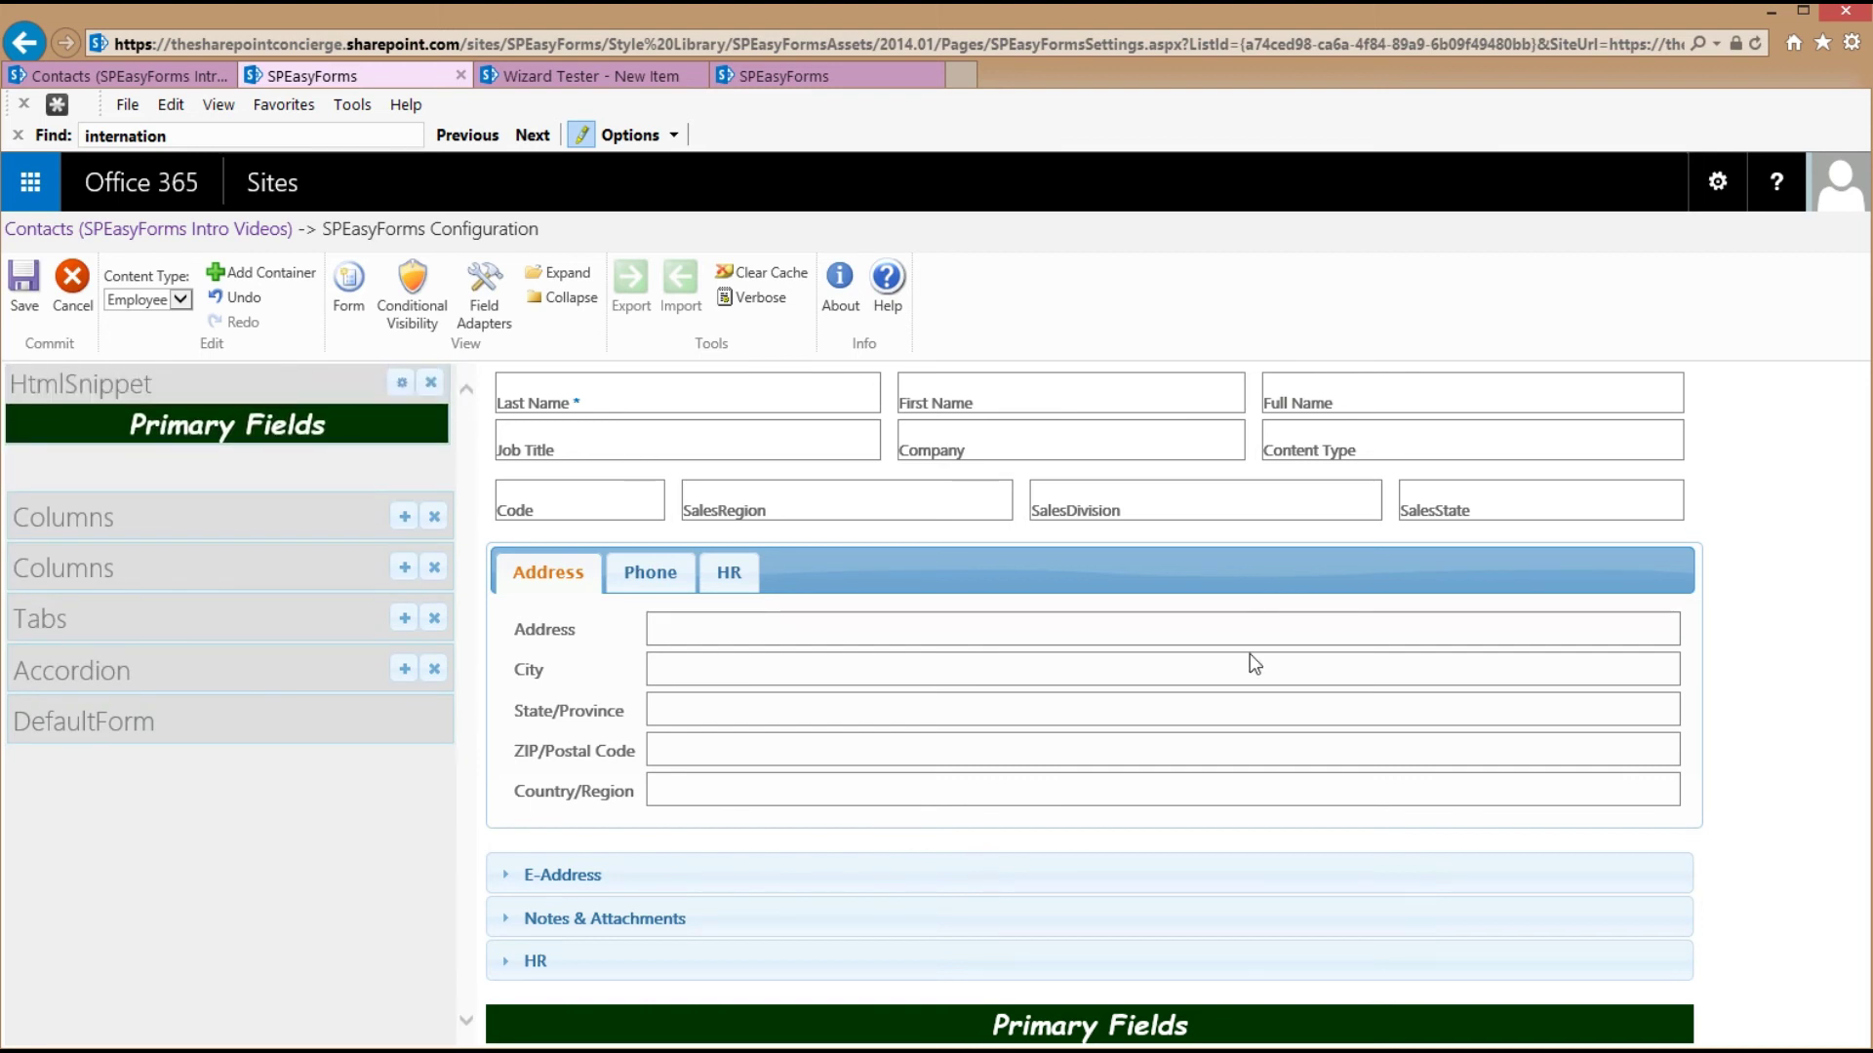
pyautogui.click(405, 395)
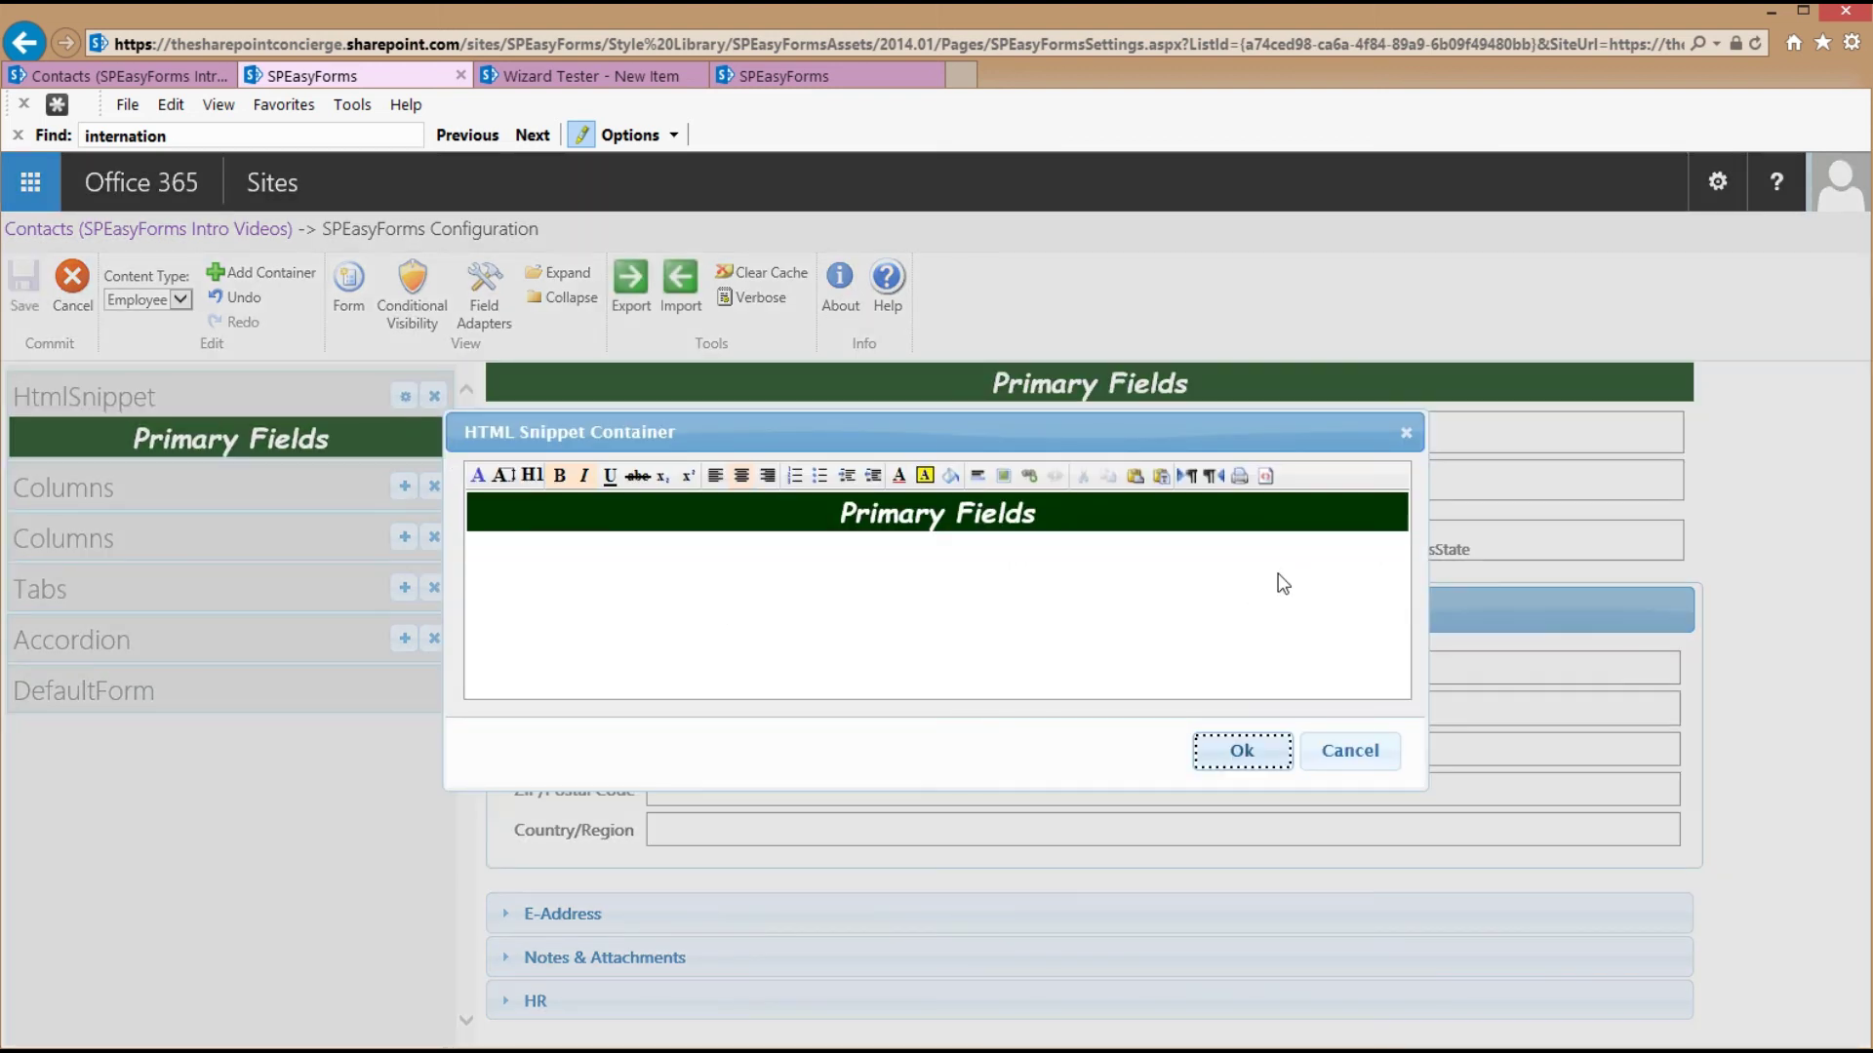
pyautogui.click(1264, 477)
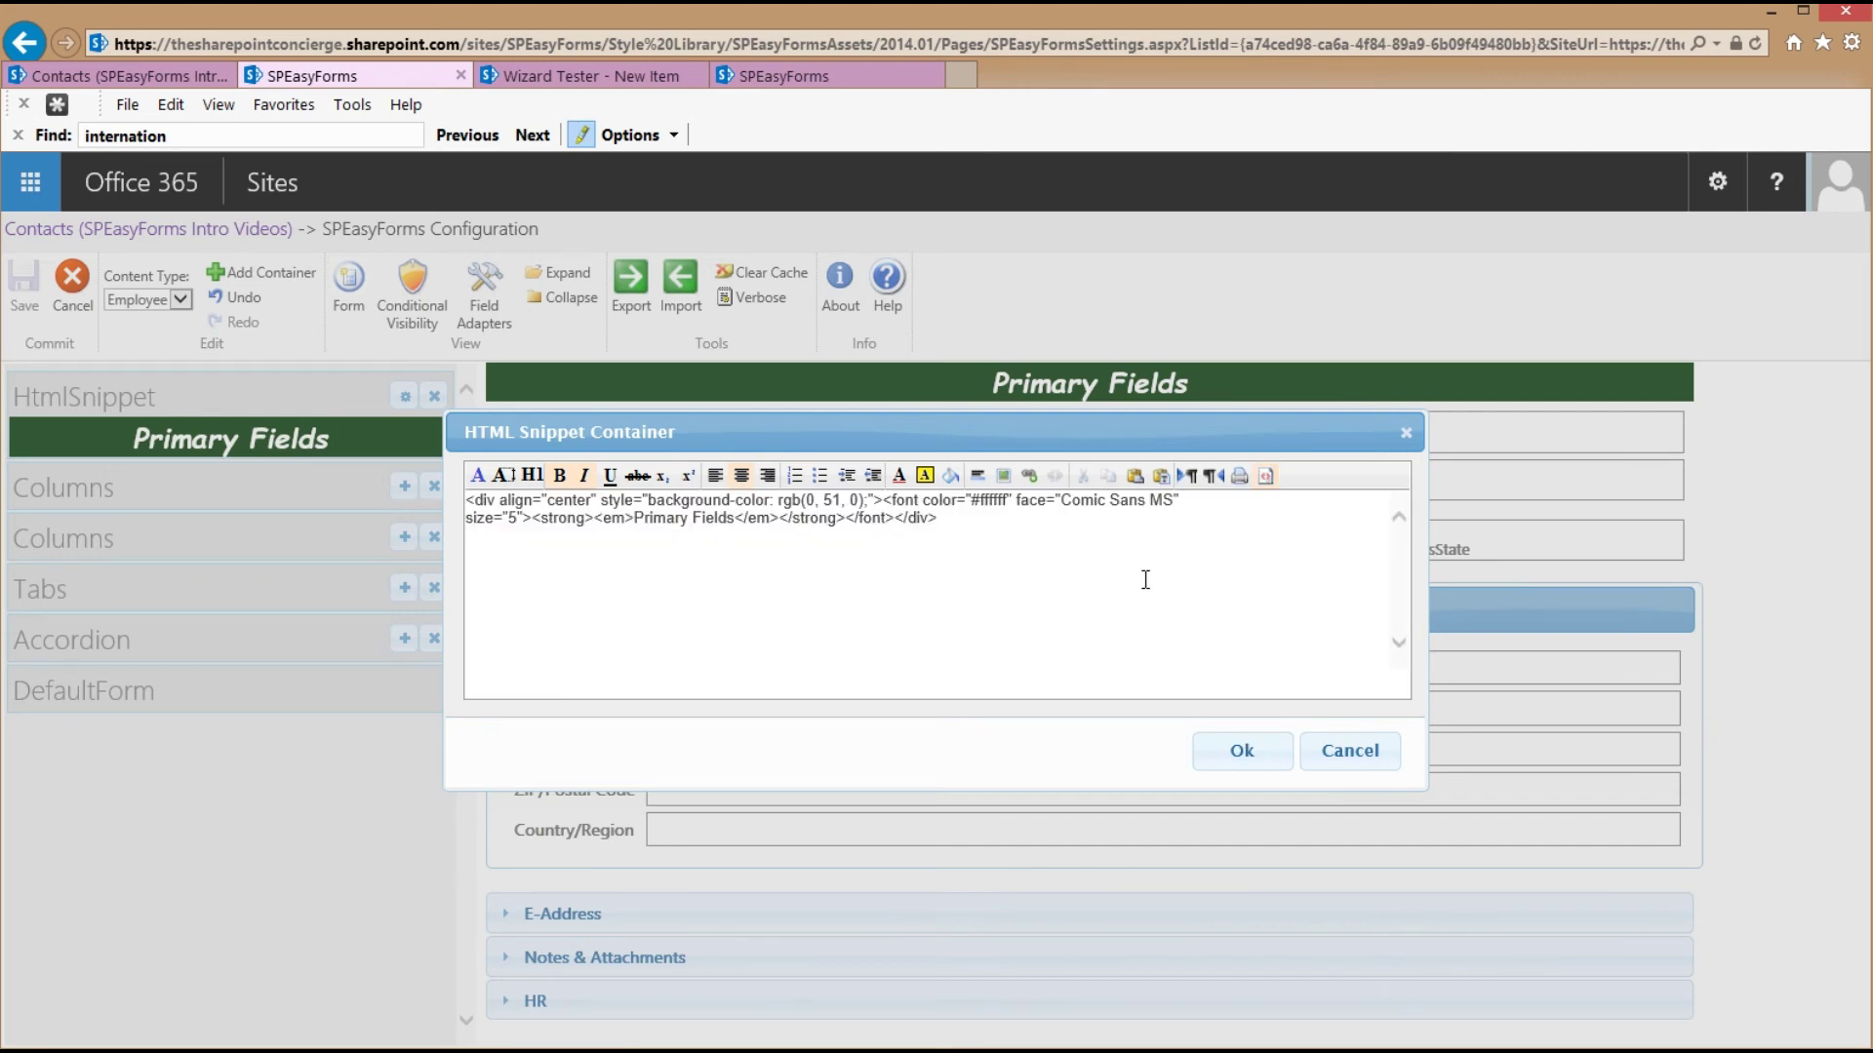
pyautogui.hotkey('ctrl', 'a')
pyautogui.hotkey('ctrl', 'v')
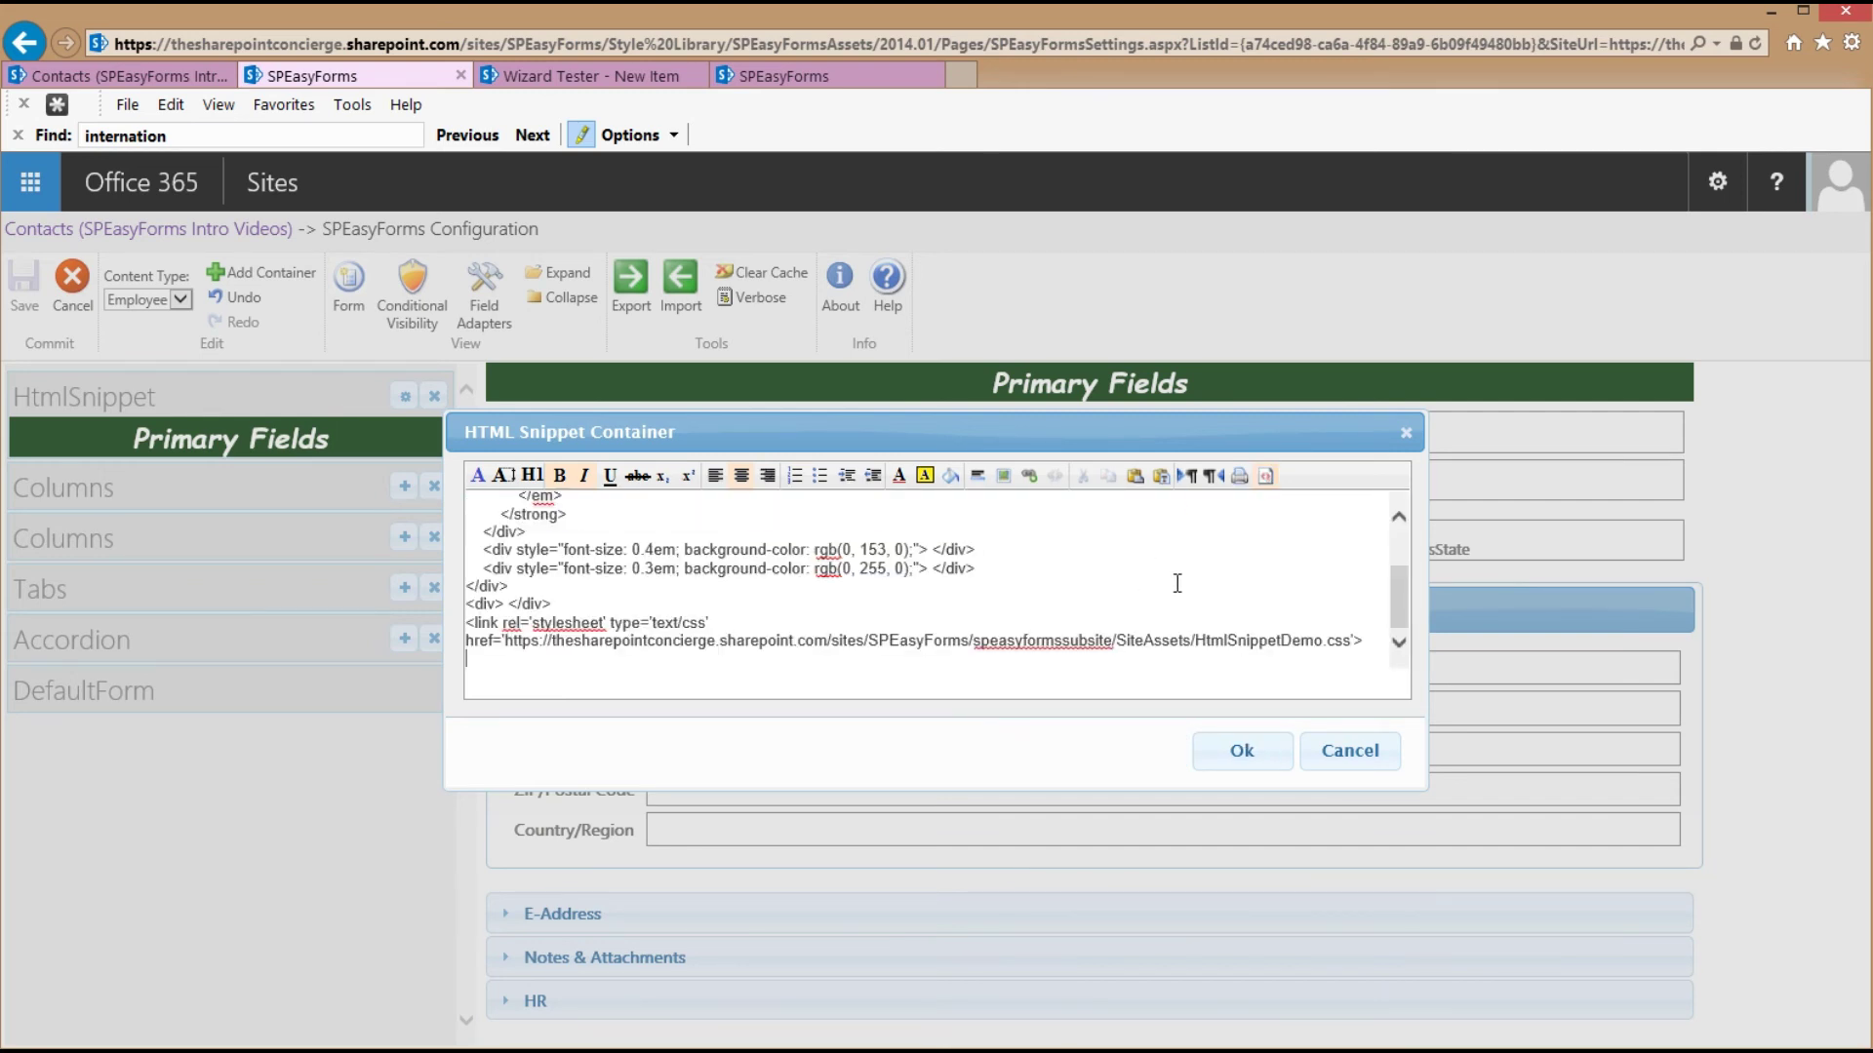
pyautogui.click(1240, 755)
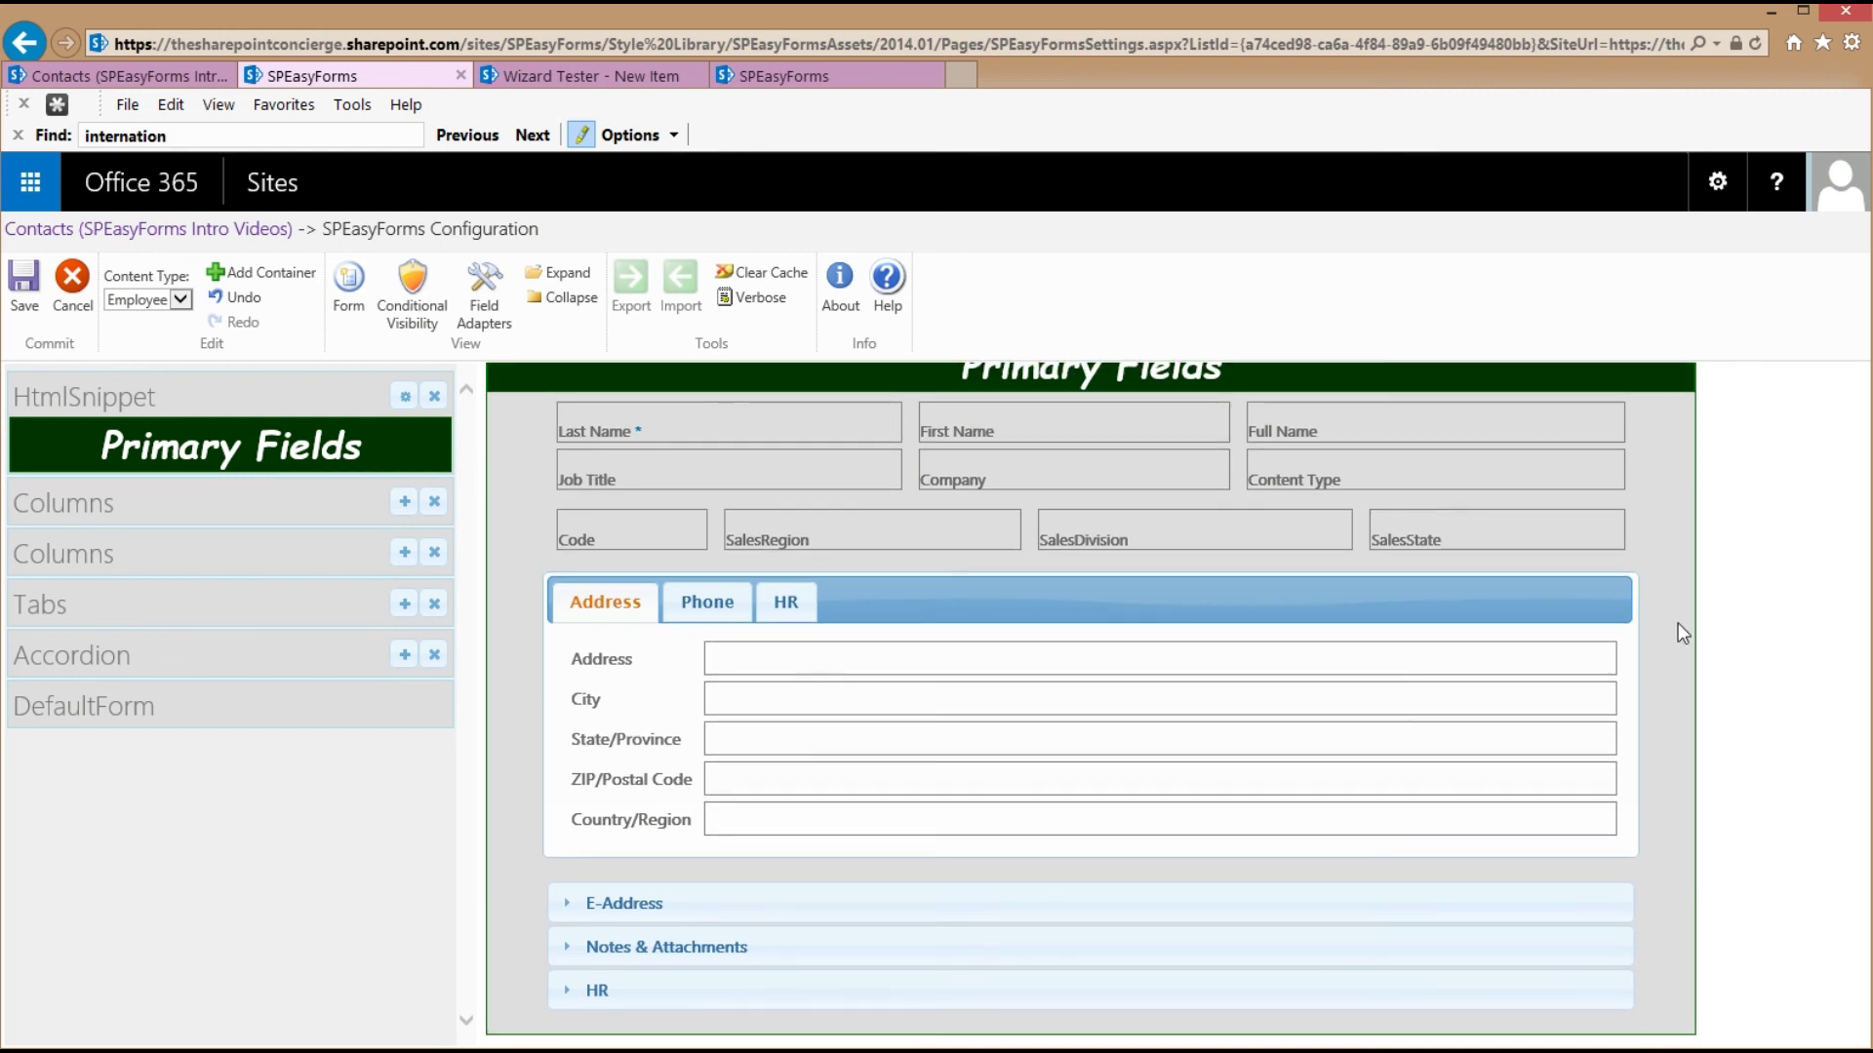
# Refresh the Contacts new-item form to load the Primary Fields banner and new styling
pyautogui.click(89, 73)
pyautogui.rightClick(1661, 491)
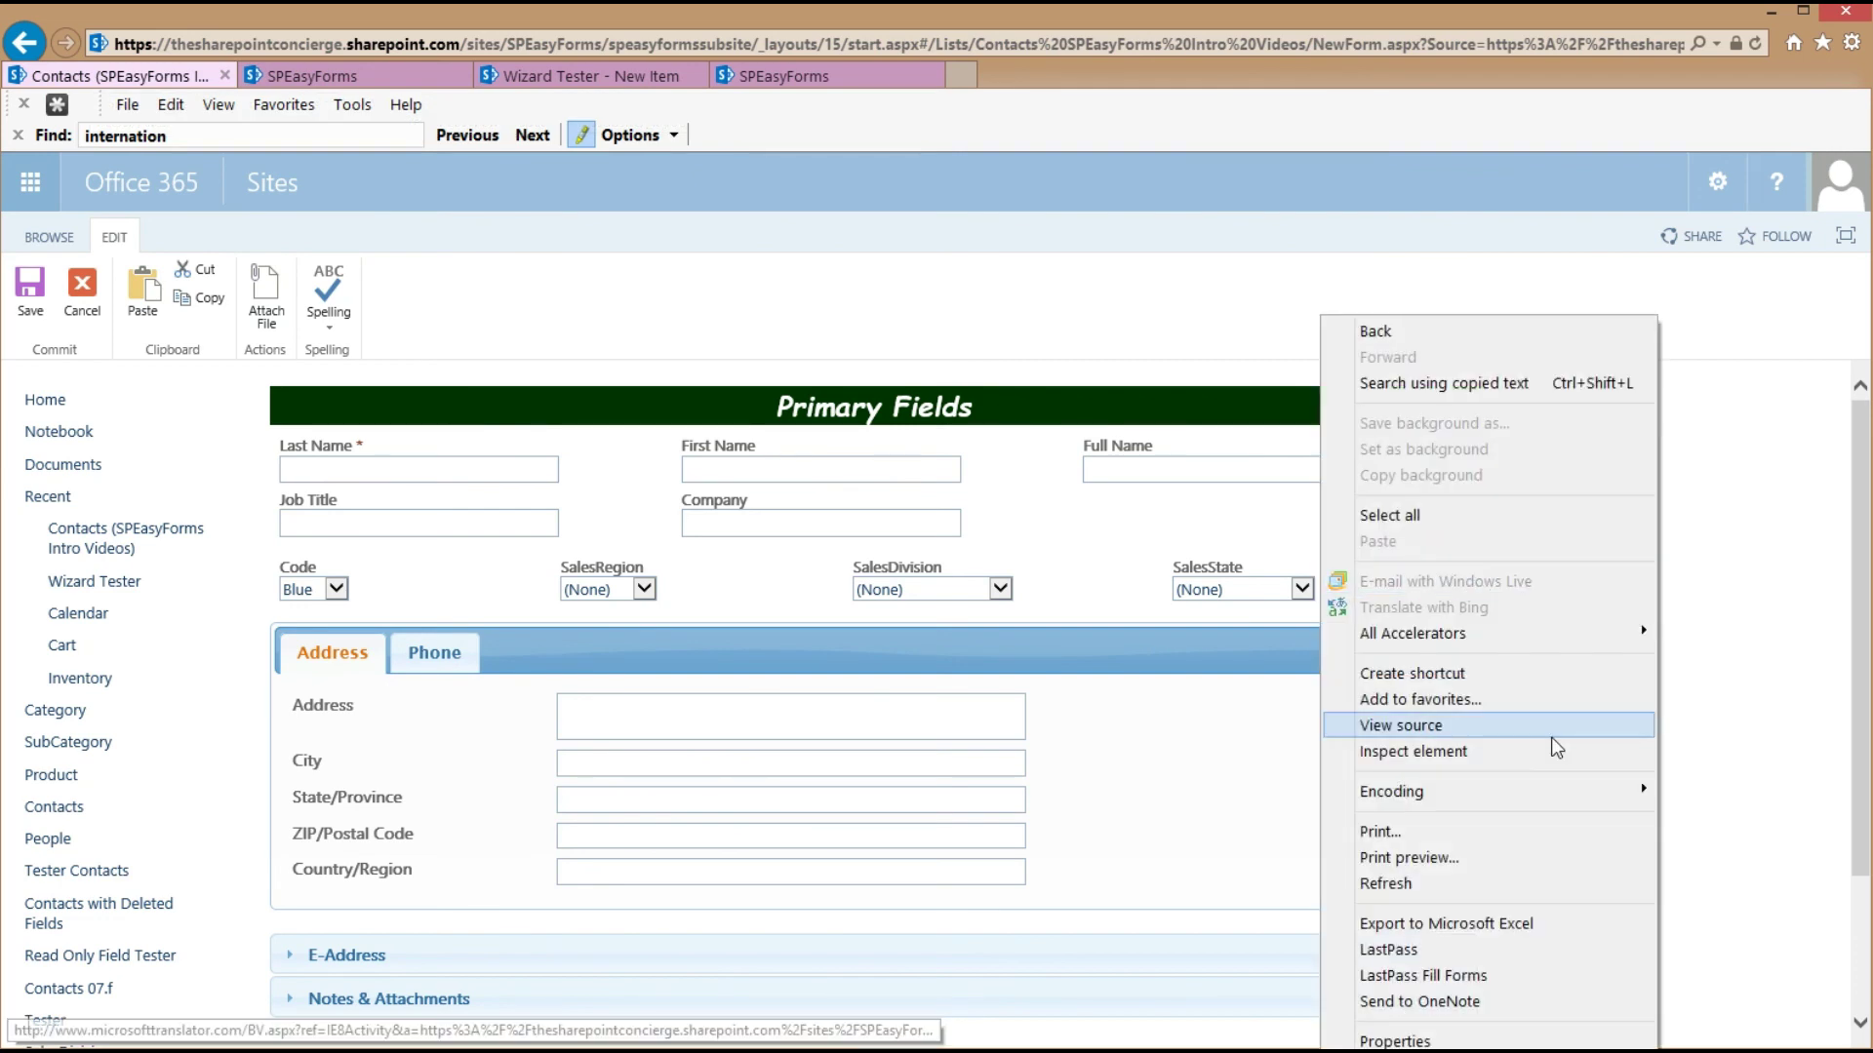
pyautogui.click(1489, 880)
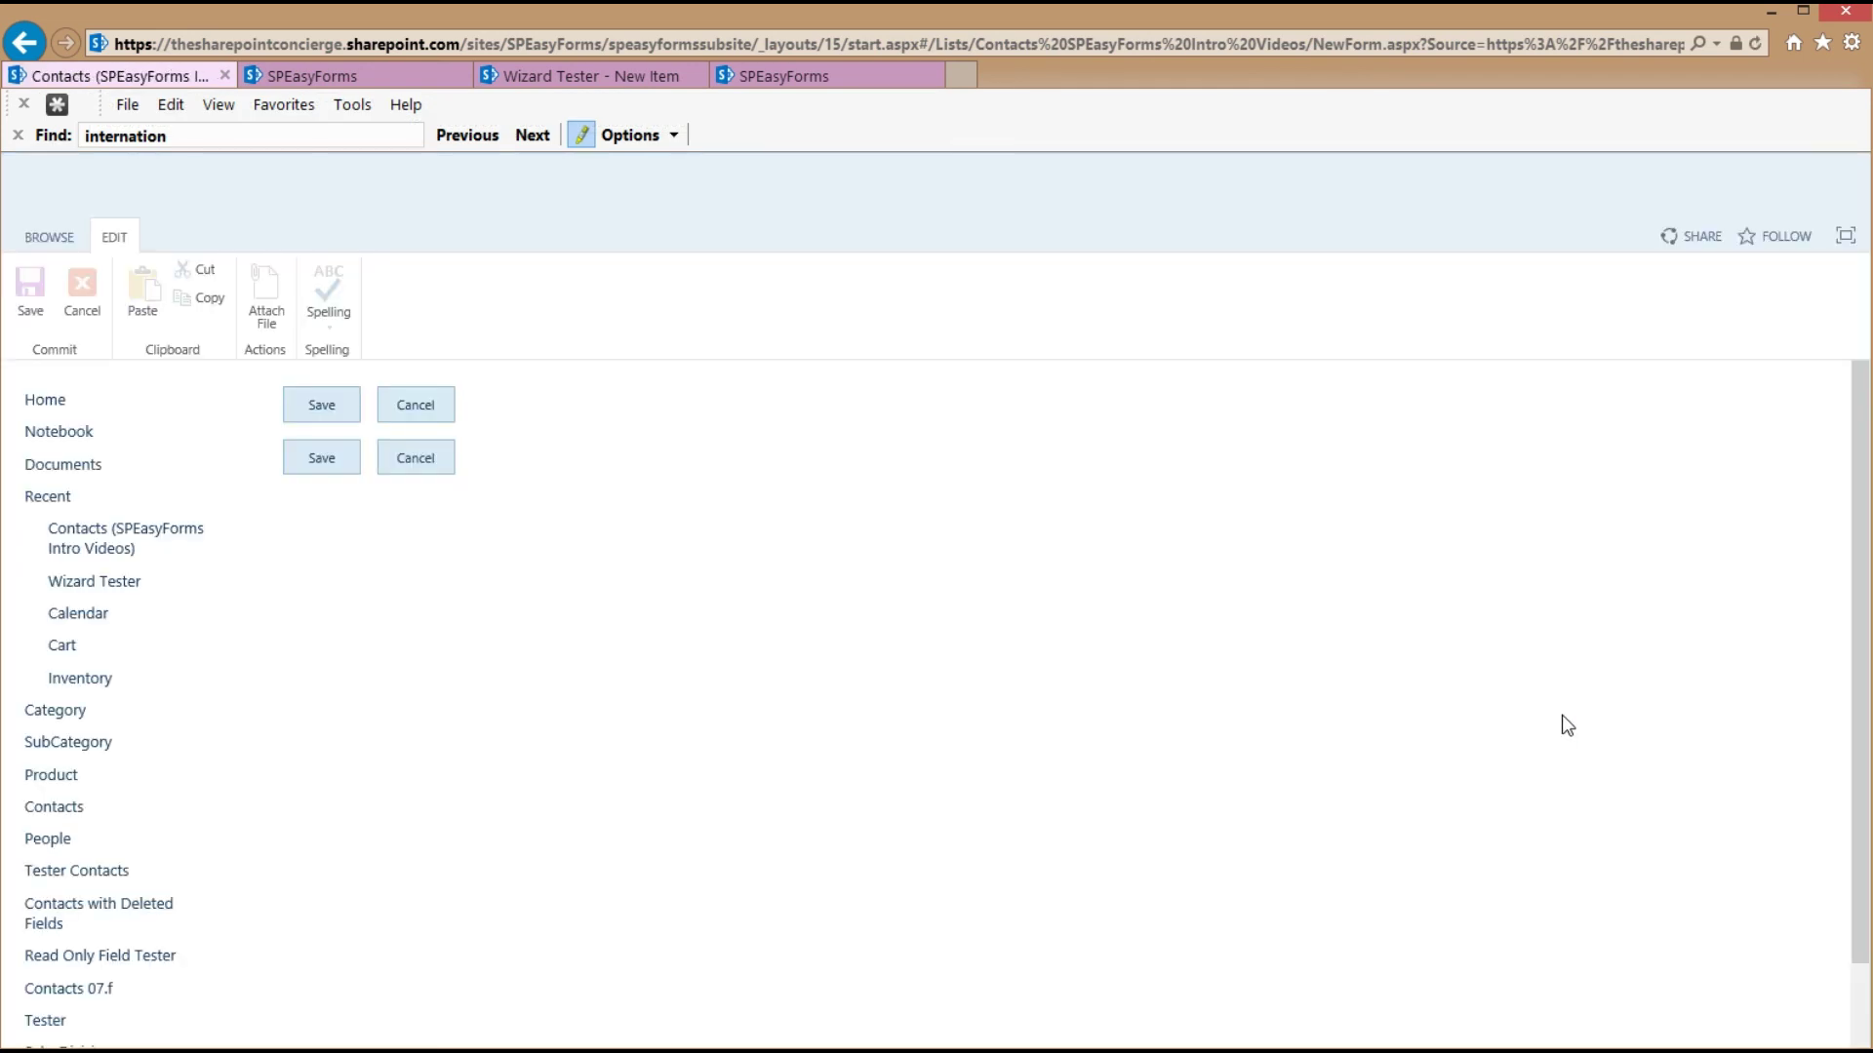